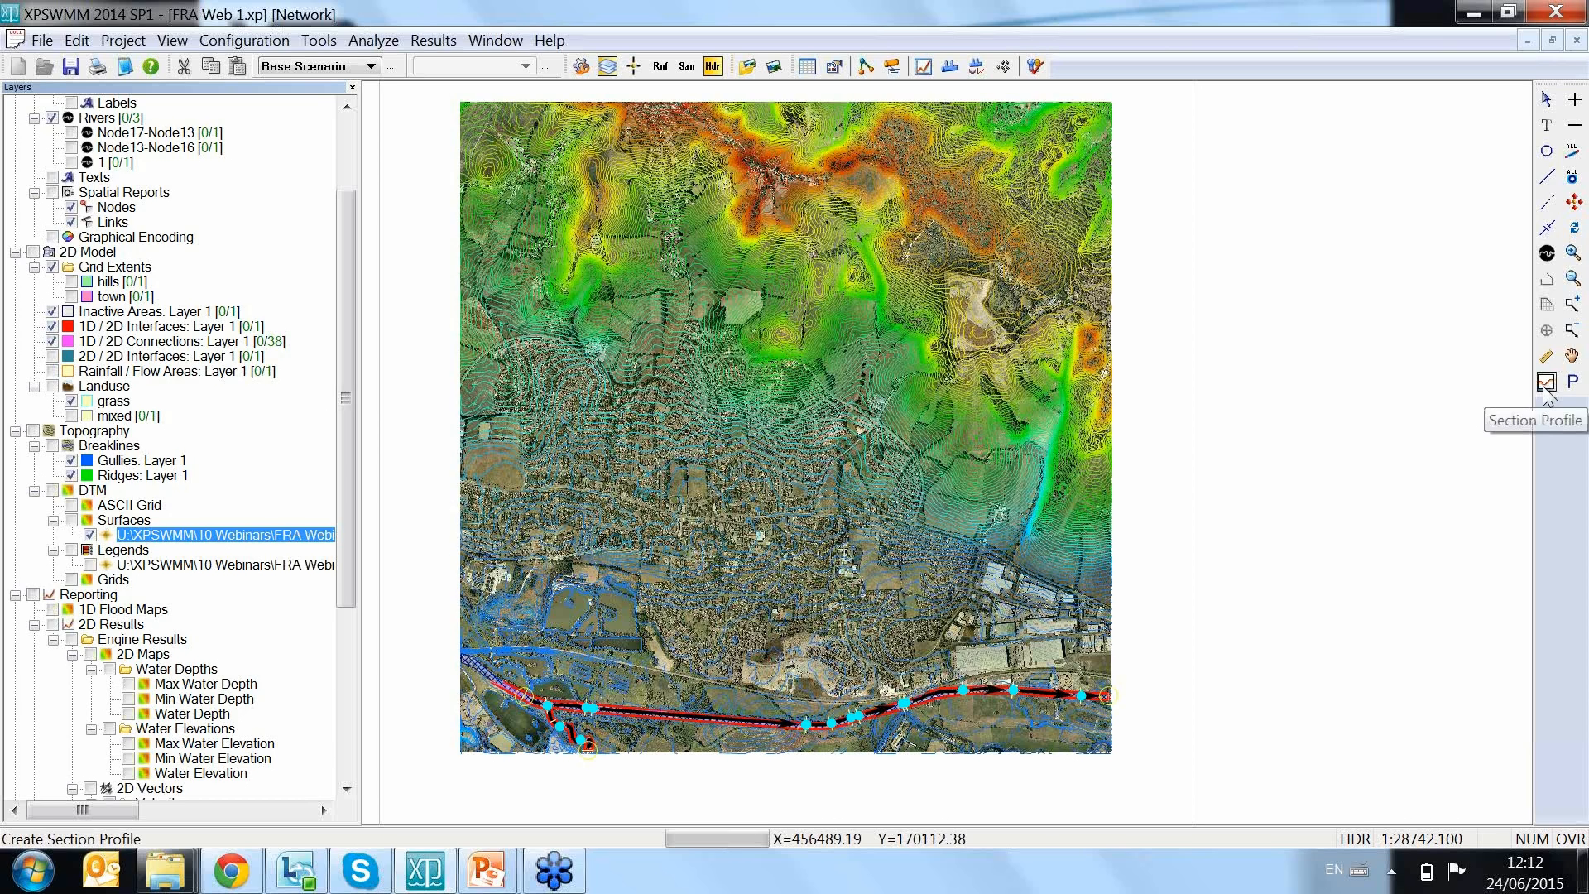
Step: Draw a section profile from the northern hills down to the river and examine the terrain cross-section
click(1544, 389)
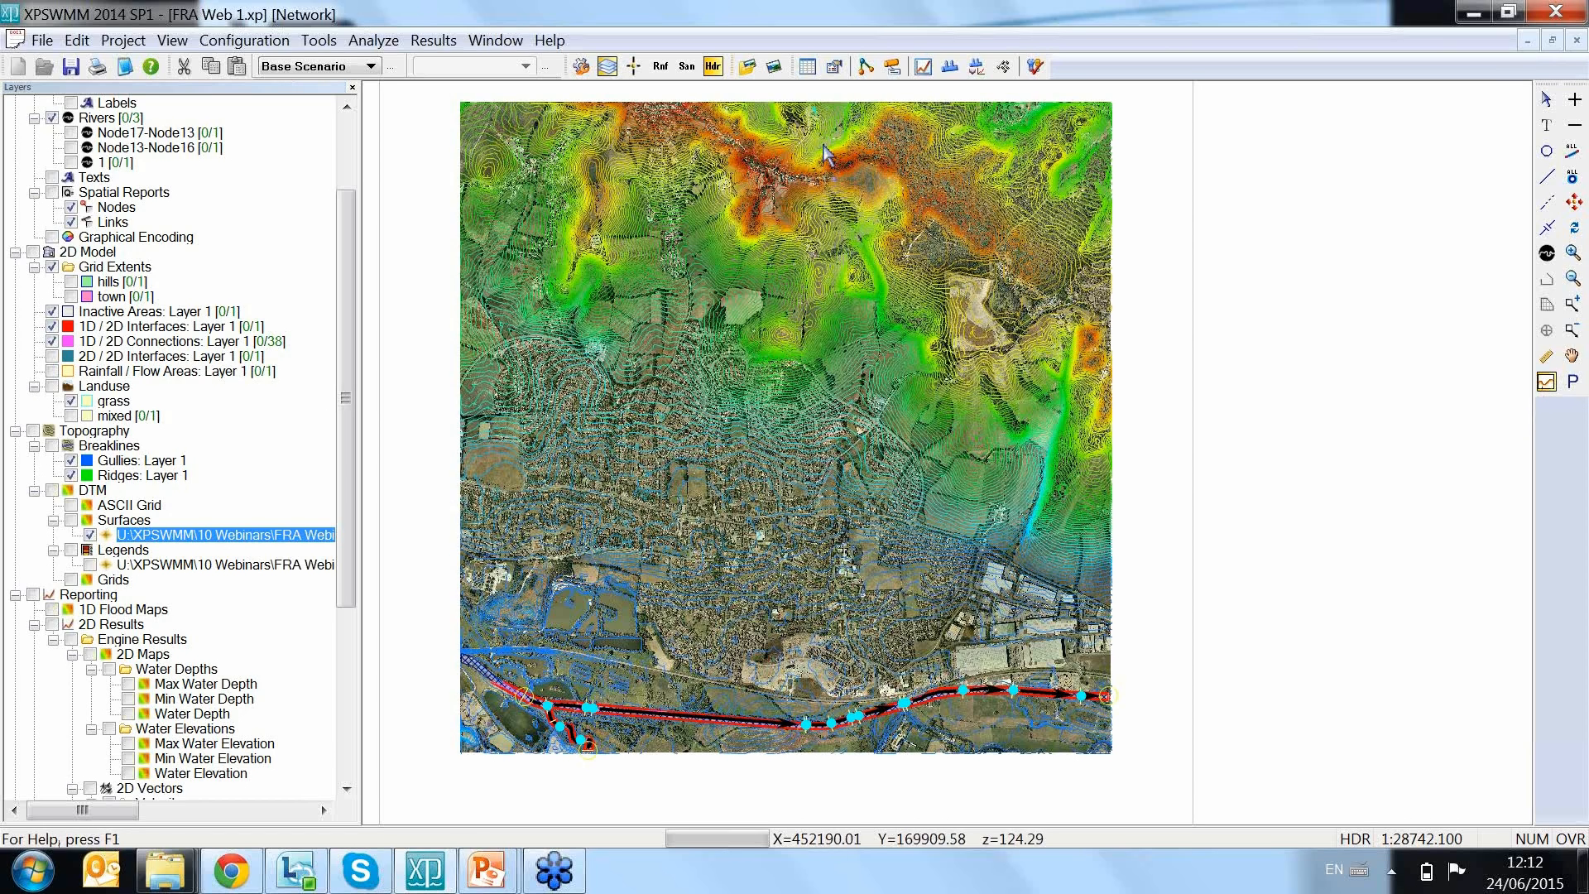
click(813, 249)
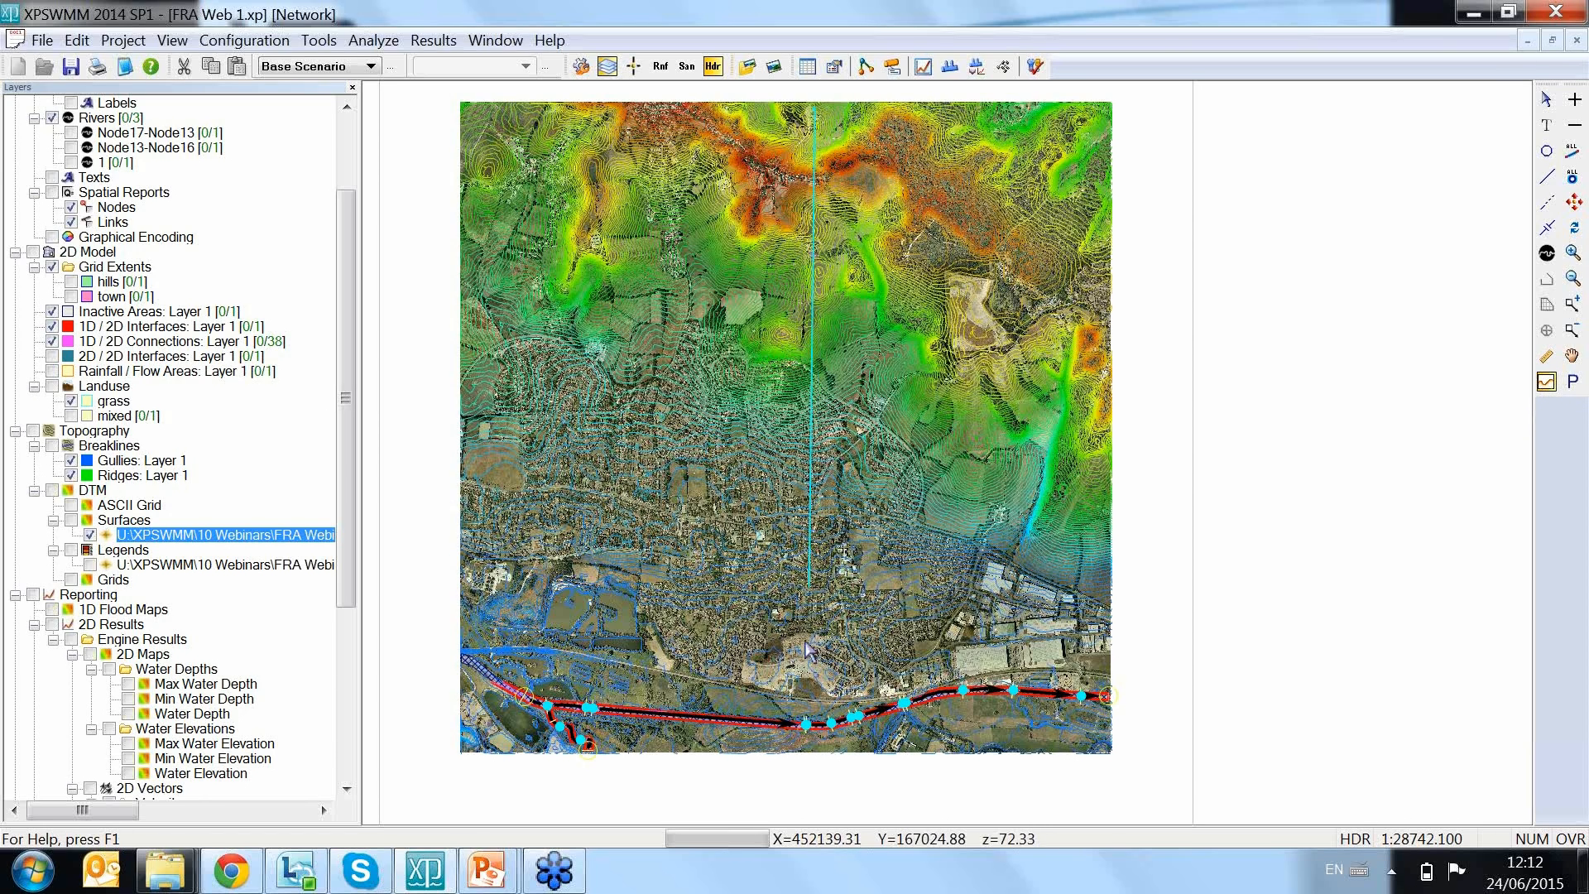
click(821, 747)
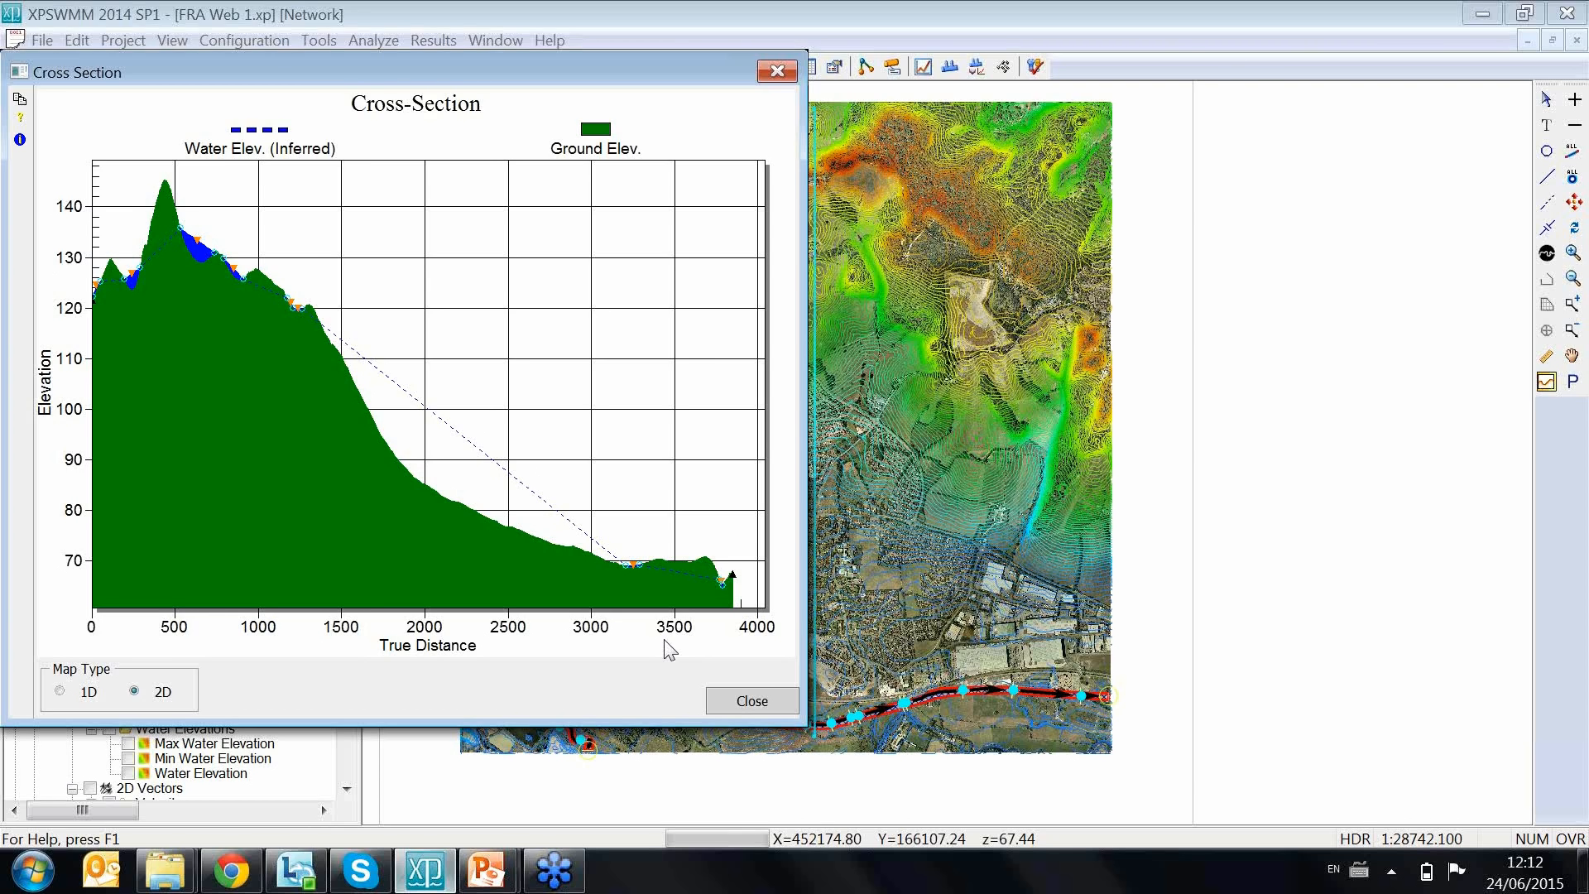
key(Escape)
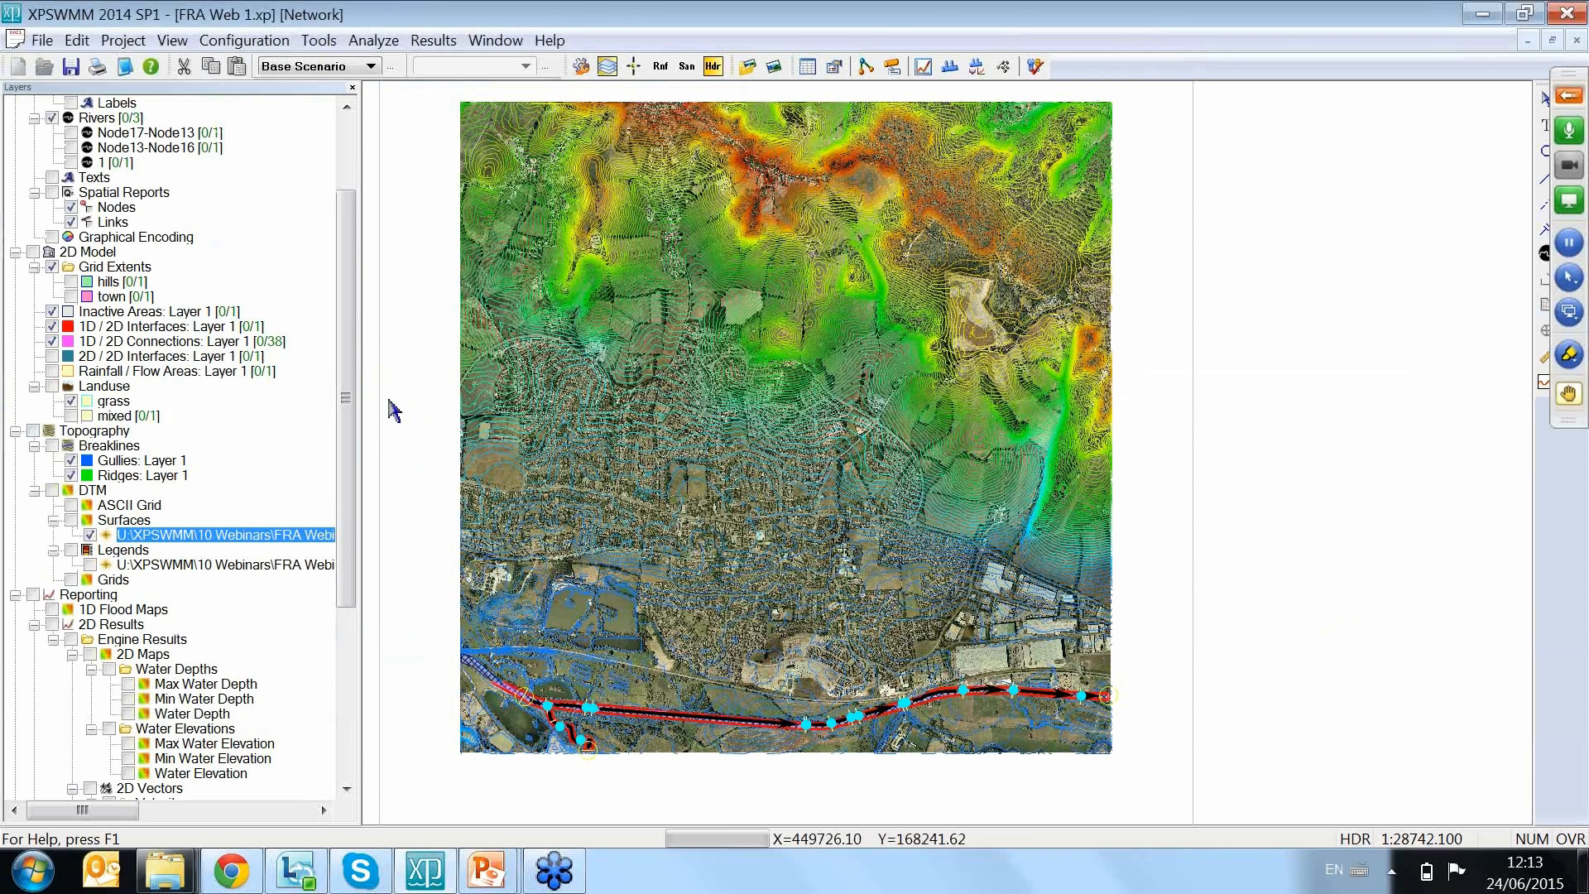
Step: Hide the DTM surface to leave the aerial image beneath the river network
click(89, 535)
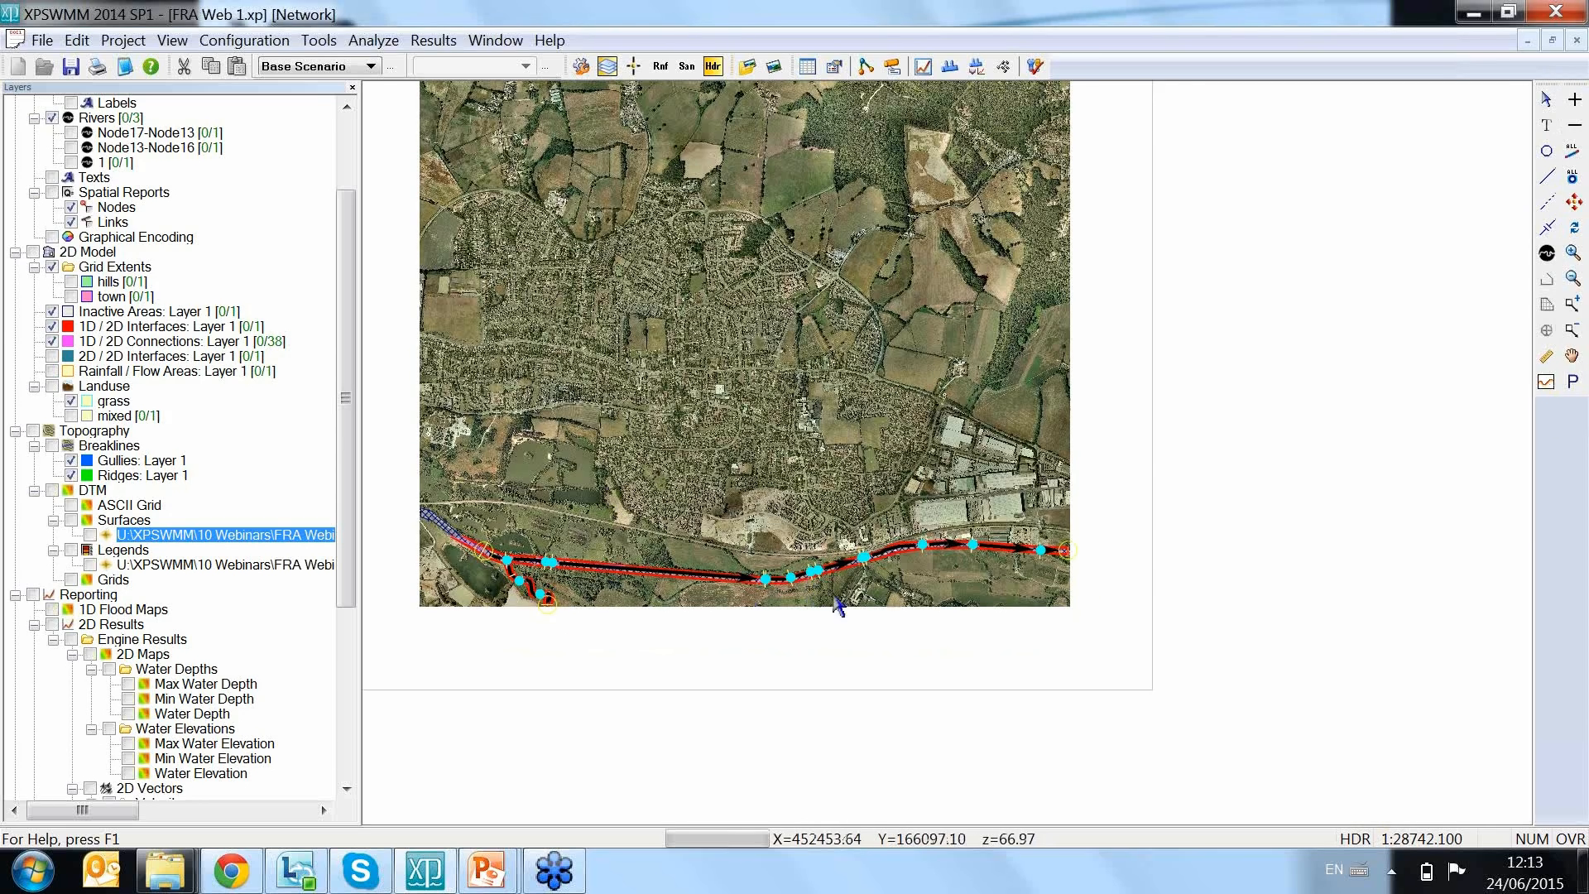
scroll(849, 590, up, 1)
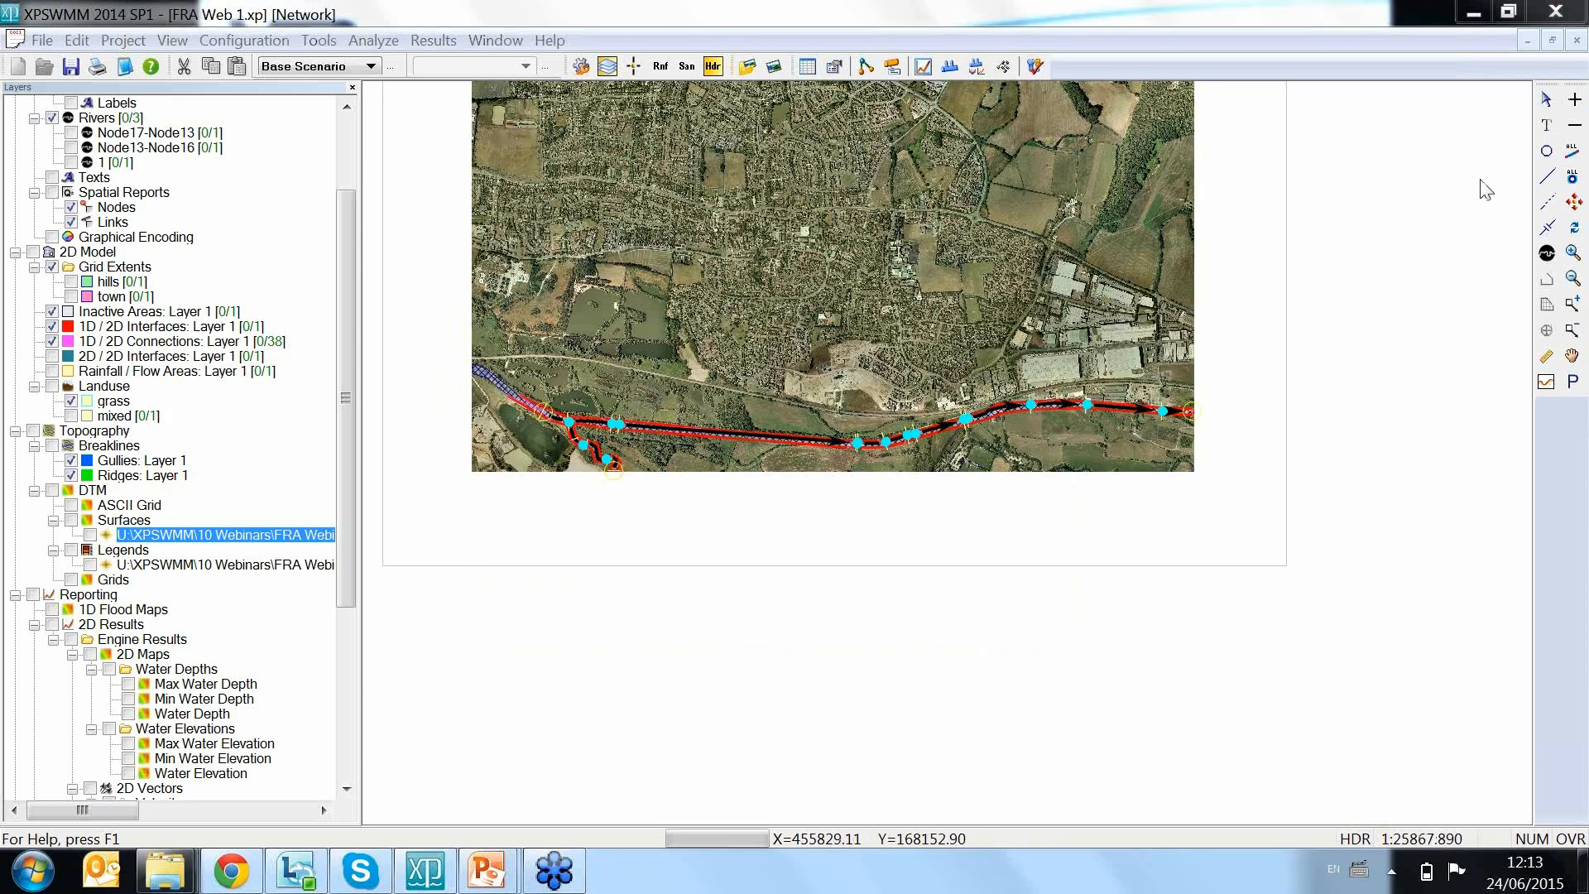
click(1574, 306)
drag(858, 393, 1087, 495)
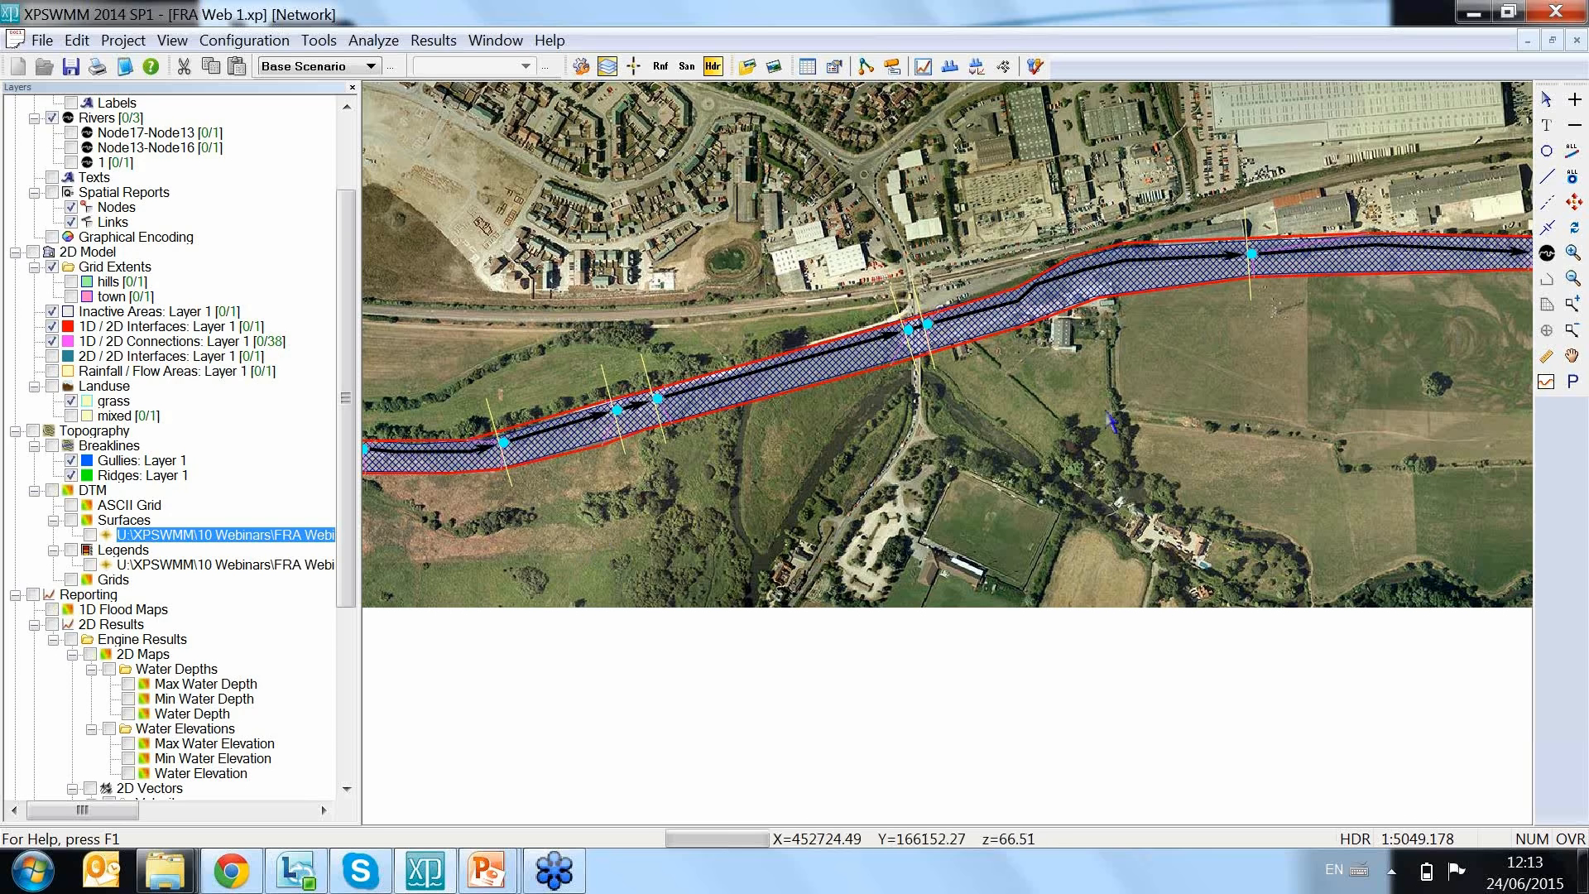
Step: Draw a new river along the side channel south of the main river, from east of the road round the loop to the west
click(1548, 253)
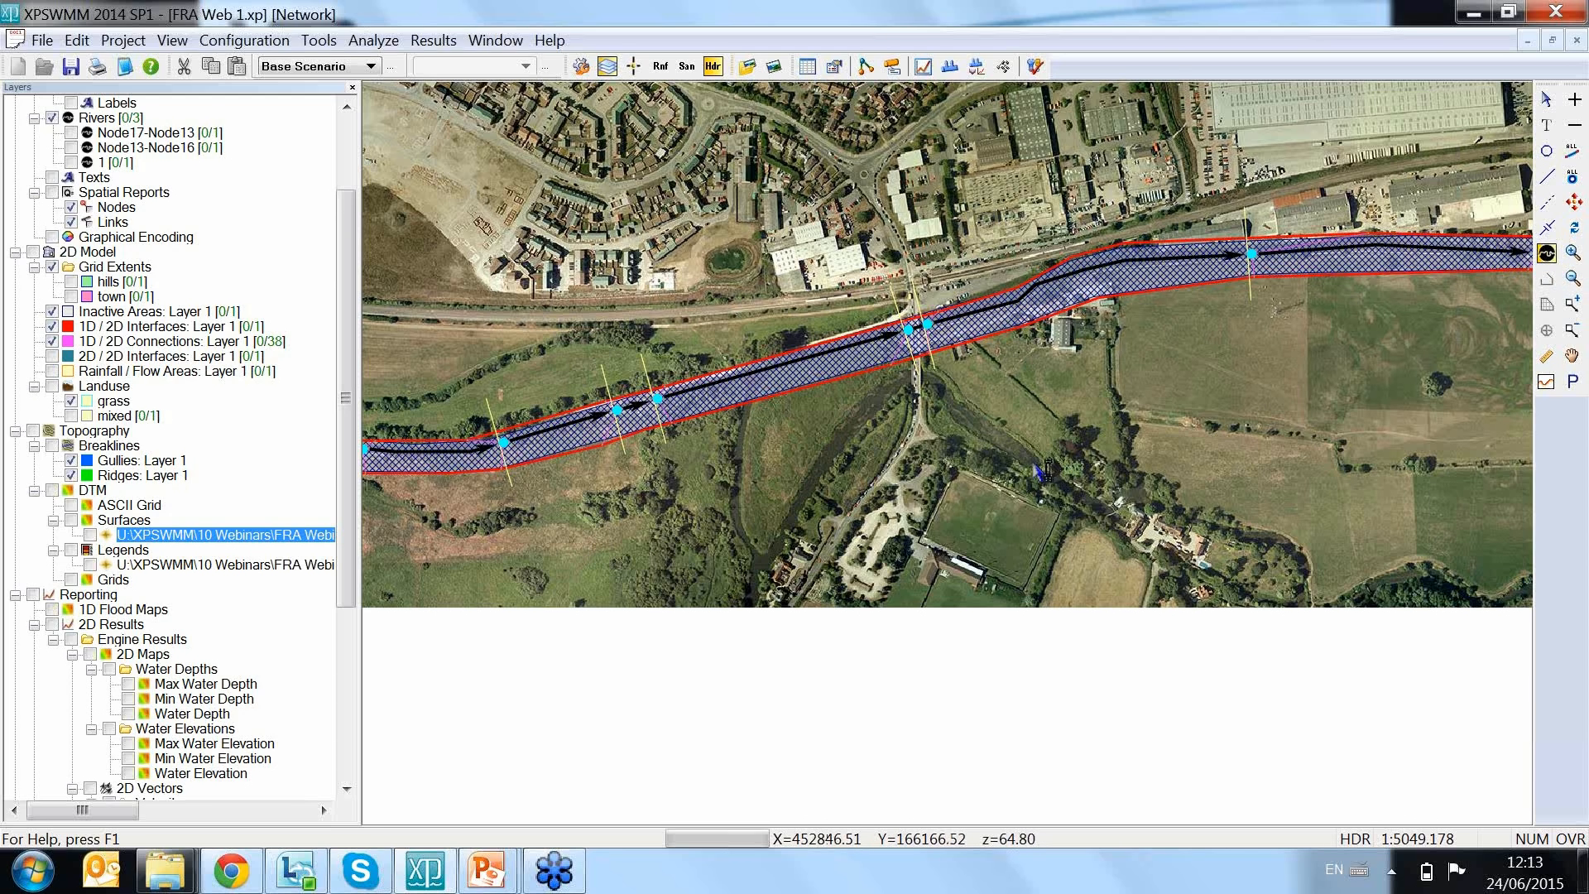
click(1031, 461)
click(967, 416)
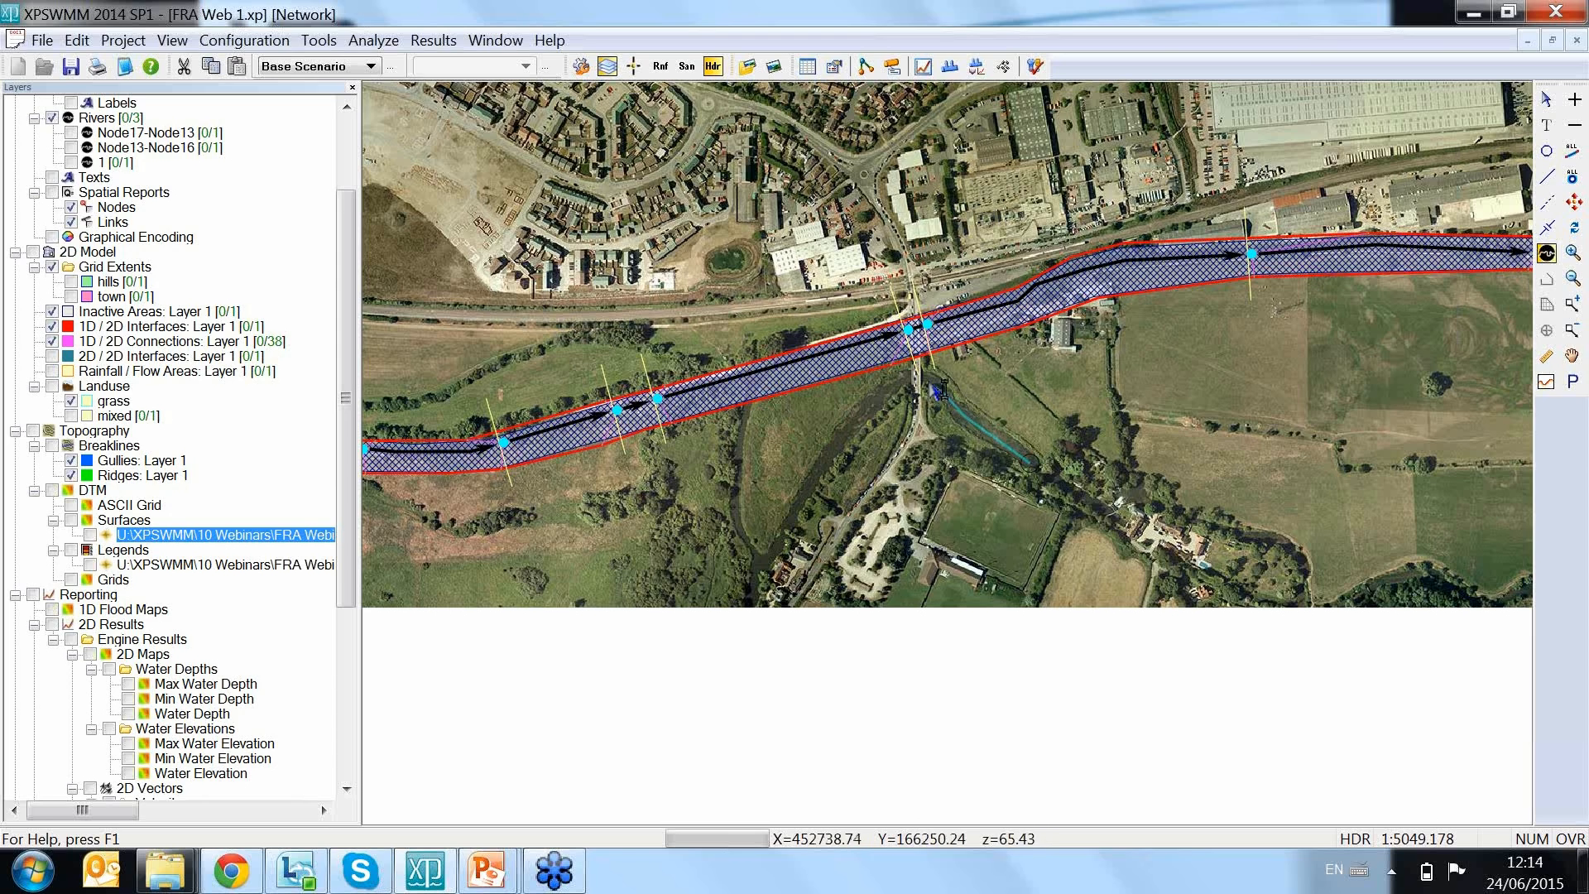
click(914, 379)
click(898, 383)
click(861, 412)
click(845, 439)
click(822, 486)
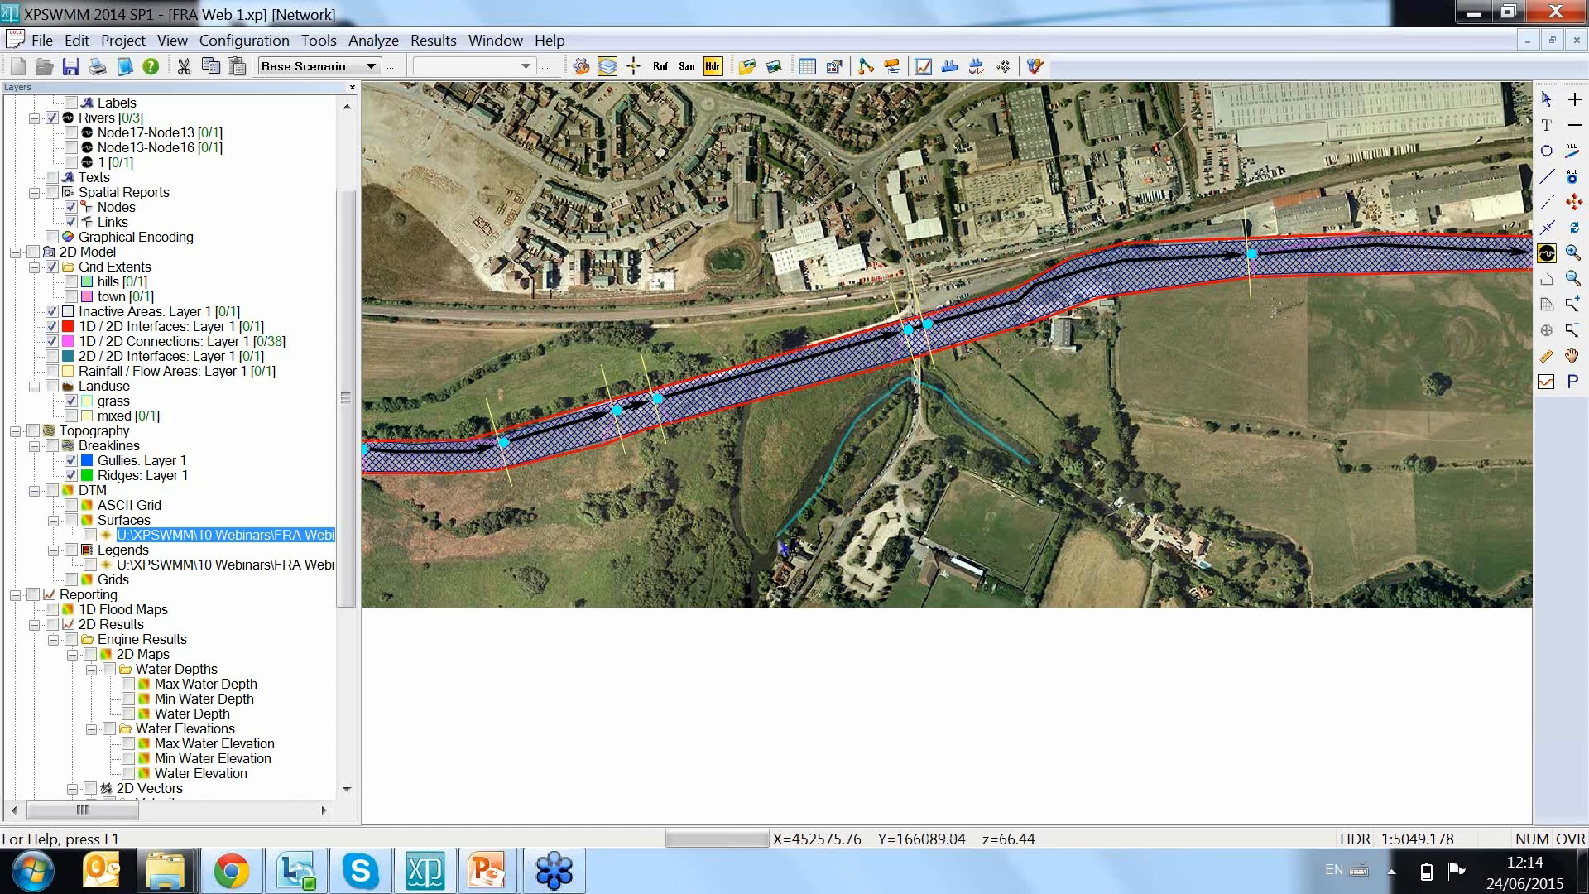
click(760, 561)
click(735, 523)
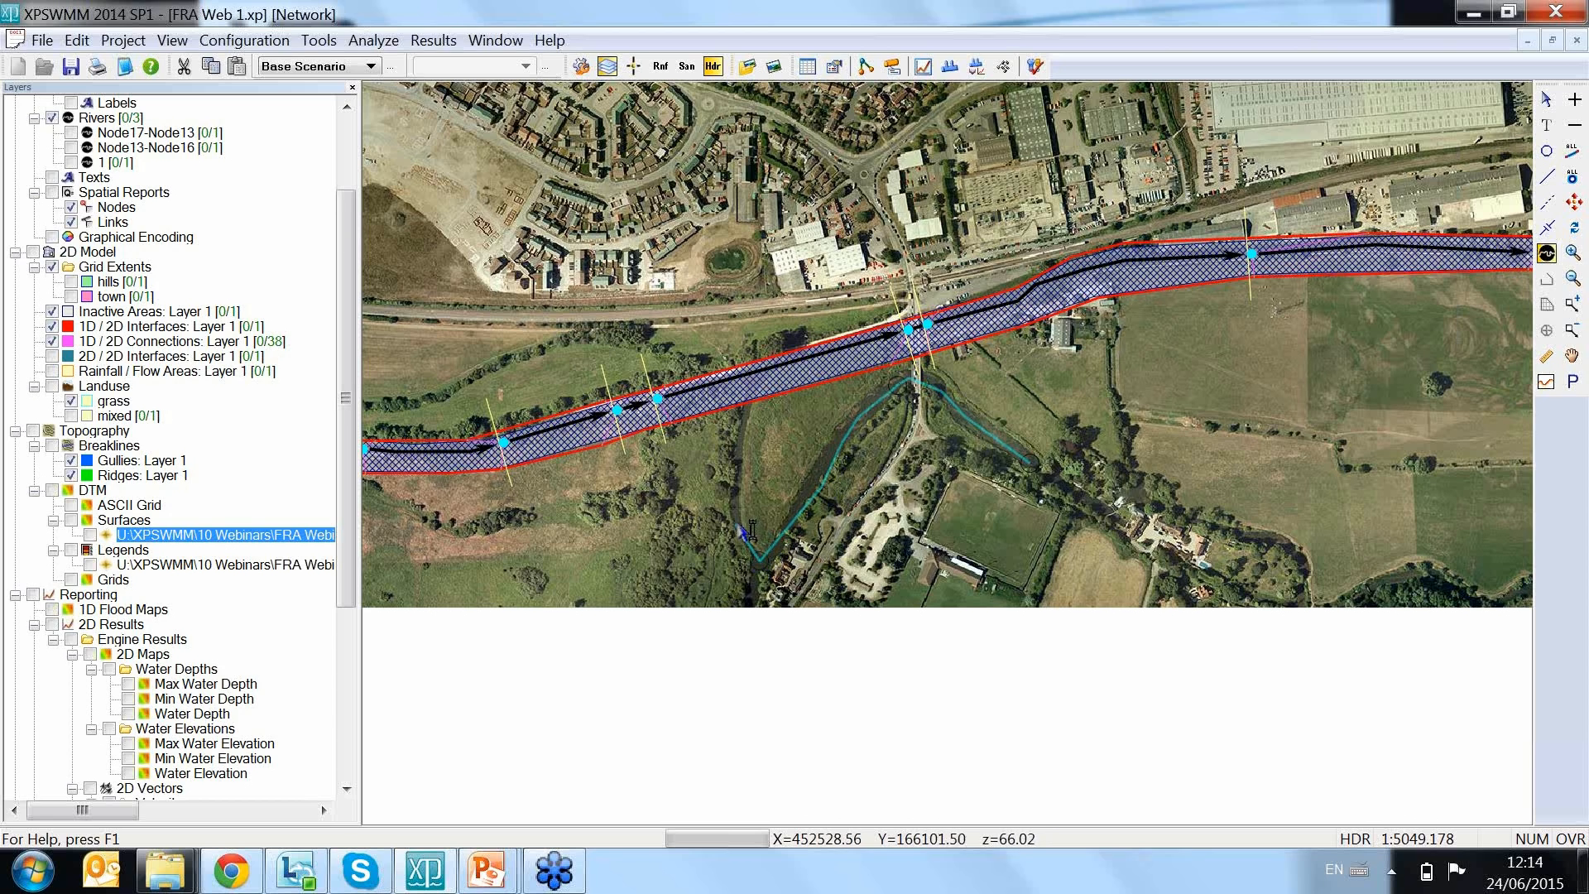
click(732, 480)
double_click(742, 424)
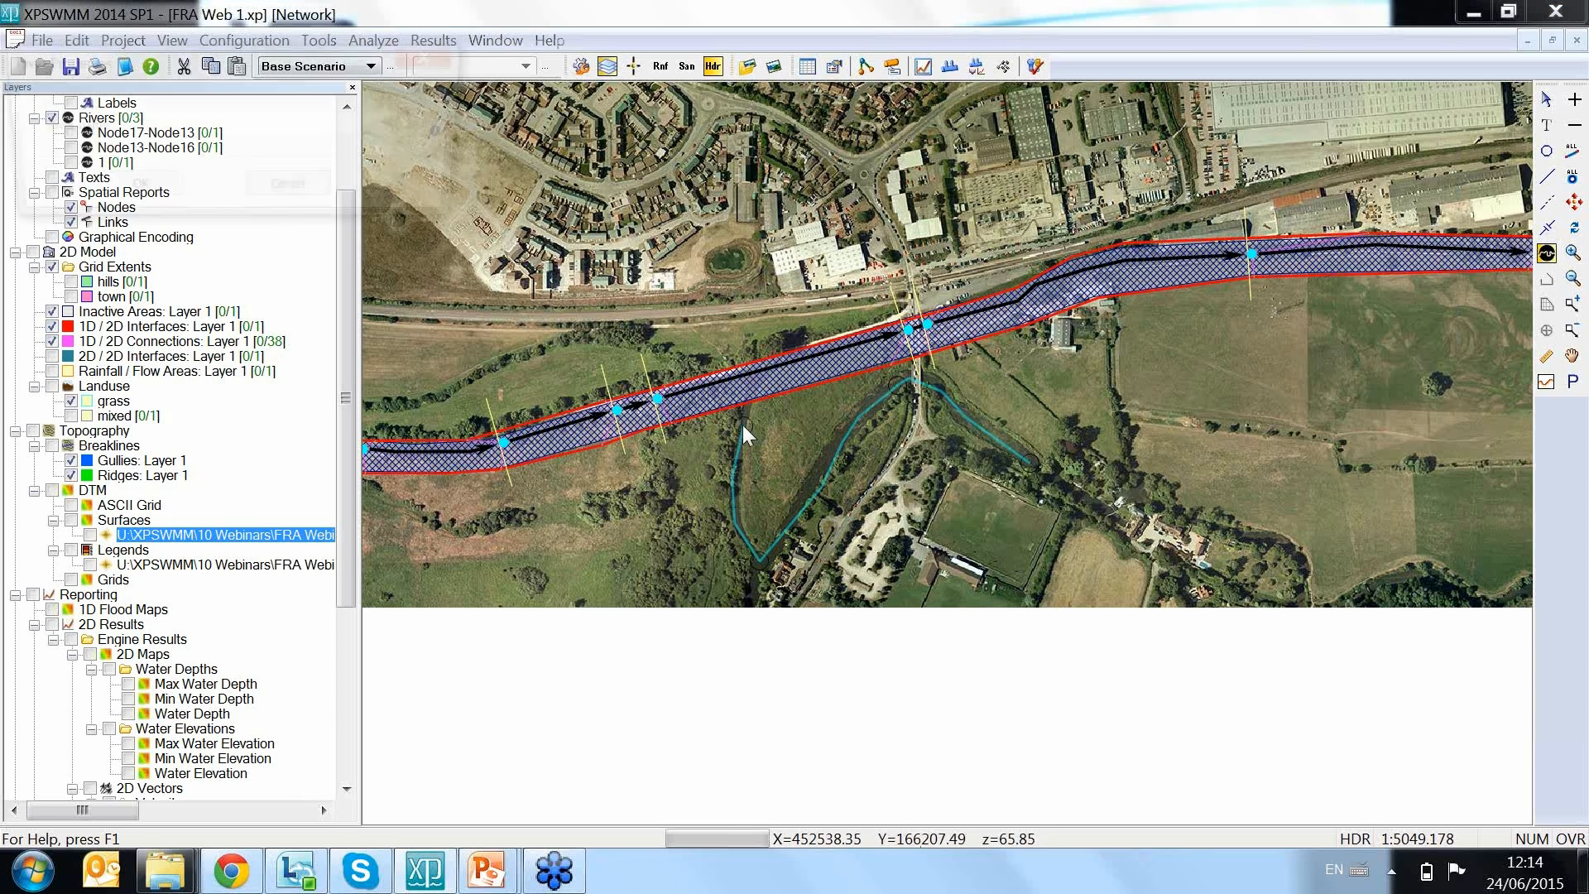
Step: Enter "name" as the new river's name and accept its properties
click(299, 119)
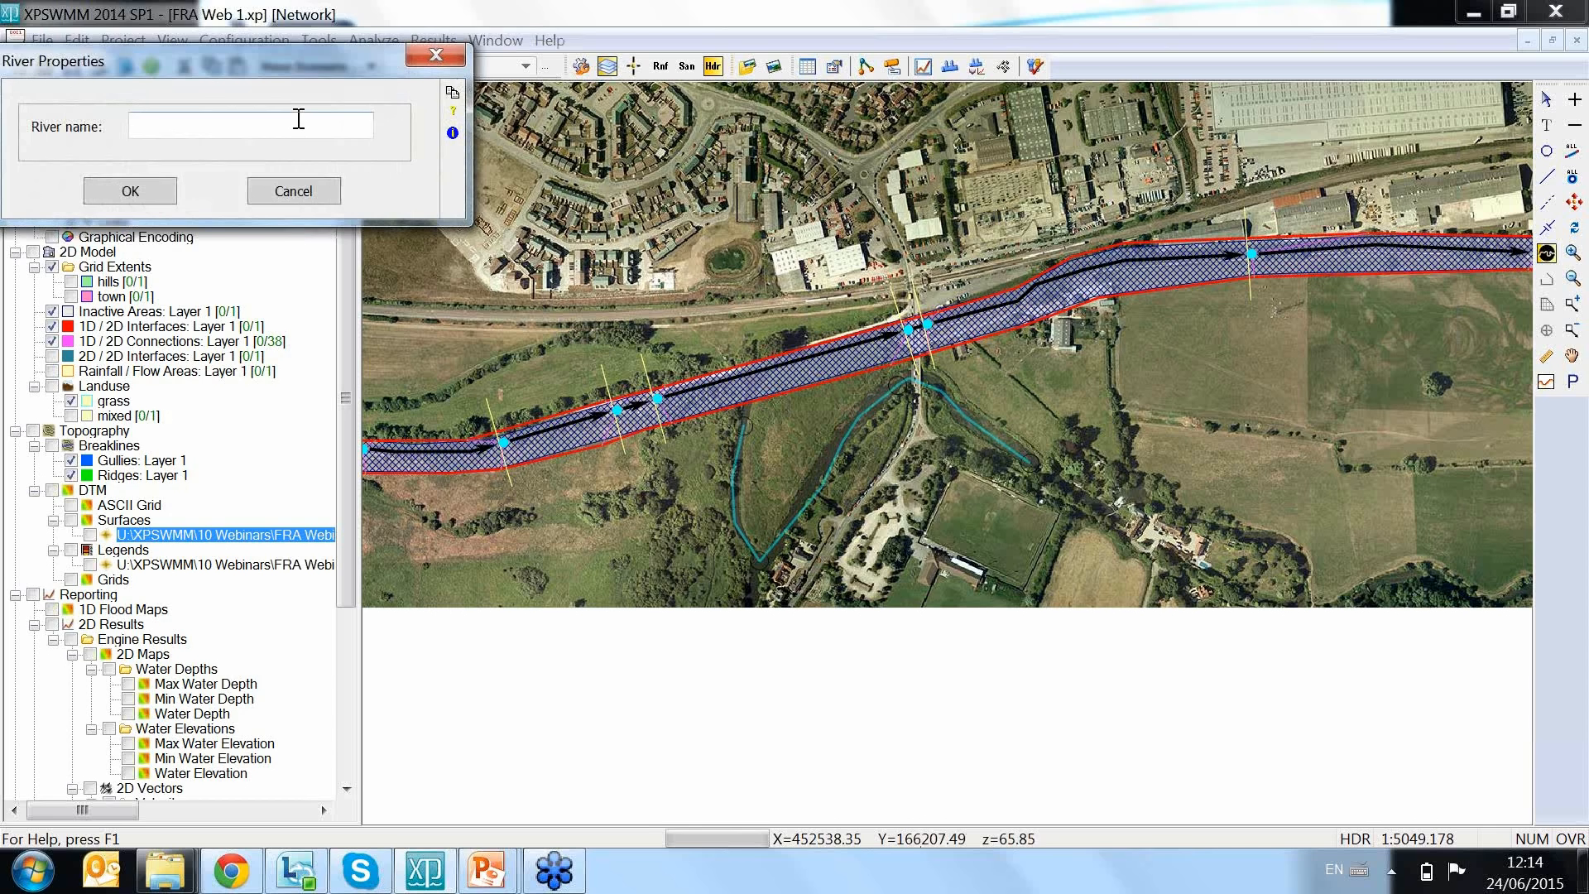
text(name)
key(Return)
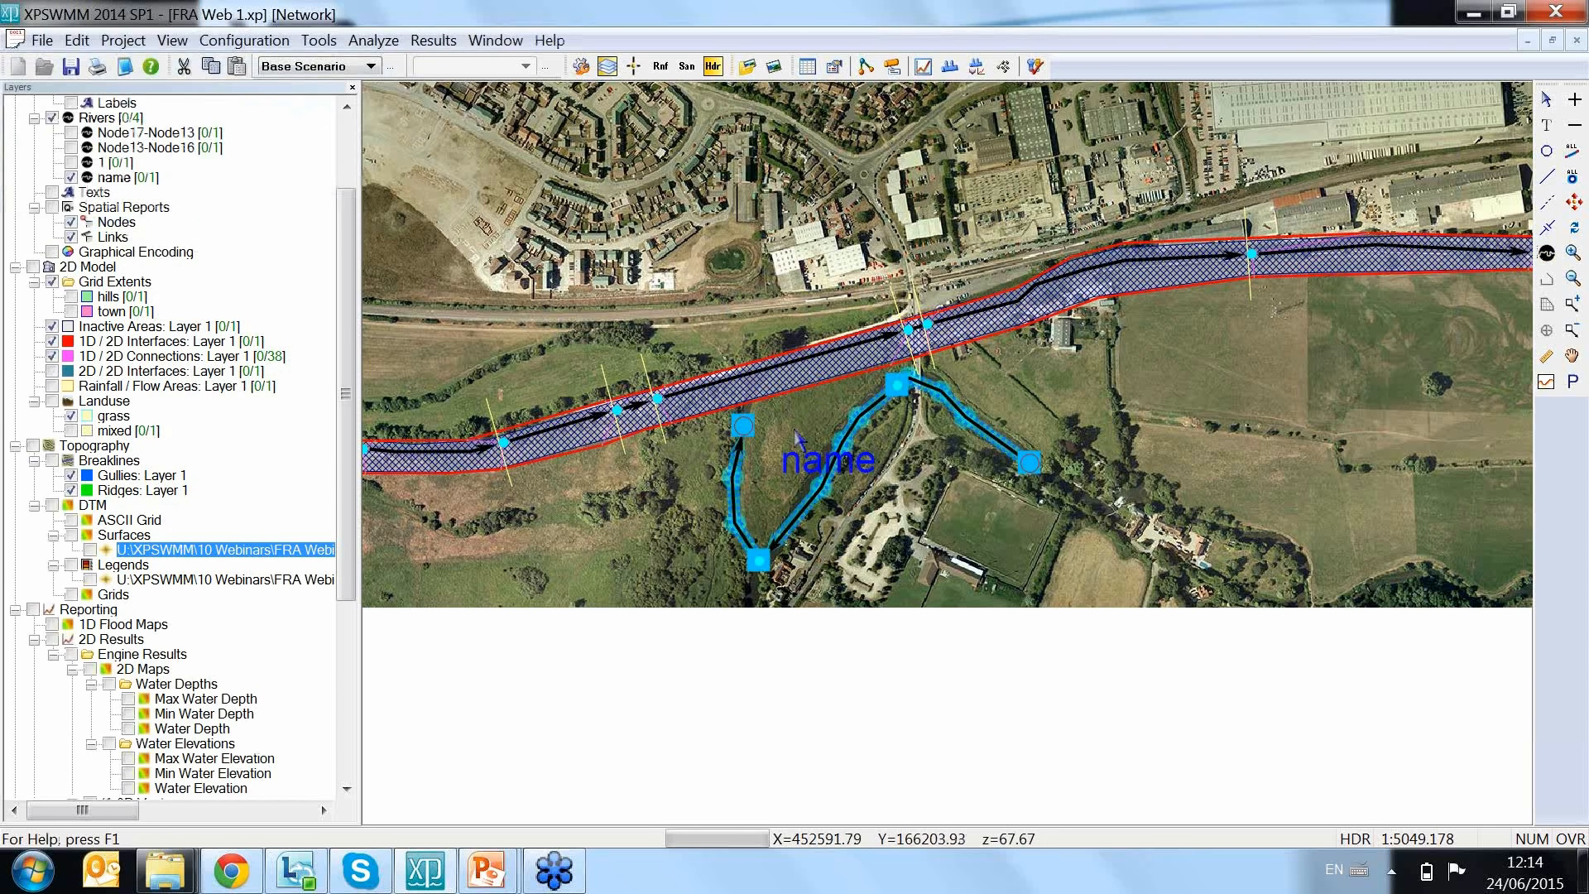
Step: Select every node and link of the new river between its end nodes and open the conduit cross-section calculation
click(796, 431)
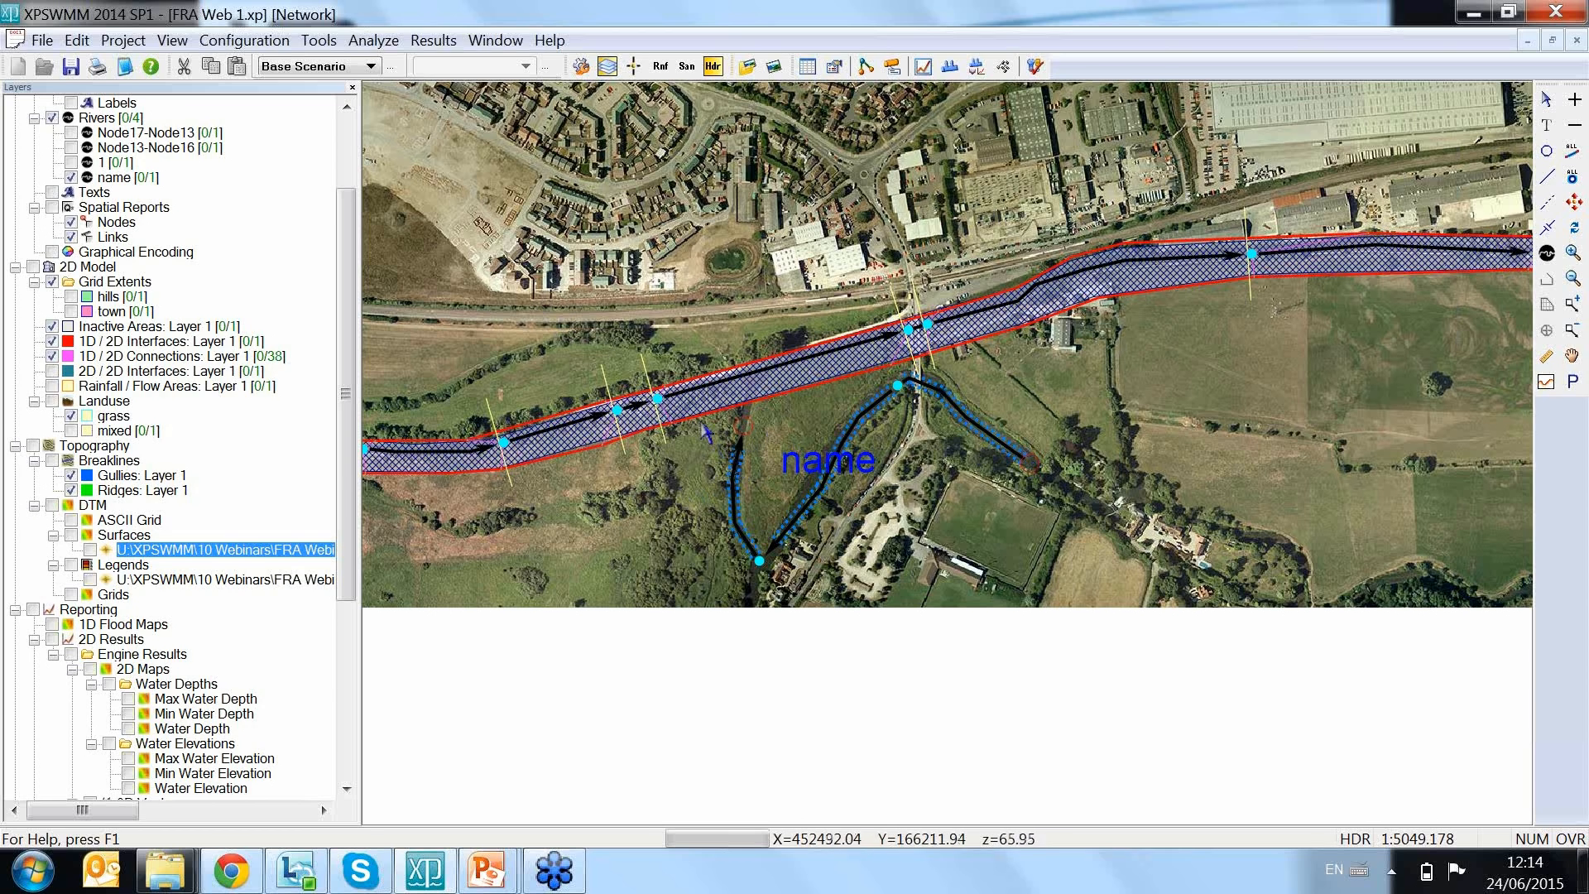
click(742, 426)
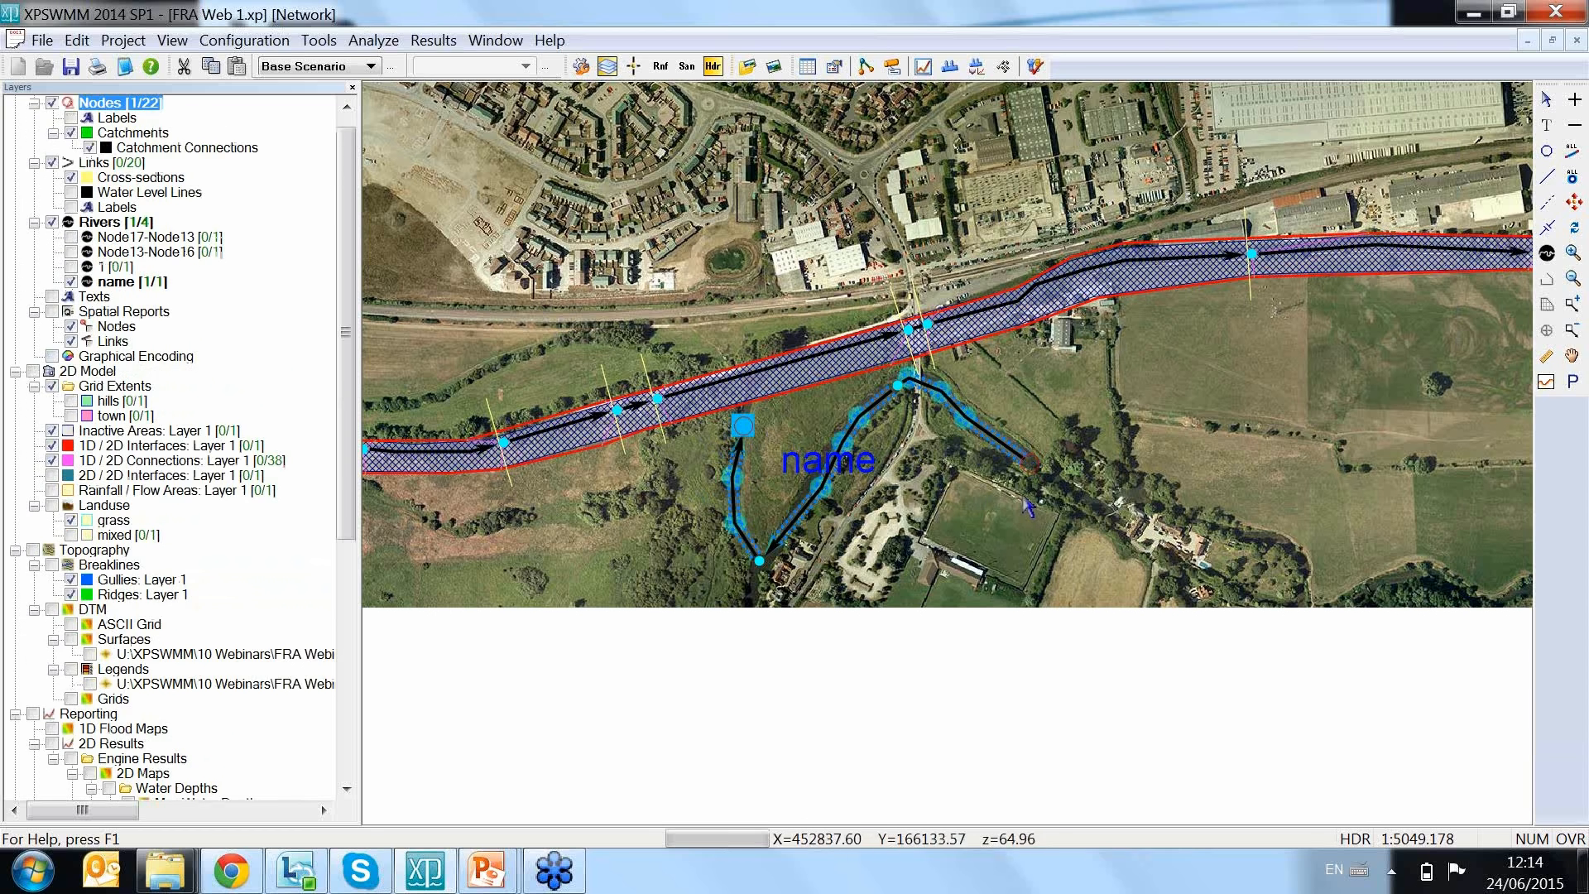
ctrl+click(1029, 462)
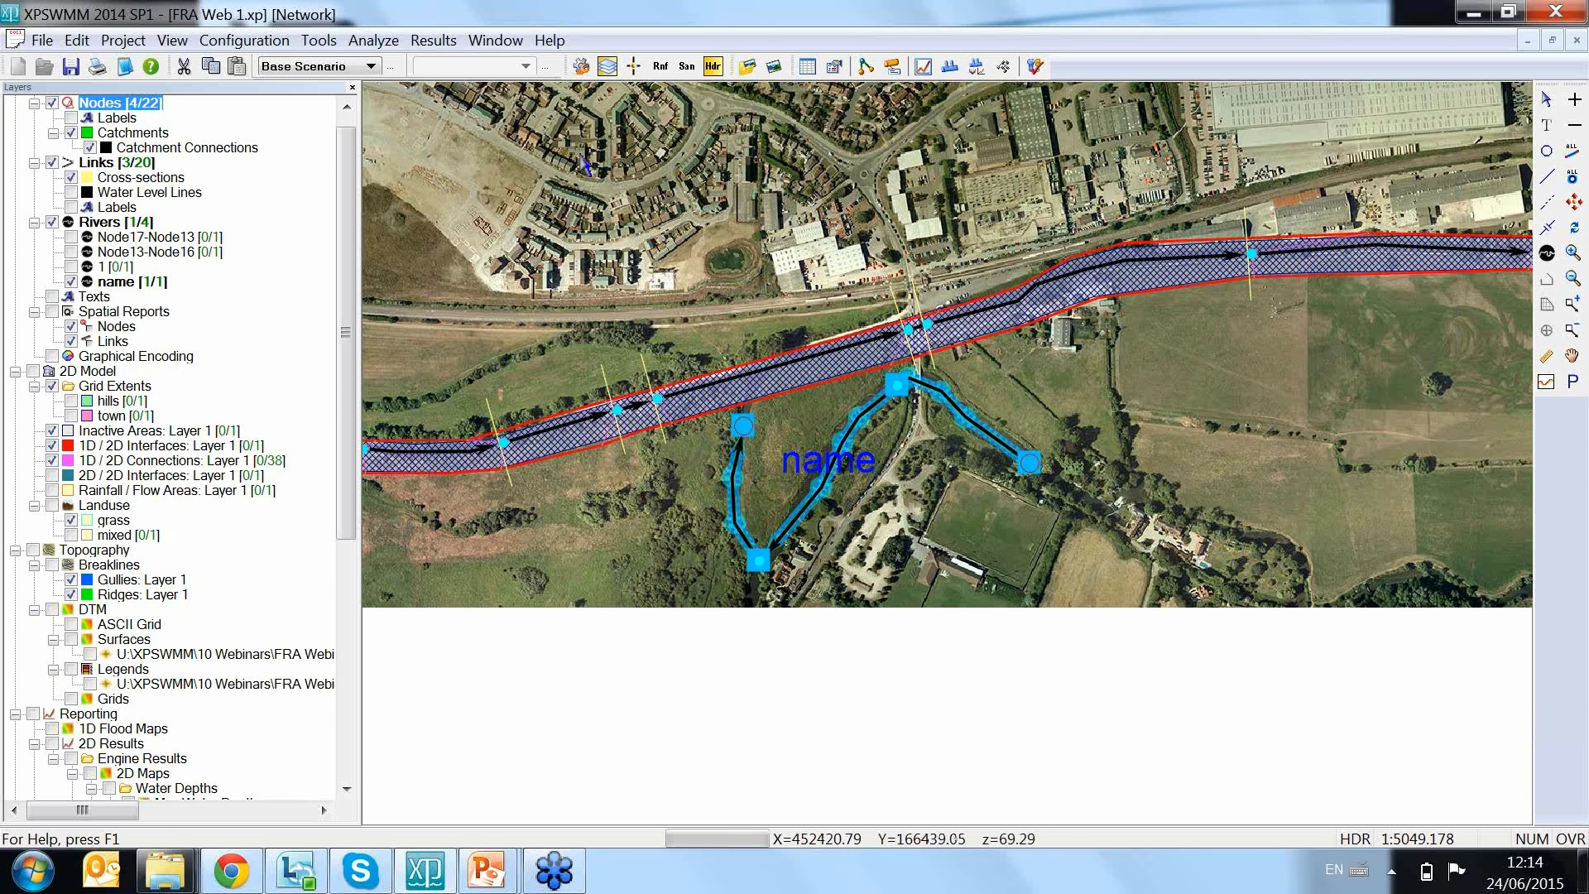
click(319, 41)
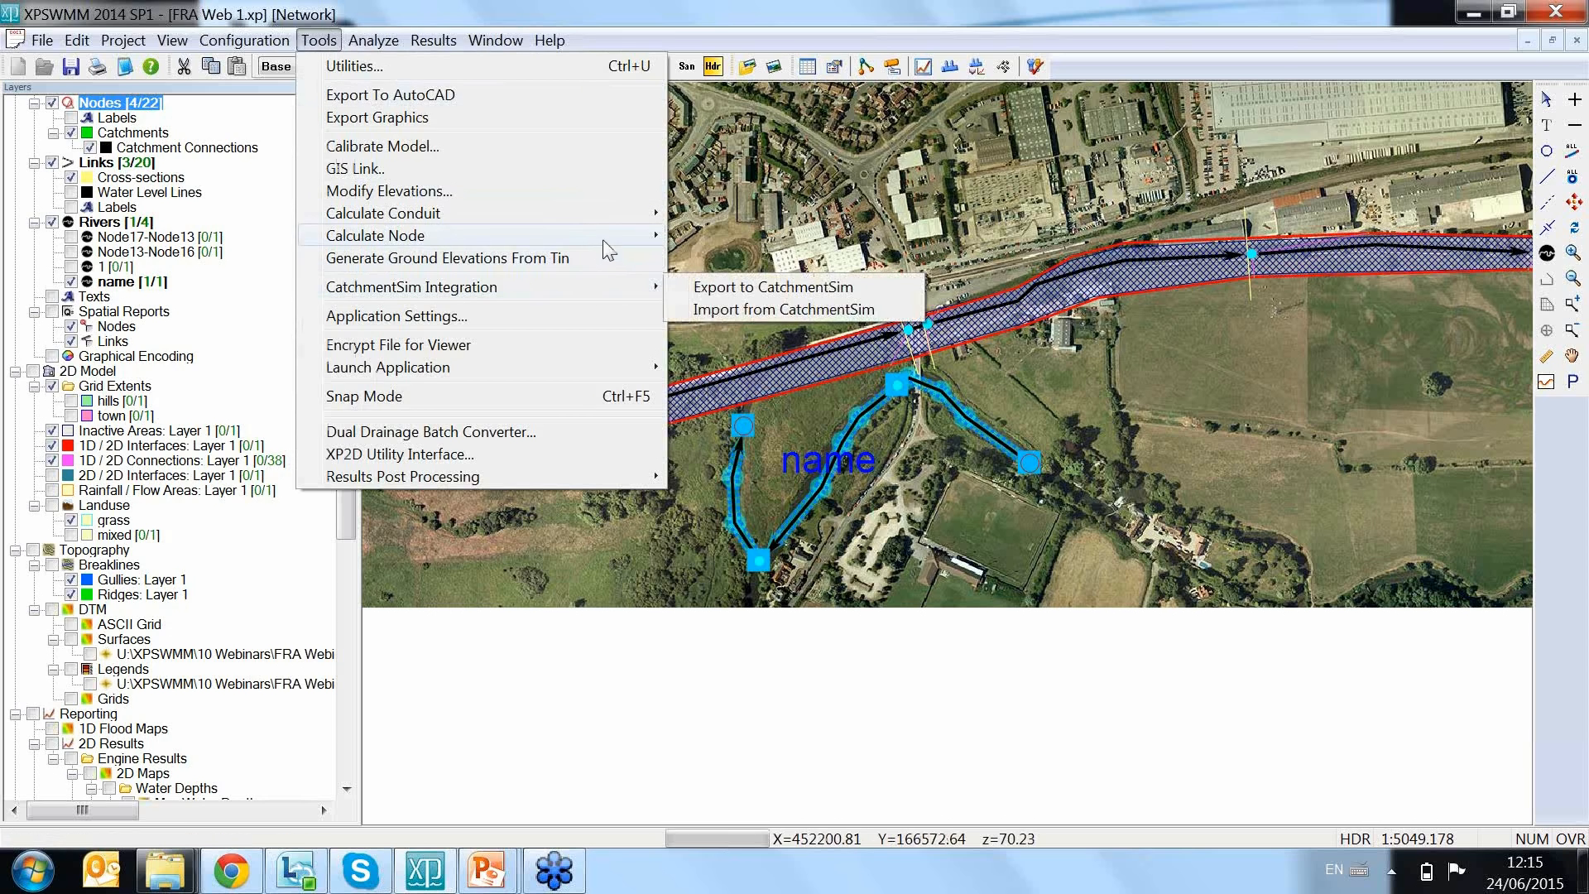
mouse_move(642, 213)
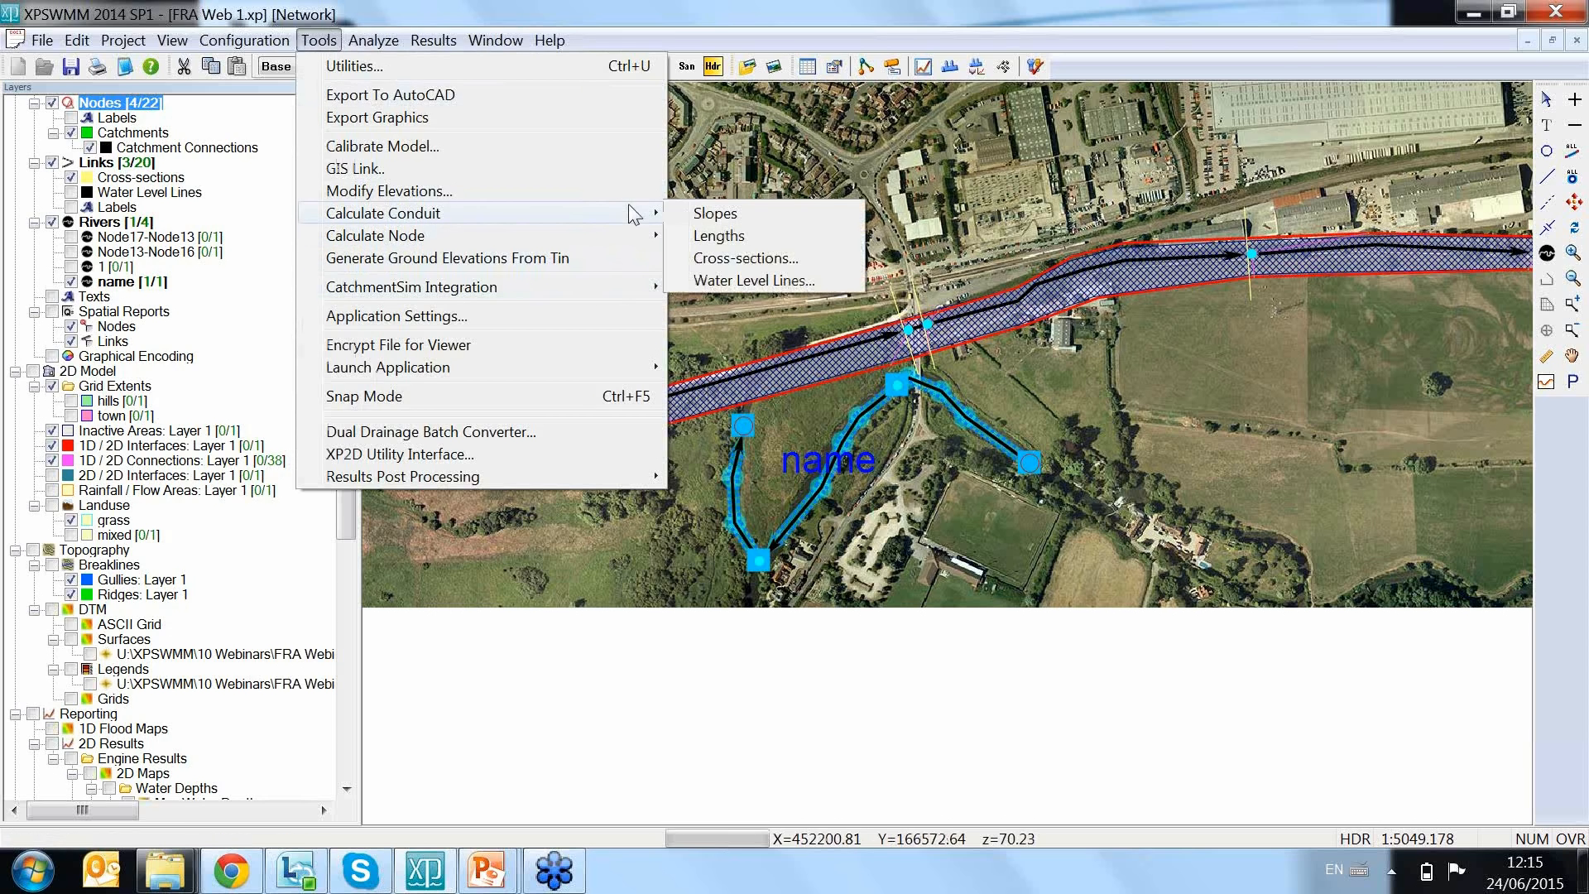
click(772, 264)
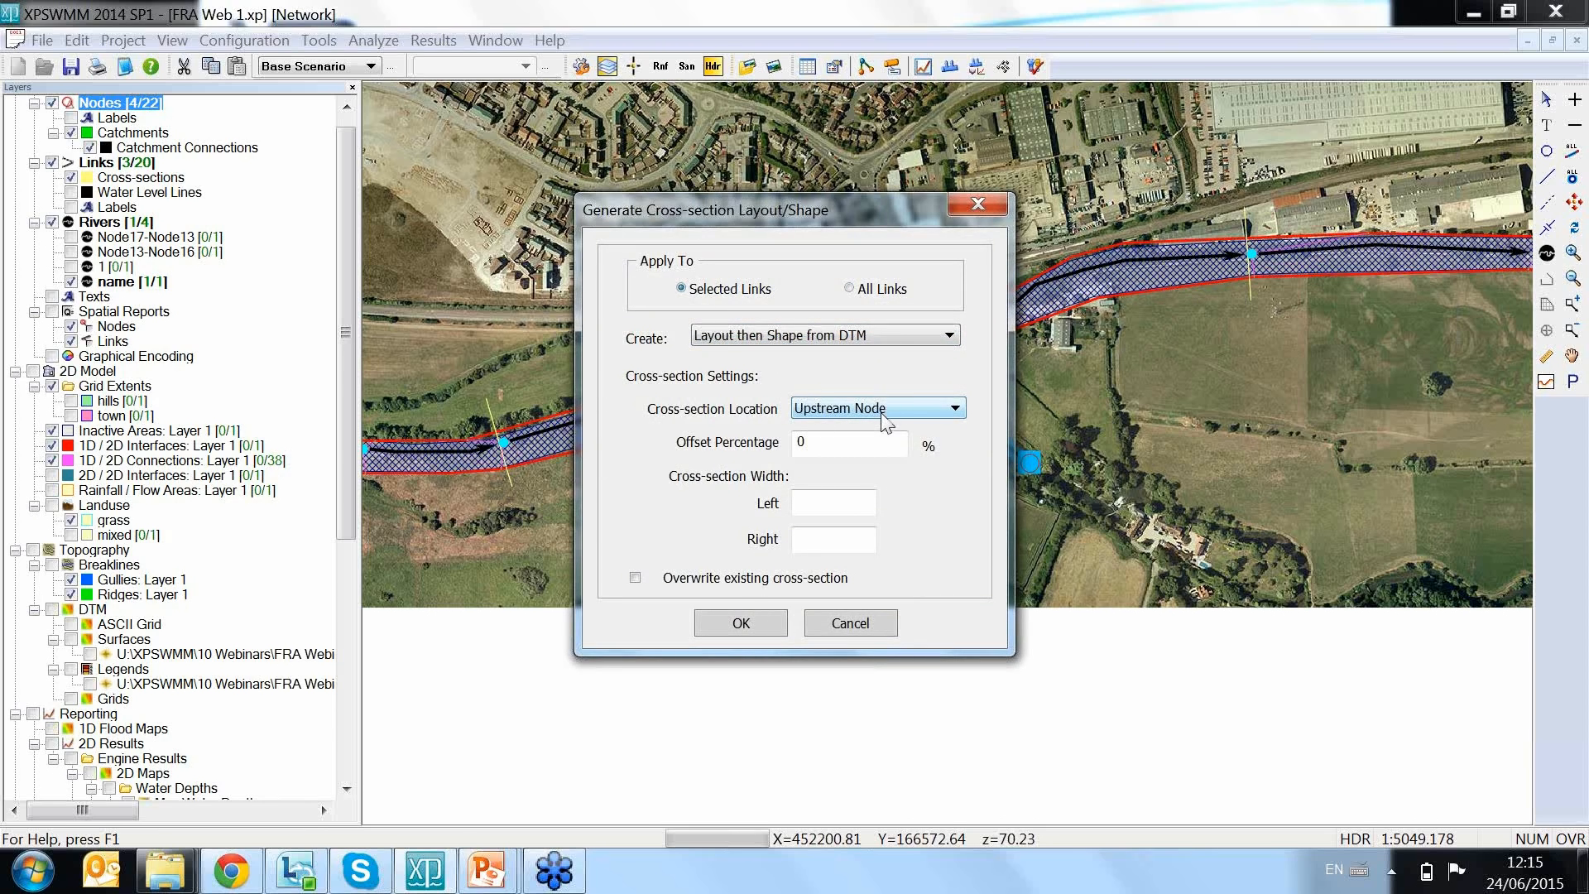
Step: Generate DTM cross-sections for the selected links at 50% offset, 40 wide on each side, overwriting existing ones
drag(837, 445, 762, 451)
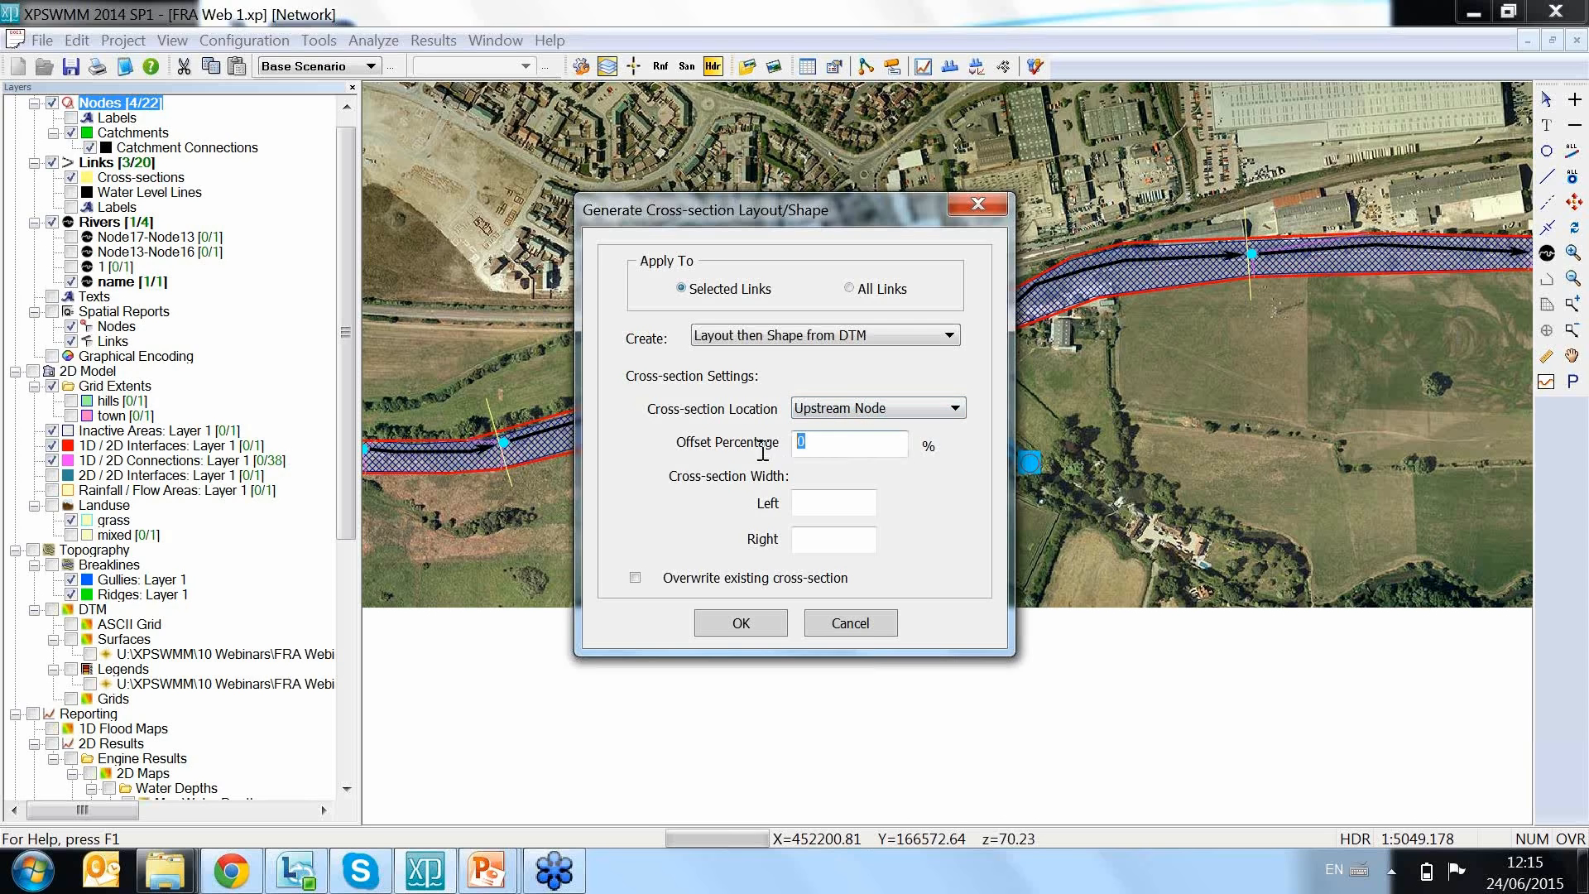
text(50)
drag(834, 447, 775, 448)
click(819, 504)
text(40)
click(826, 541)
text(40)
click(722, 580)
click(742, 623)
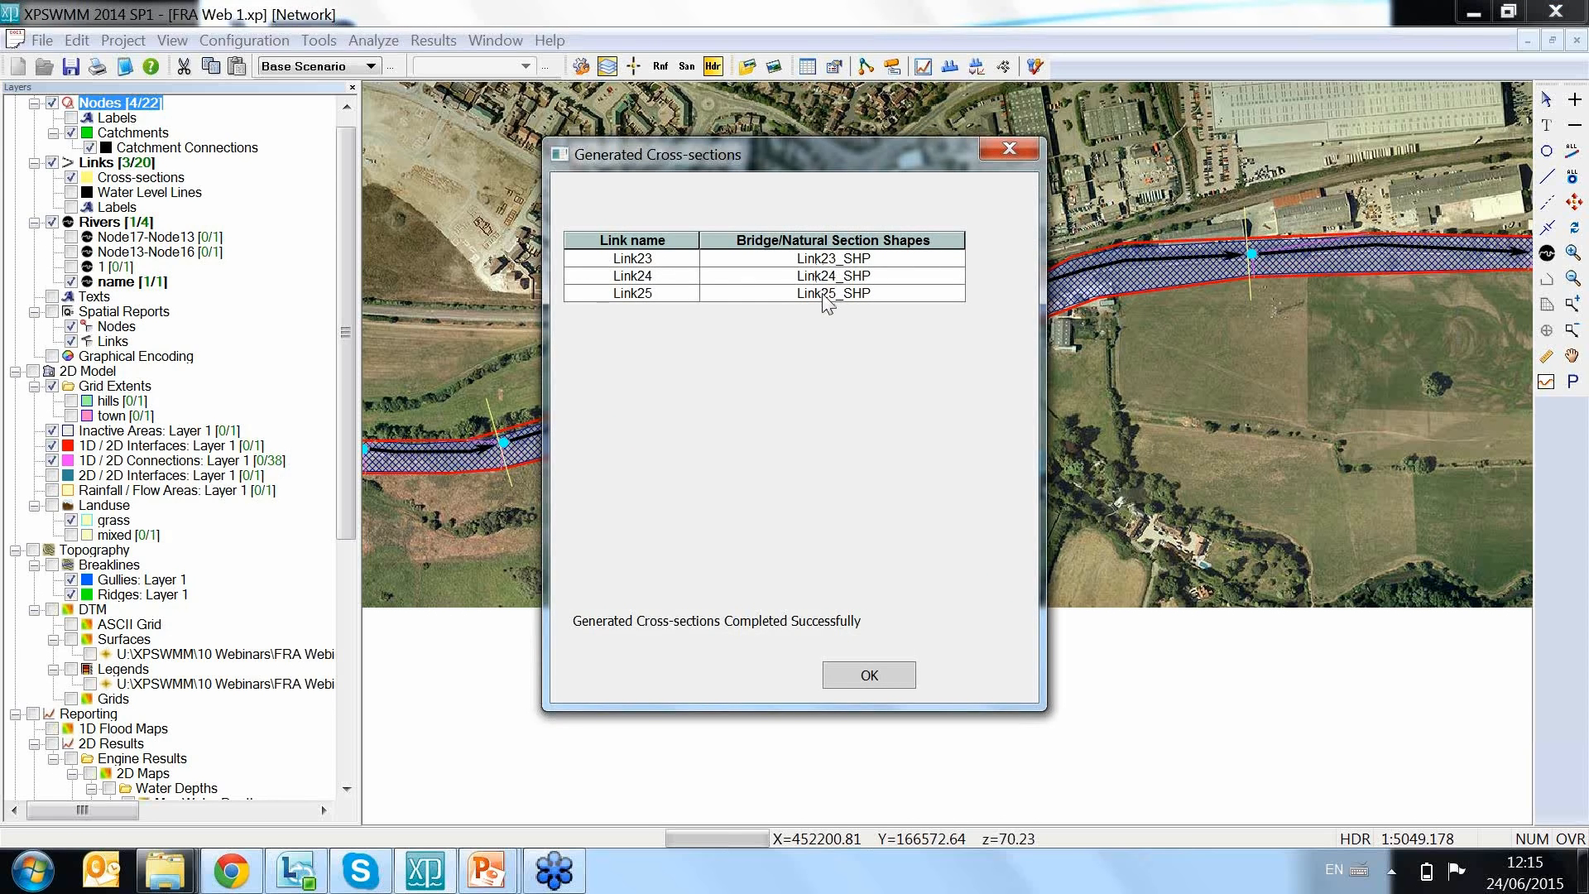
click(871, 675)
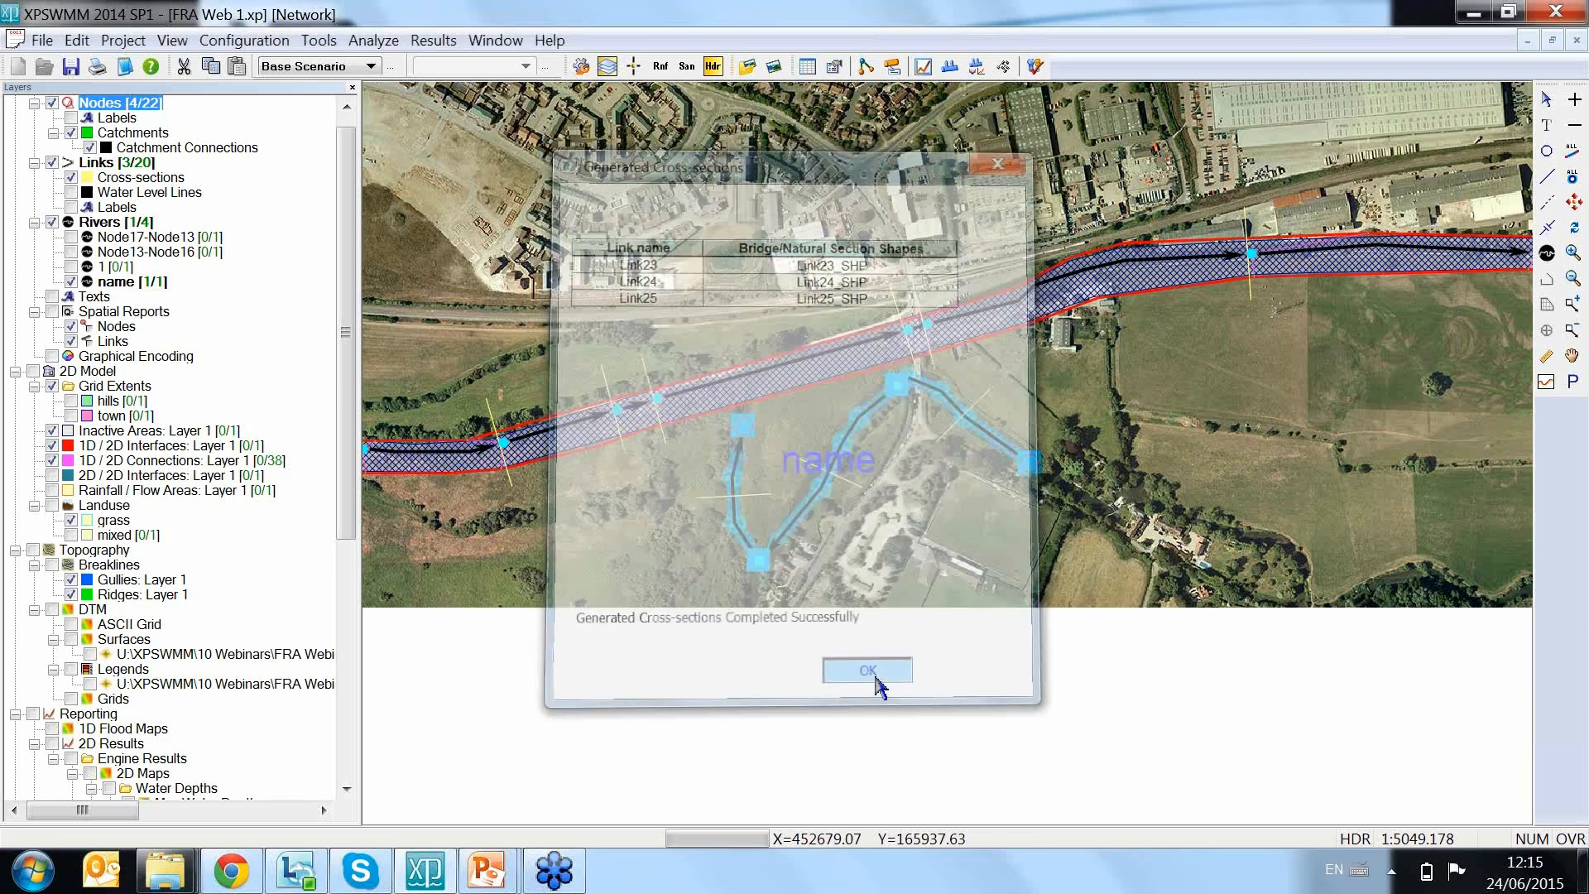
click(899, 432)
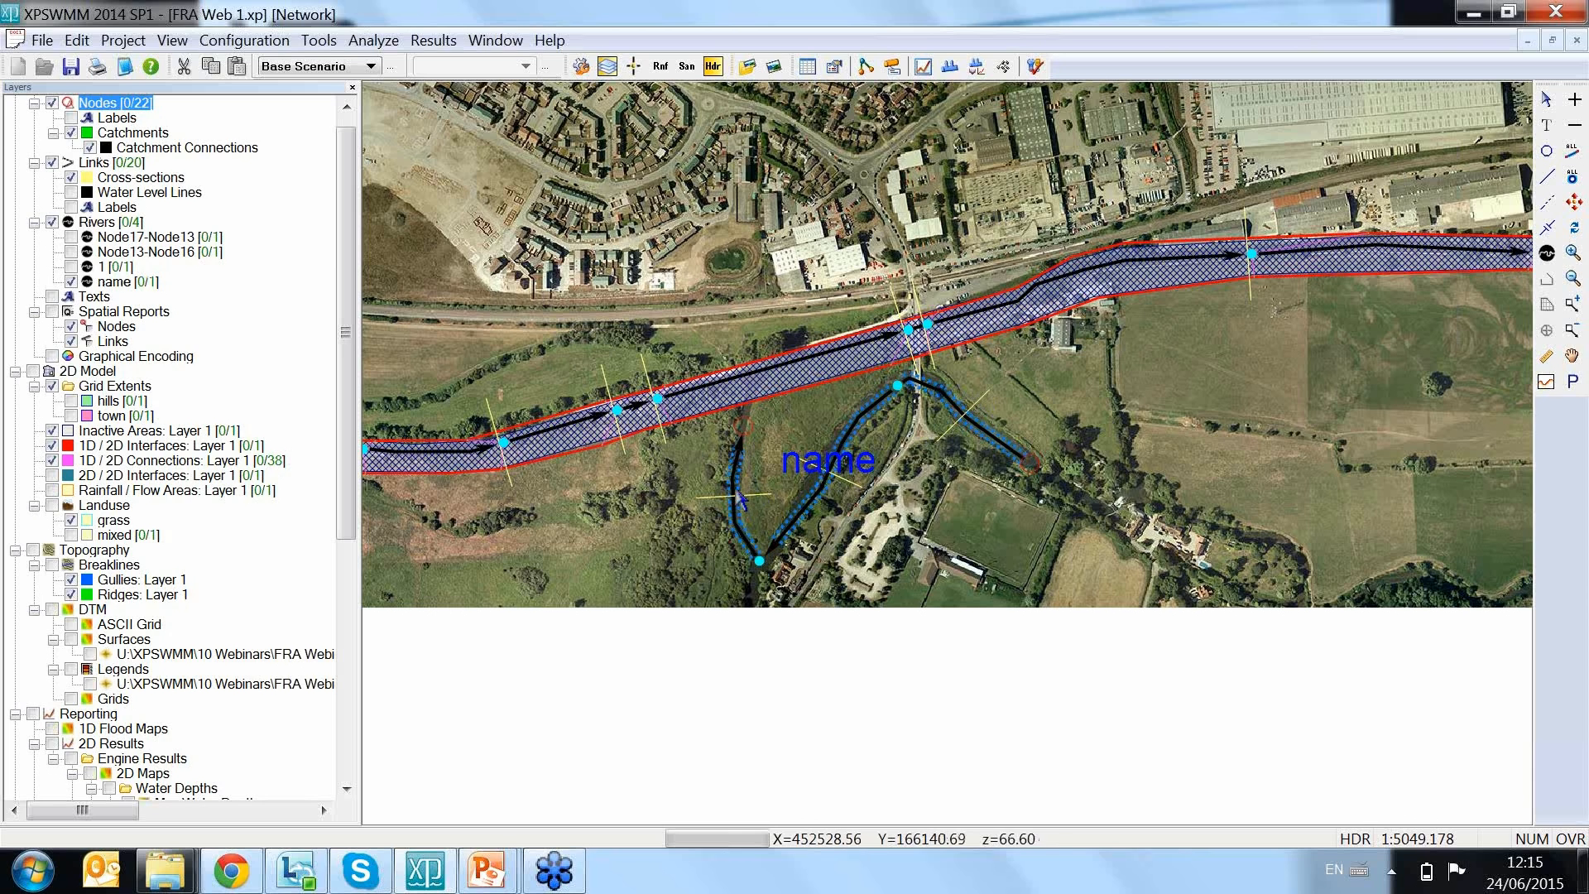
Step: Examine the natural section shape generated for the new river's eastern link, Link23
double_click(992, 441)
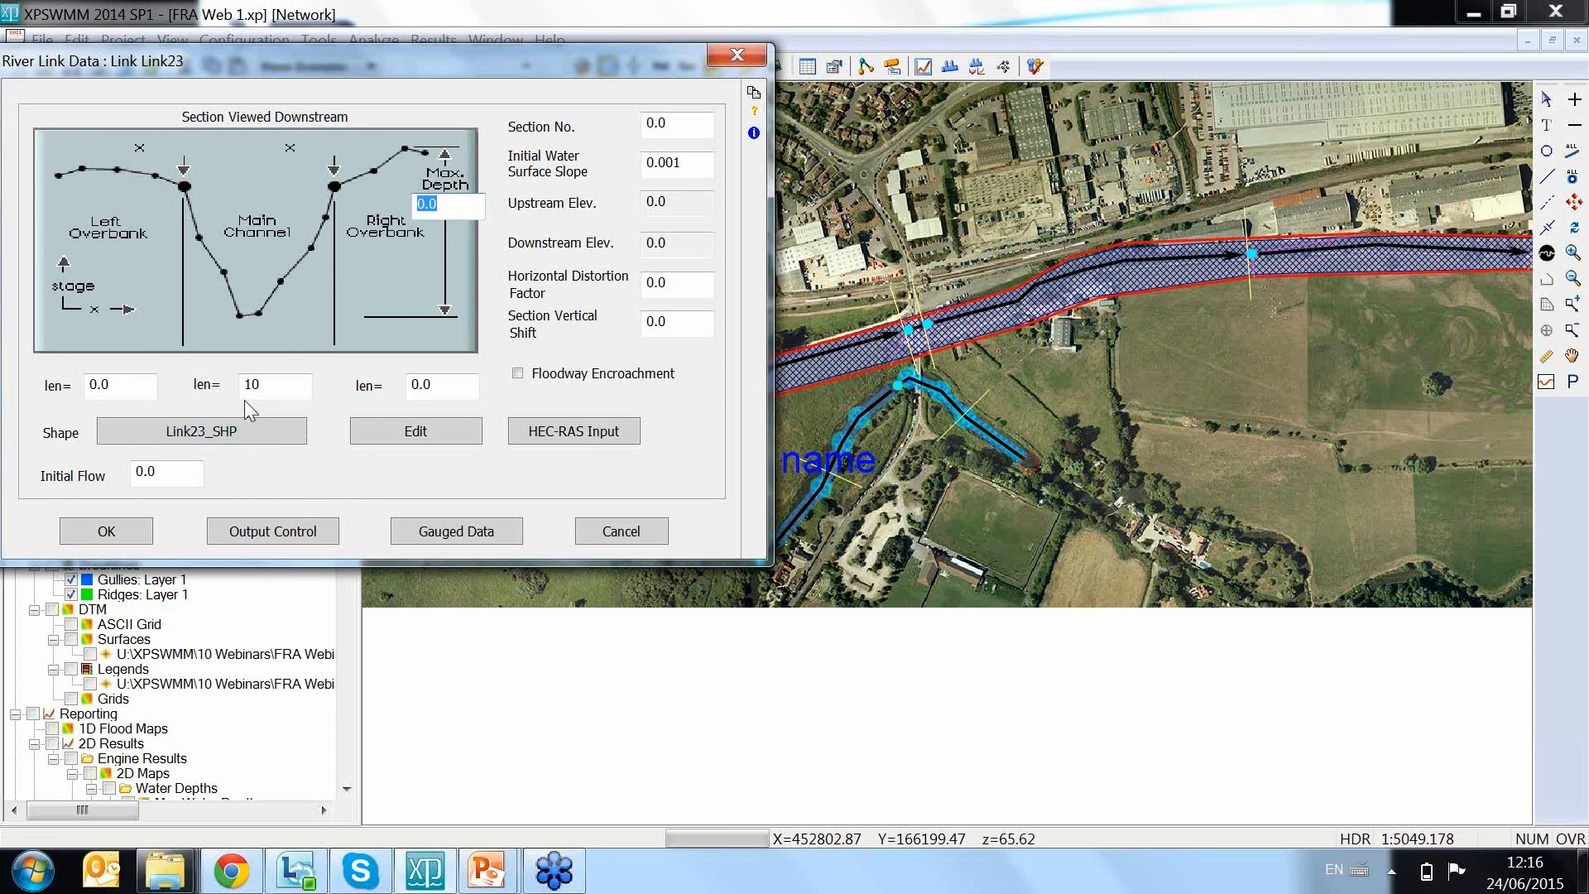
click(415, 435)
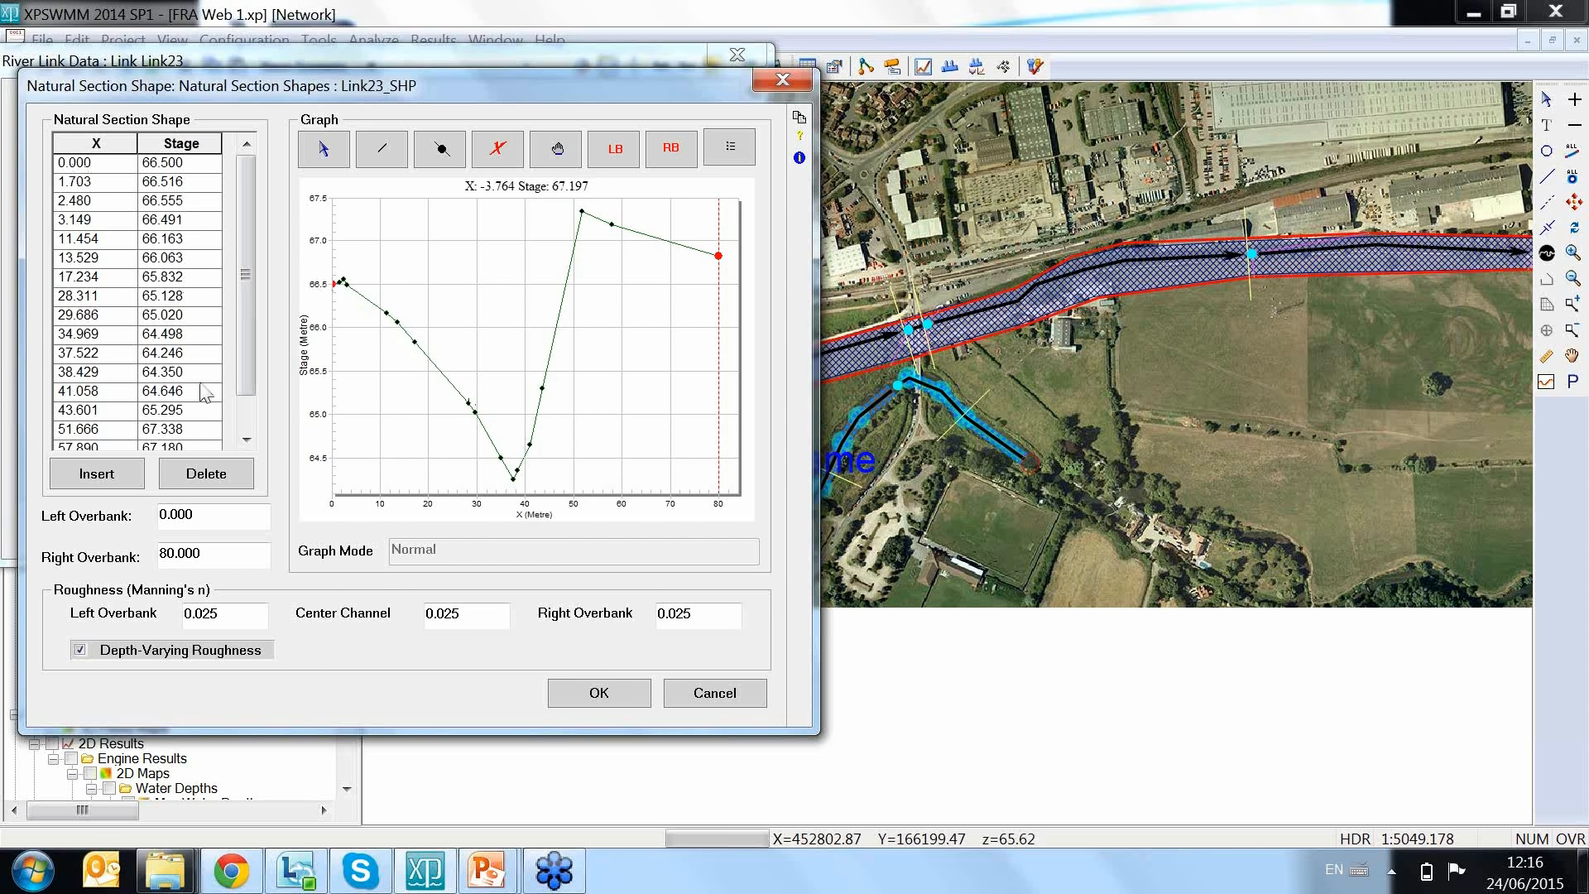
click(782, 79)
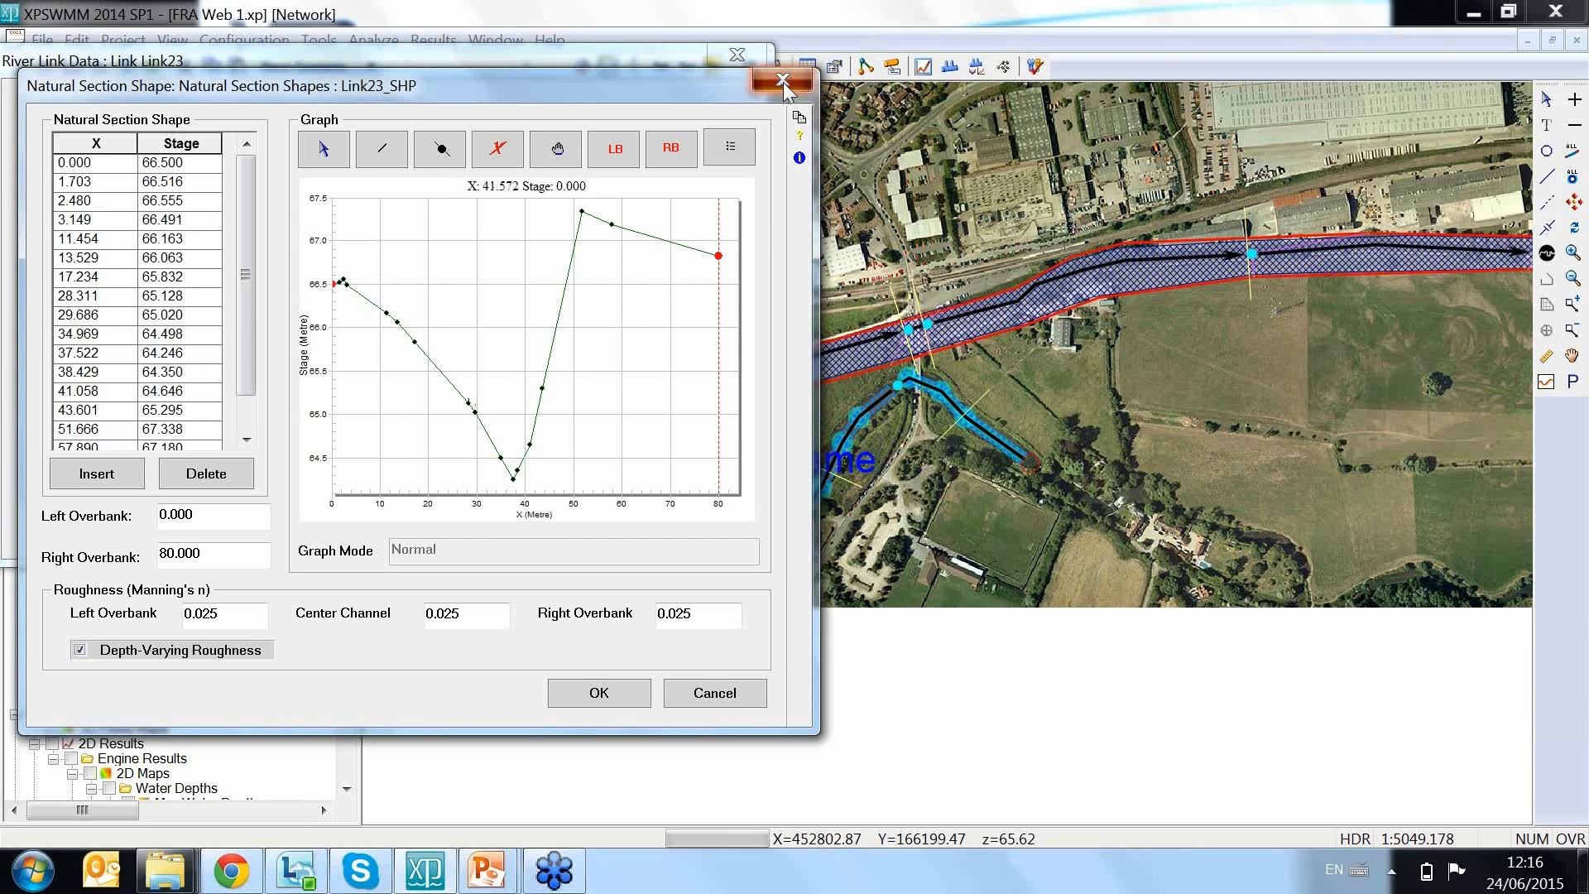
key(Escape)
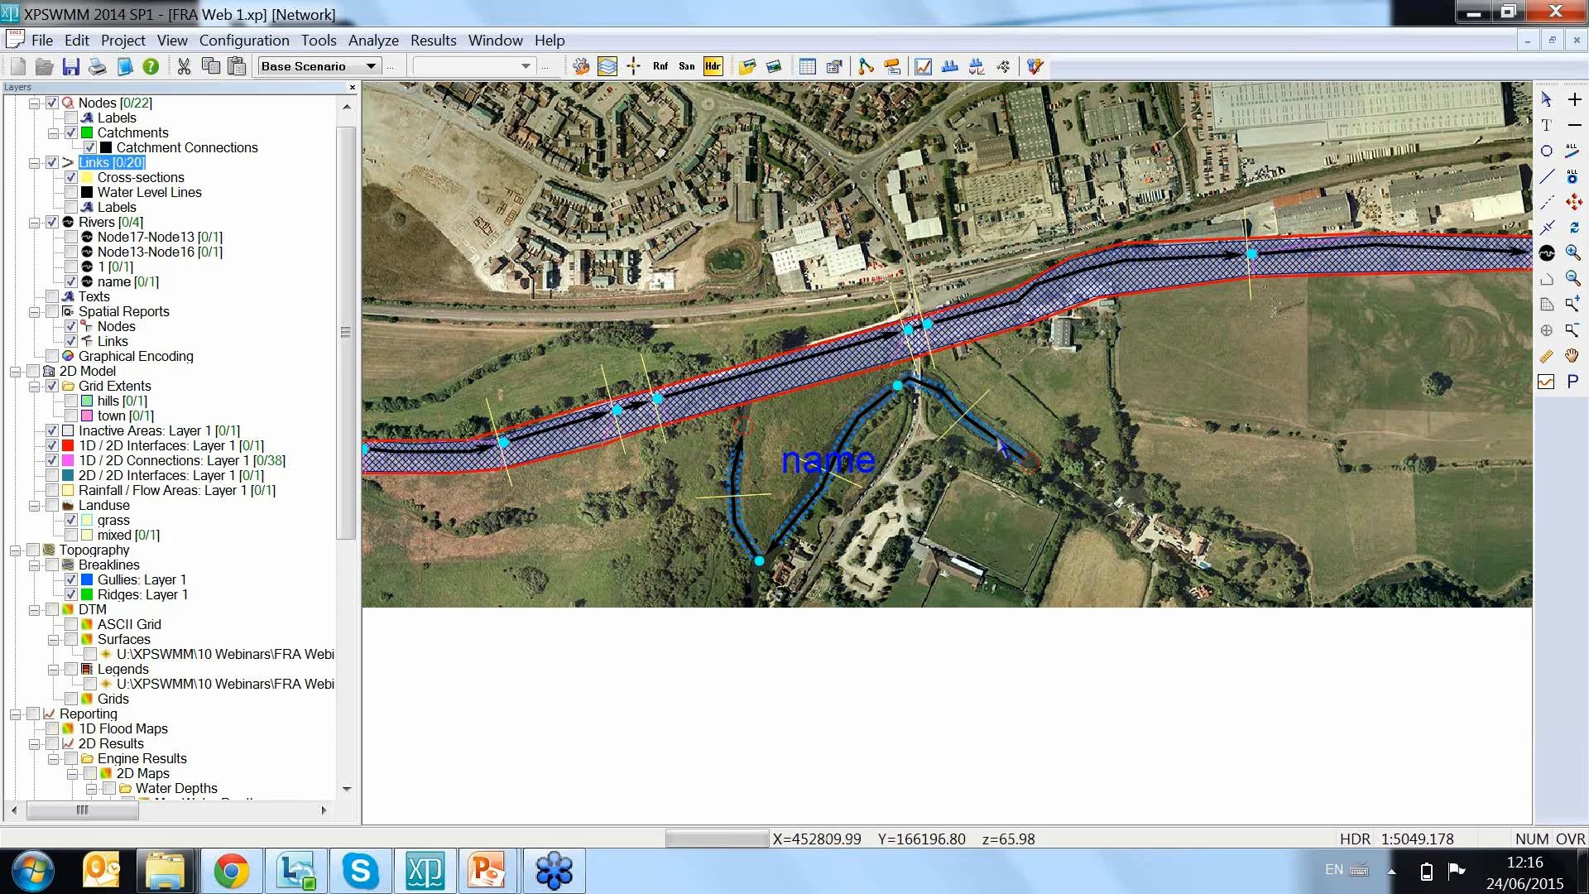
Step: Replace Link23's cross-section layout with a new line about 77 m long drawn across the channel and open its natural section shape
right_click(1003, 426)
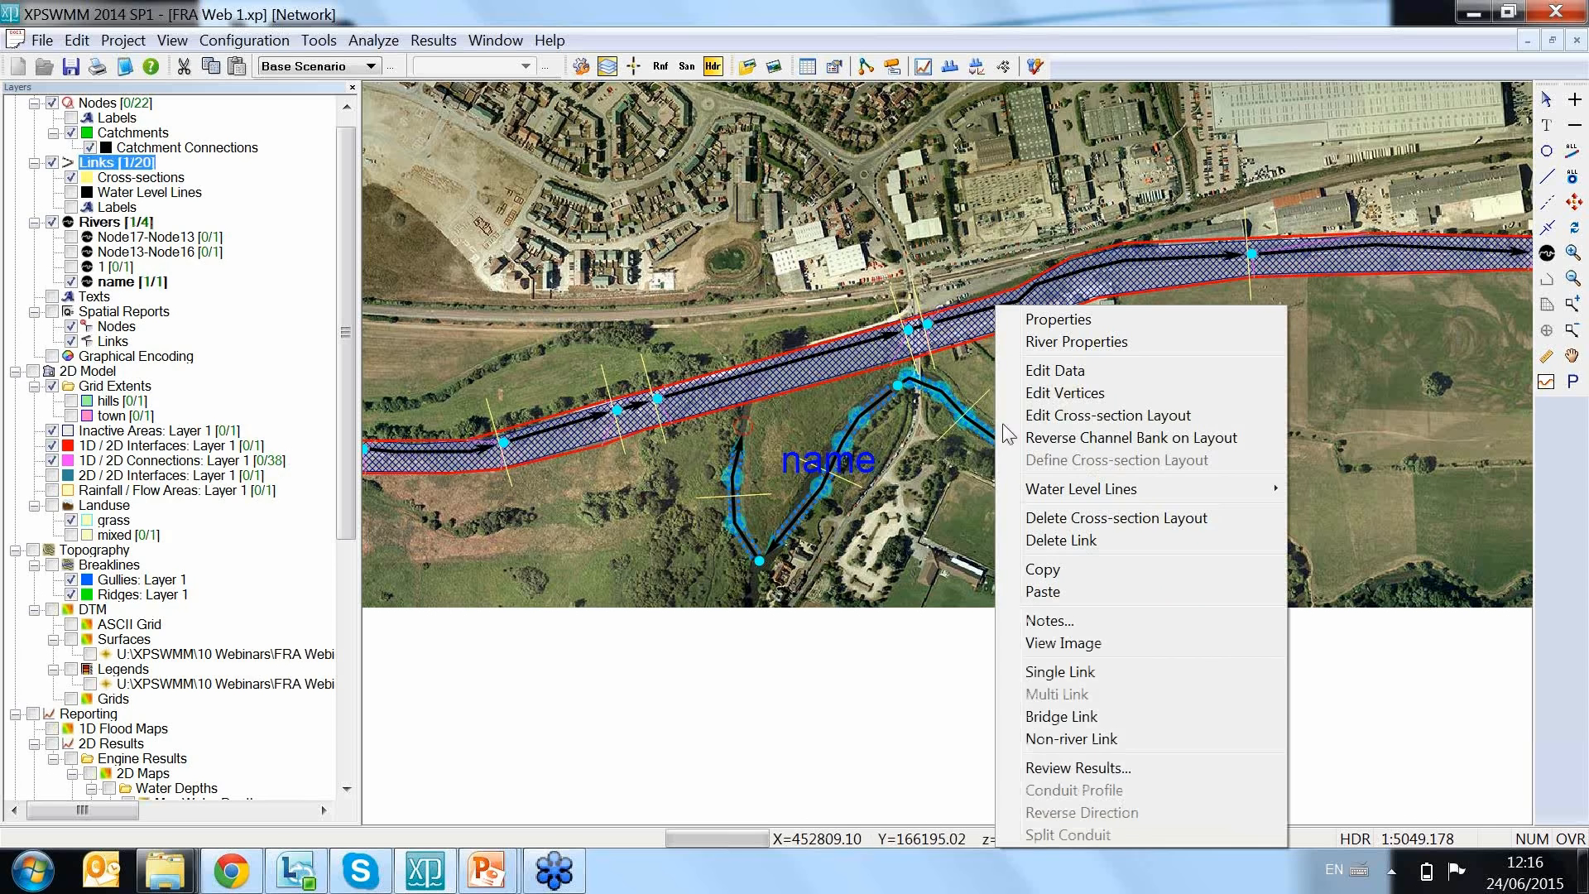
click(1088, 518)
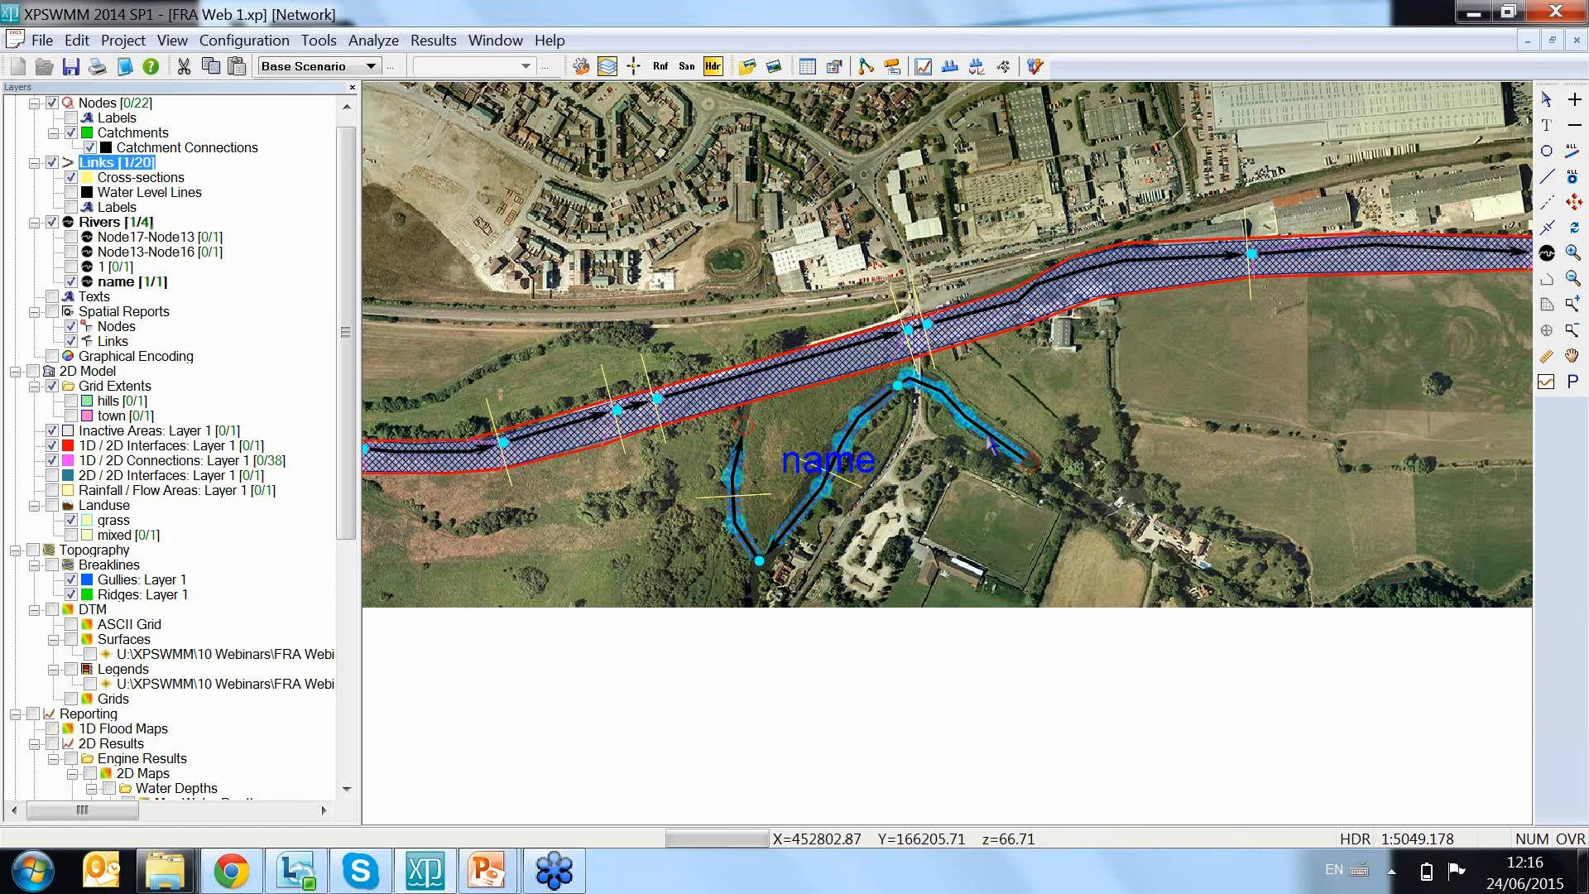
right_click(982, 429)
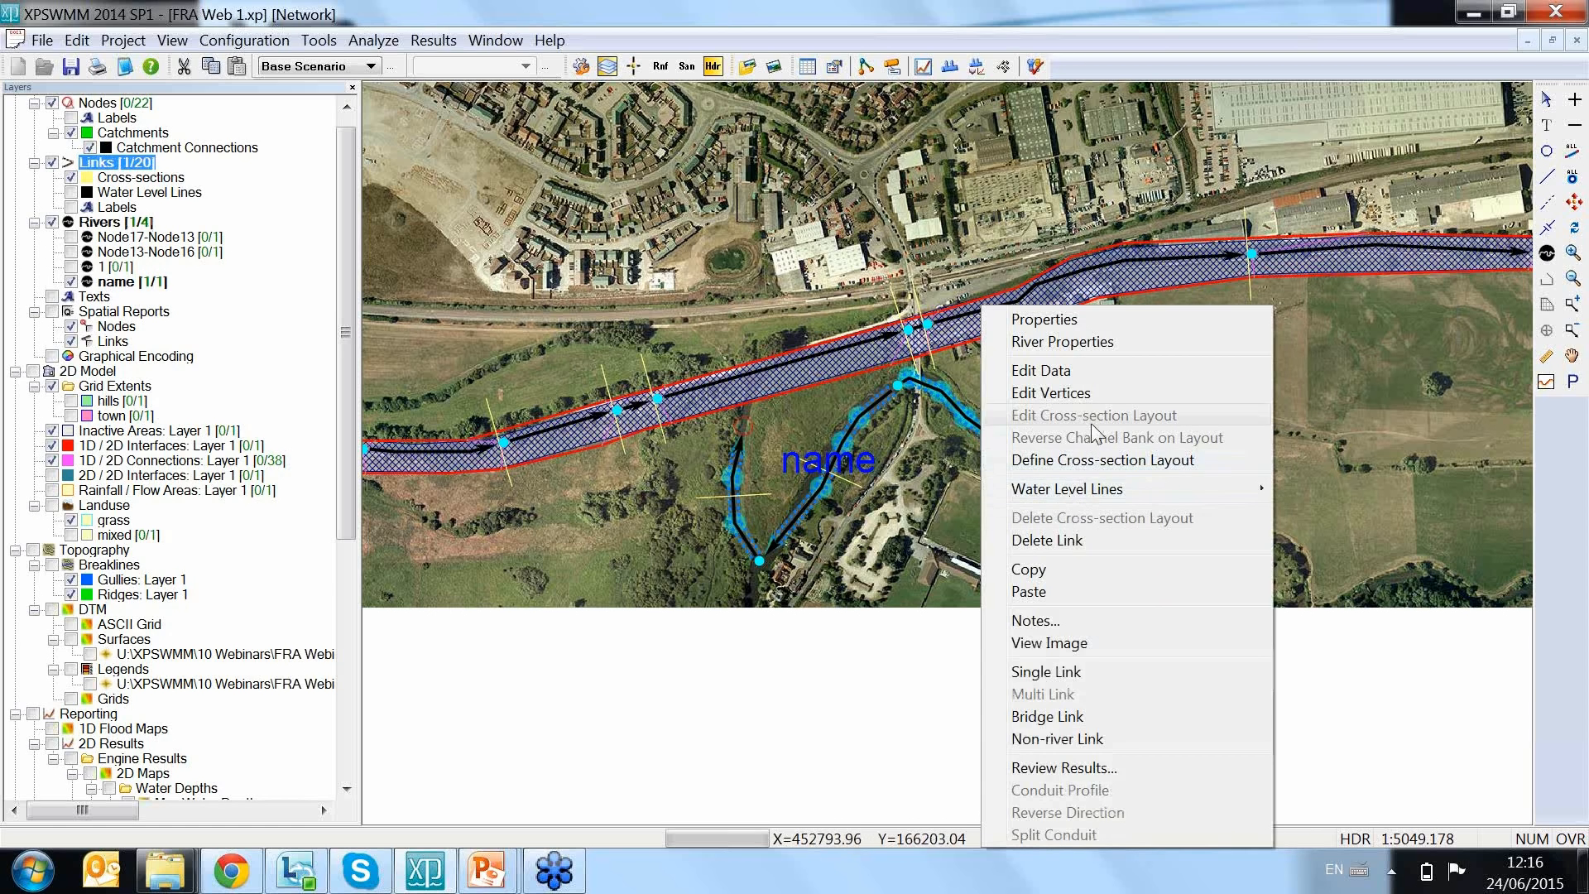
click(1086, 469)
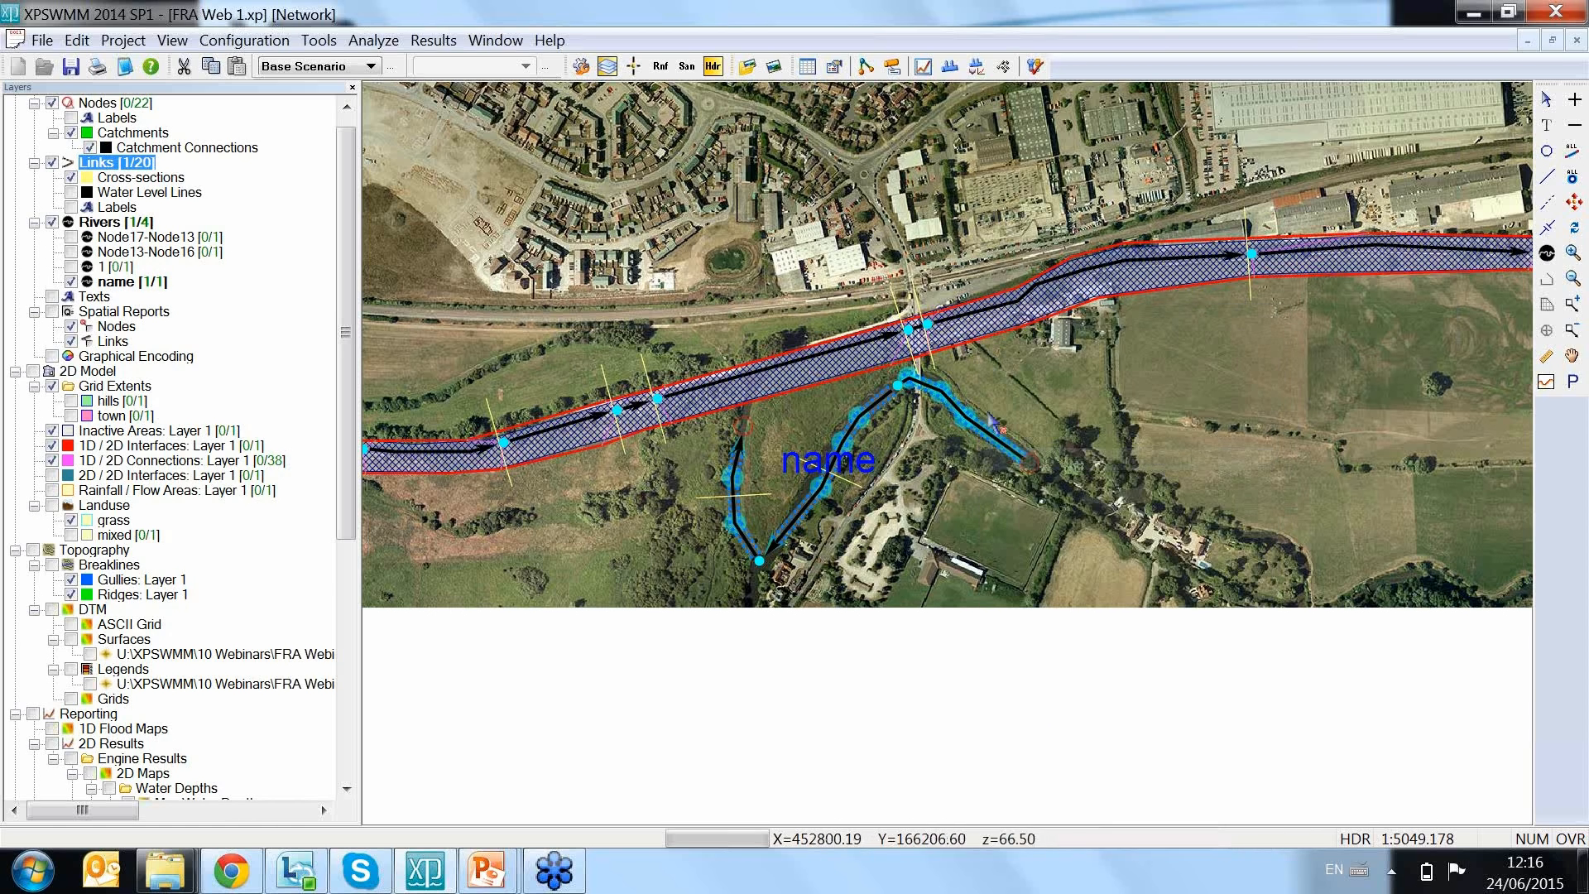
click(994, 394)
click(954, 454)
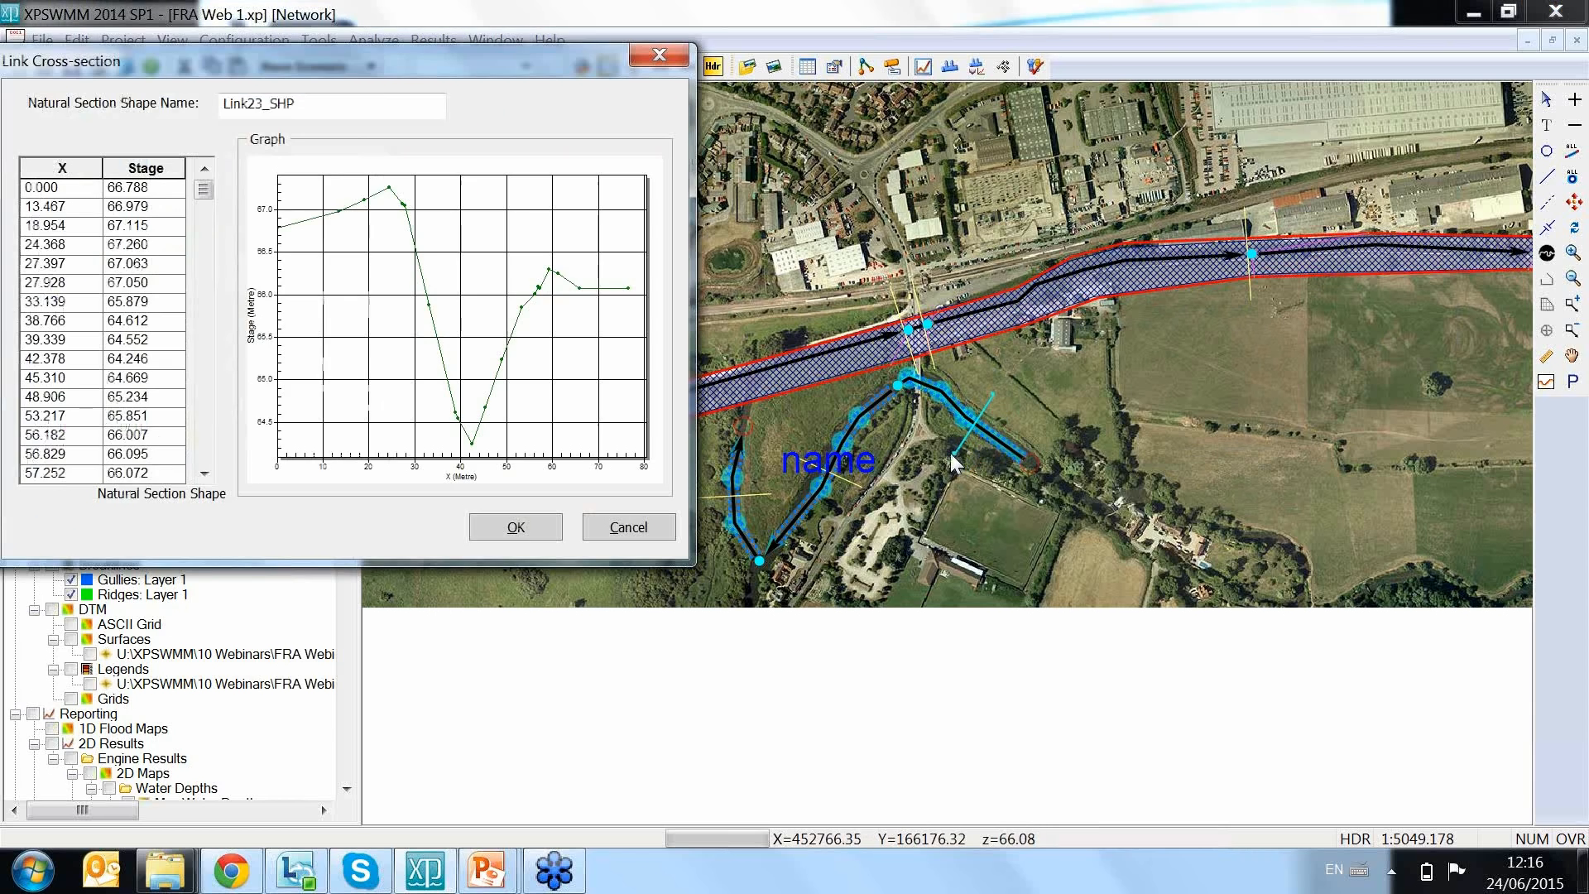
click(517, 527)
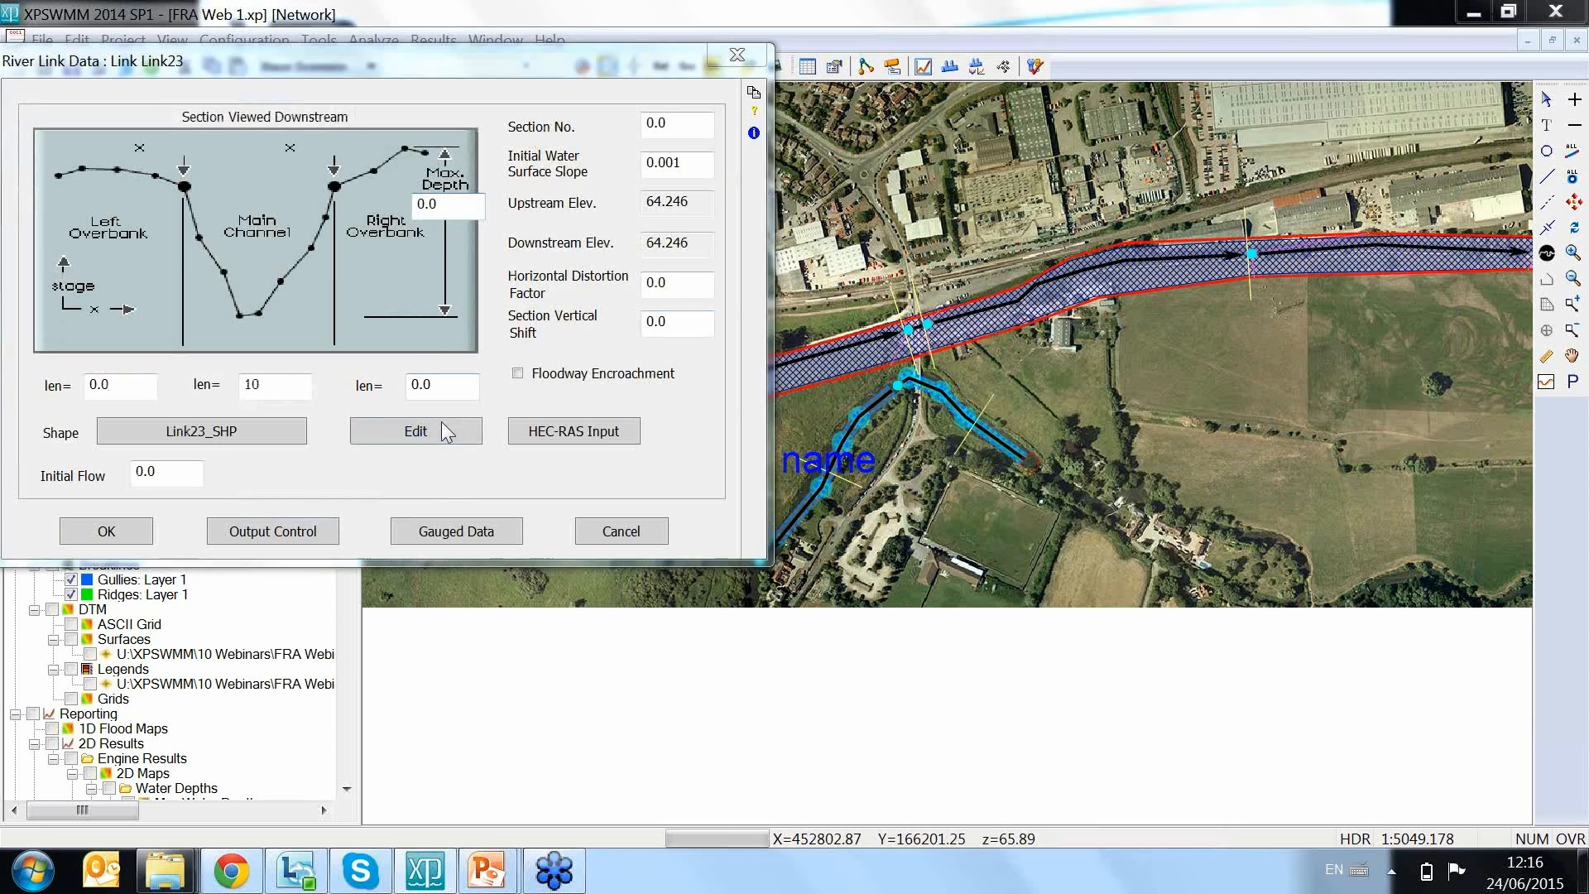
click(440, 421)
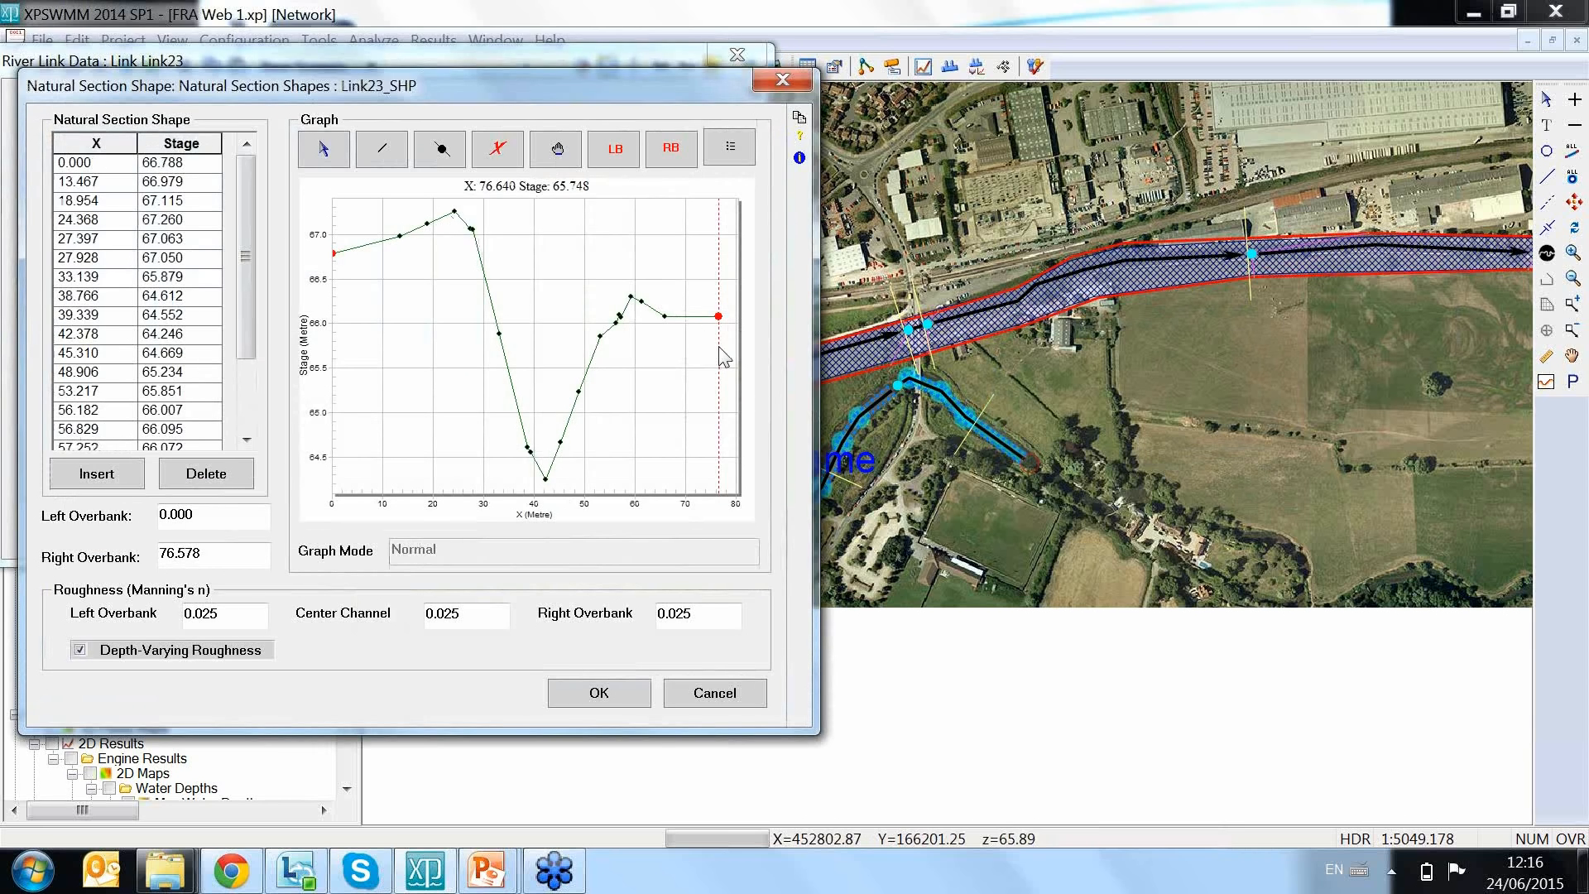
Step: Place Link23's left overbank marker at X 24.368 and the right overbank marker at X 59.239 on the section graph
click(616, 157)
click(455, 212)
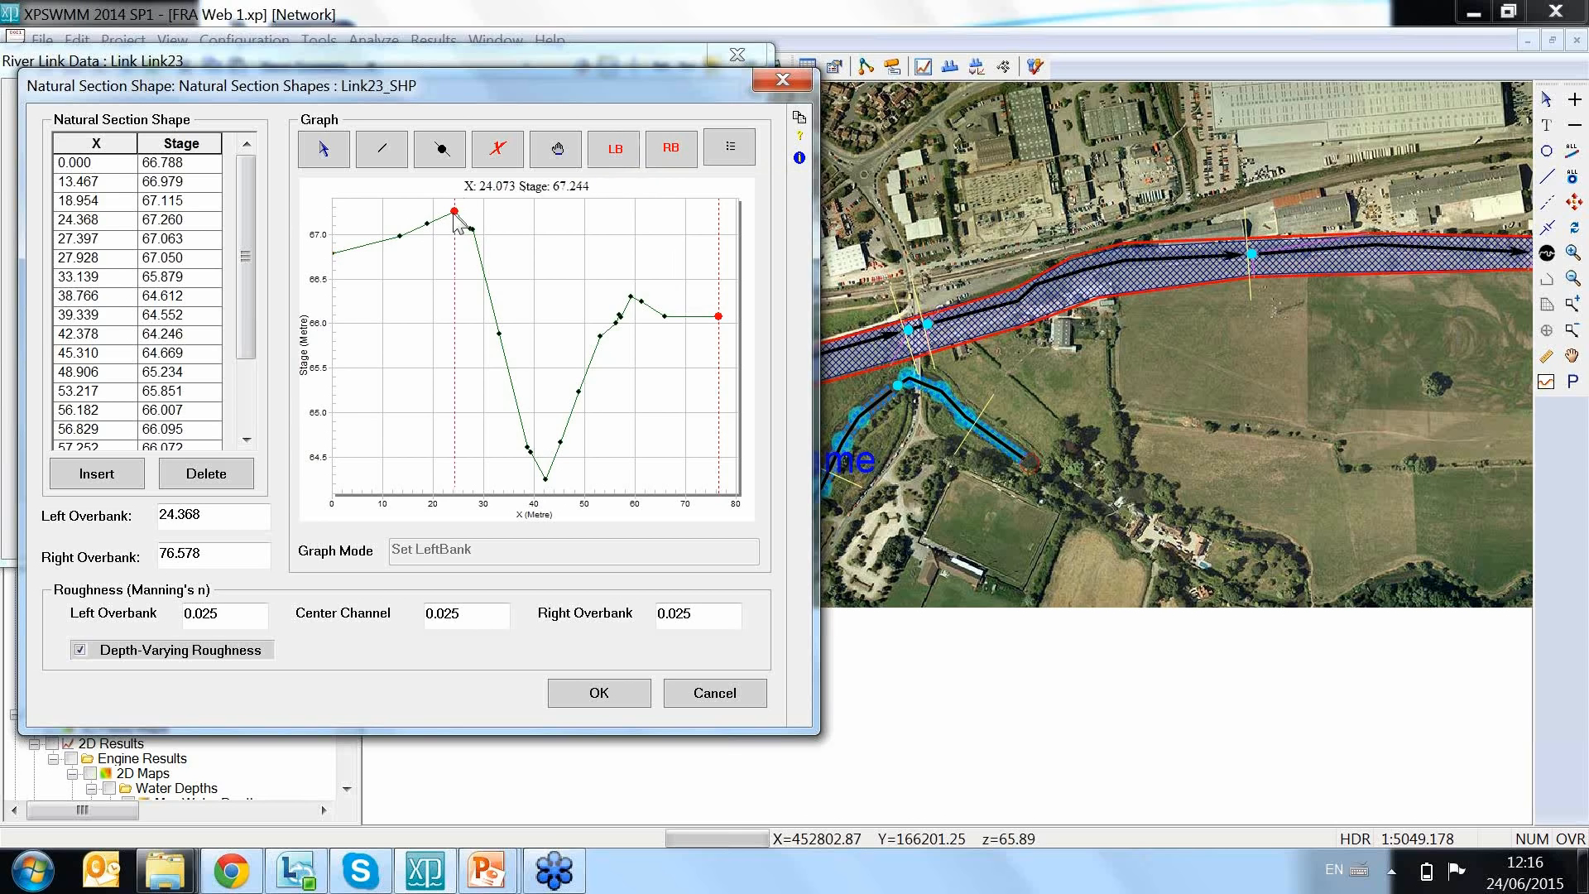
click(660, 155)
click(631, 296)
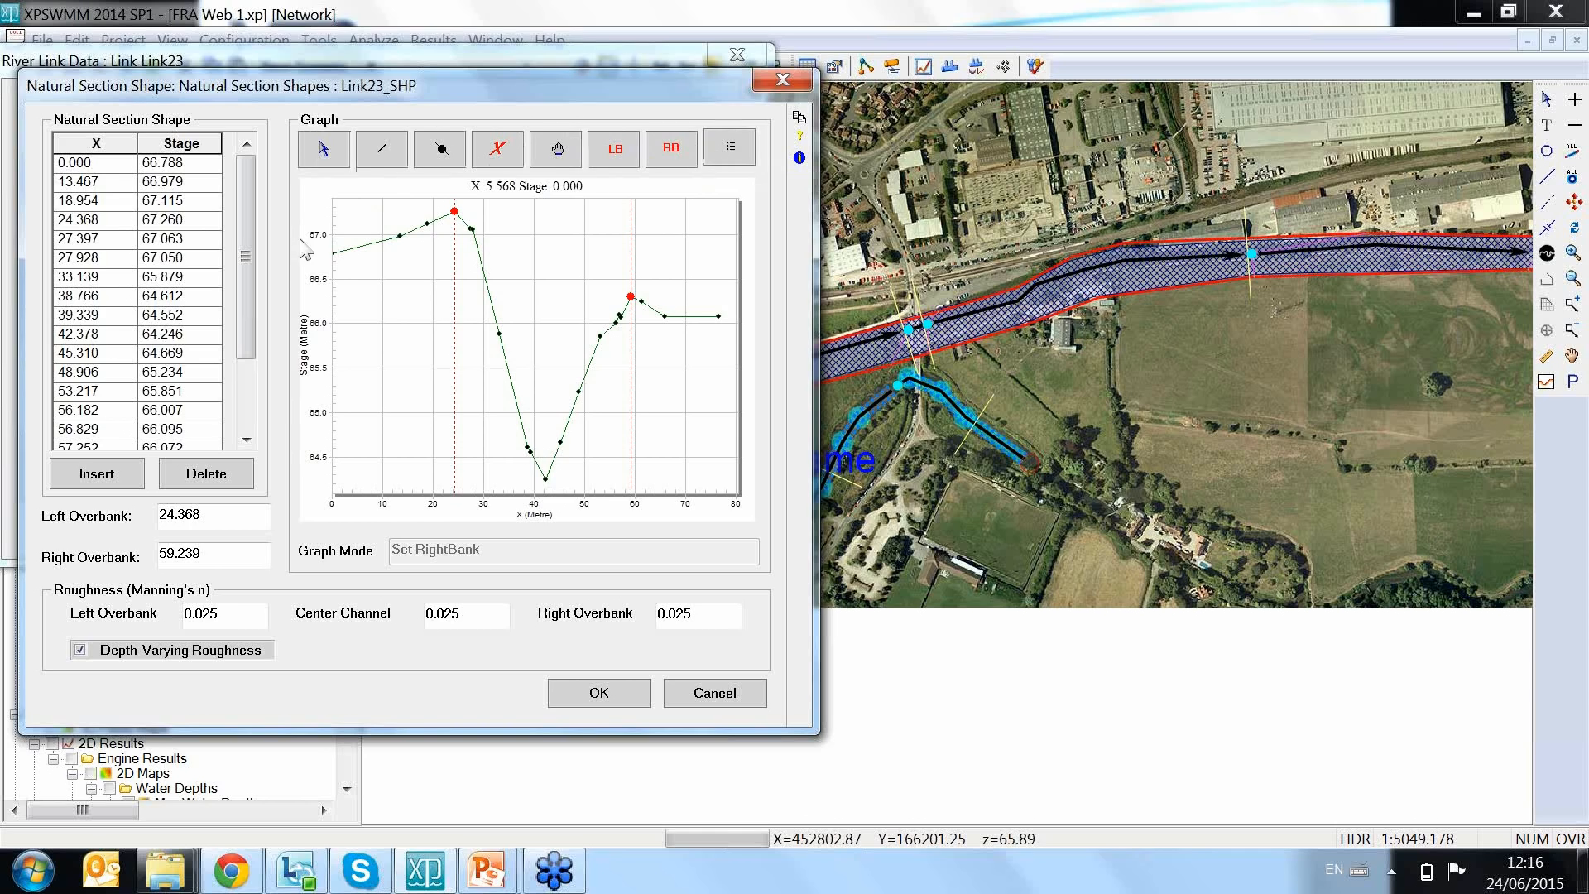
drag(202, 514, 156, 568)
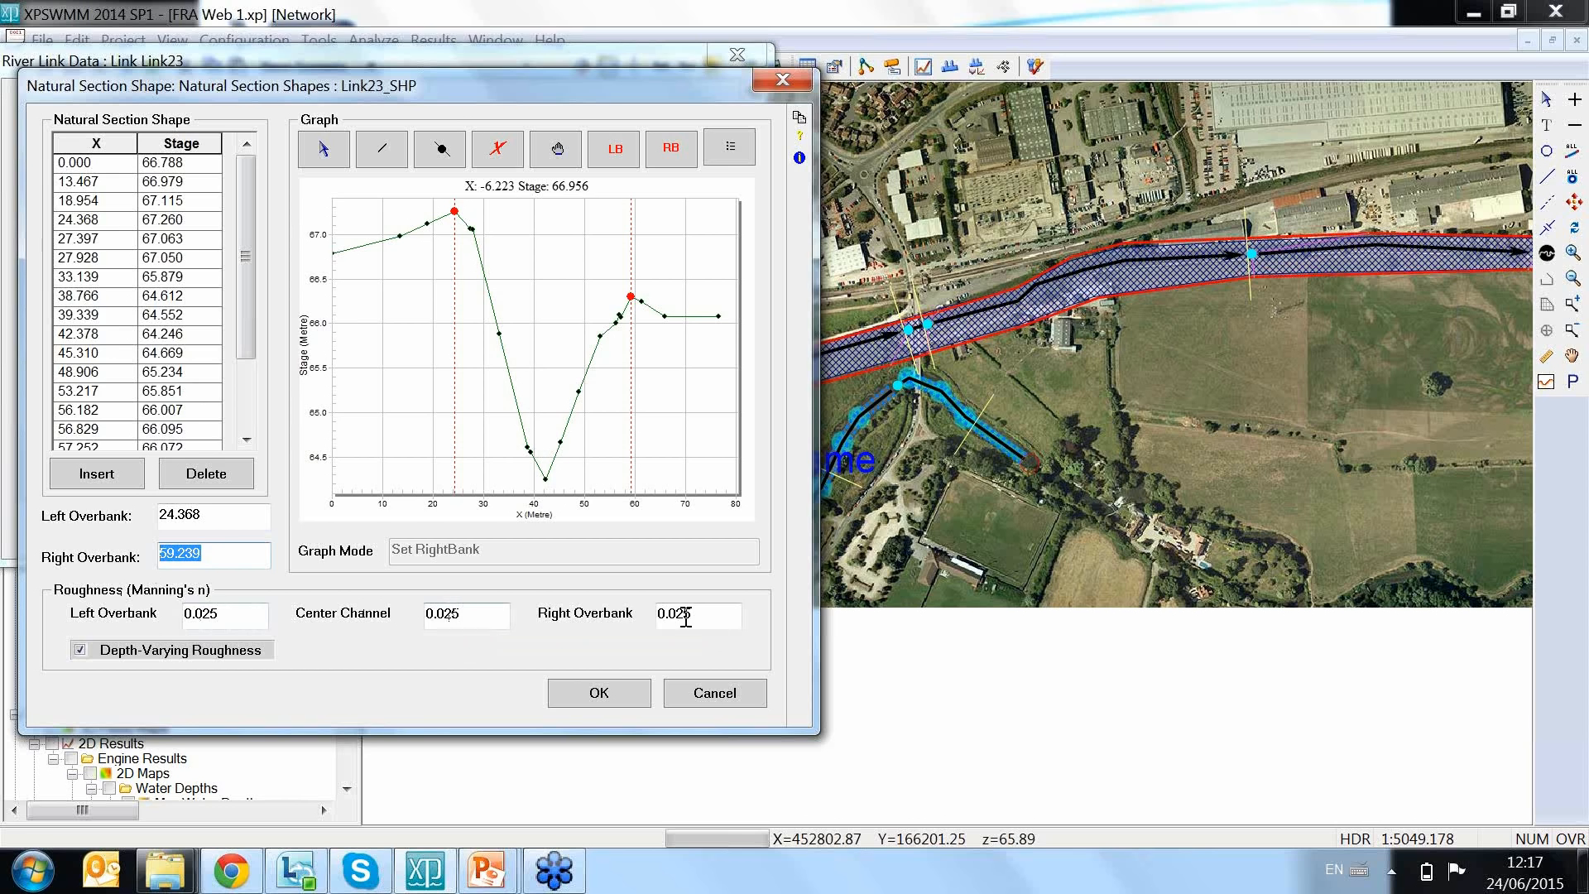
Step: Try out Link23's depth-varying roughness table by inserting blank depth and roughness rows, and close it without saving
click(174, 650)
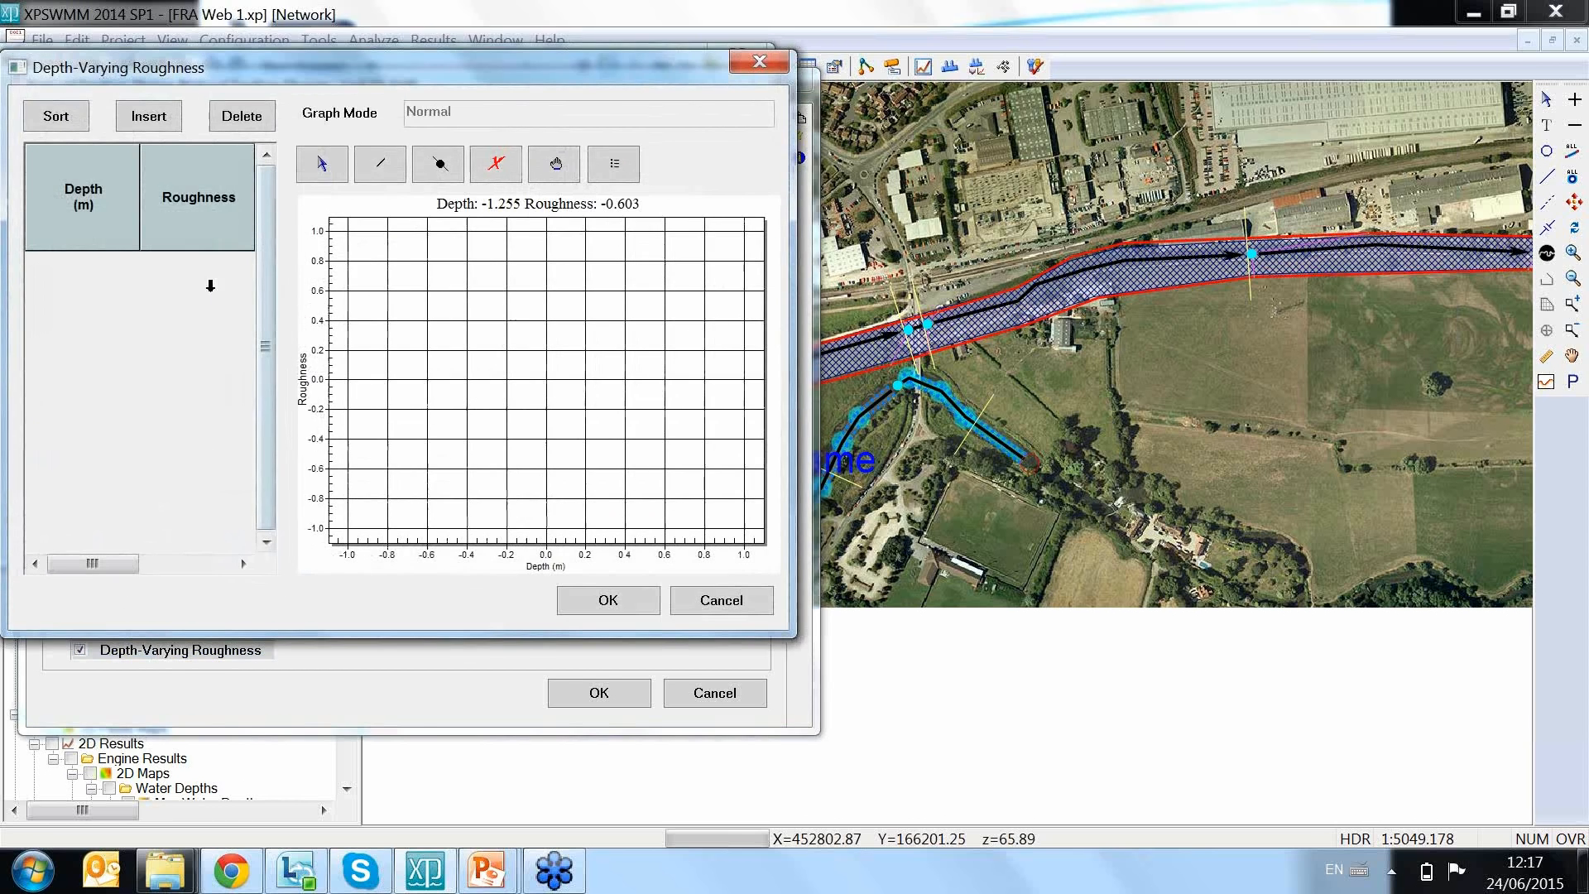
click(139, 117)
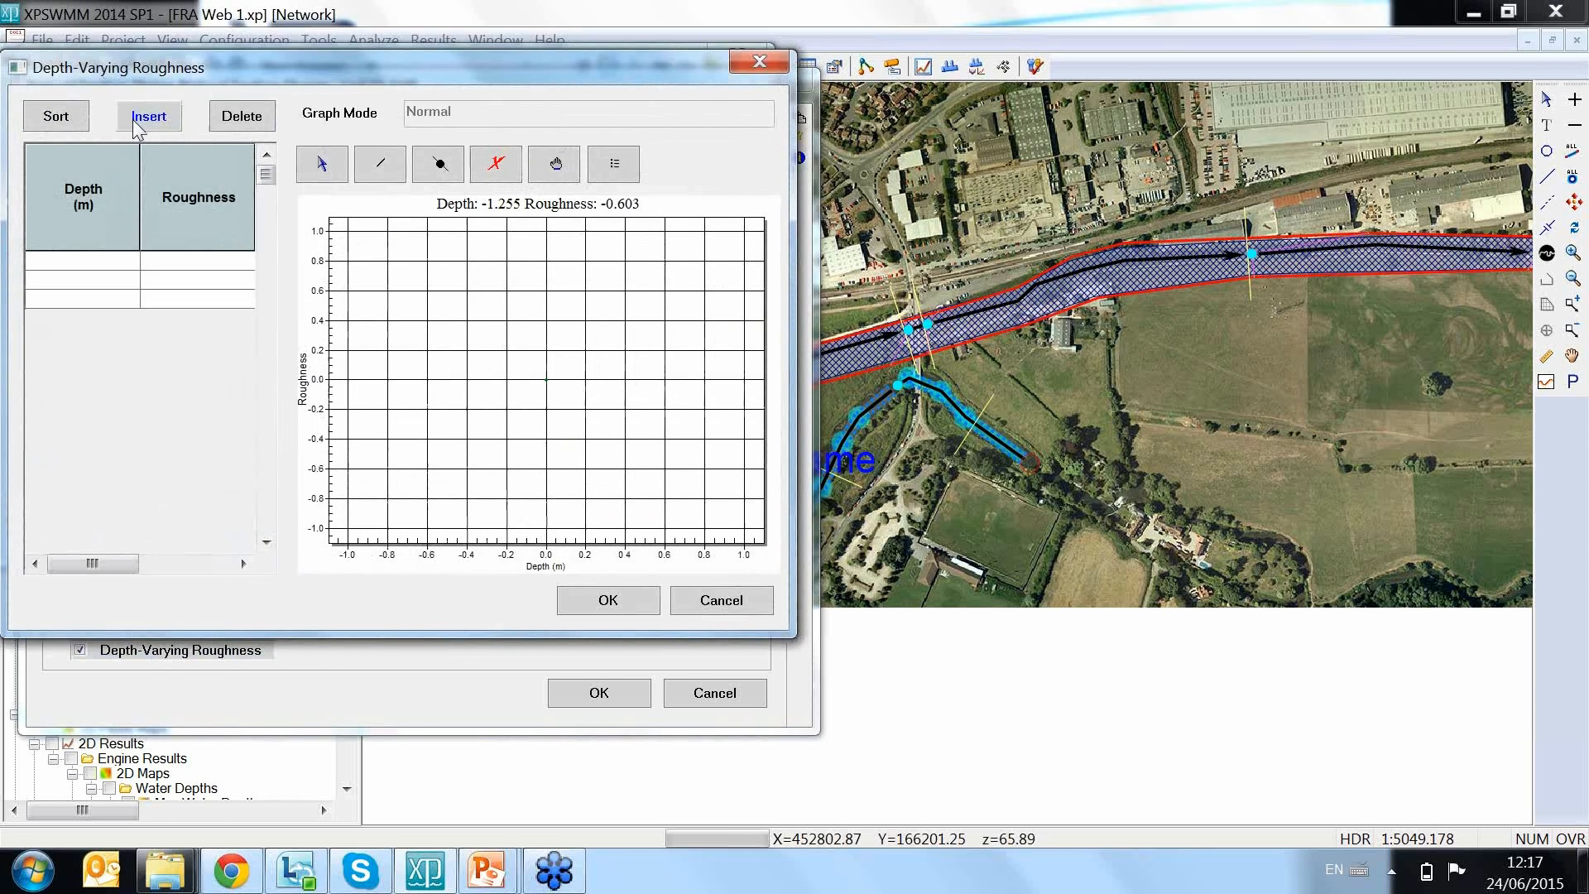
drag(90, 262, 89, 334)
click(116, 262)
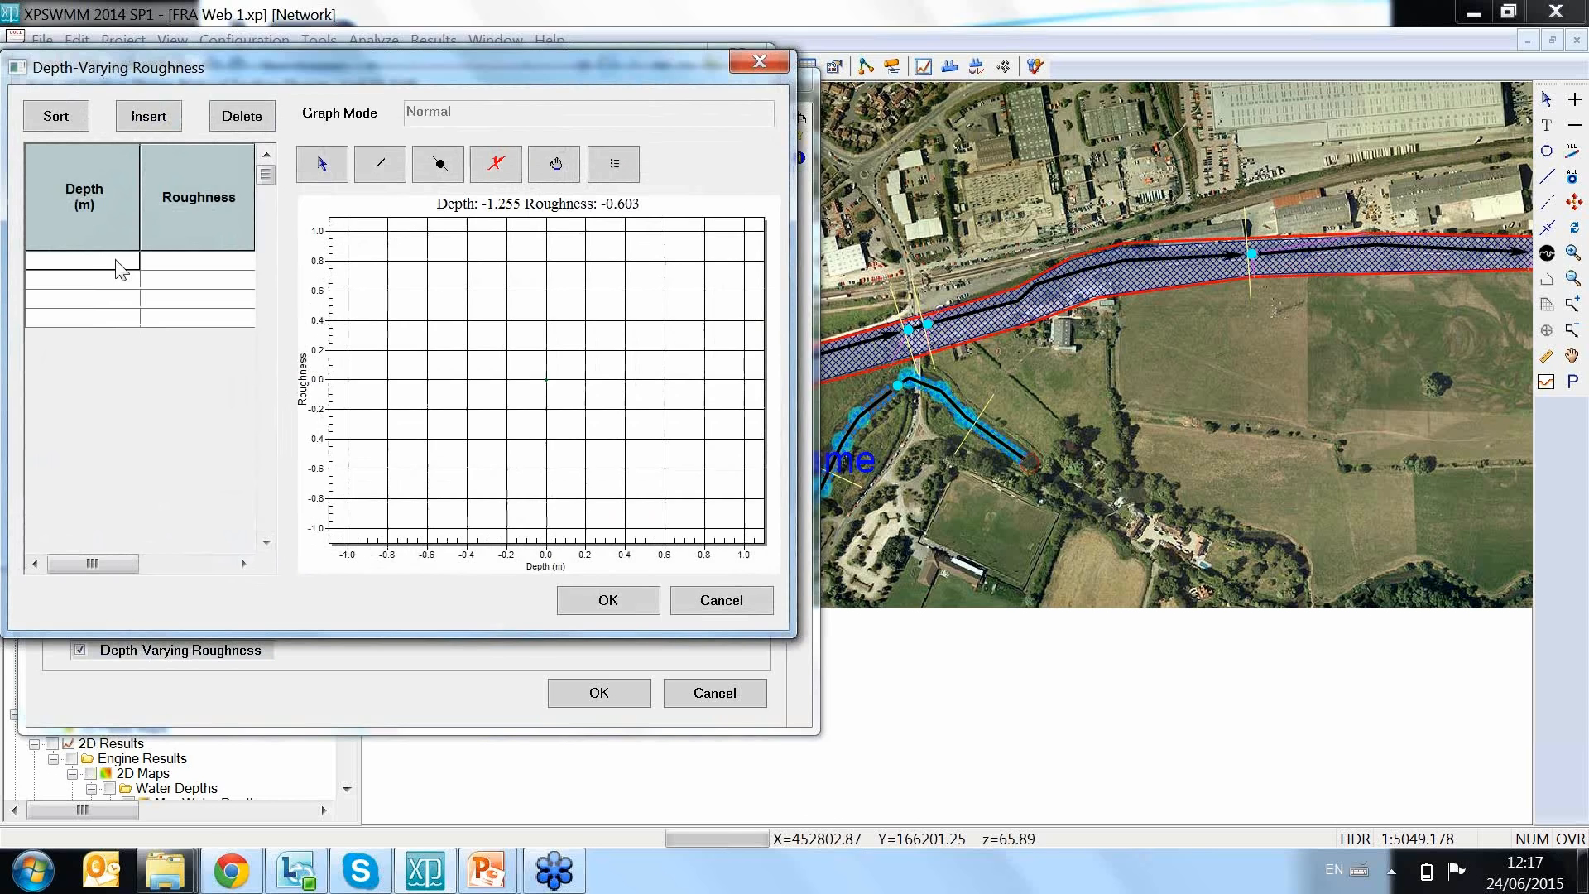
drag(89, 263, 87, 320)
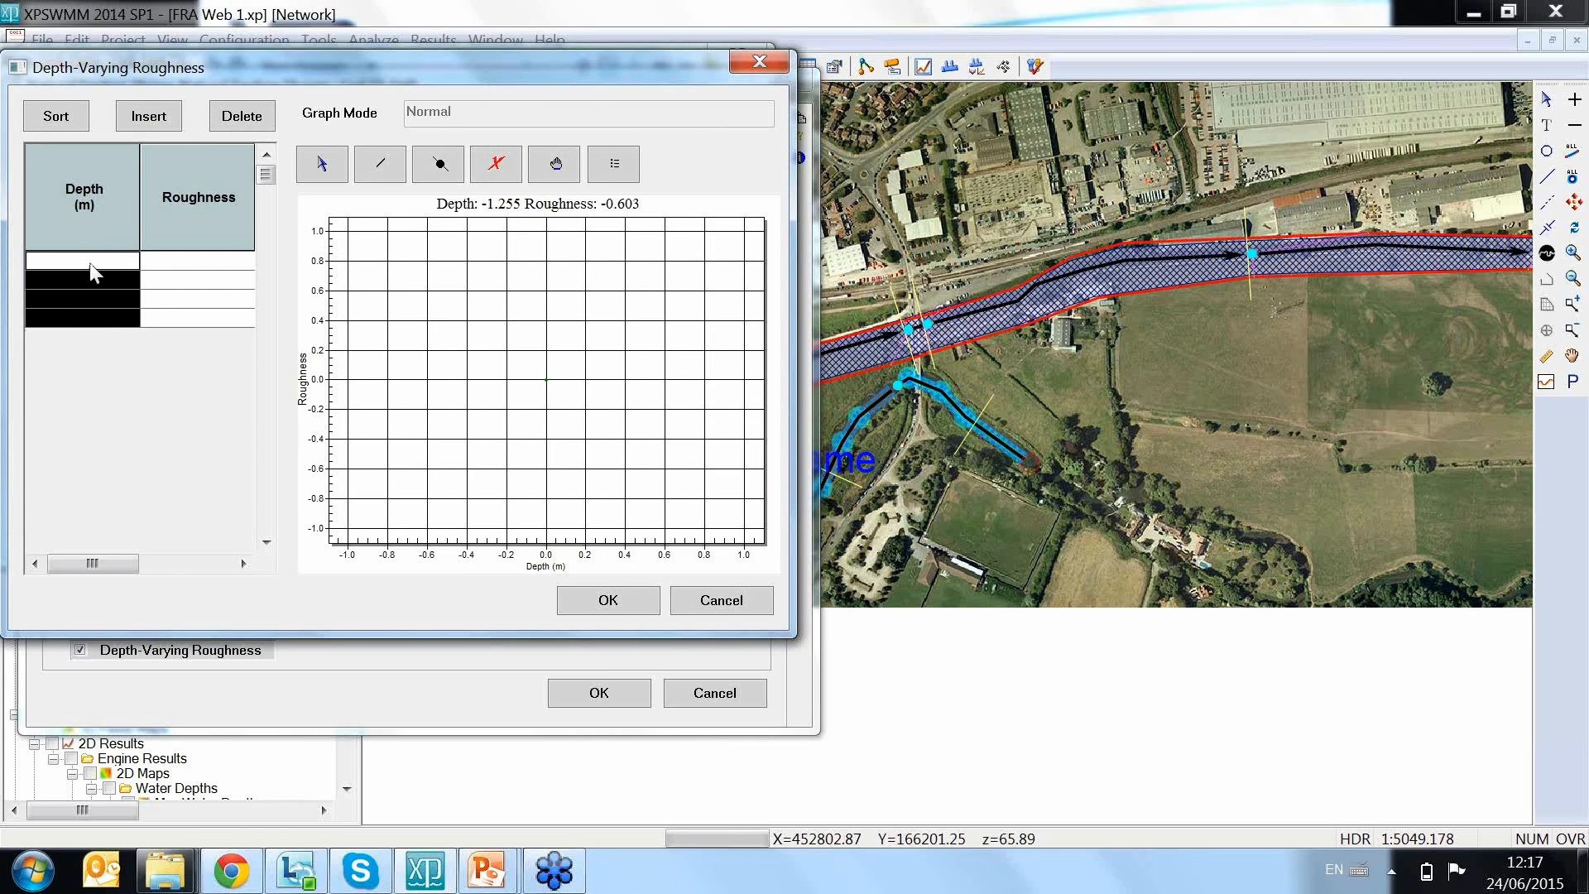
click(89, 263)
click(90, 280)
click(90, 299)
click(90, 314)
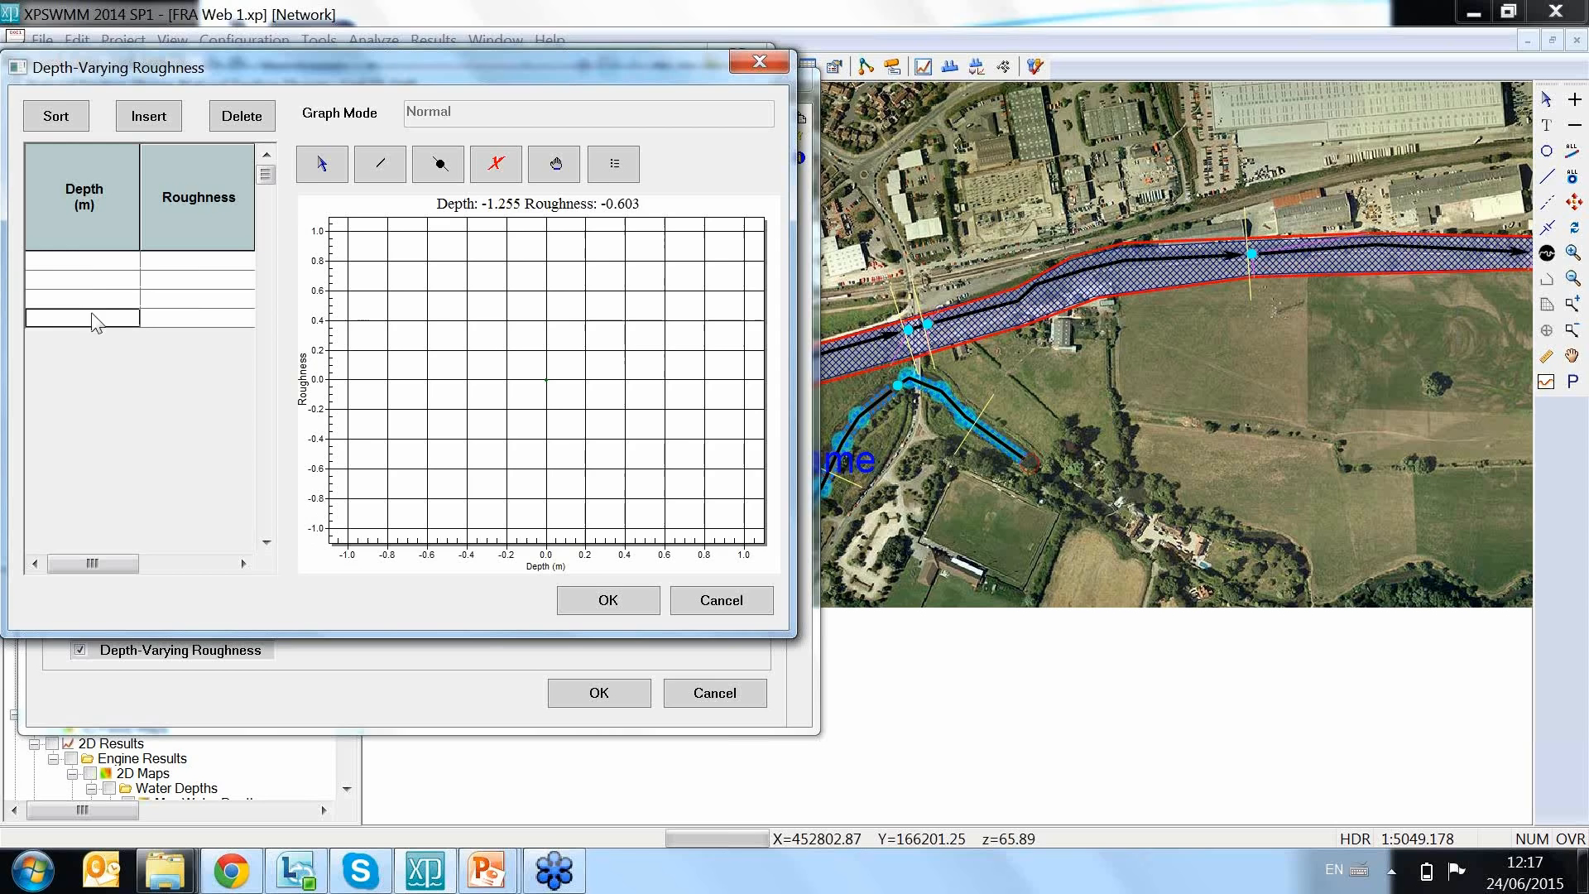
click(96, 263)
click(197, 262)
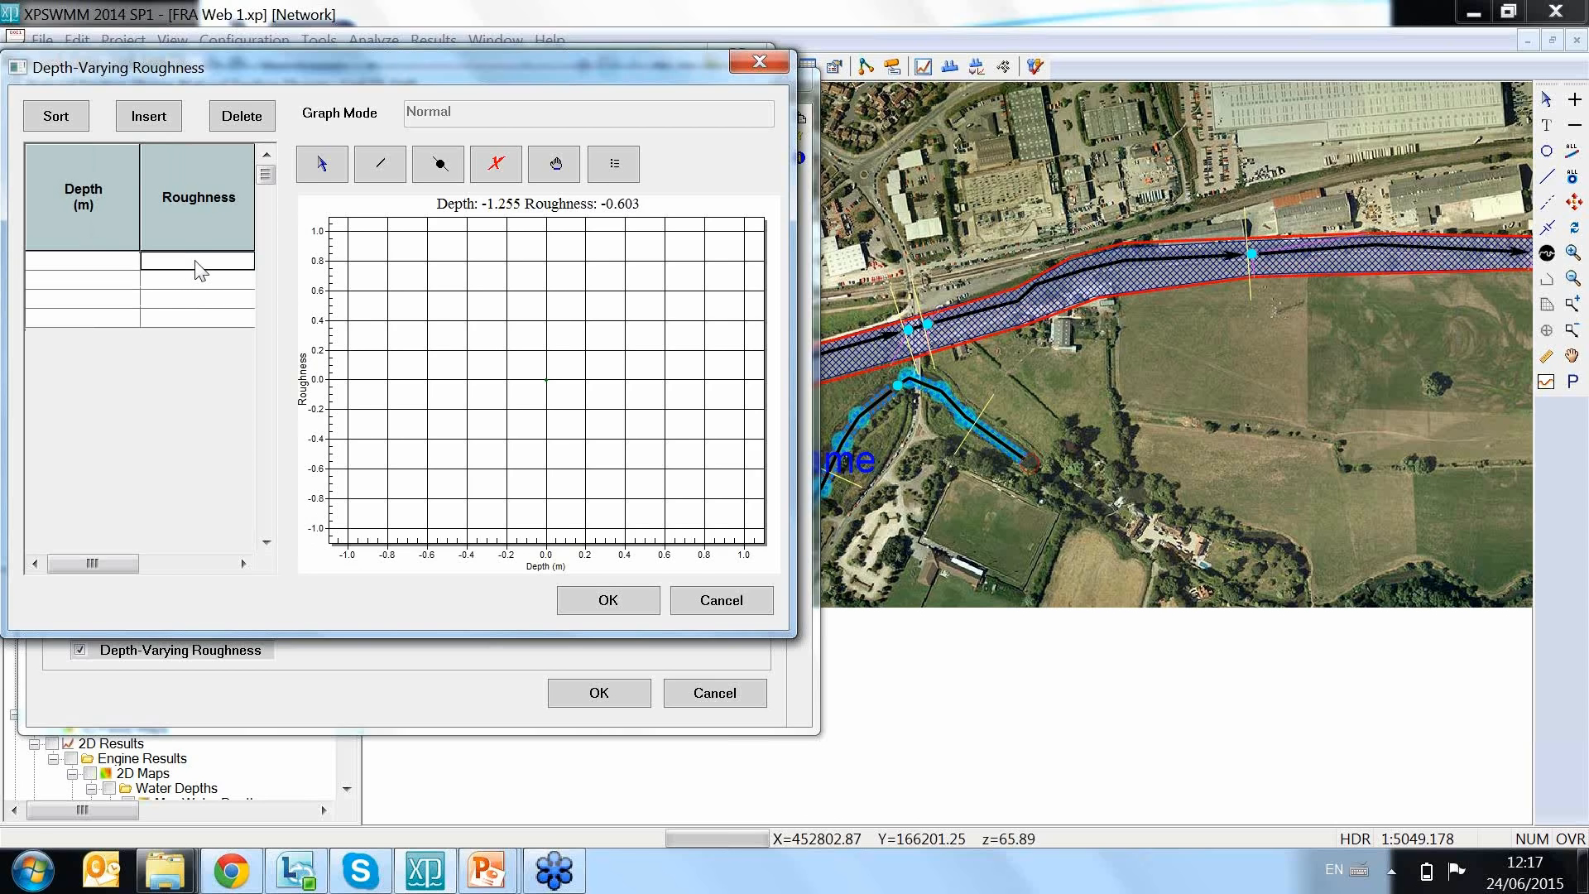
click(54, 285)
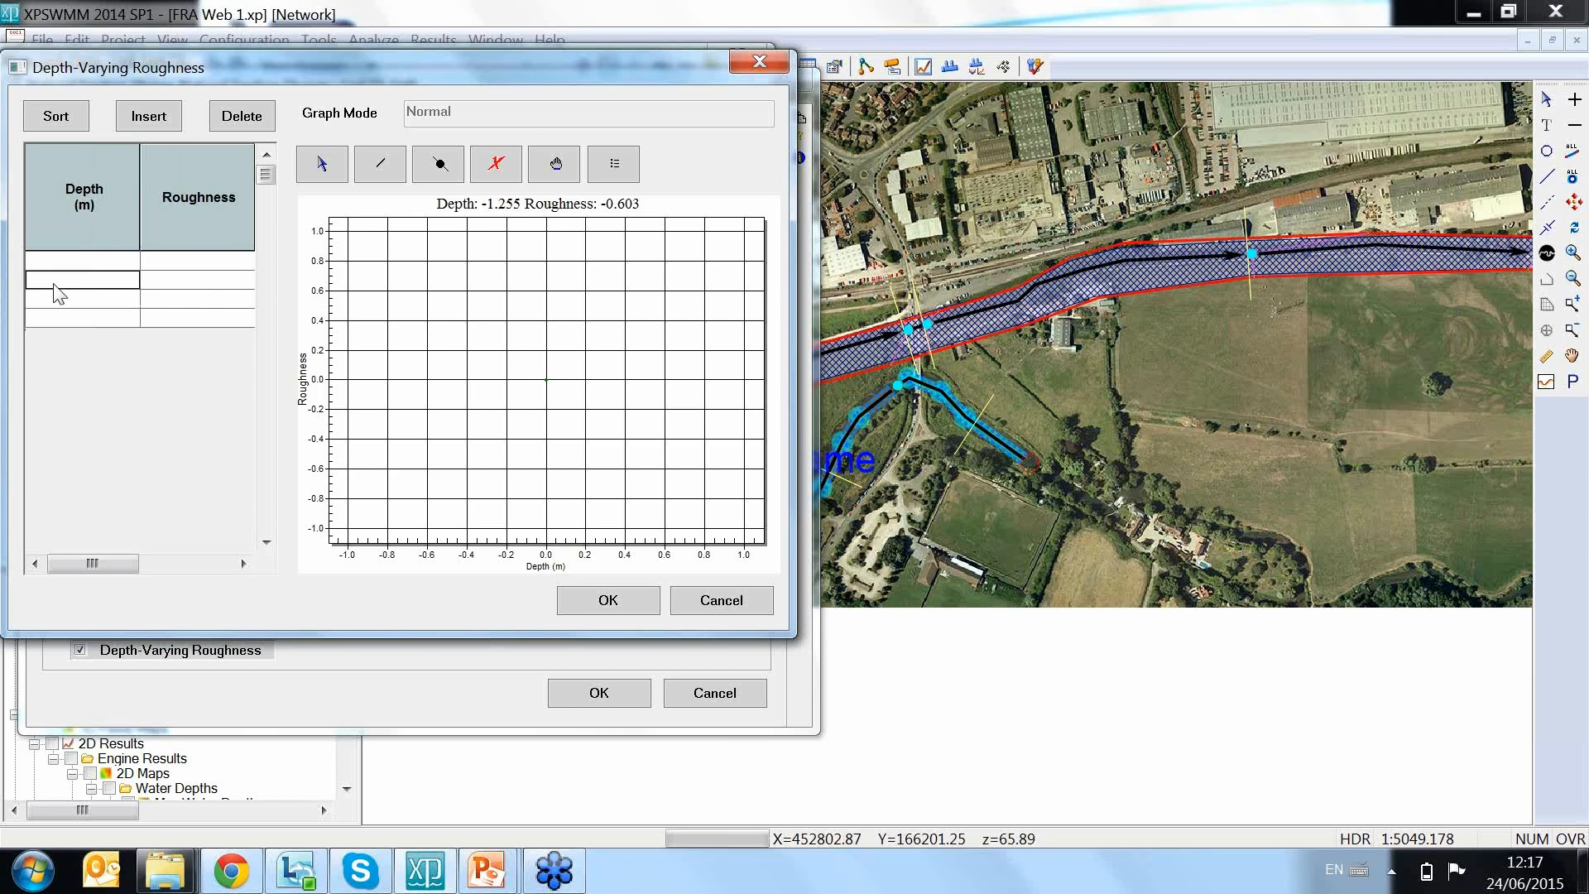
click(183, 285)
click(711, 600)
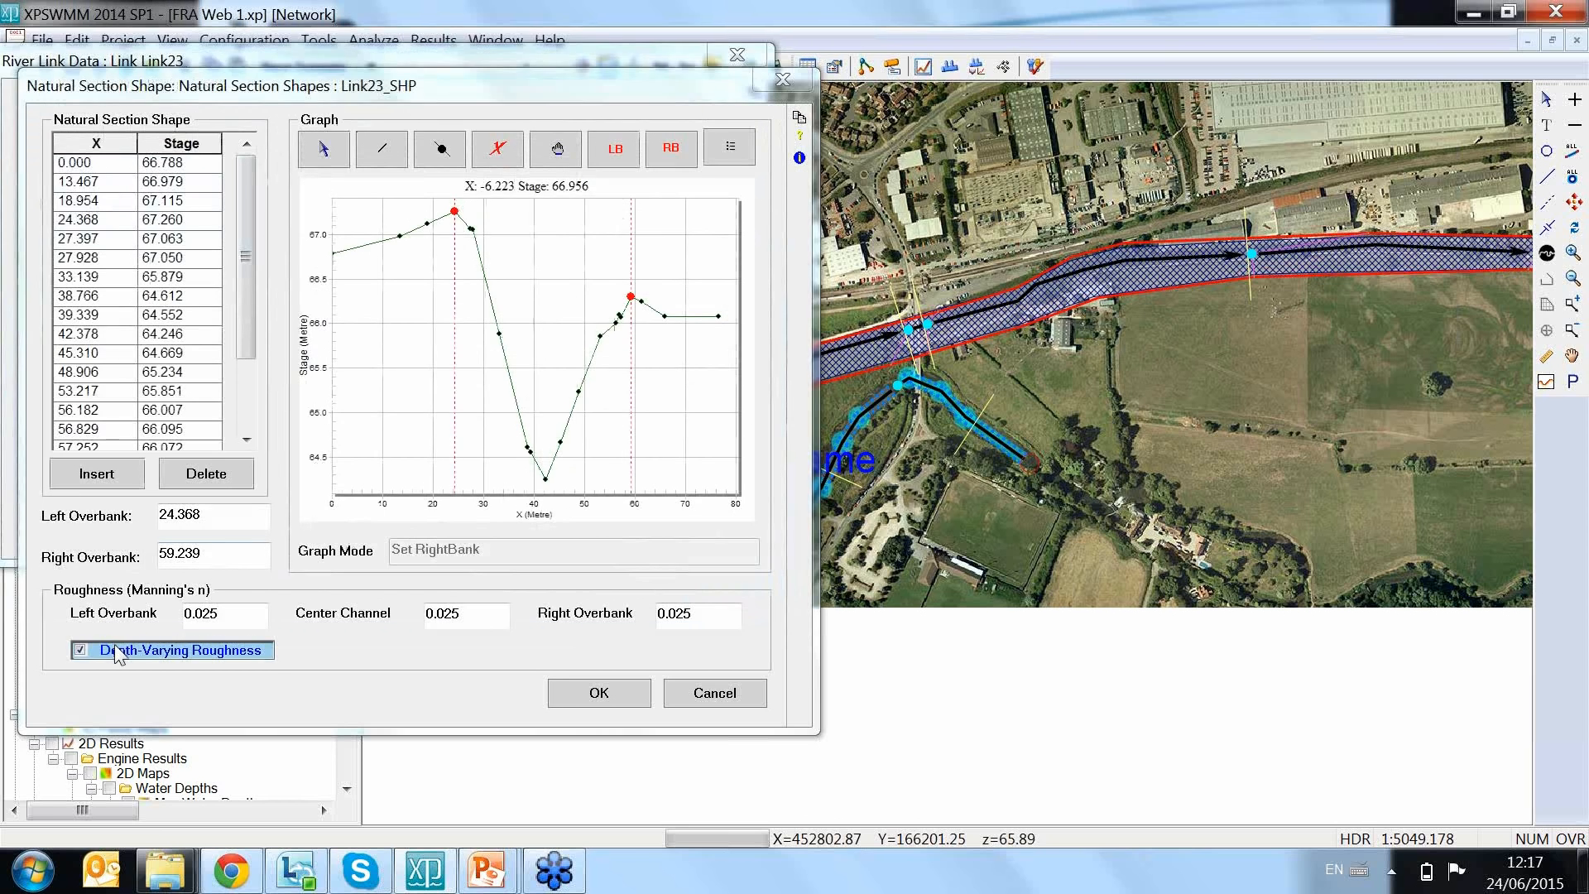
Step: Turn off depth-varying roughness for Link23, check the overbank roughness fields, and discard the section and link changes
click(155, 652)
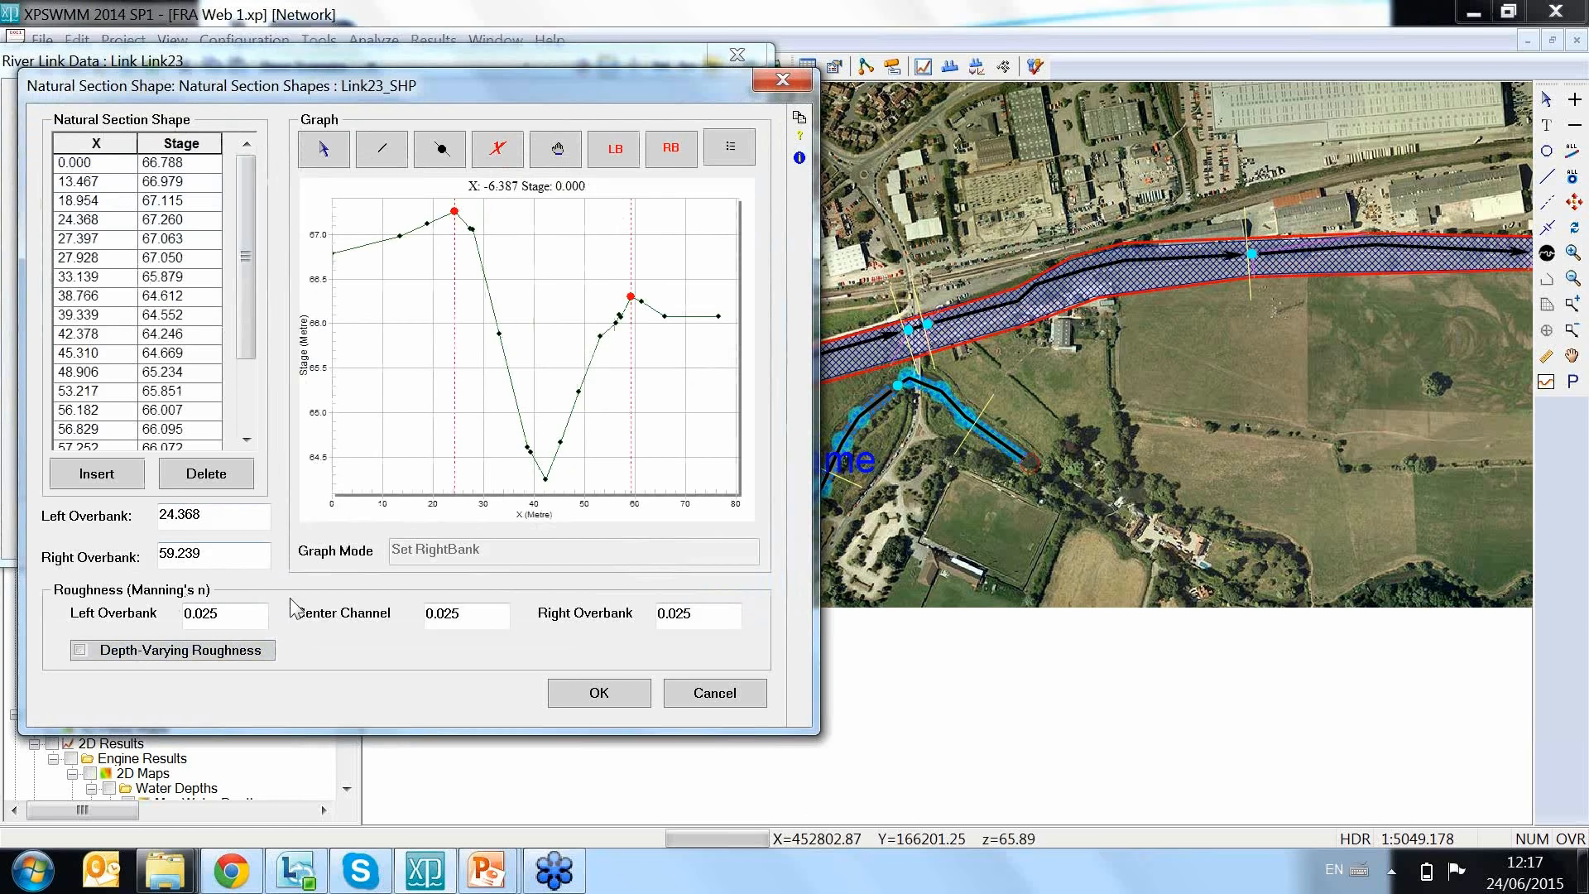
drag(225, 612, 178, 619)
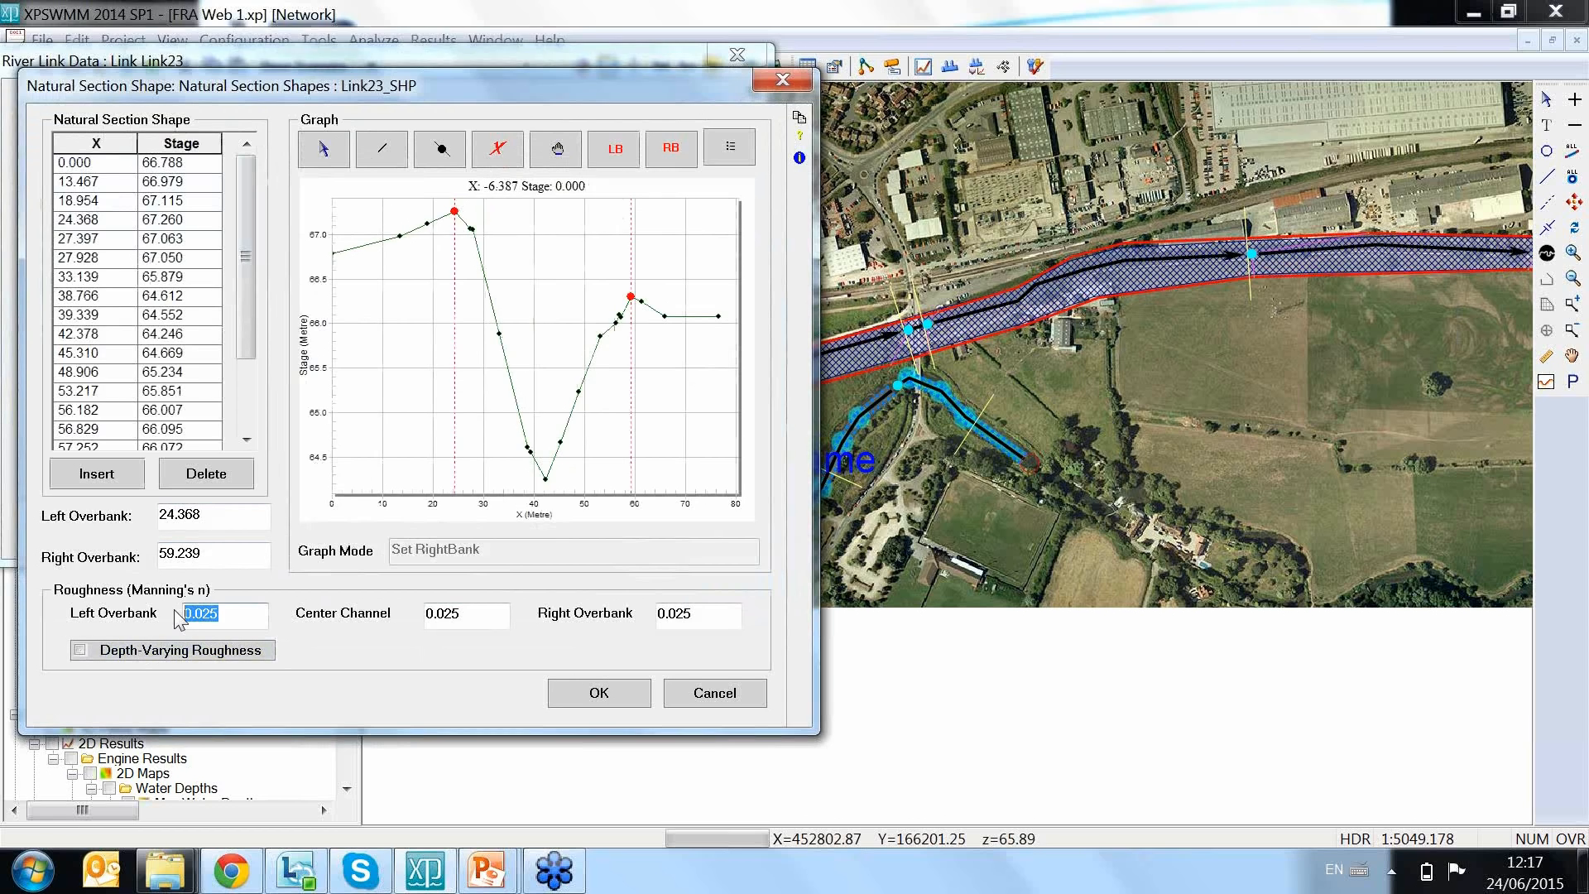
key(Tab)
key(Tab)
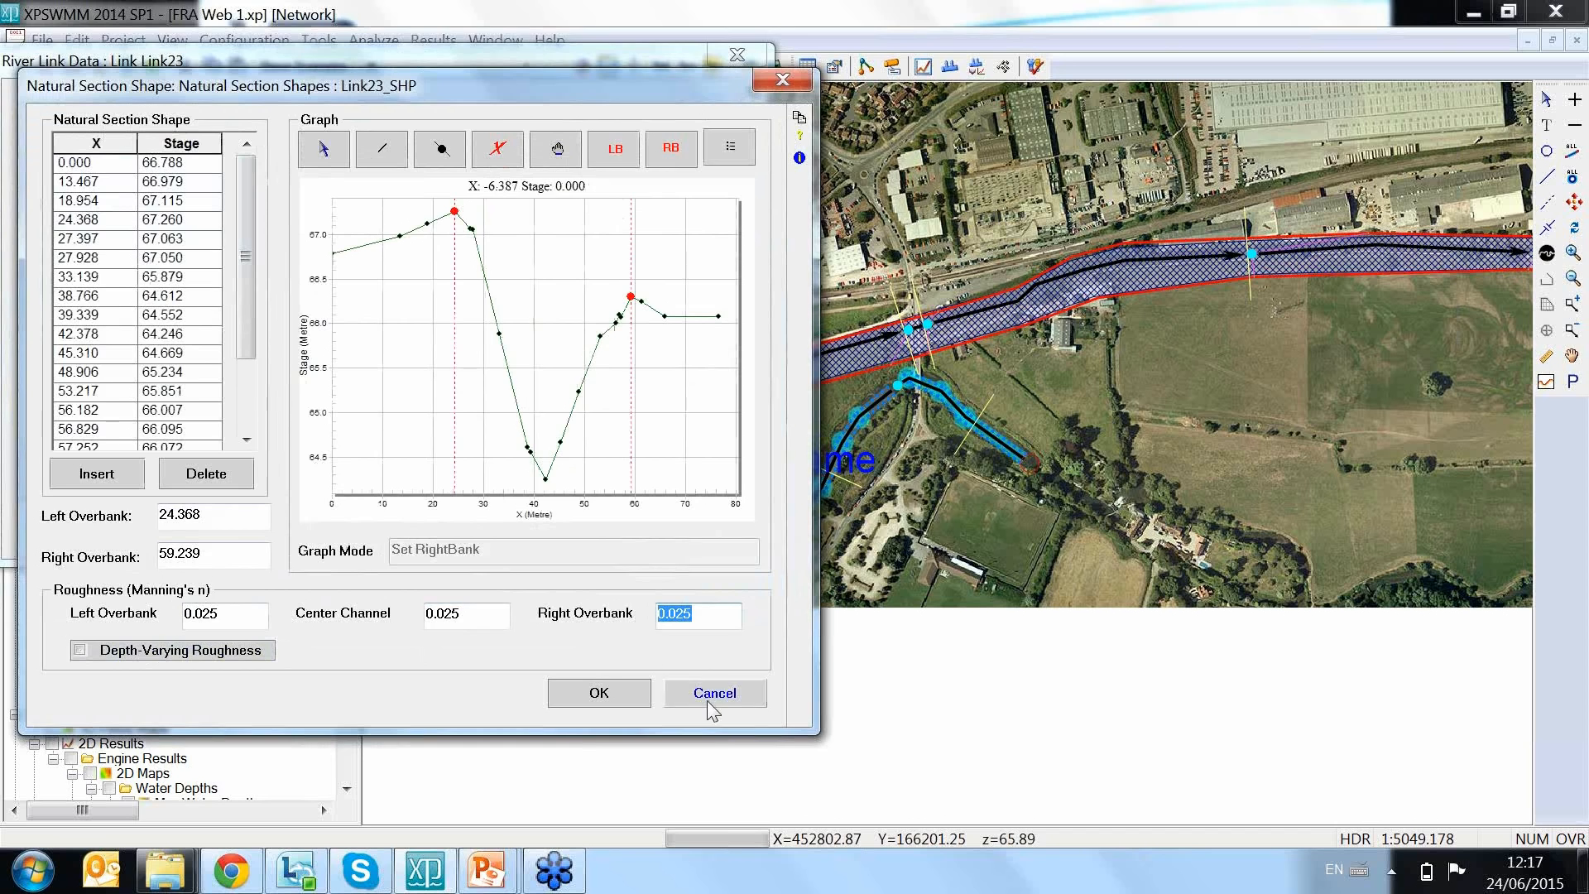
click(715, 700)
click(622, 530)
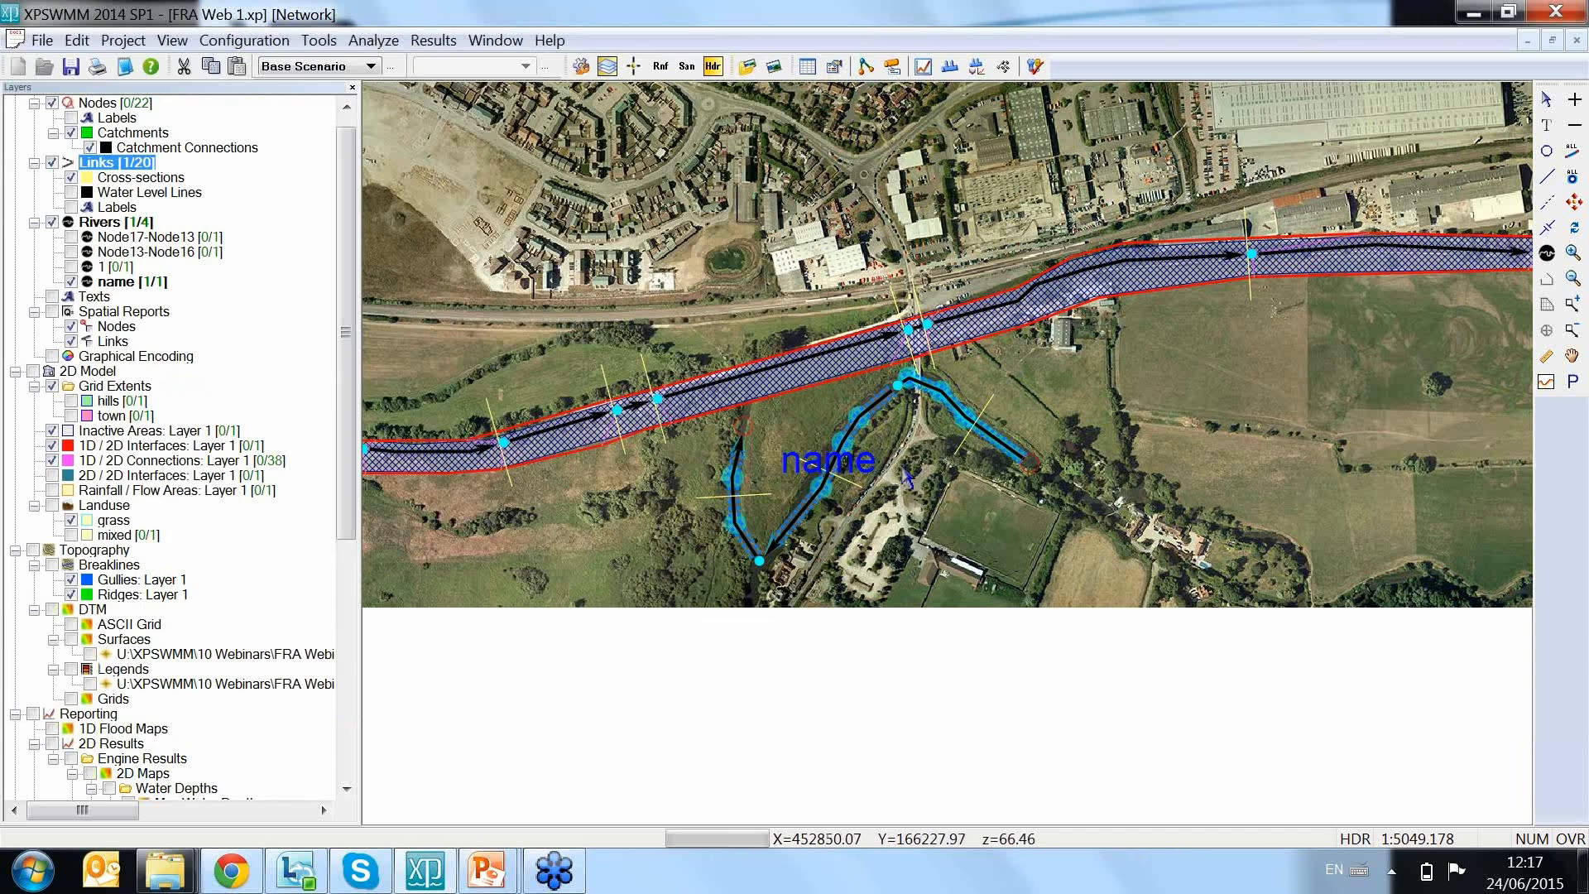
Step: Inspect the river node data of the new river's eastern end node, Node25, and close it without changes
click(743, 425)
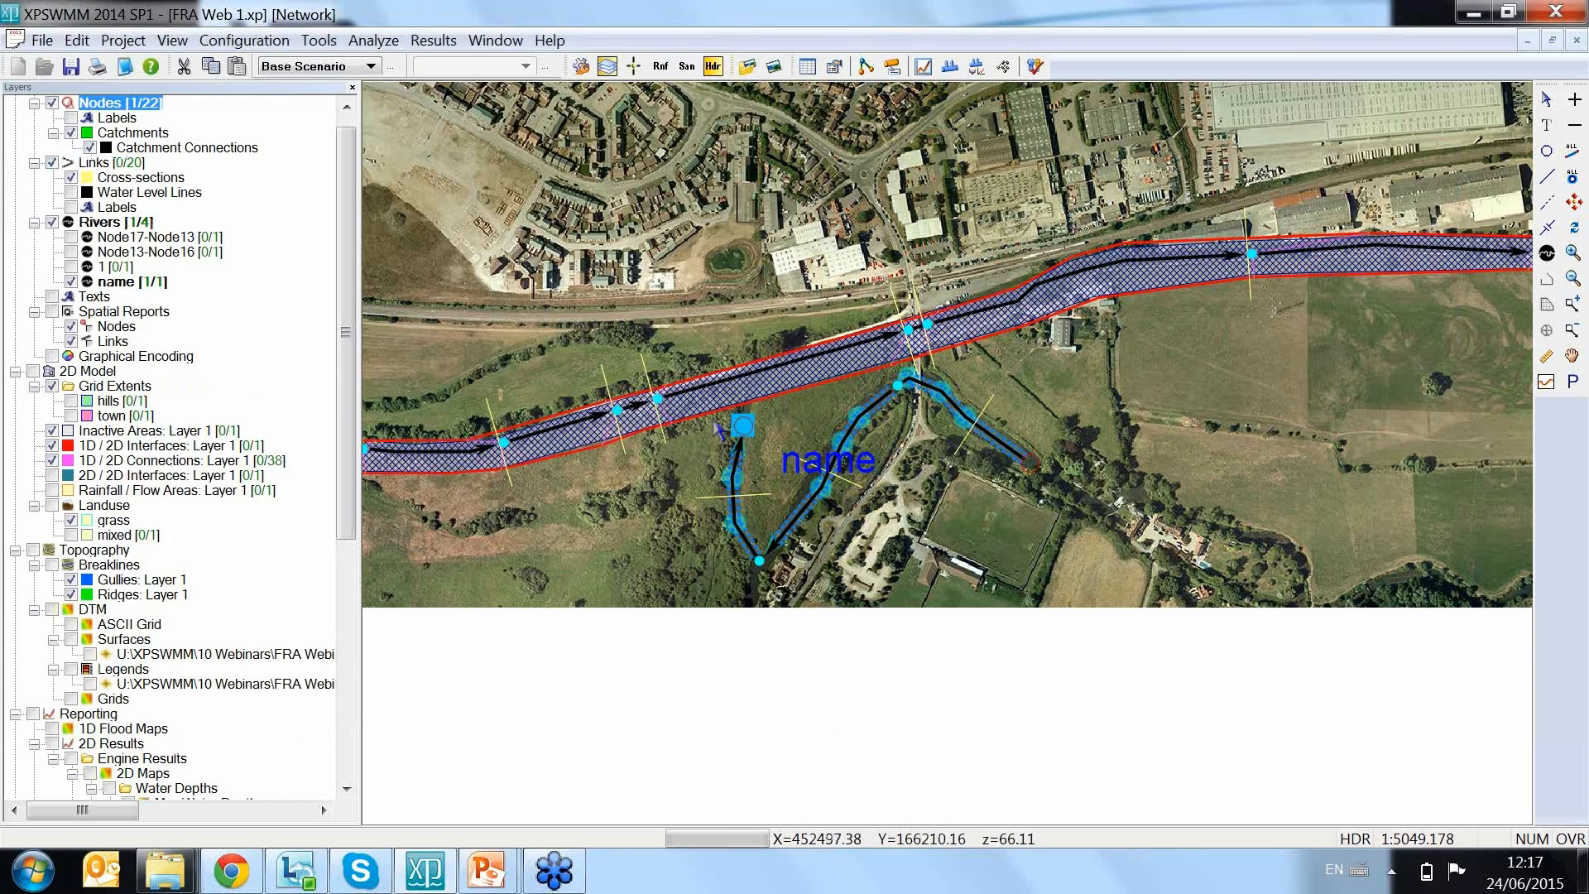
click(1030, 462)
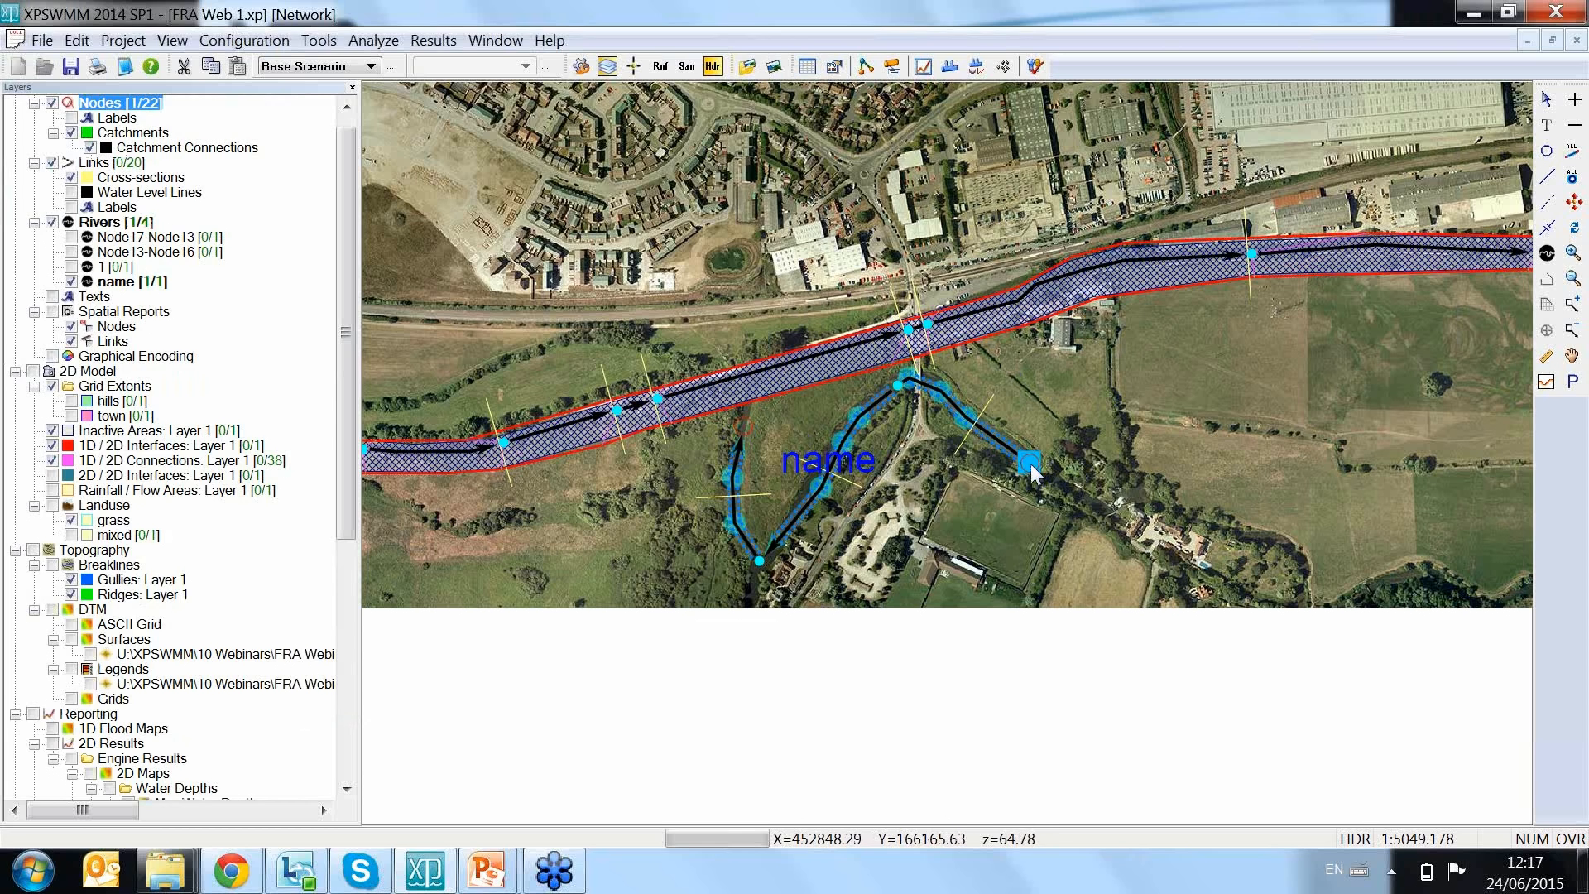
double_click(1030, 462)
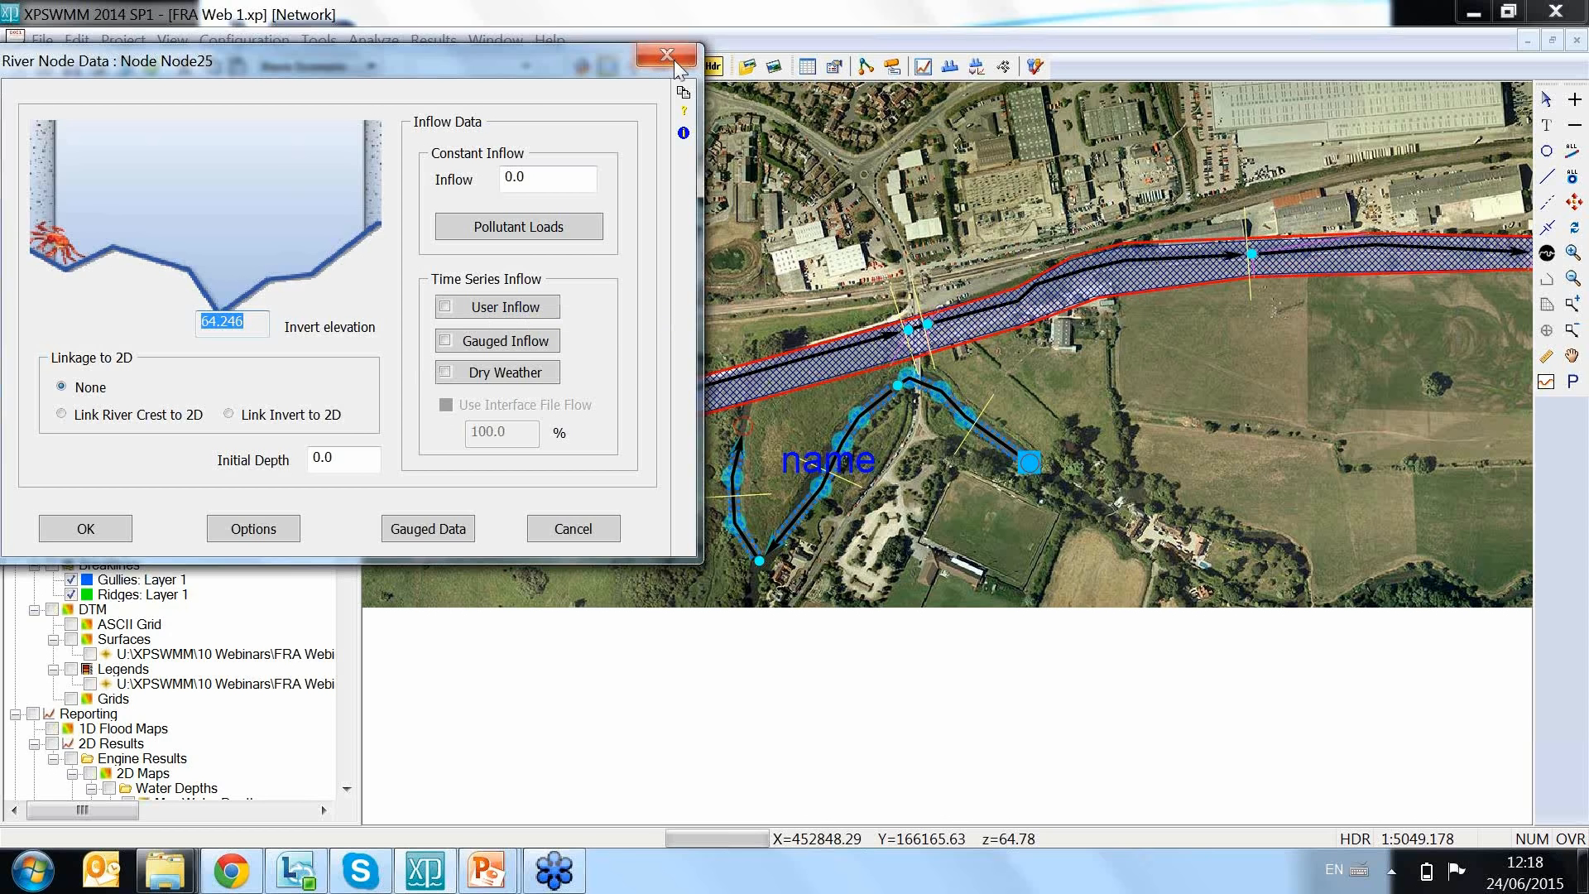
click(667, 55)
click(783, 419)
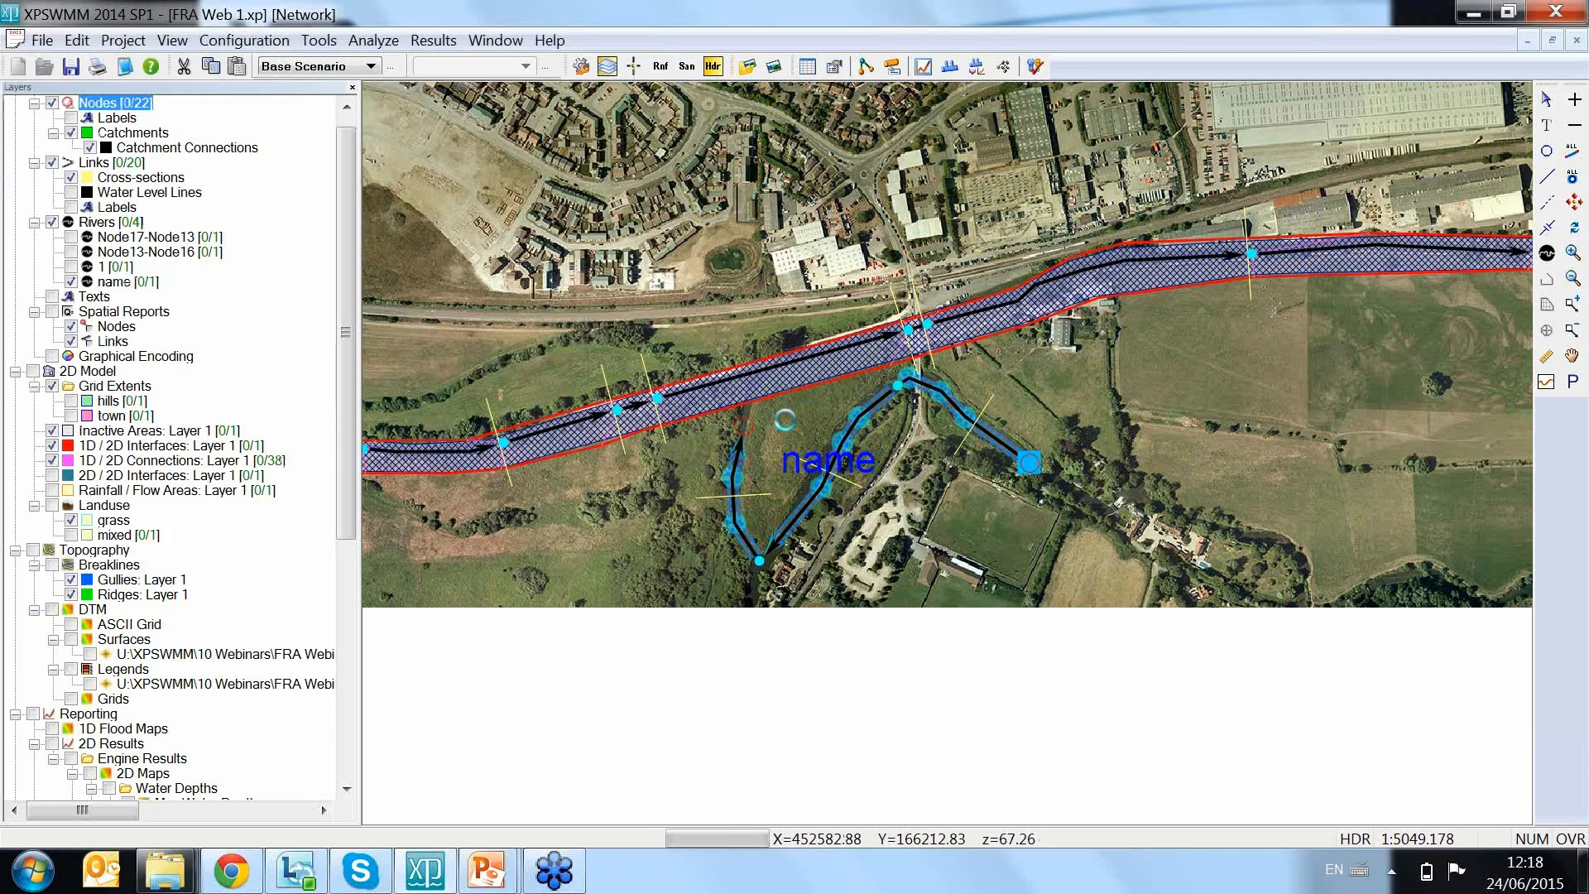
Step: Select the whole side-channel river between its end nodes and delete its nodes and links
click(743, 426)
ctrl+click(1029, 463)
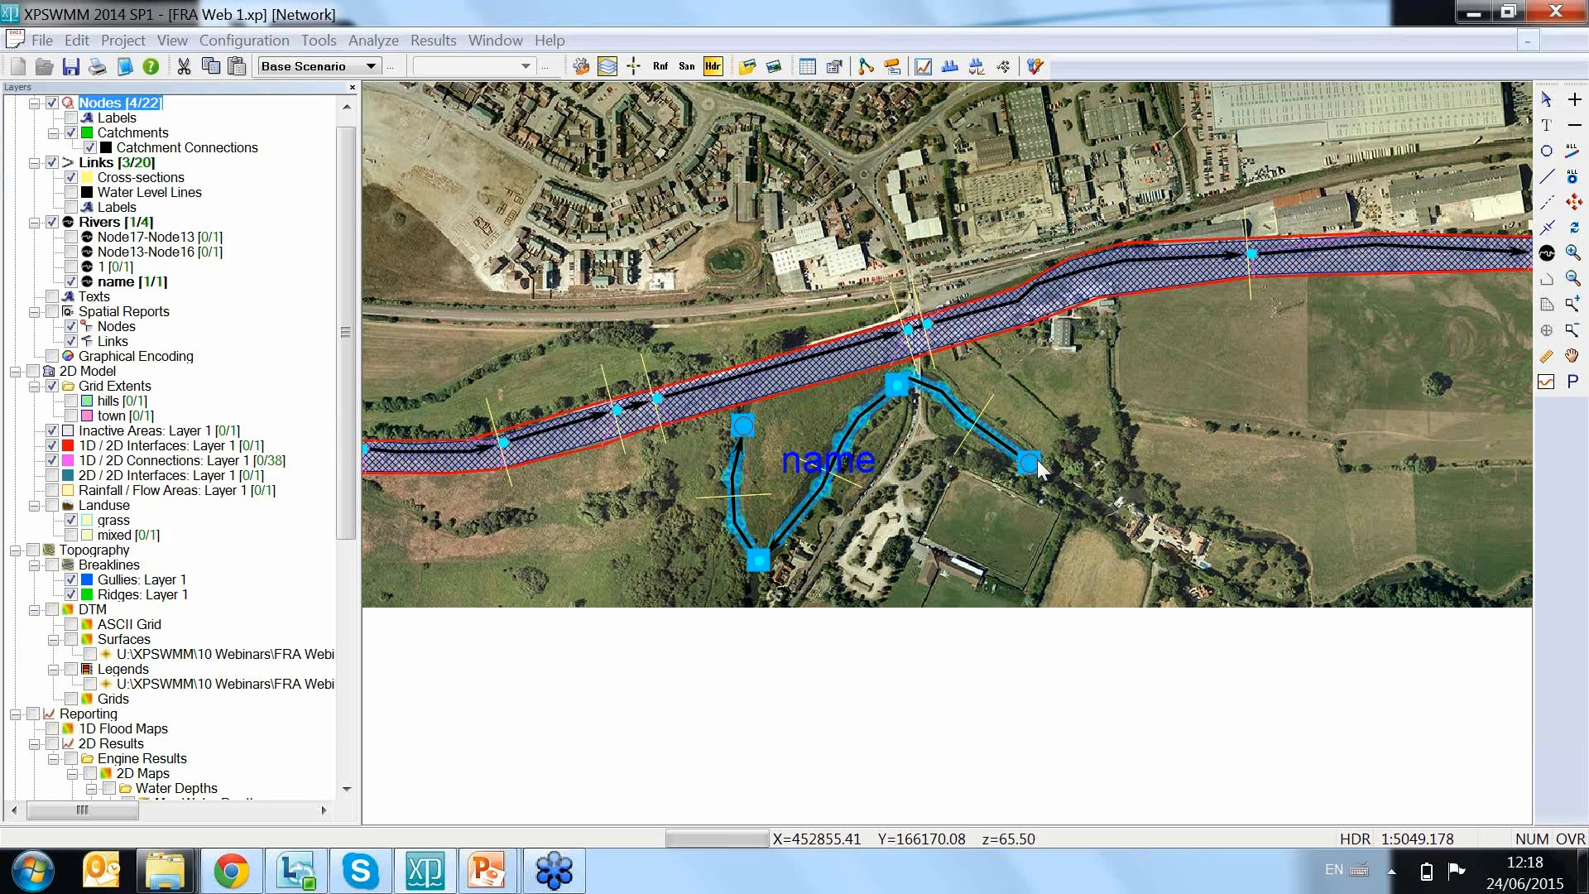
key(Delete)
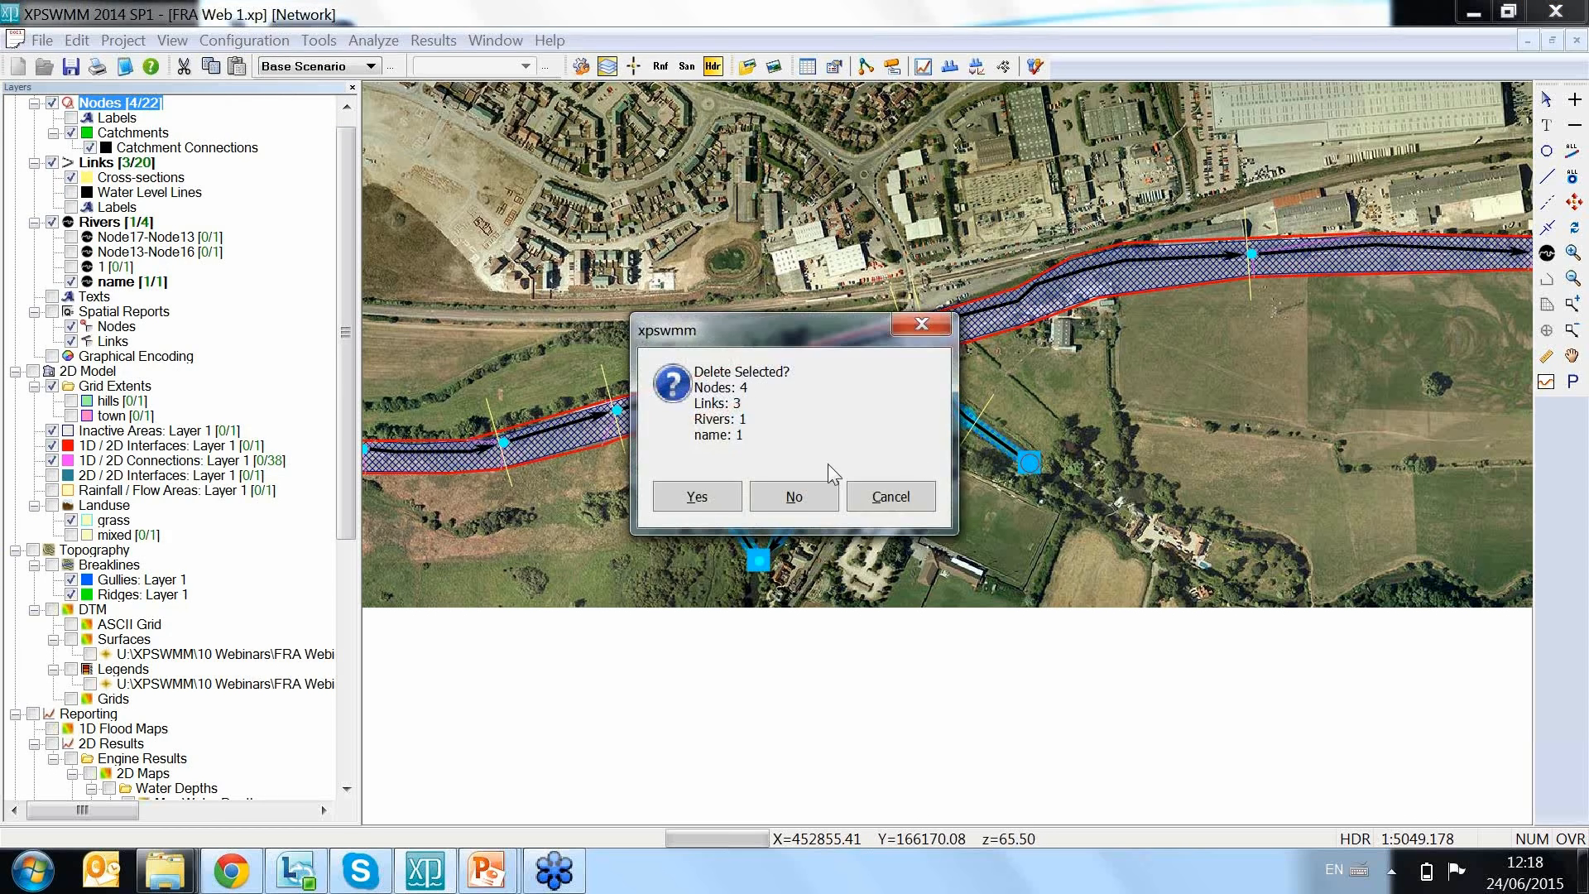
click(697, 497)
Step: Bring the whole river network into view and examine the available data import and export formats
scroll(858, 494, down, 4)
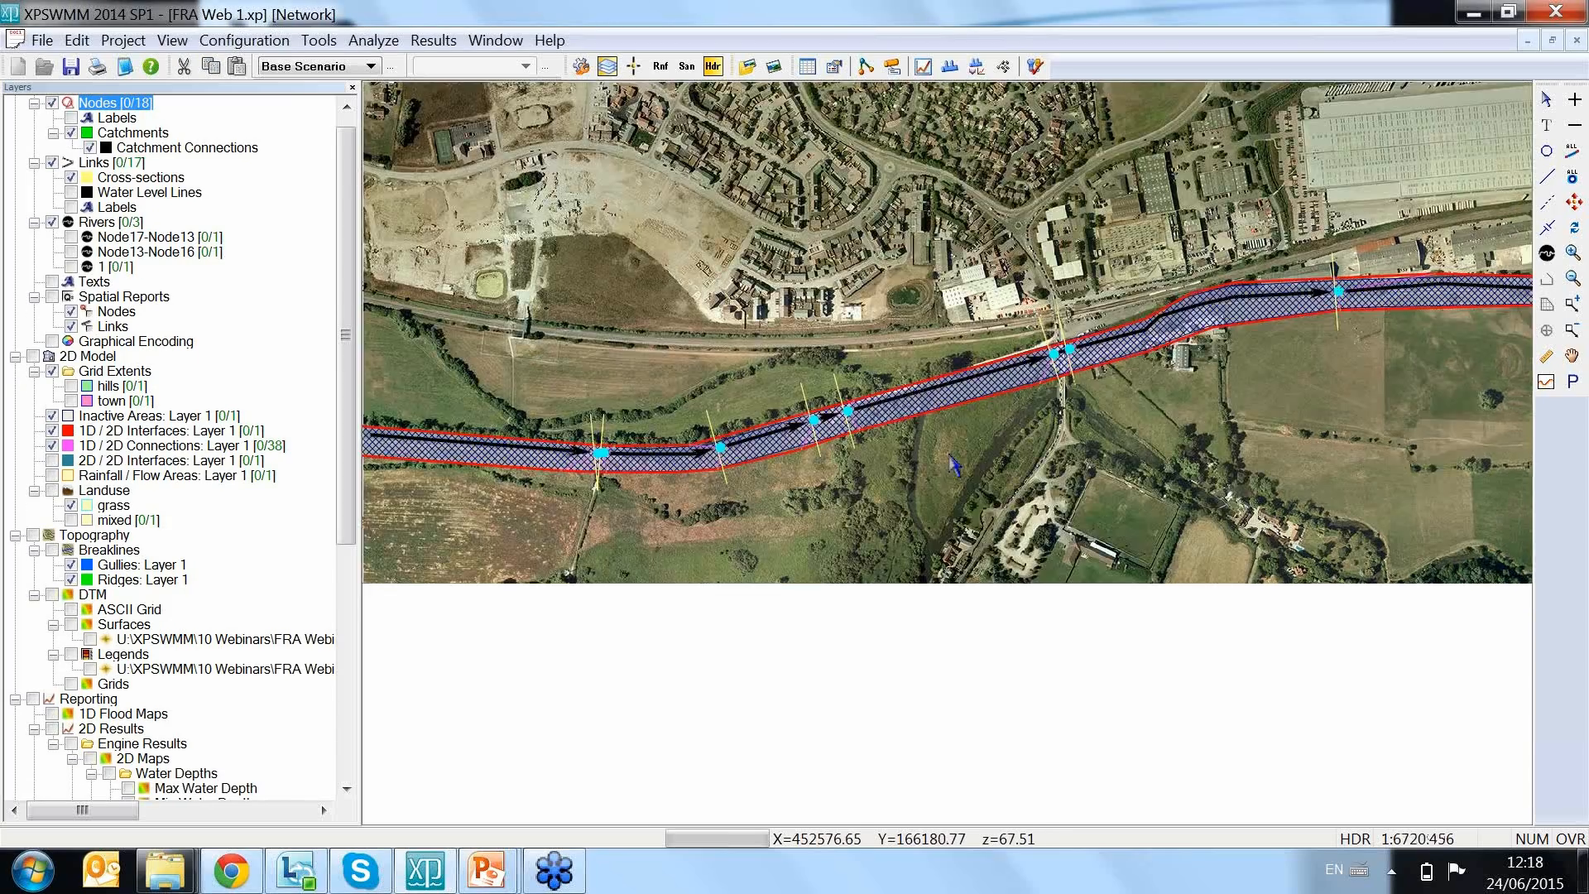
scroll(857, 496, down, 3)
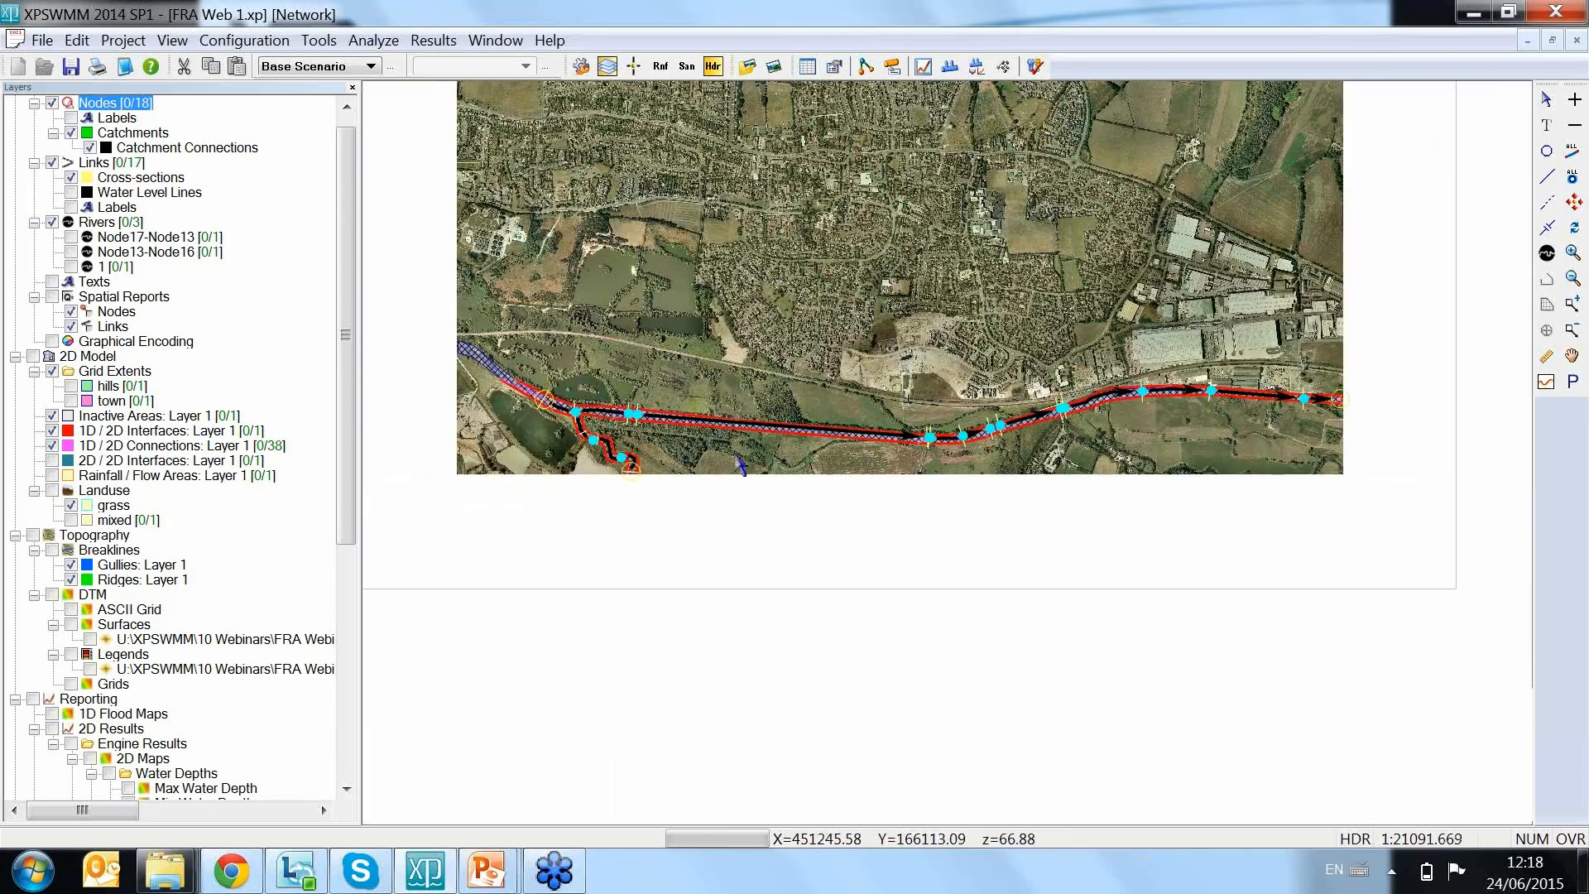
drag(736, 457, 911, 473)
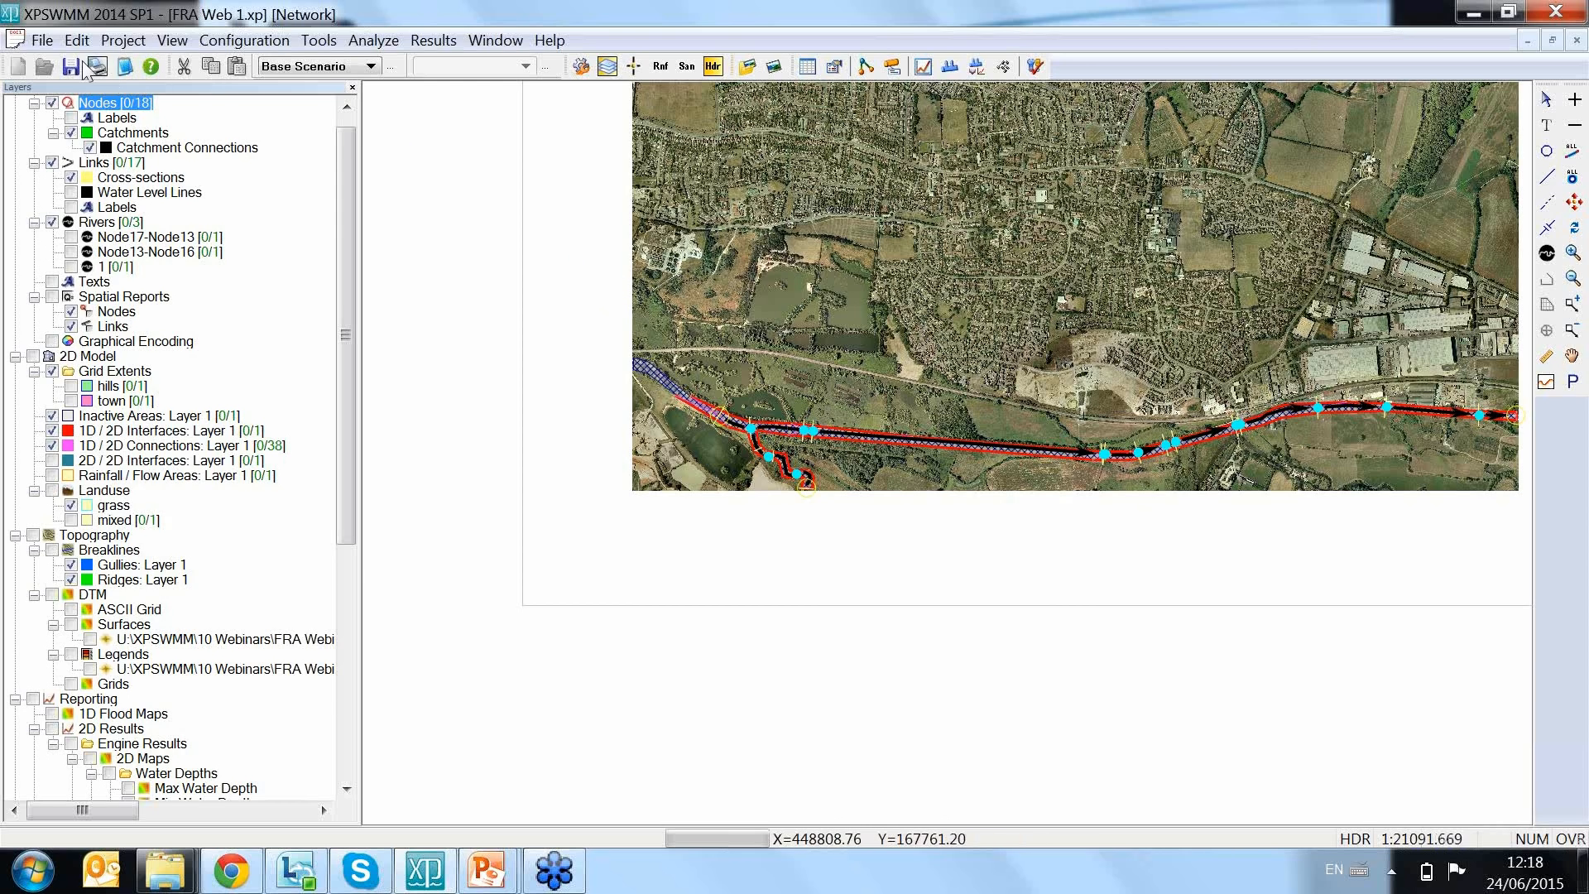
click(43, 43)
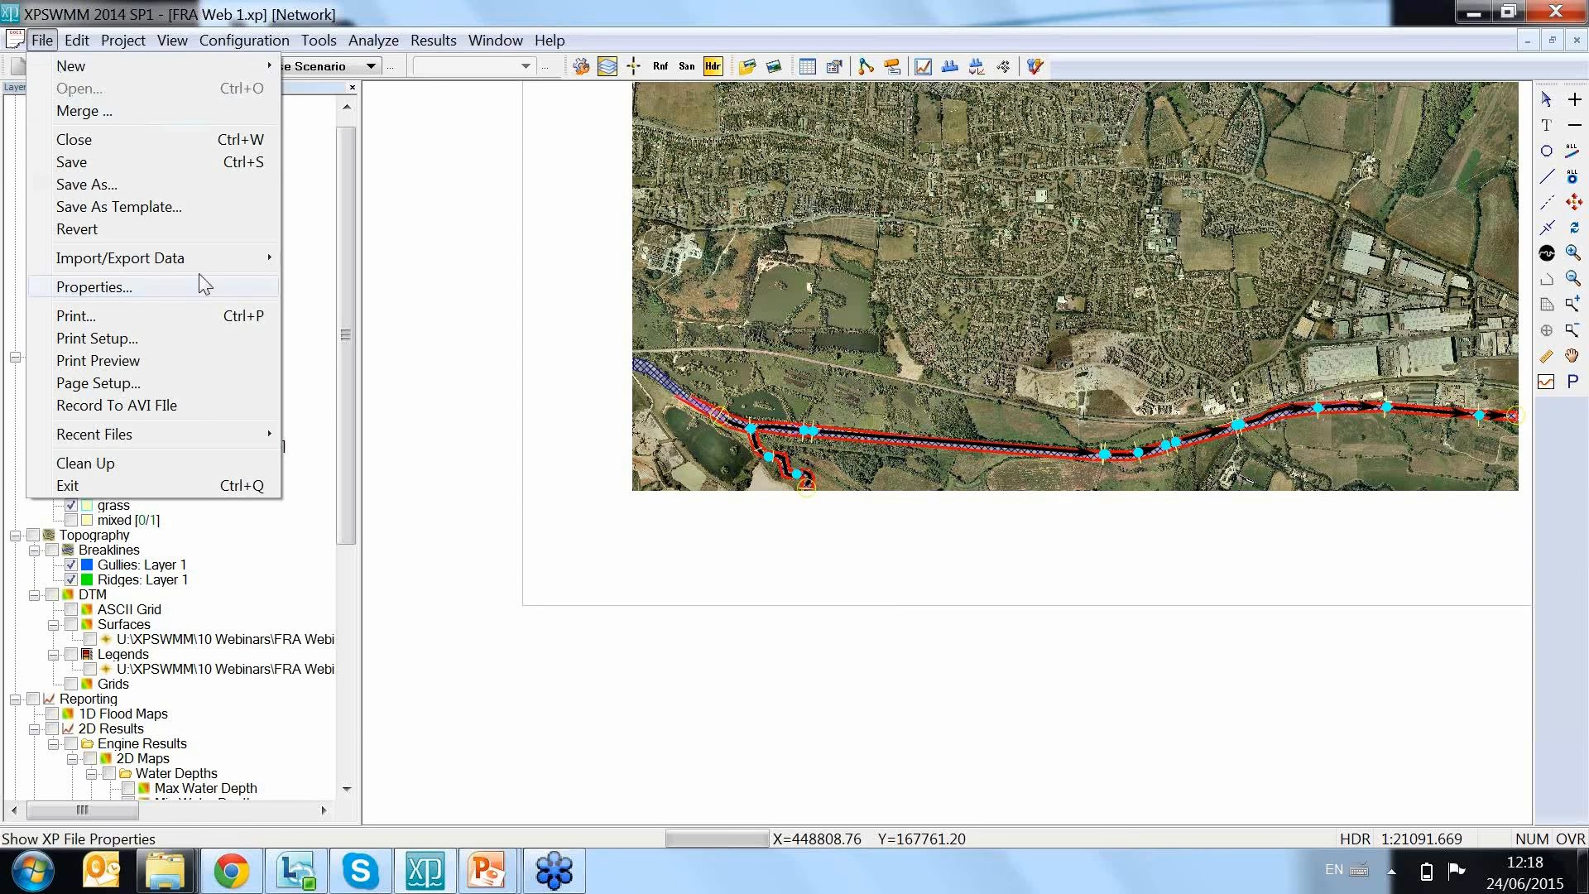
mouse_move(216, 261)
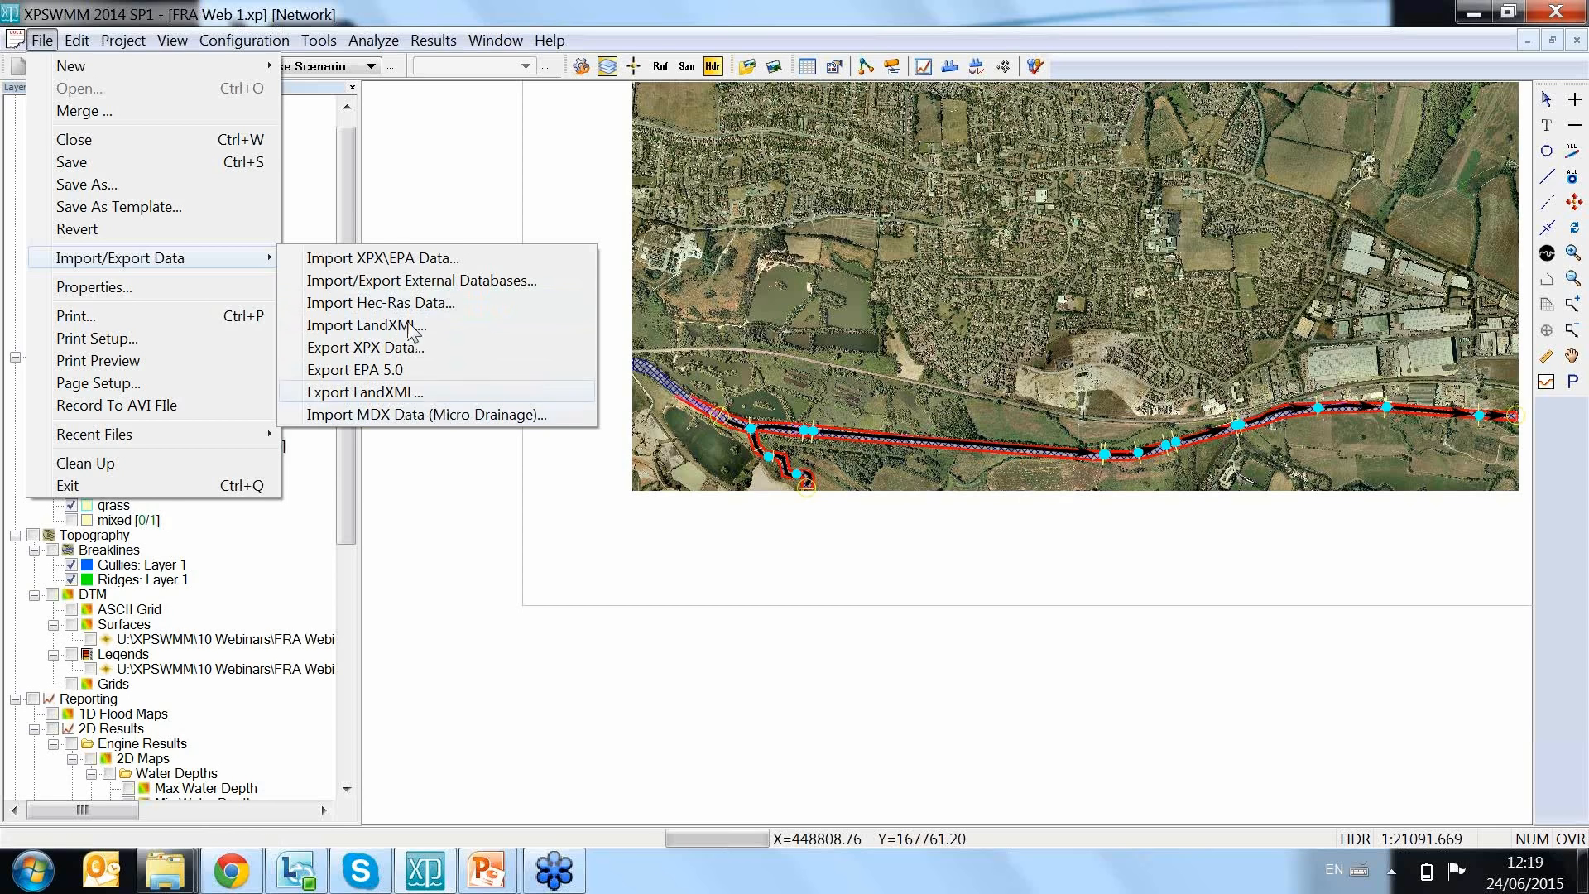
Step: Launch the EPA-SWMM data file reader, review the file formats it accepts, and close it
click(320, 42)
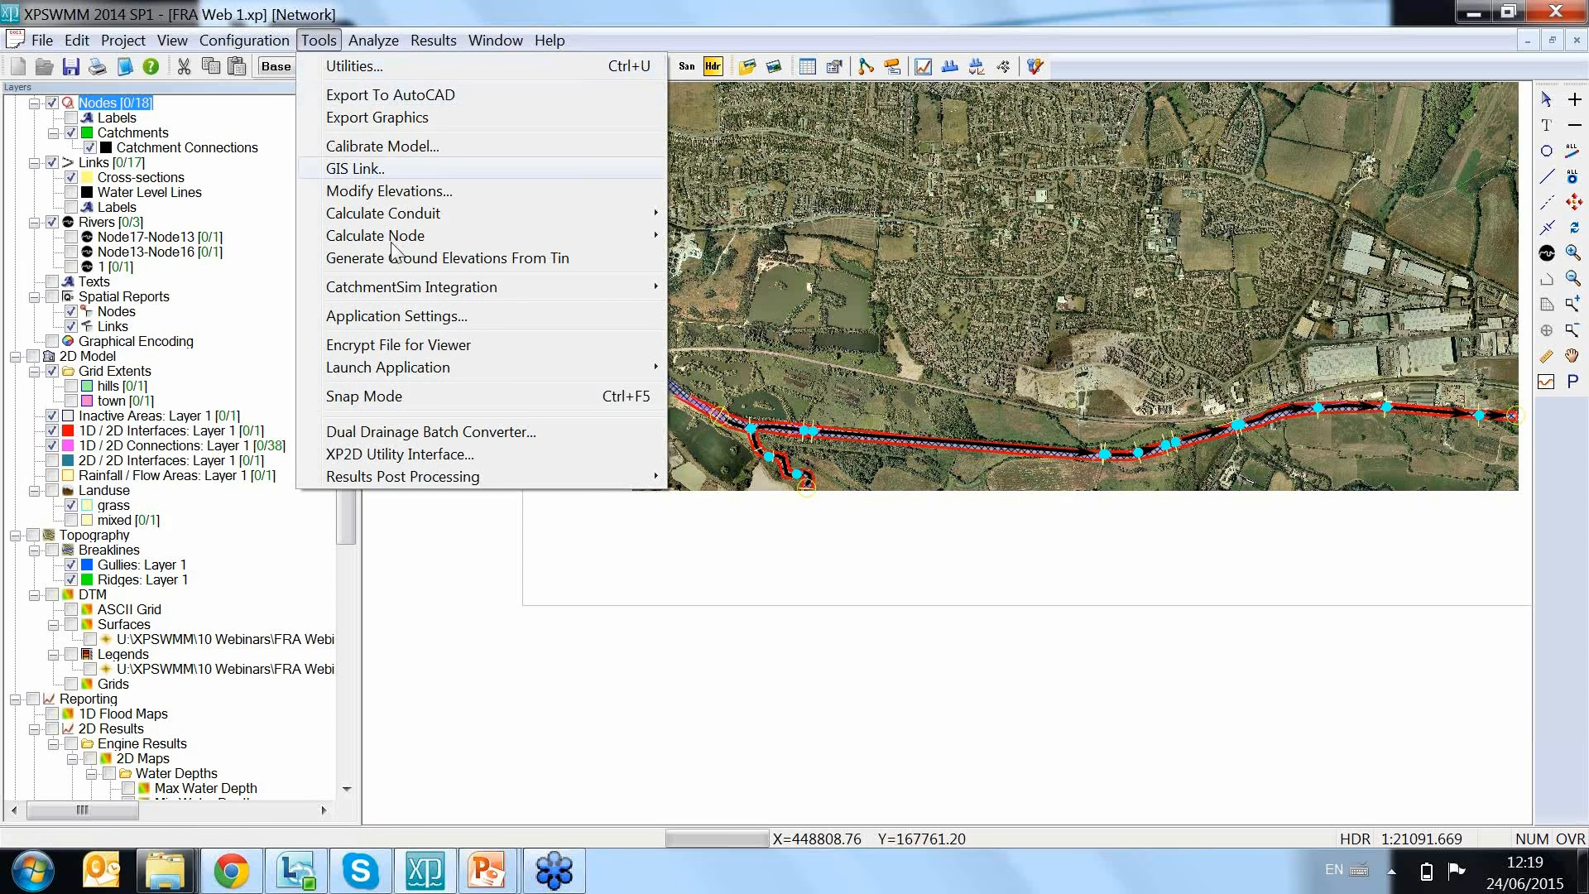
mouse_move(535, 364)
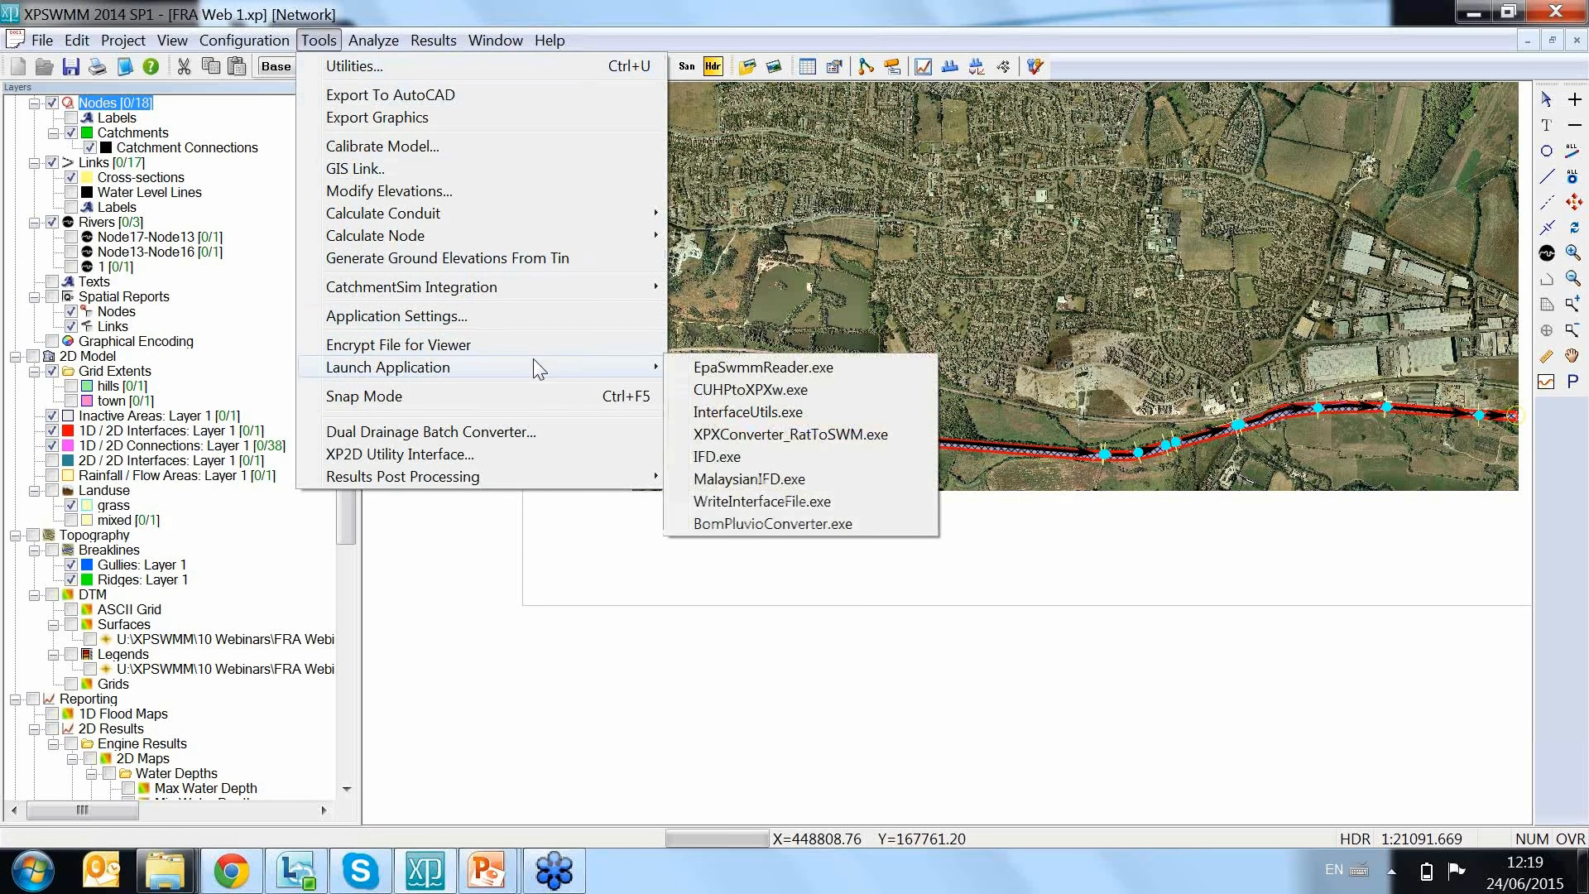
click(761, 370)
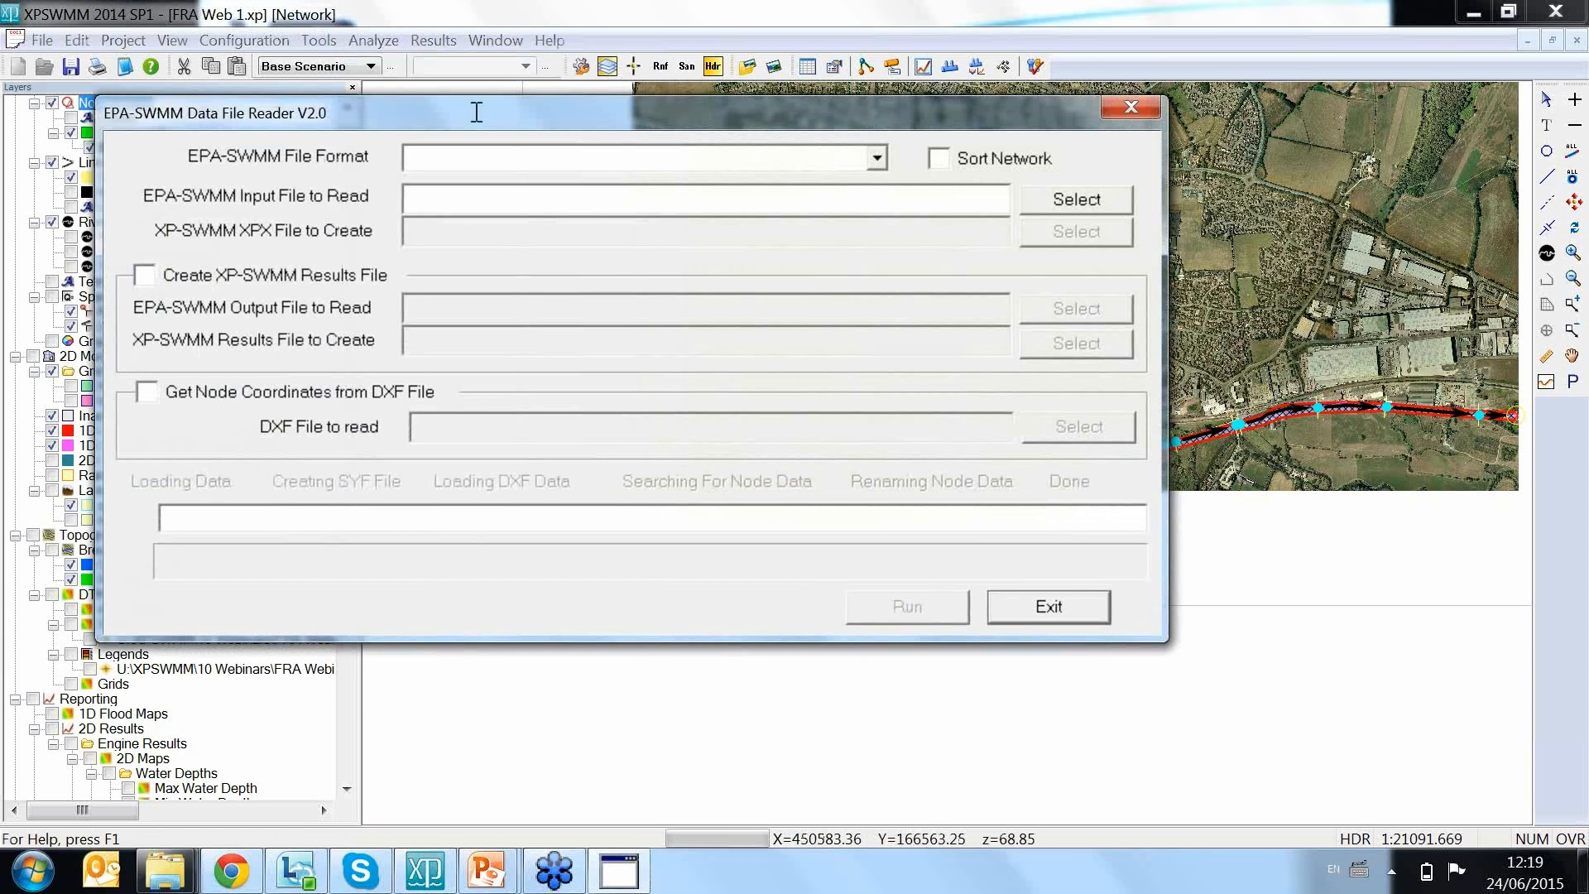
click(569, 157)
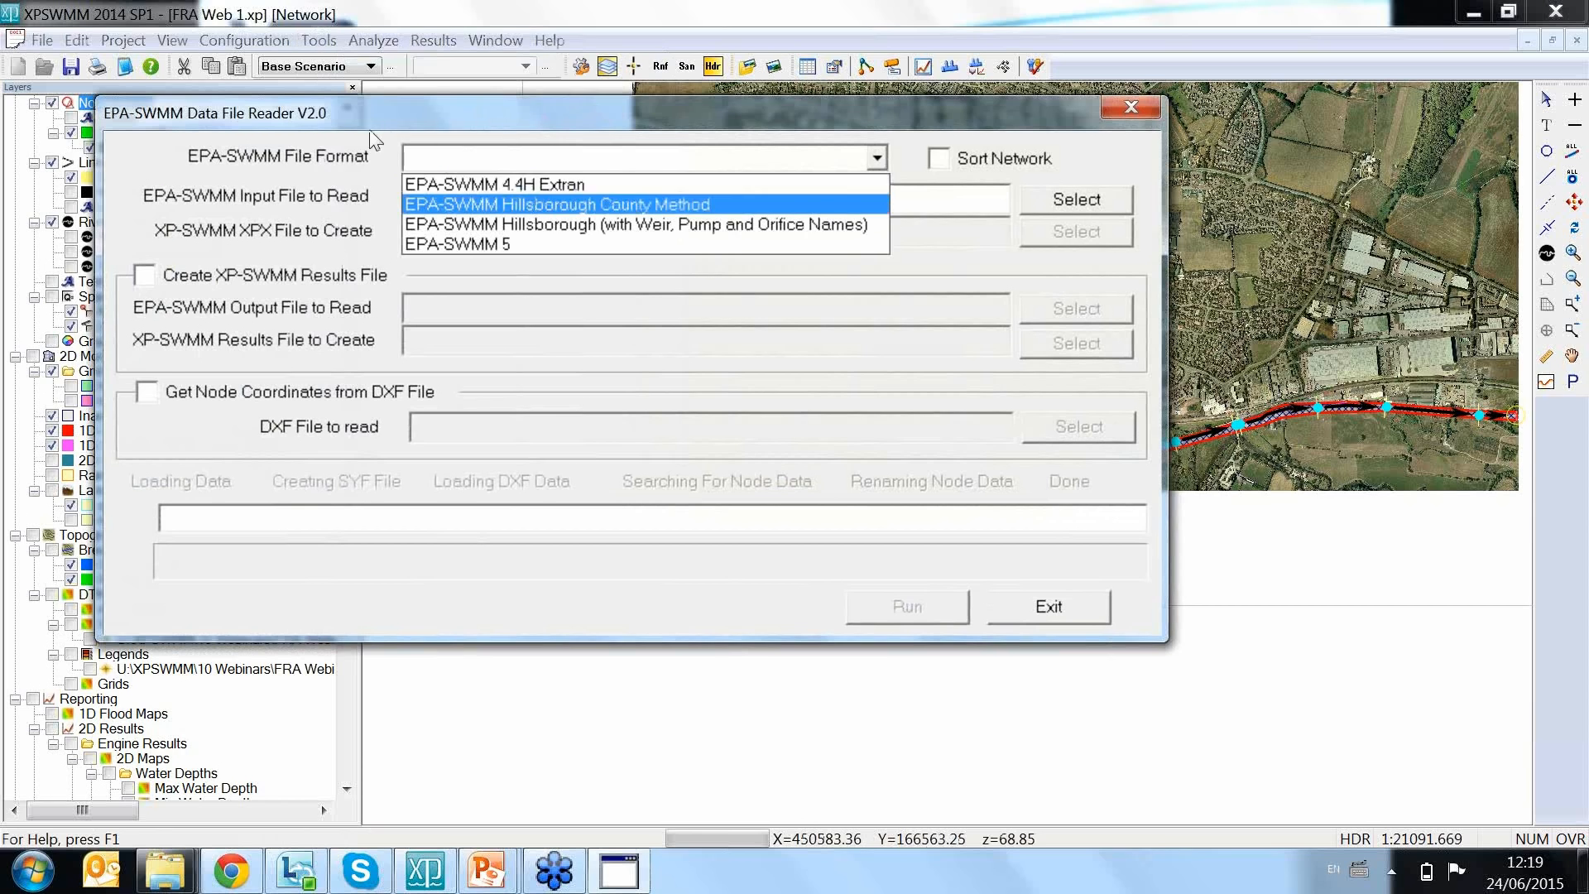
key(Down)
key(Down)
key(Down)
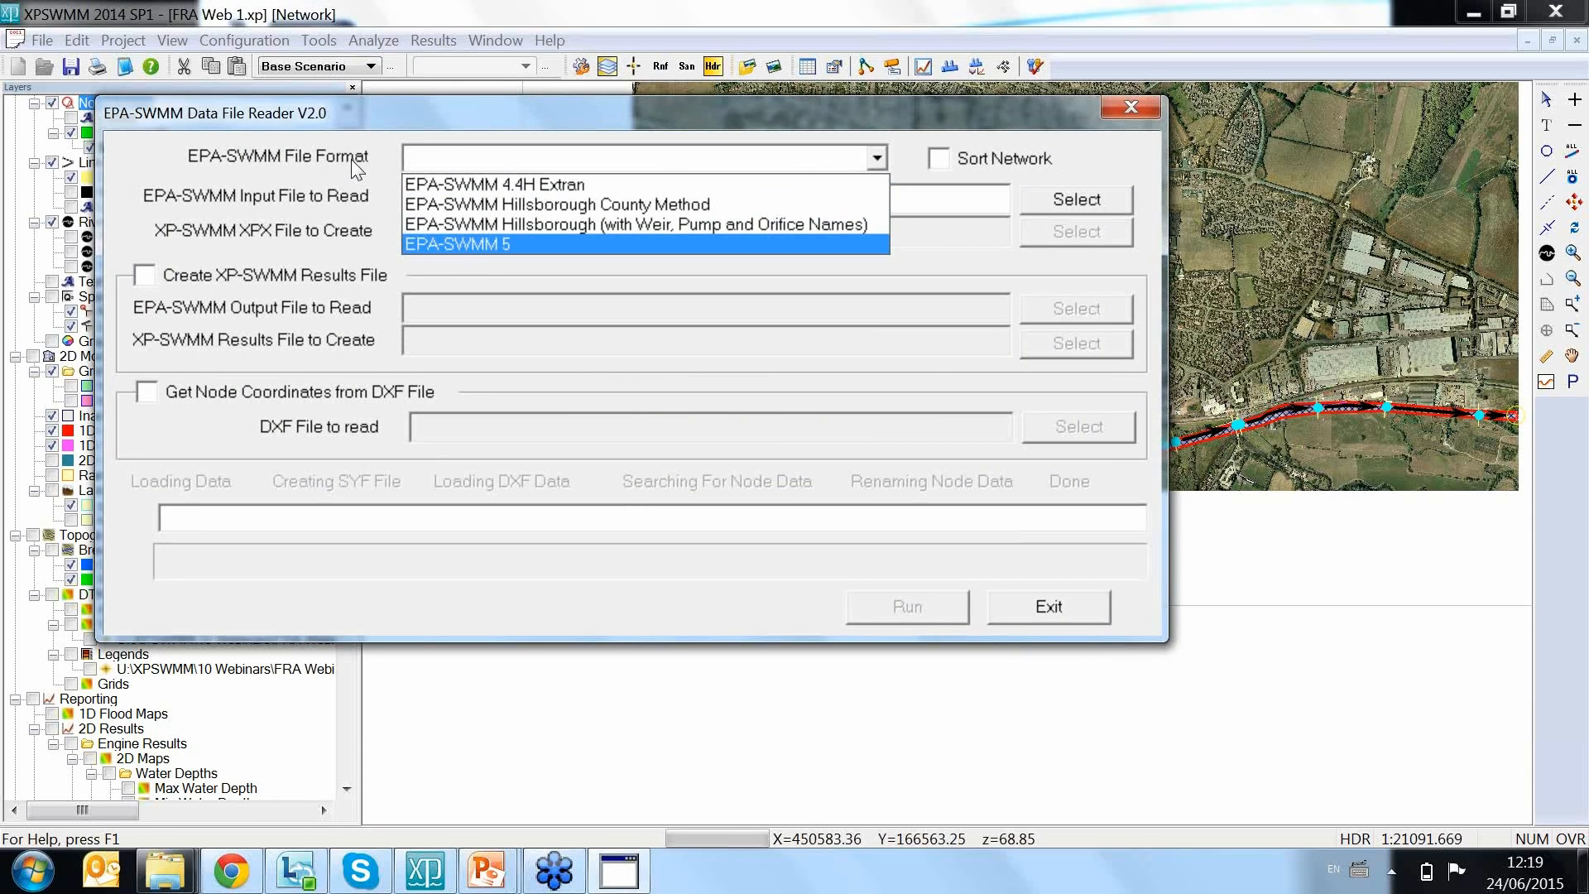
click(634, 77)
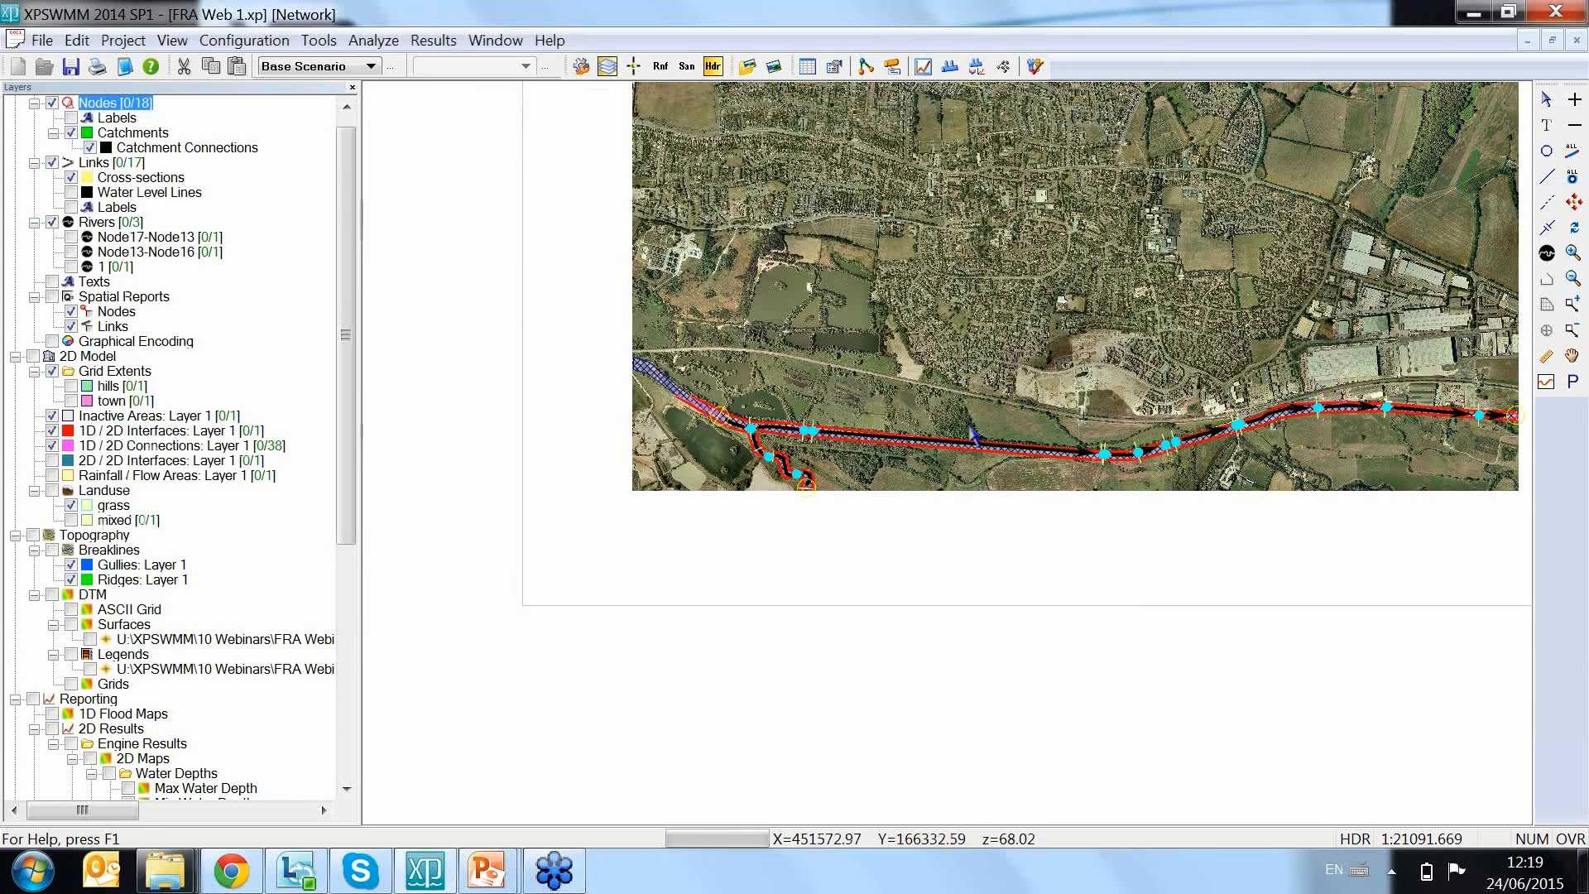
click(1130, 107)
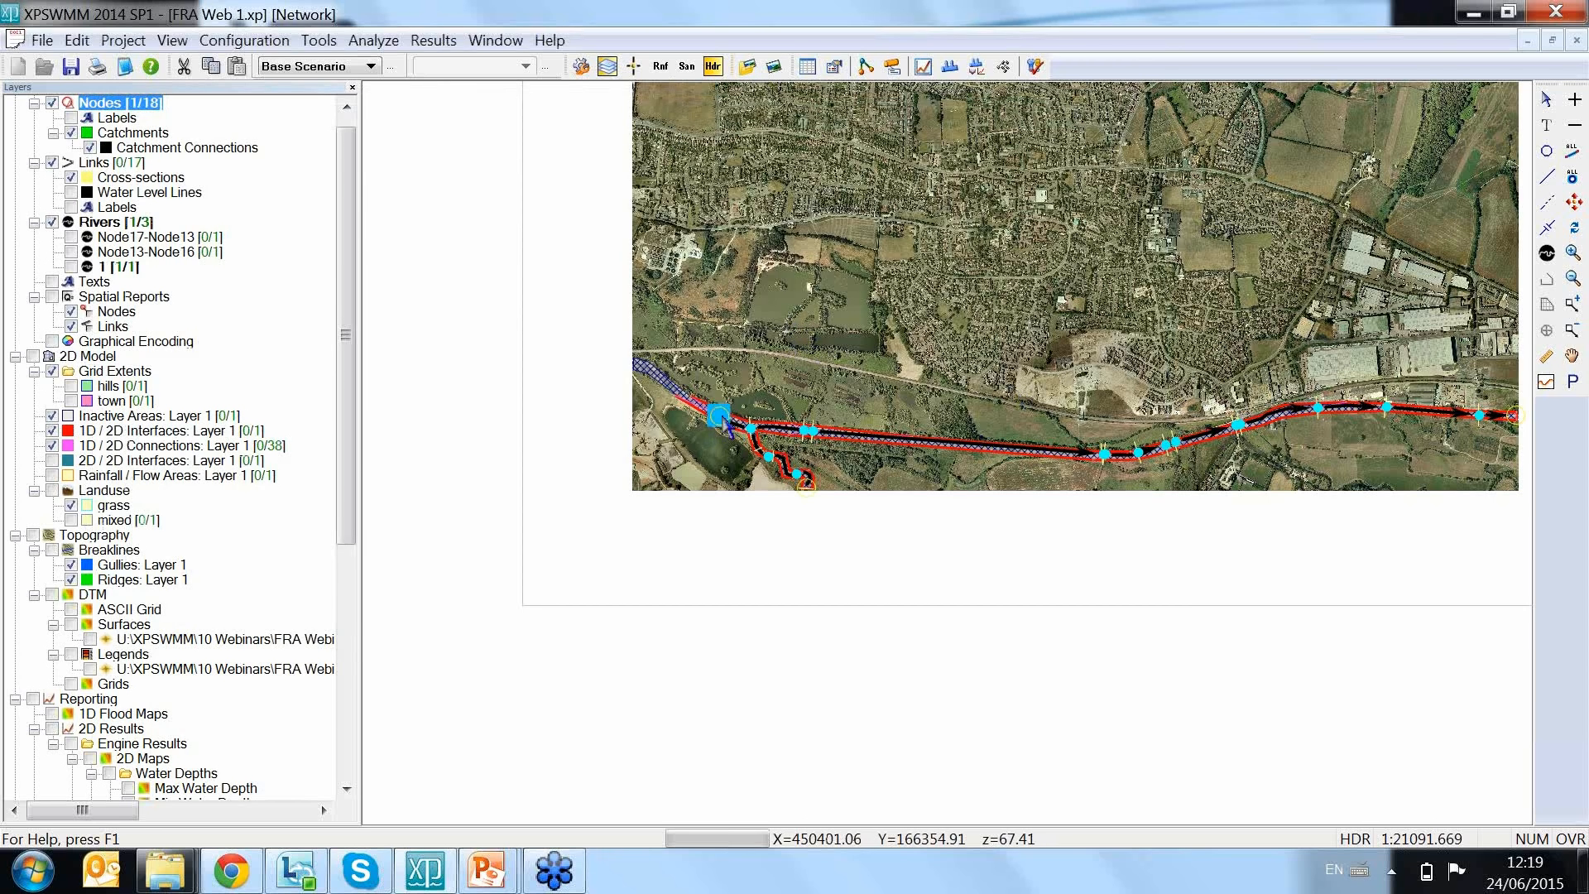
Step: Open the river data of the main river's western upstream node, Node20, and examine its inflow and initial depth
double_click(720, 417)
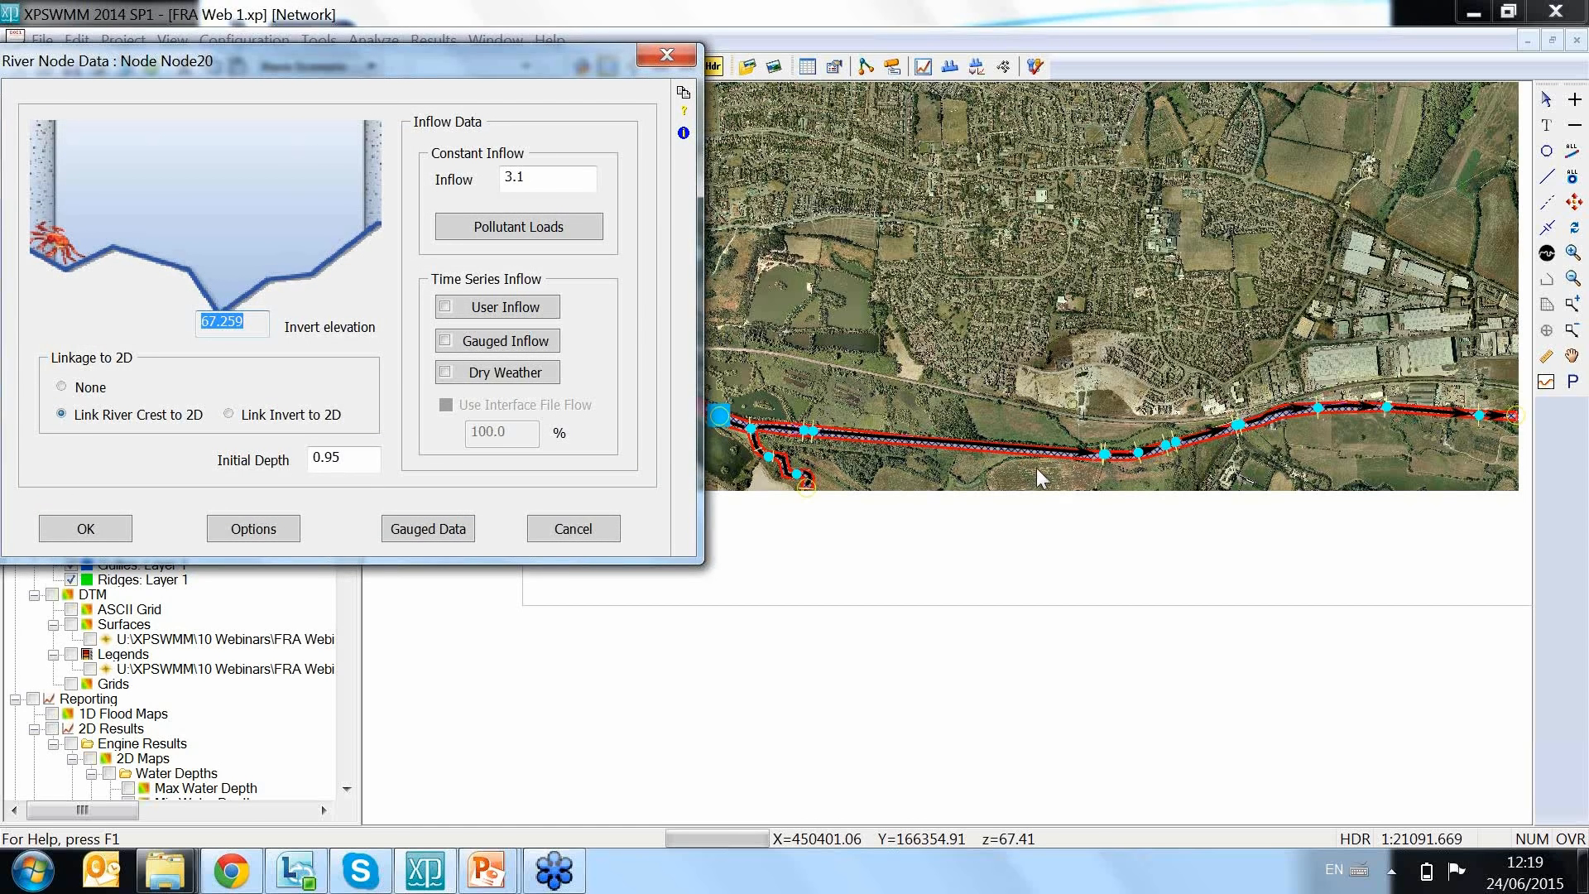
click(365, 458)
click(357, 458)
drag(357, 457, 321, 460)
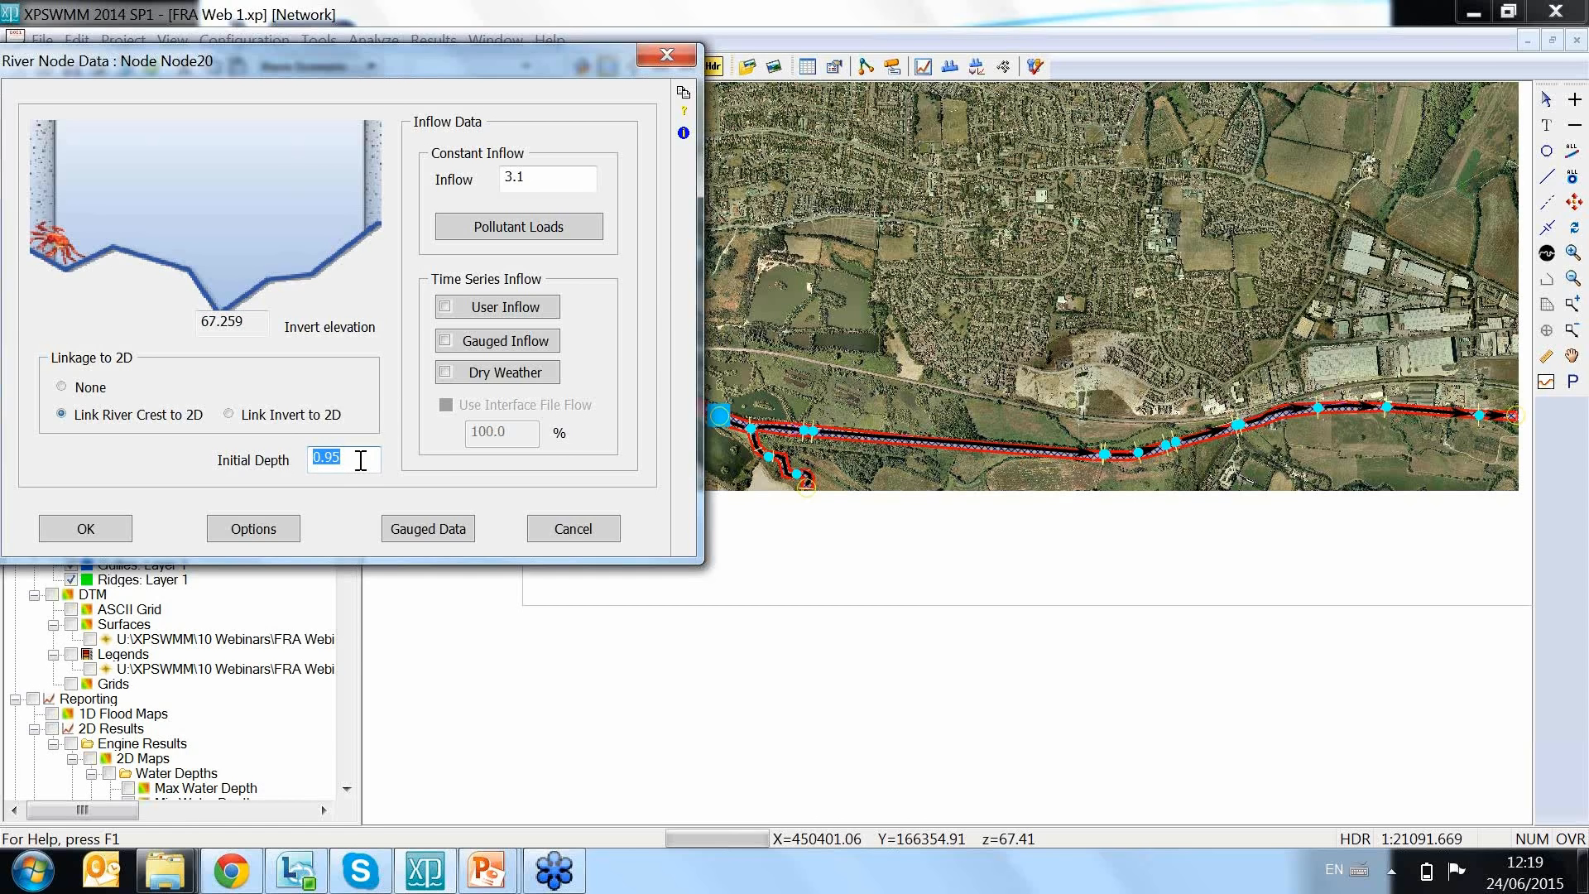
Step: Examine Node20's initial depth and constant inflow, close its river data, and keep Base Scenario as the active scenario
click(361, 460)
drag(498, 177, 564, 178)
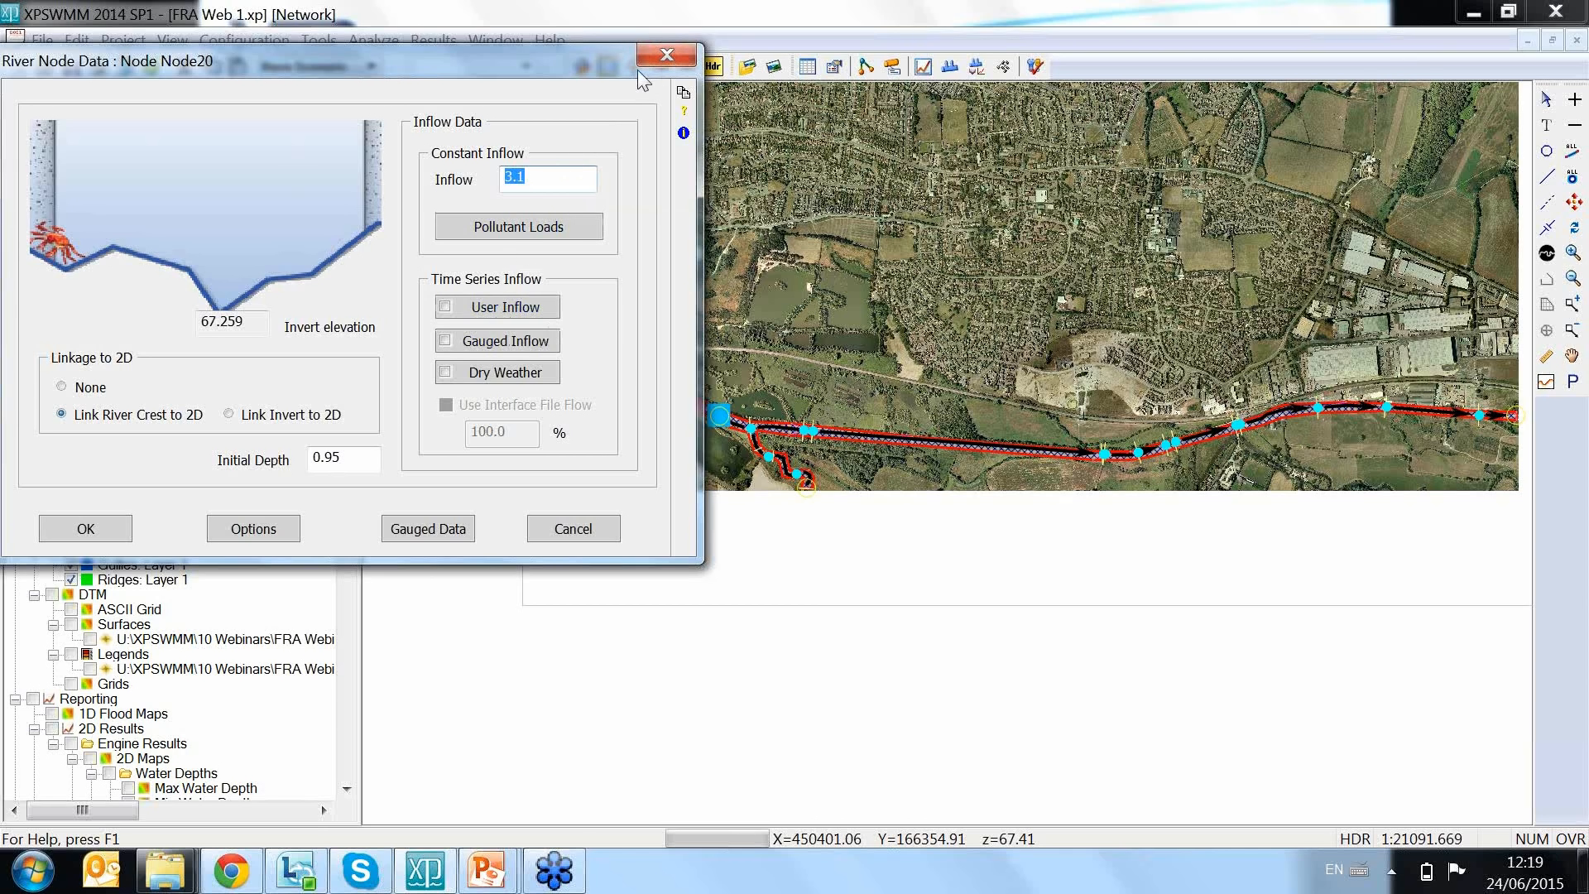
click(665, 56)
click(339, 71)
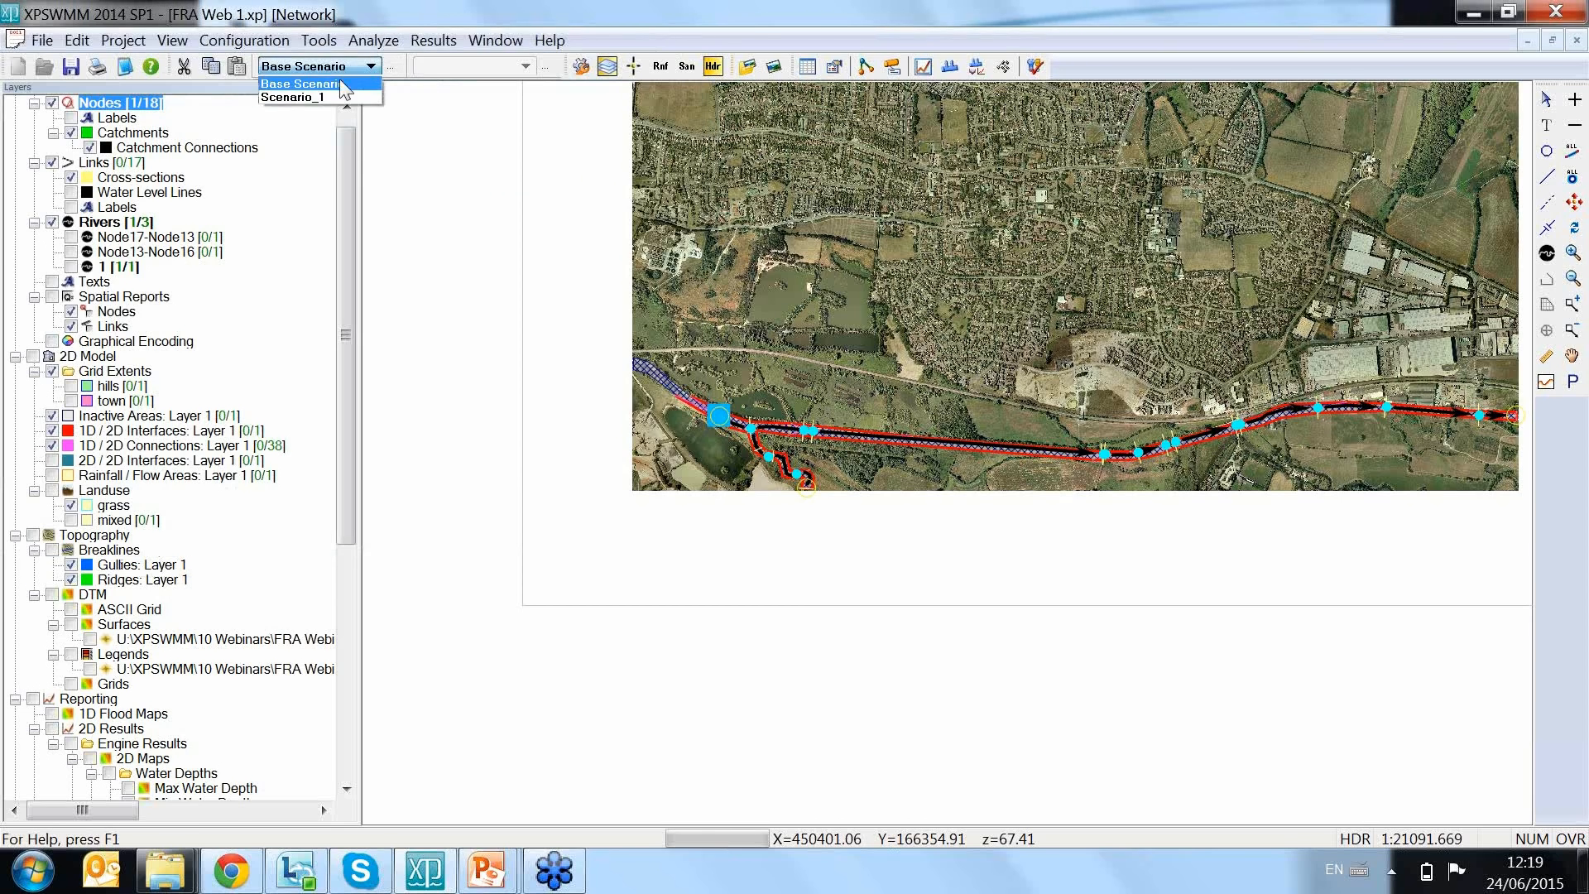
click(344, 83)
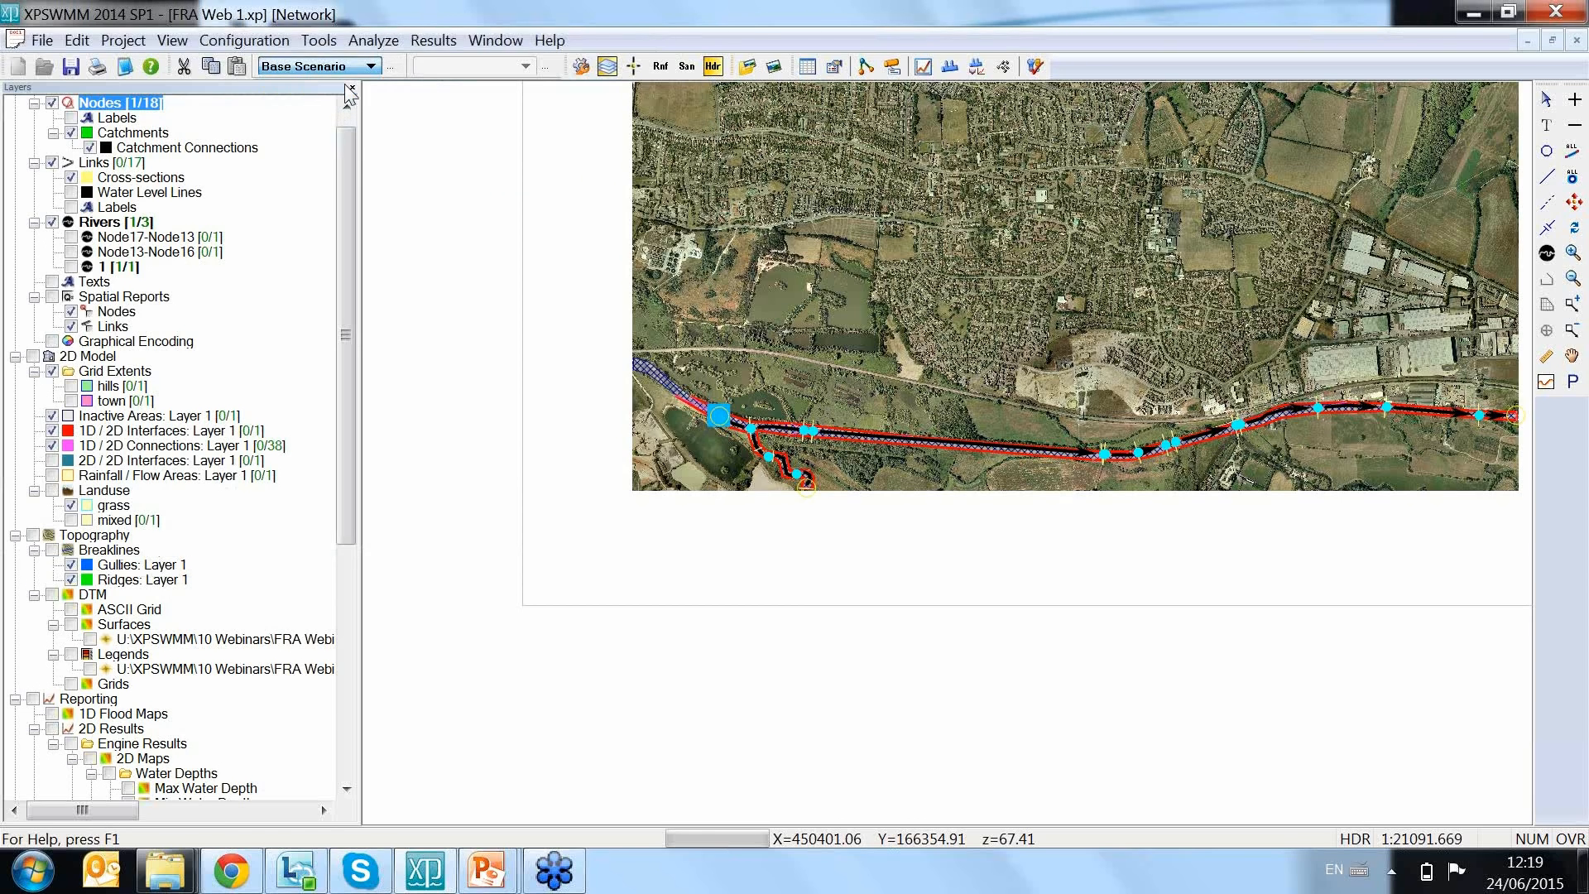
click(590, 403)
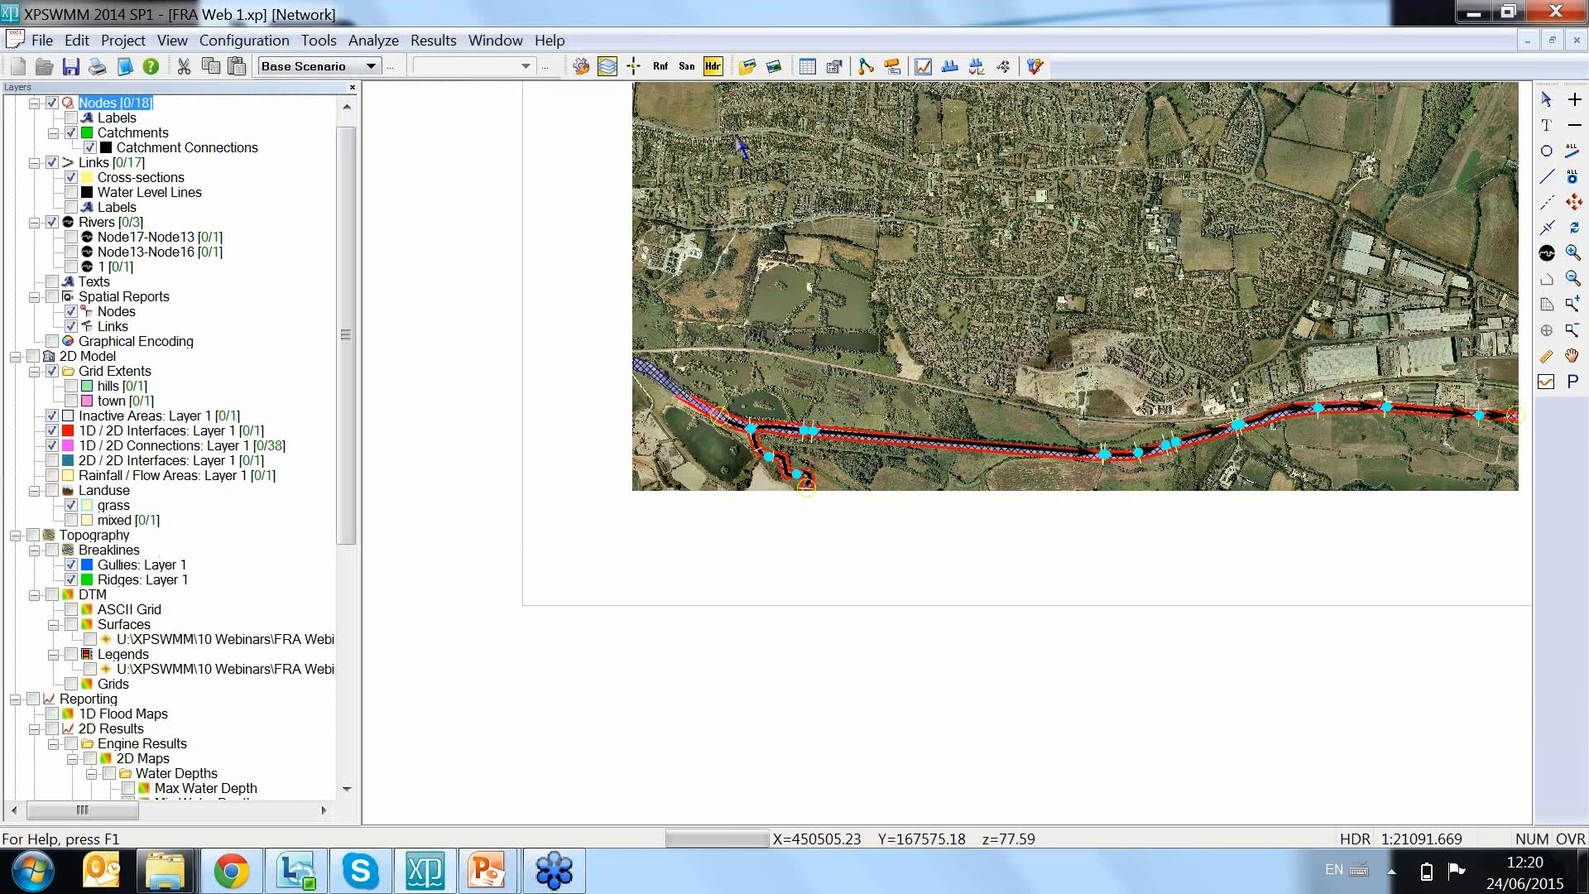
Step: In Runoff mode, examine Node20's sub-catchment data and routing methods, and review its runoff flow graph
click(660, 66)
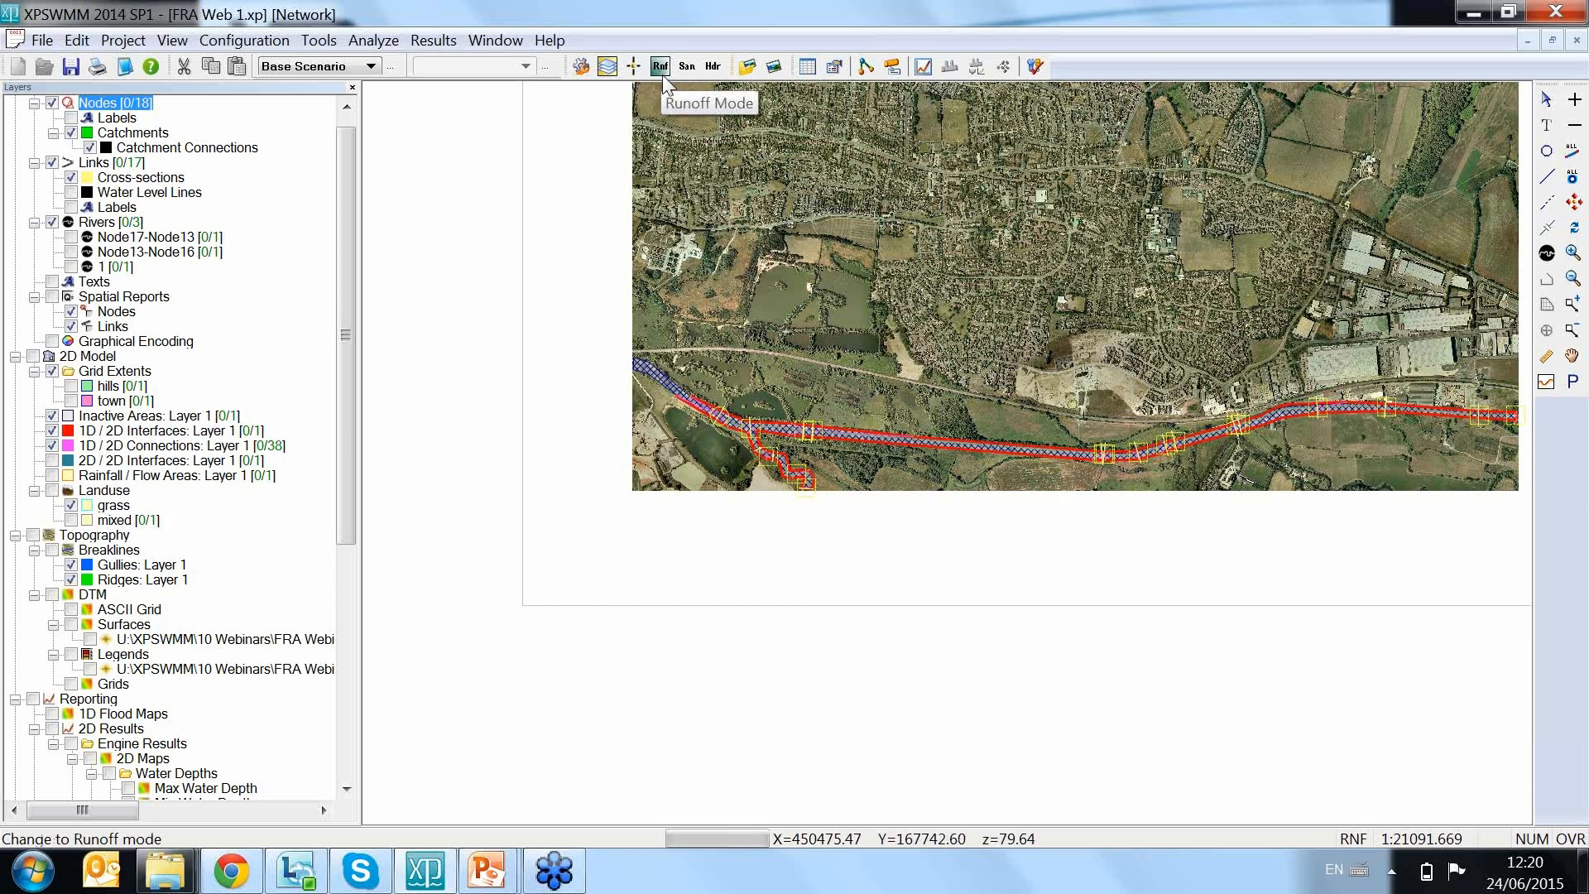
click(720, 416)
double_click(720, 417)
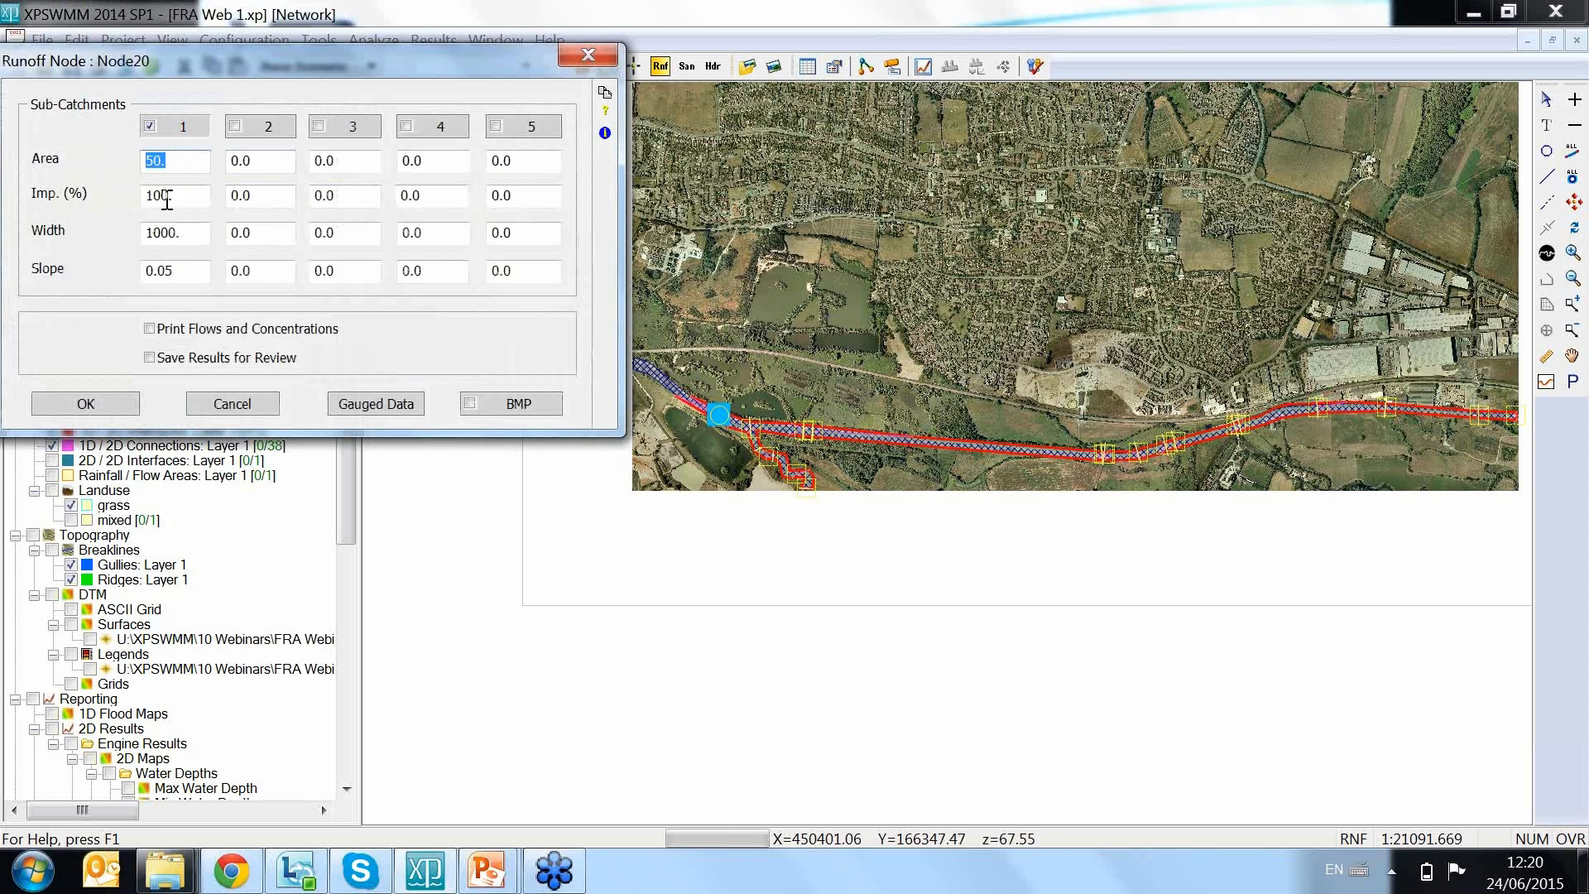
click(182, 196)
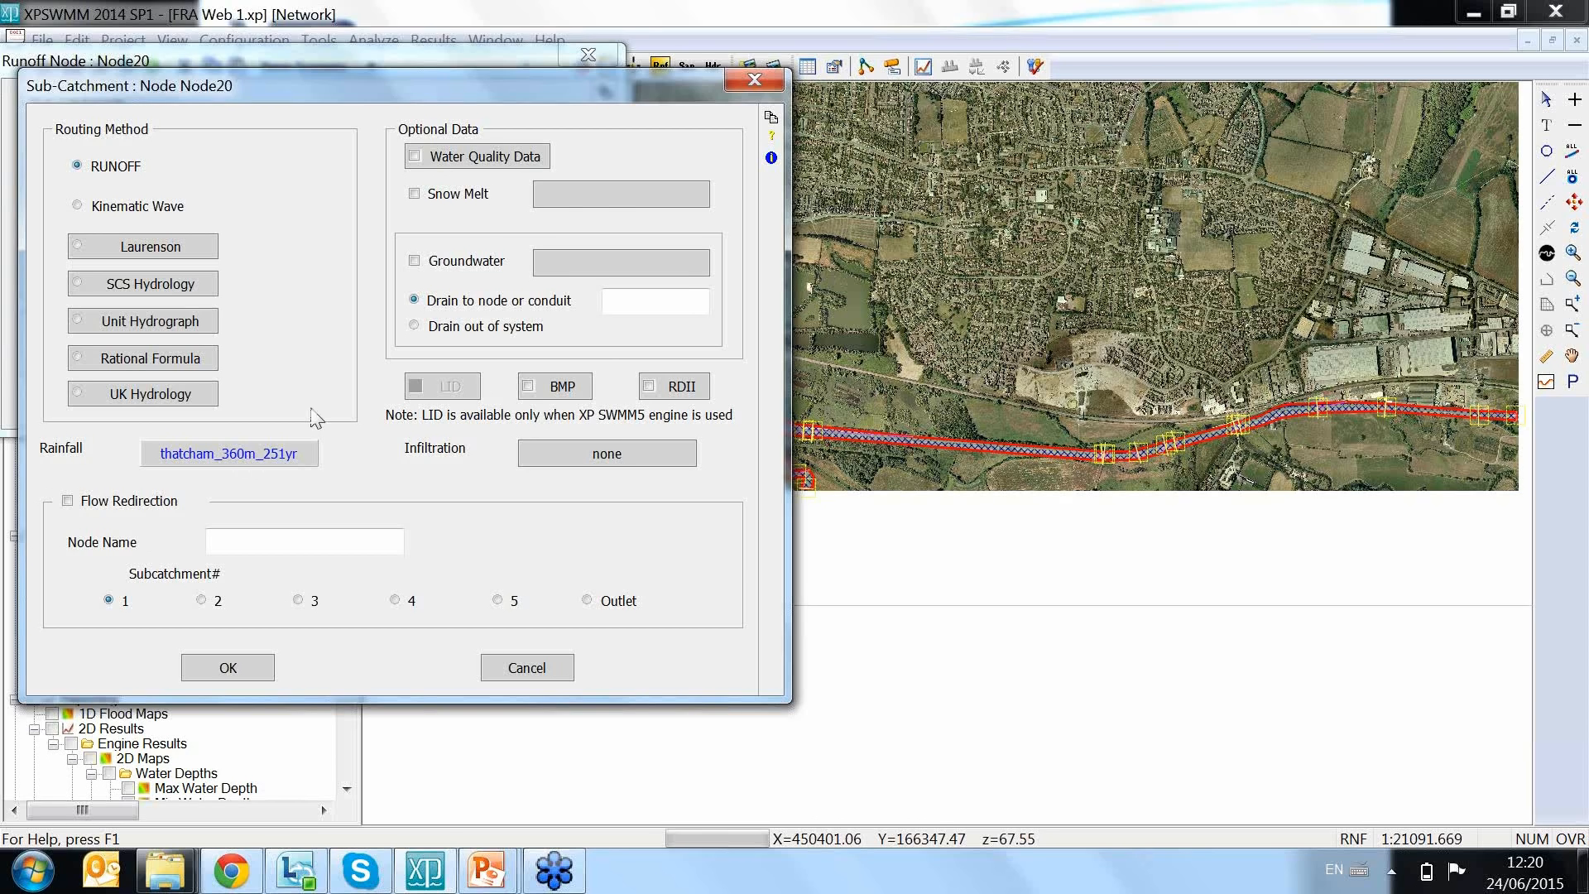
click(752, 80)
click(588, 54)
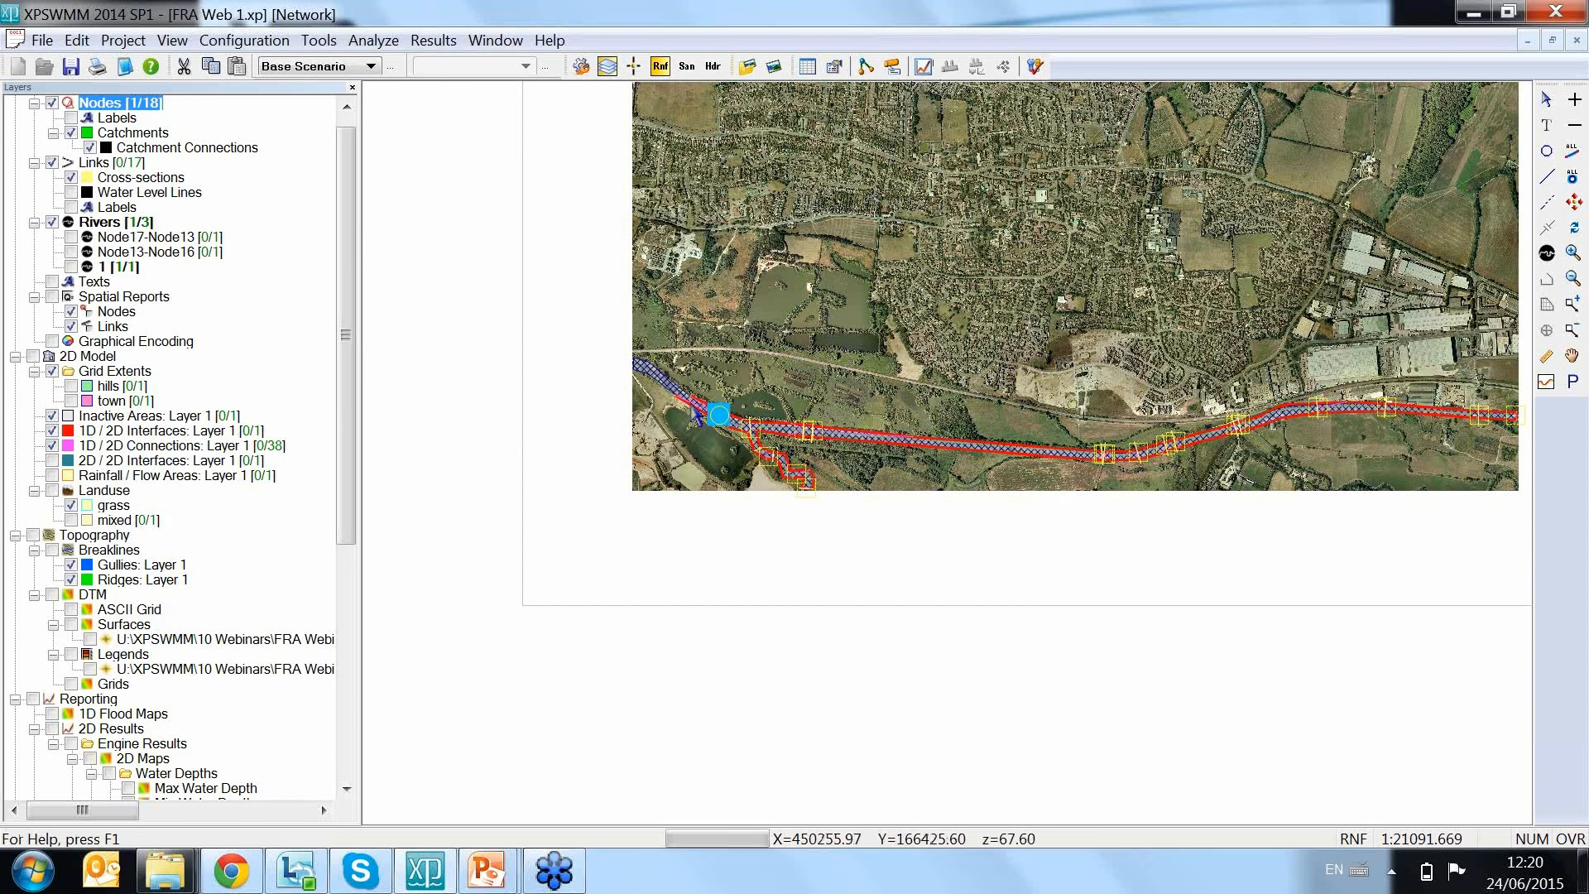
click(923, 68)
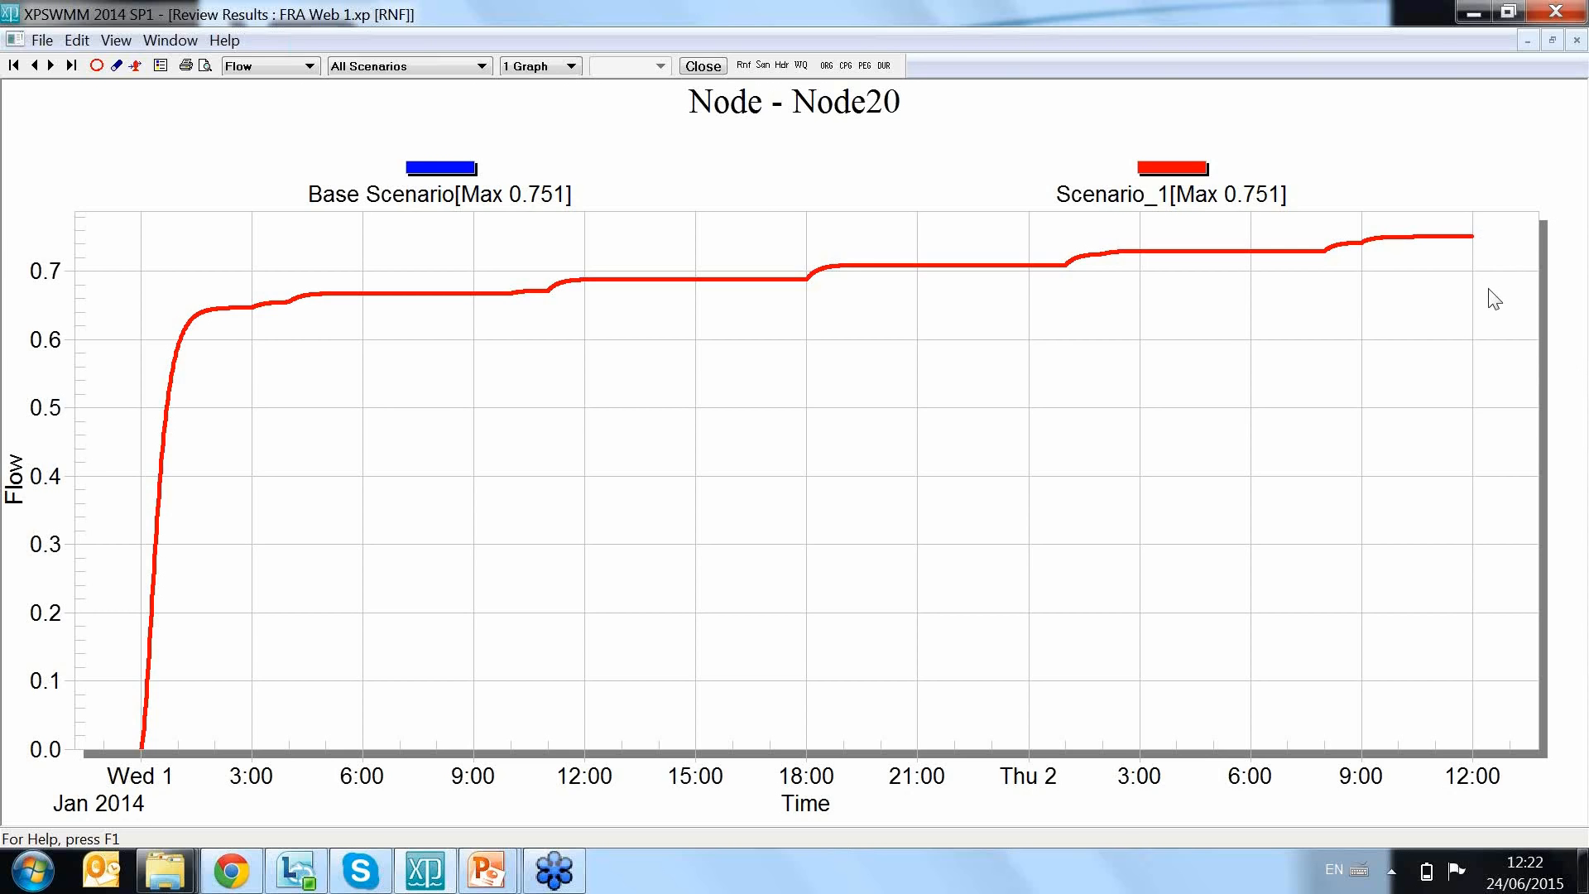
click(703, 67)
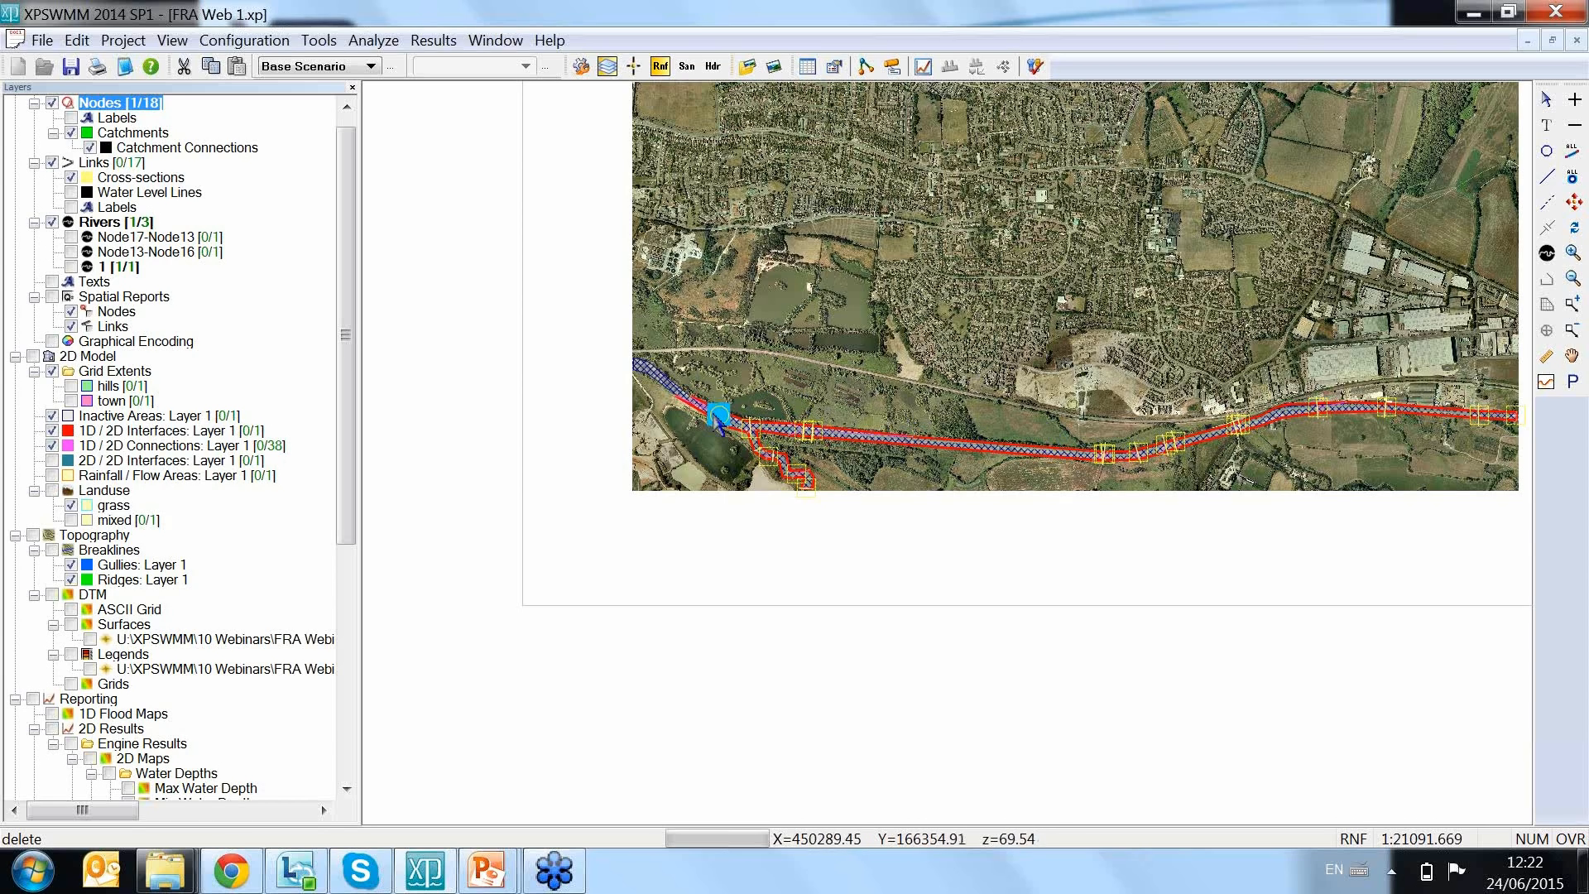
Step: Reopen Node20's runoff data, examine the imperviousness and sub-catchment 1's rainfall and infiltration options, and close it without changes
click(716, 416)
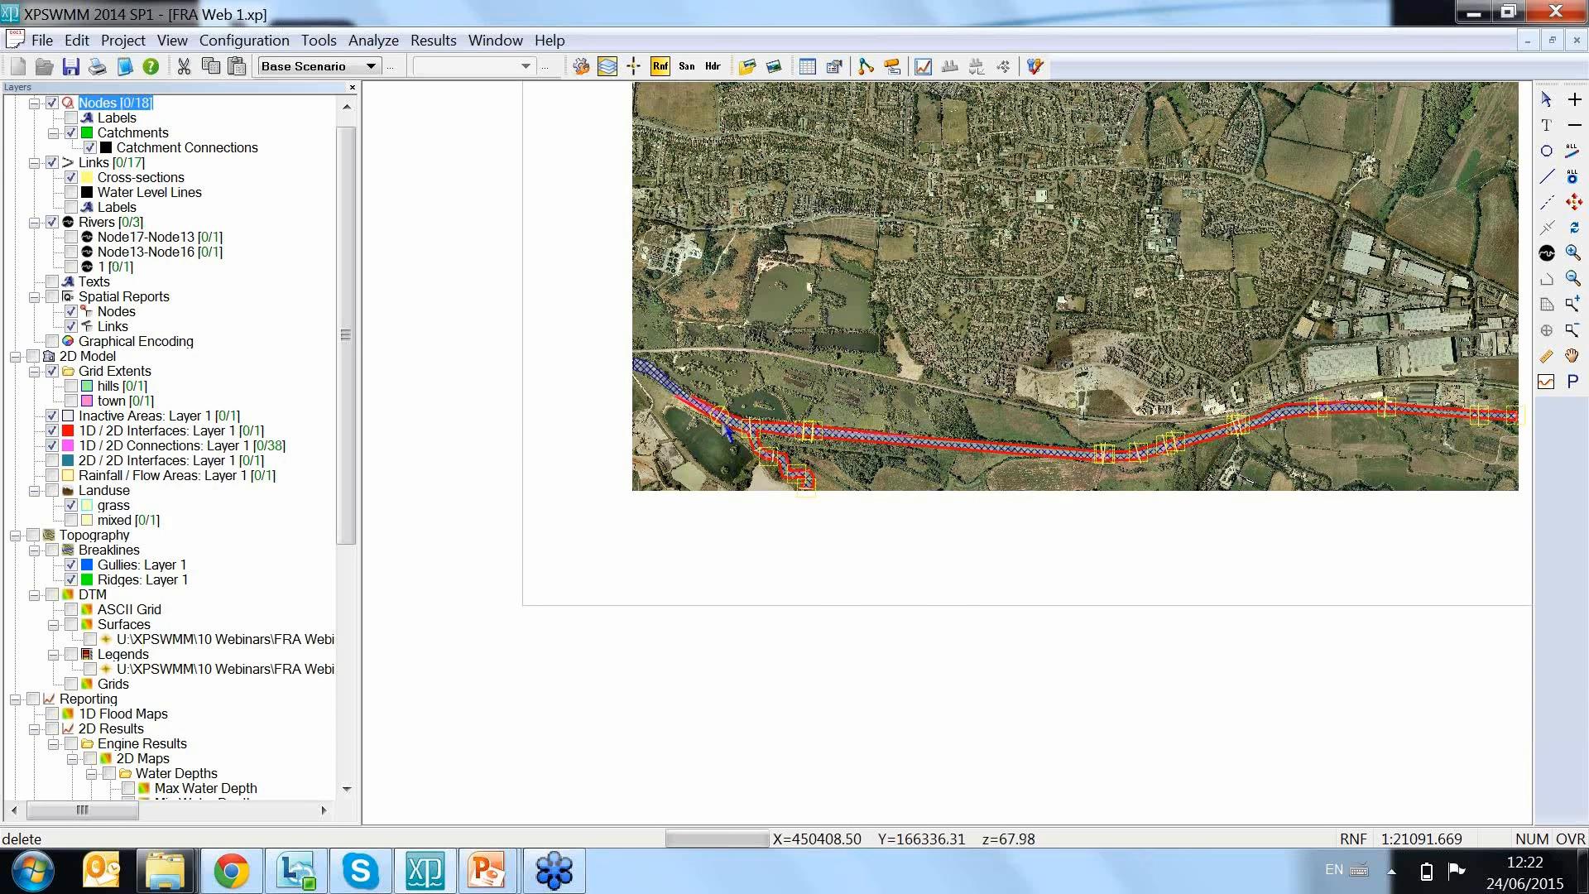
click(749, 428)
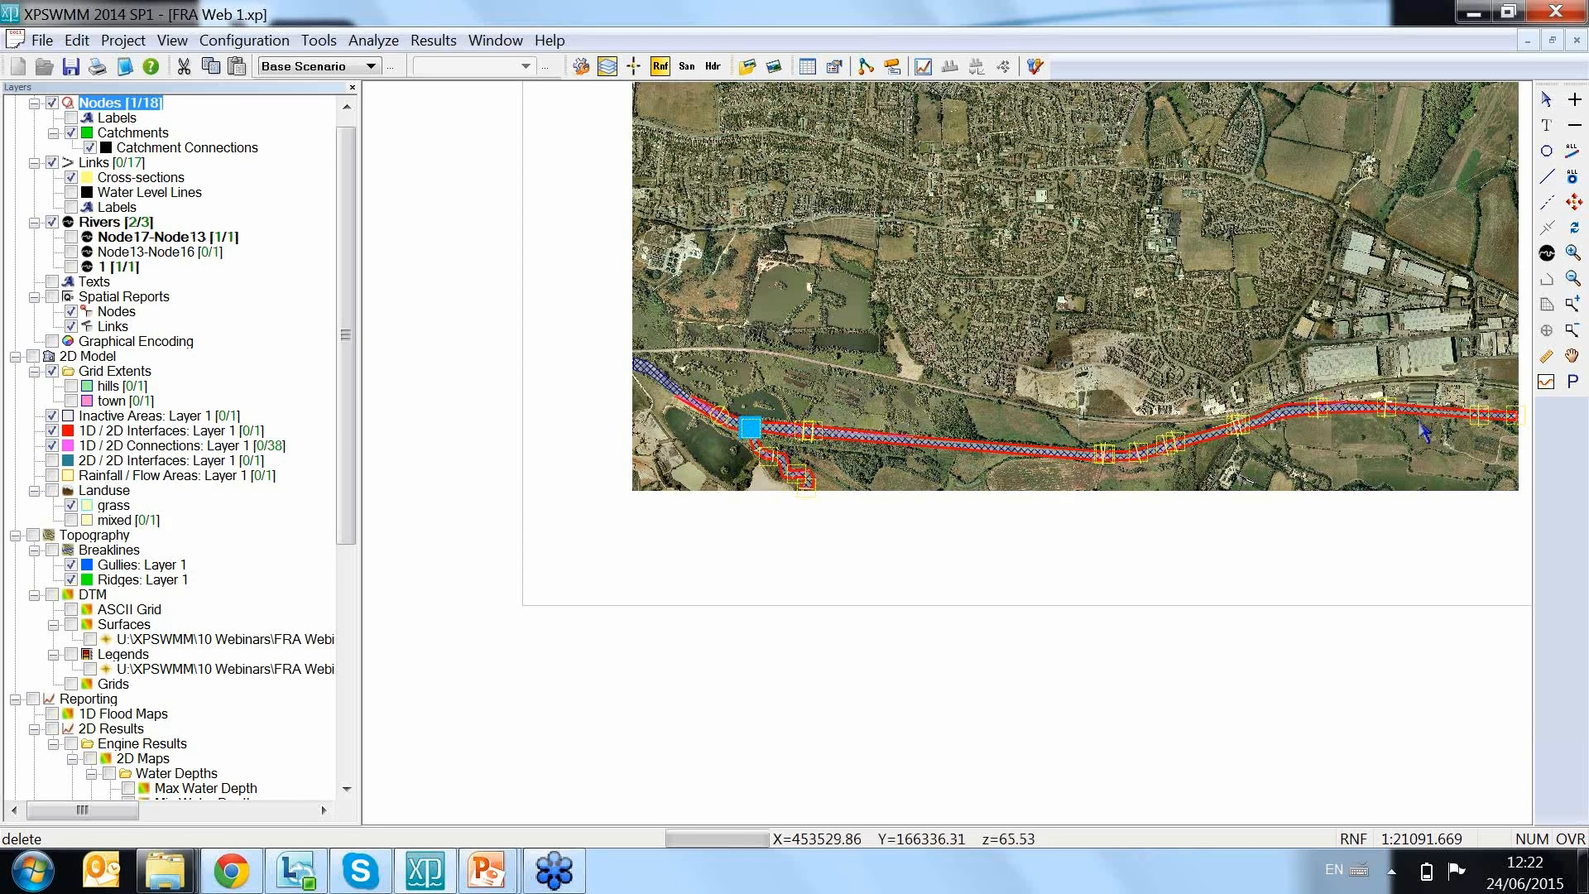
double_click(751, 426)
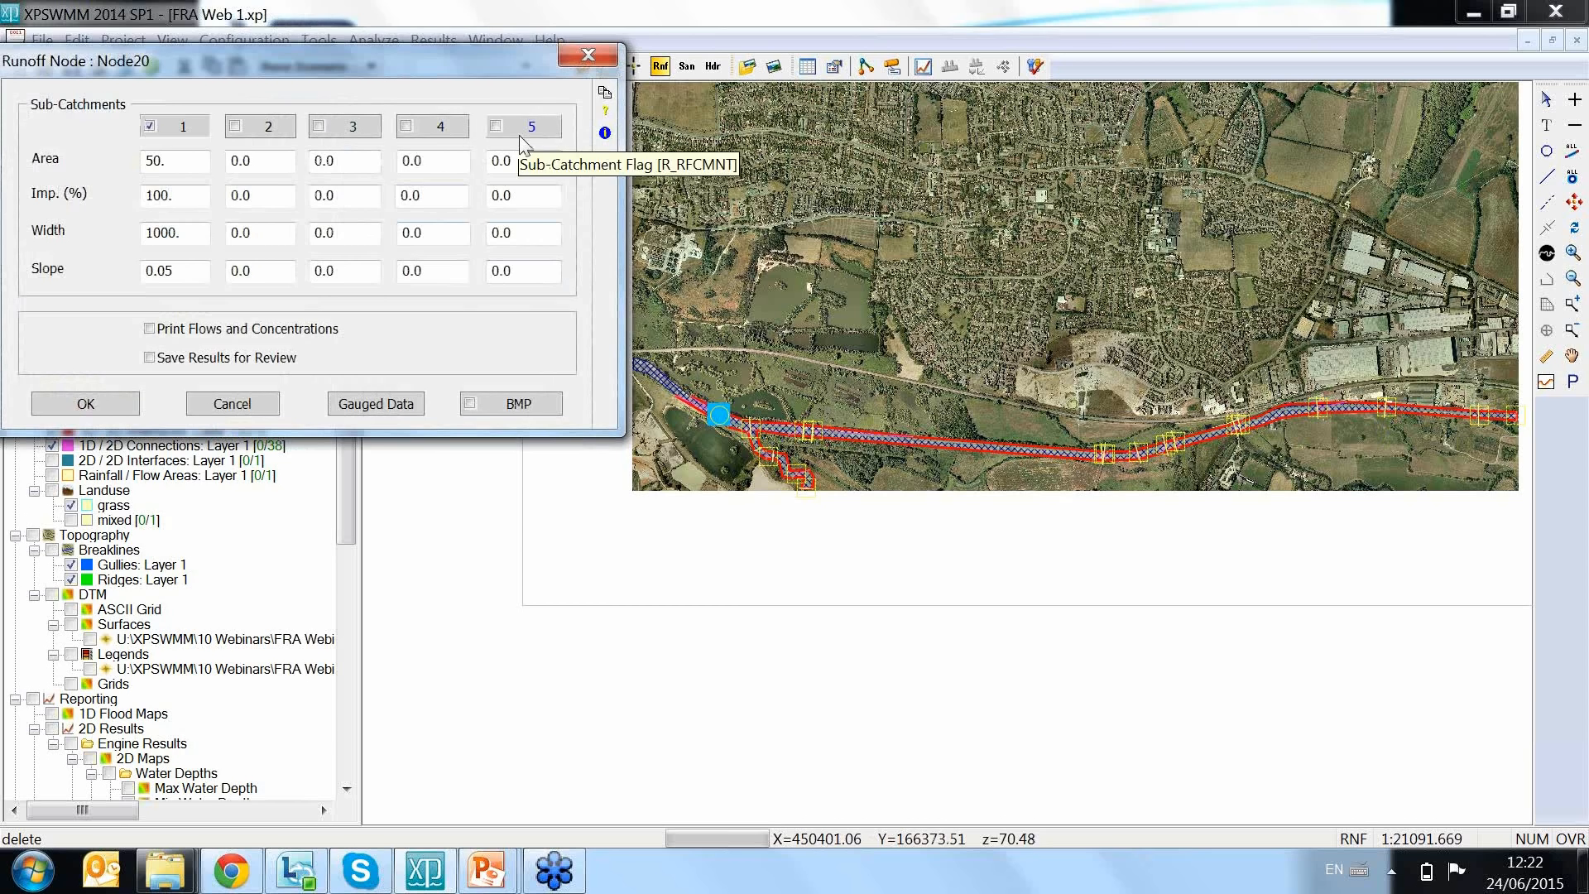
click(141, 195)
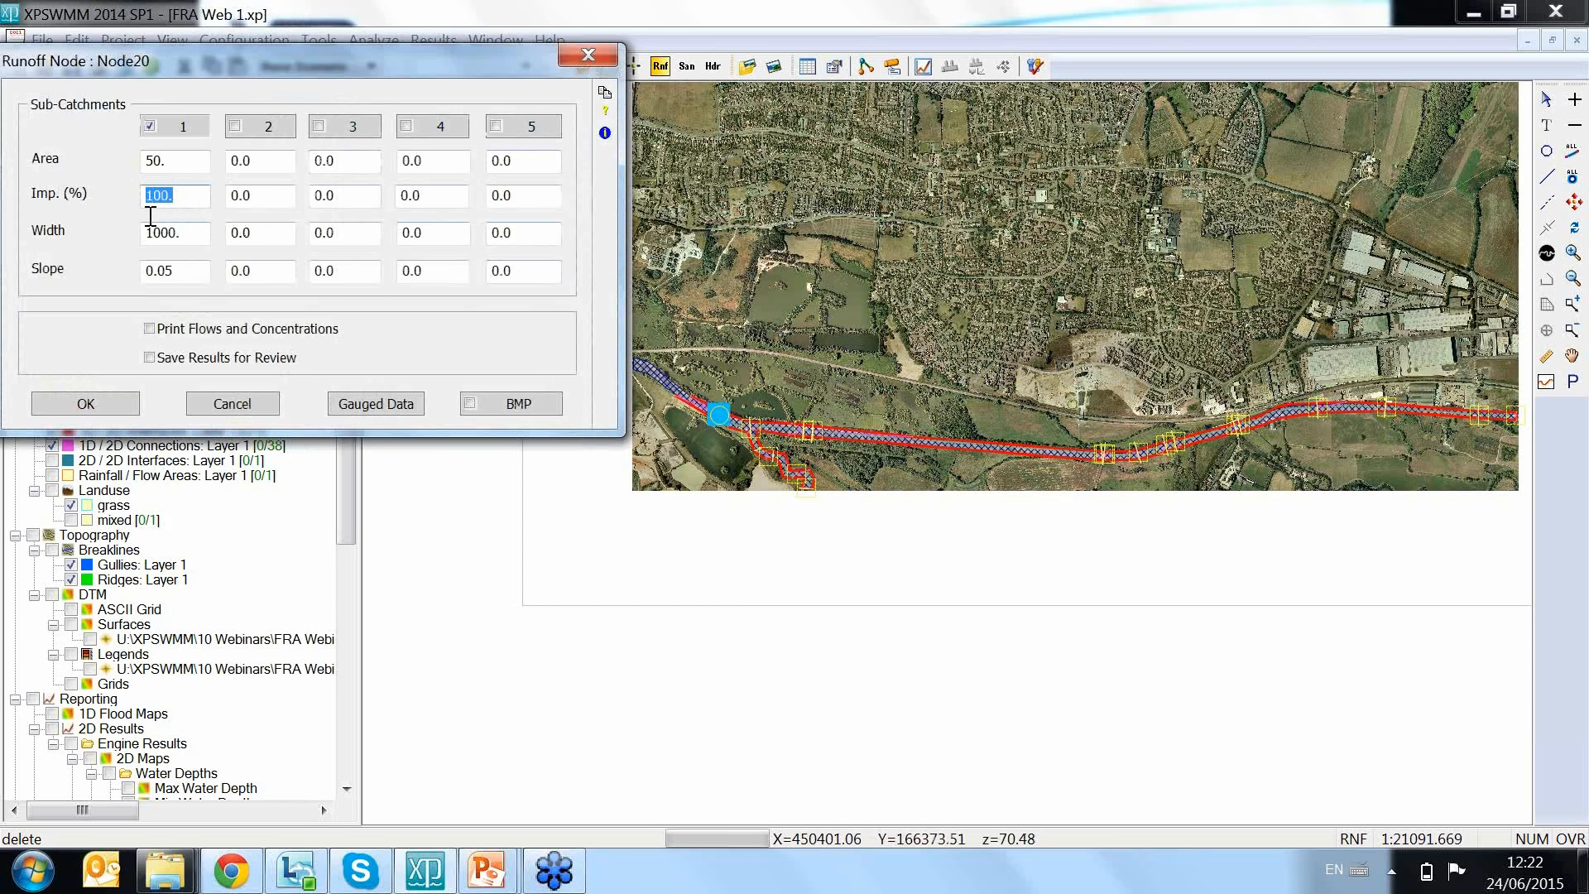
click(261, 160)
click(173, 131)
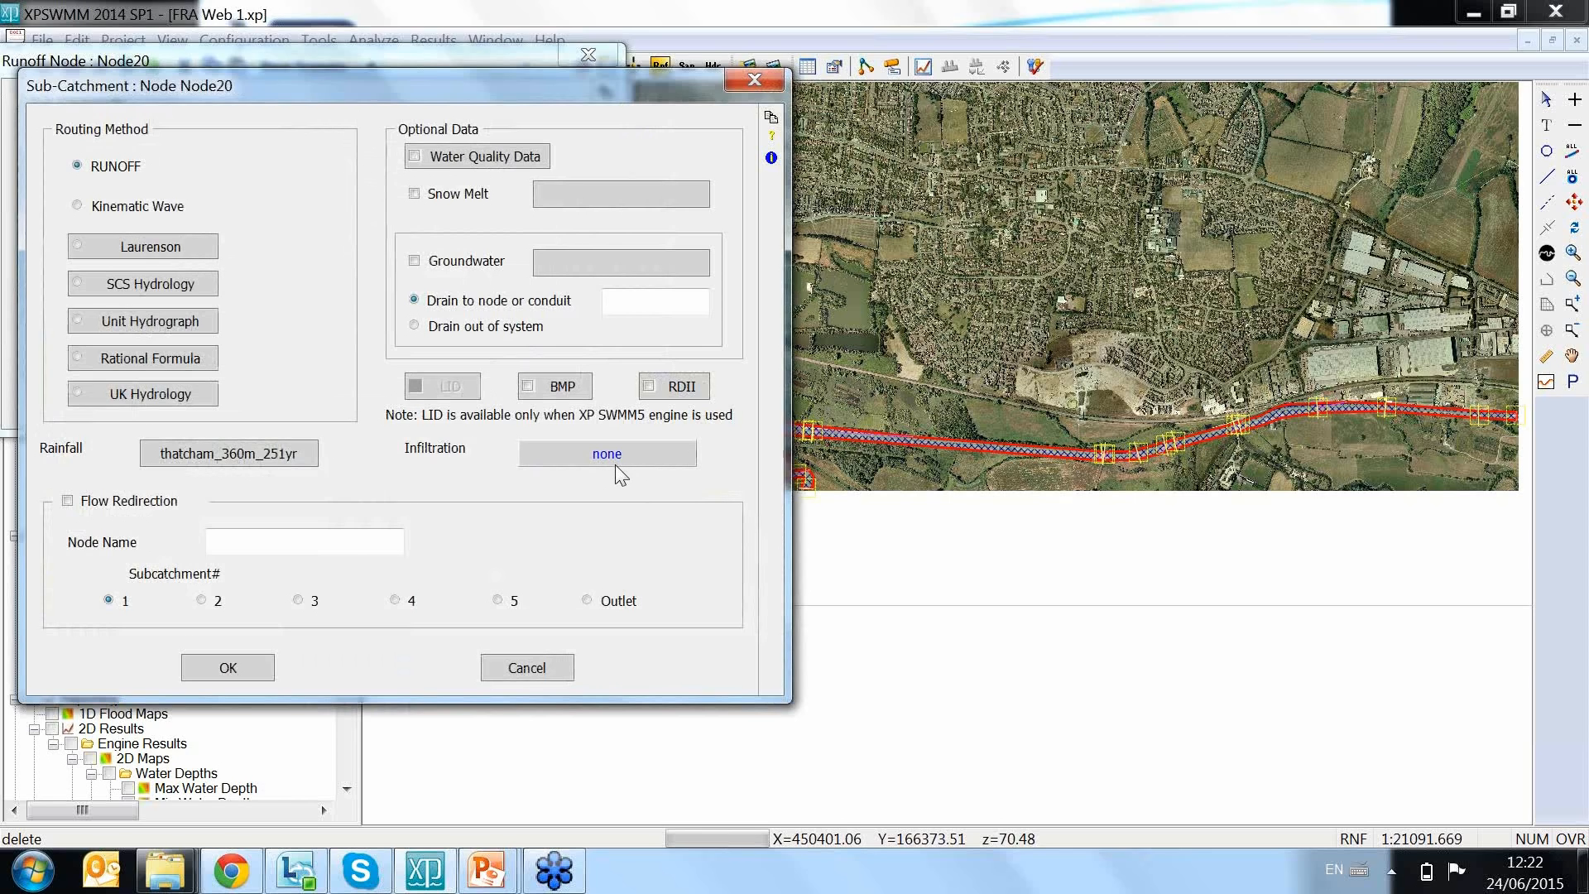
click(614, 464)
click(534, 671)
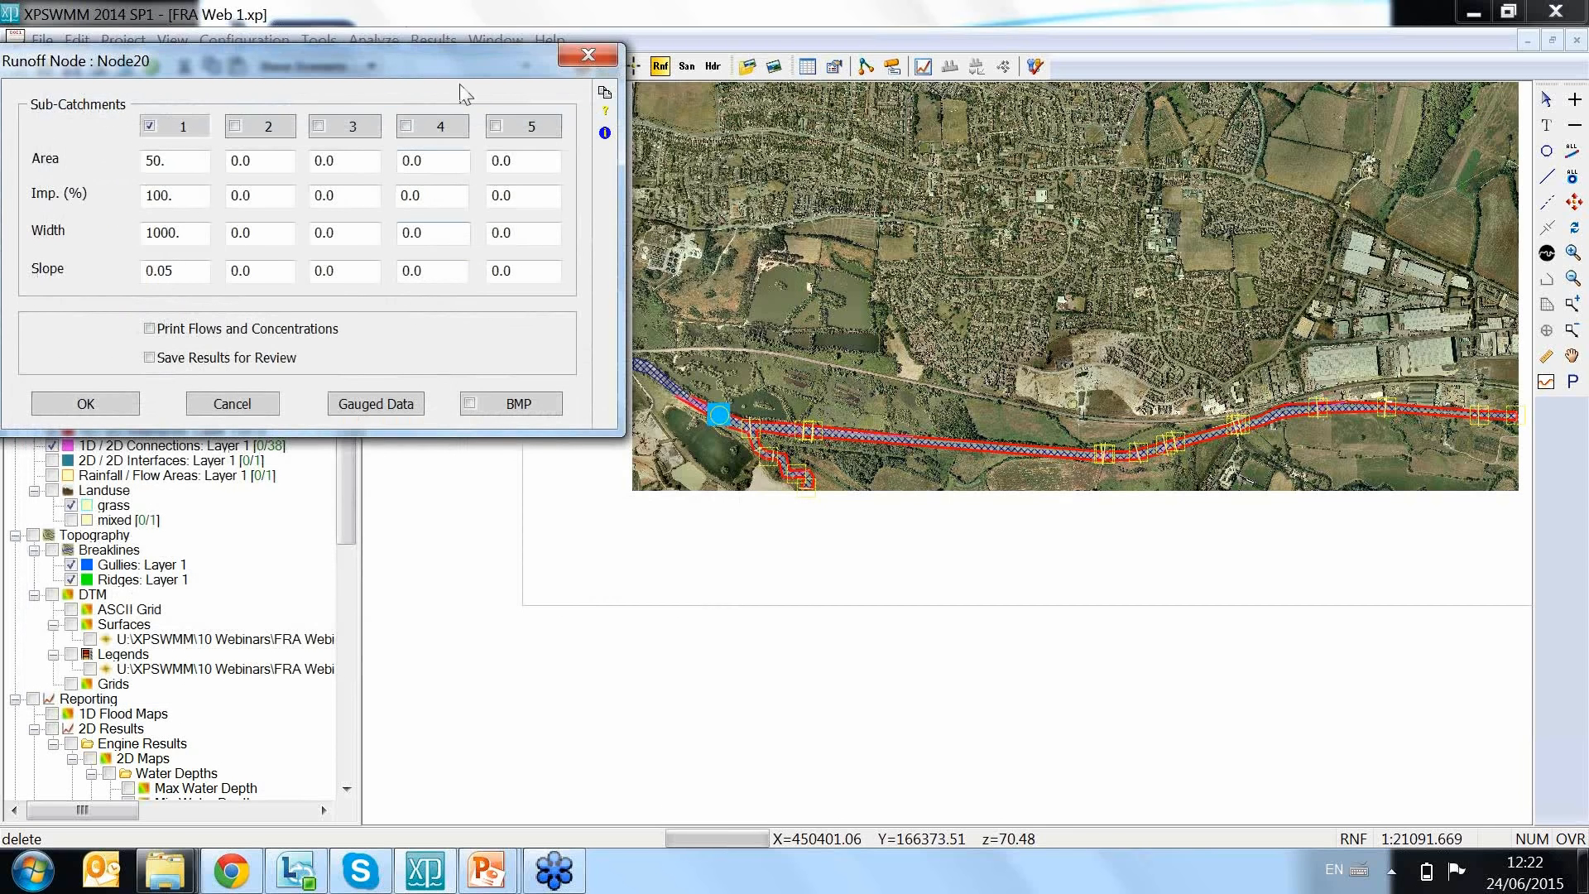
click(587, 57)
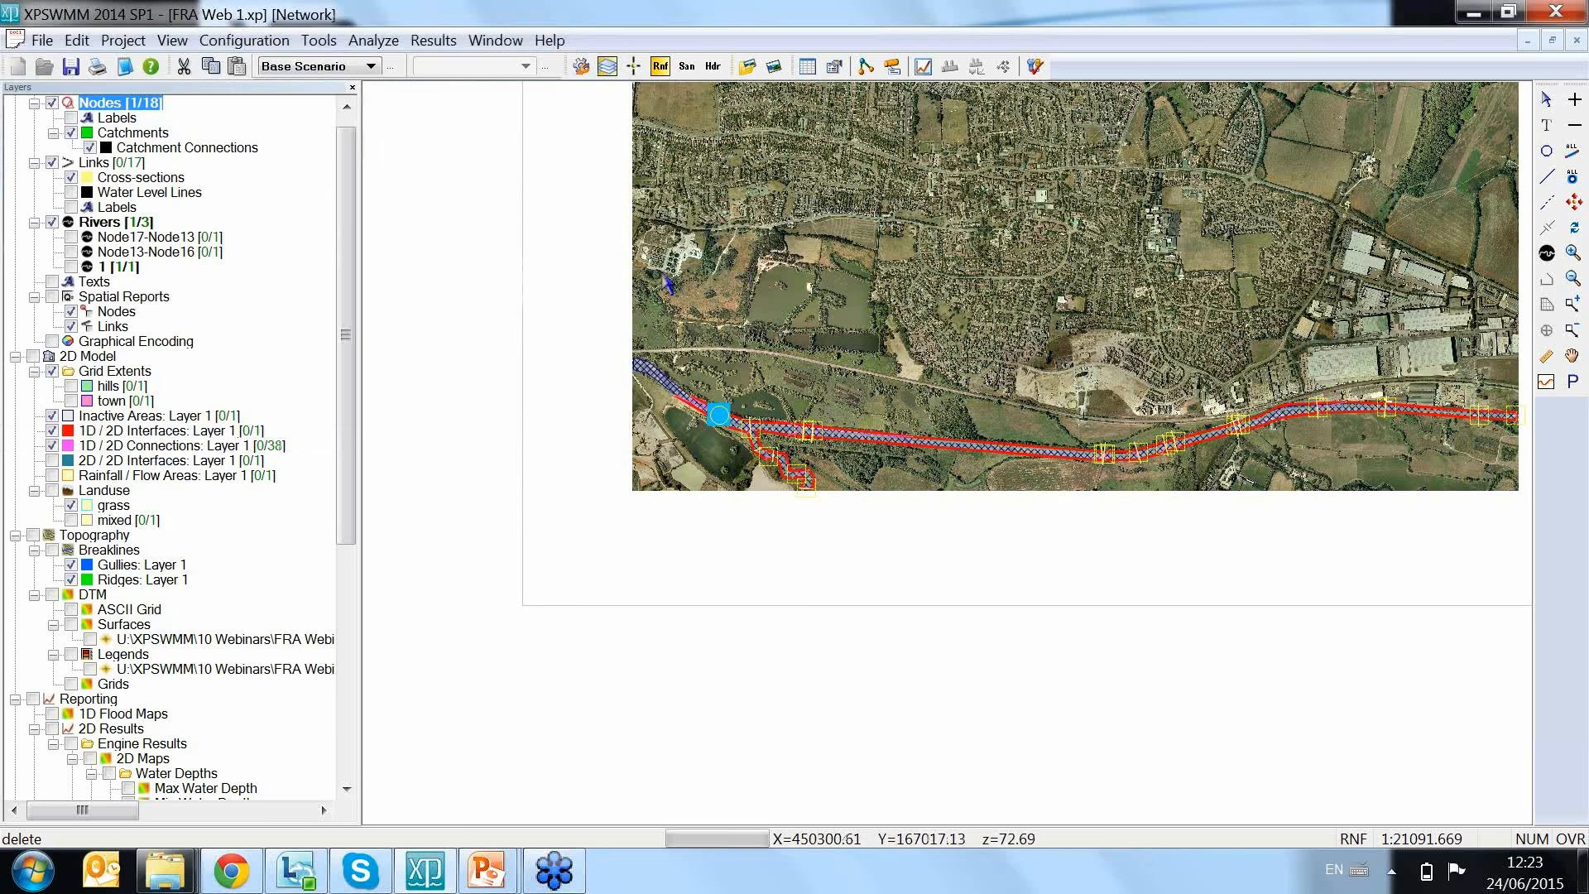
Step: Return to Hydraulics (Hdr) mode and make Scenario_1 the active scenario
click(715, 70)
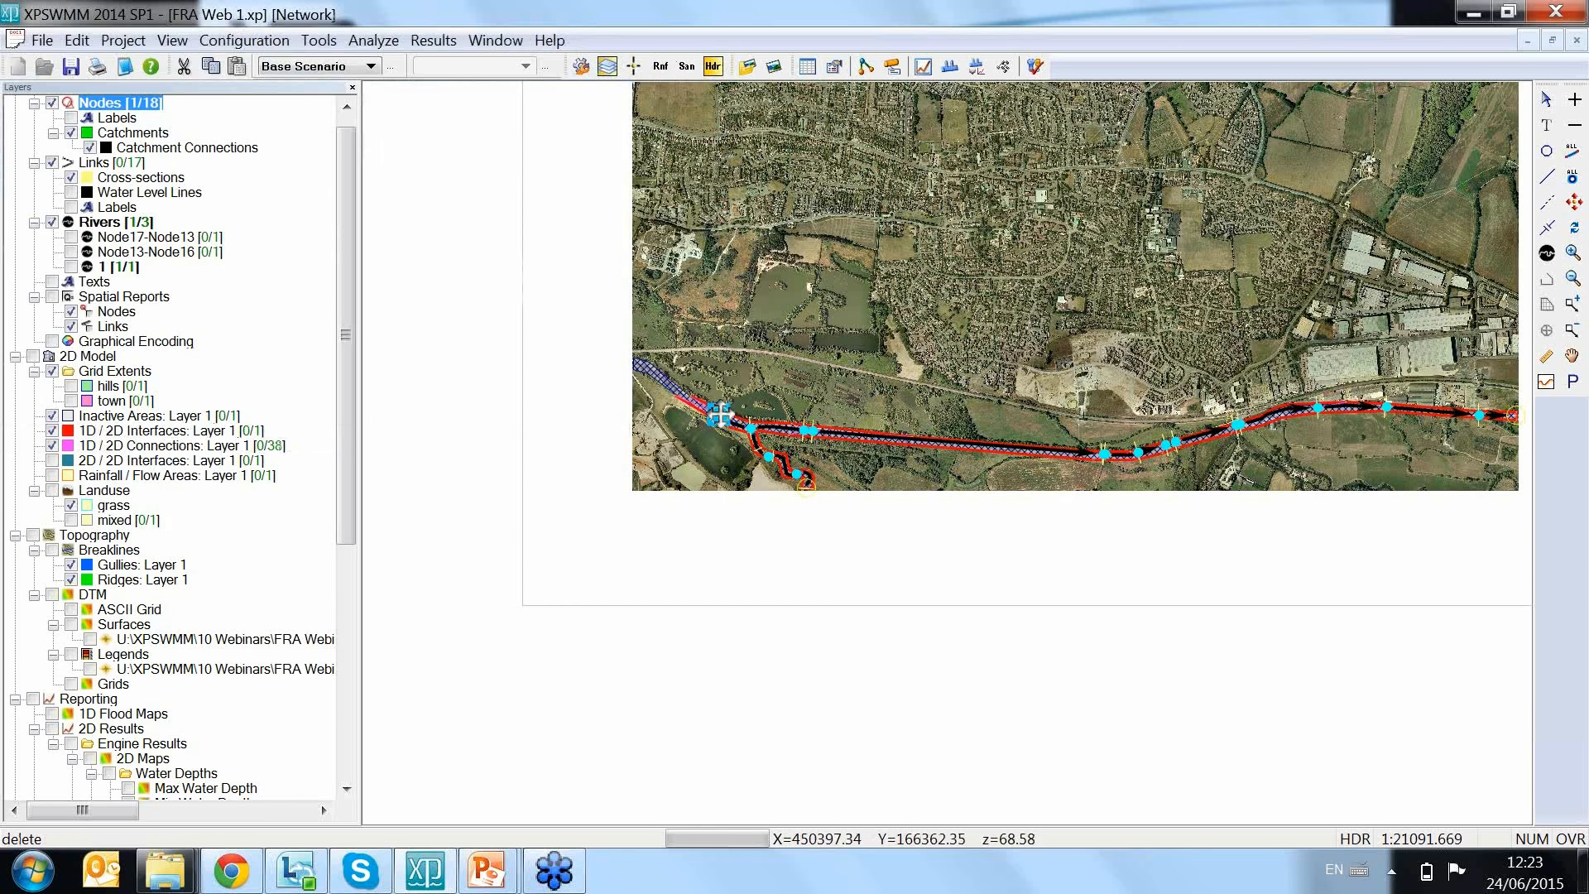
click(369, 67)
click(320, 98)
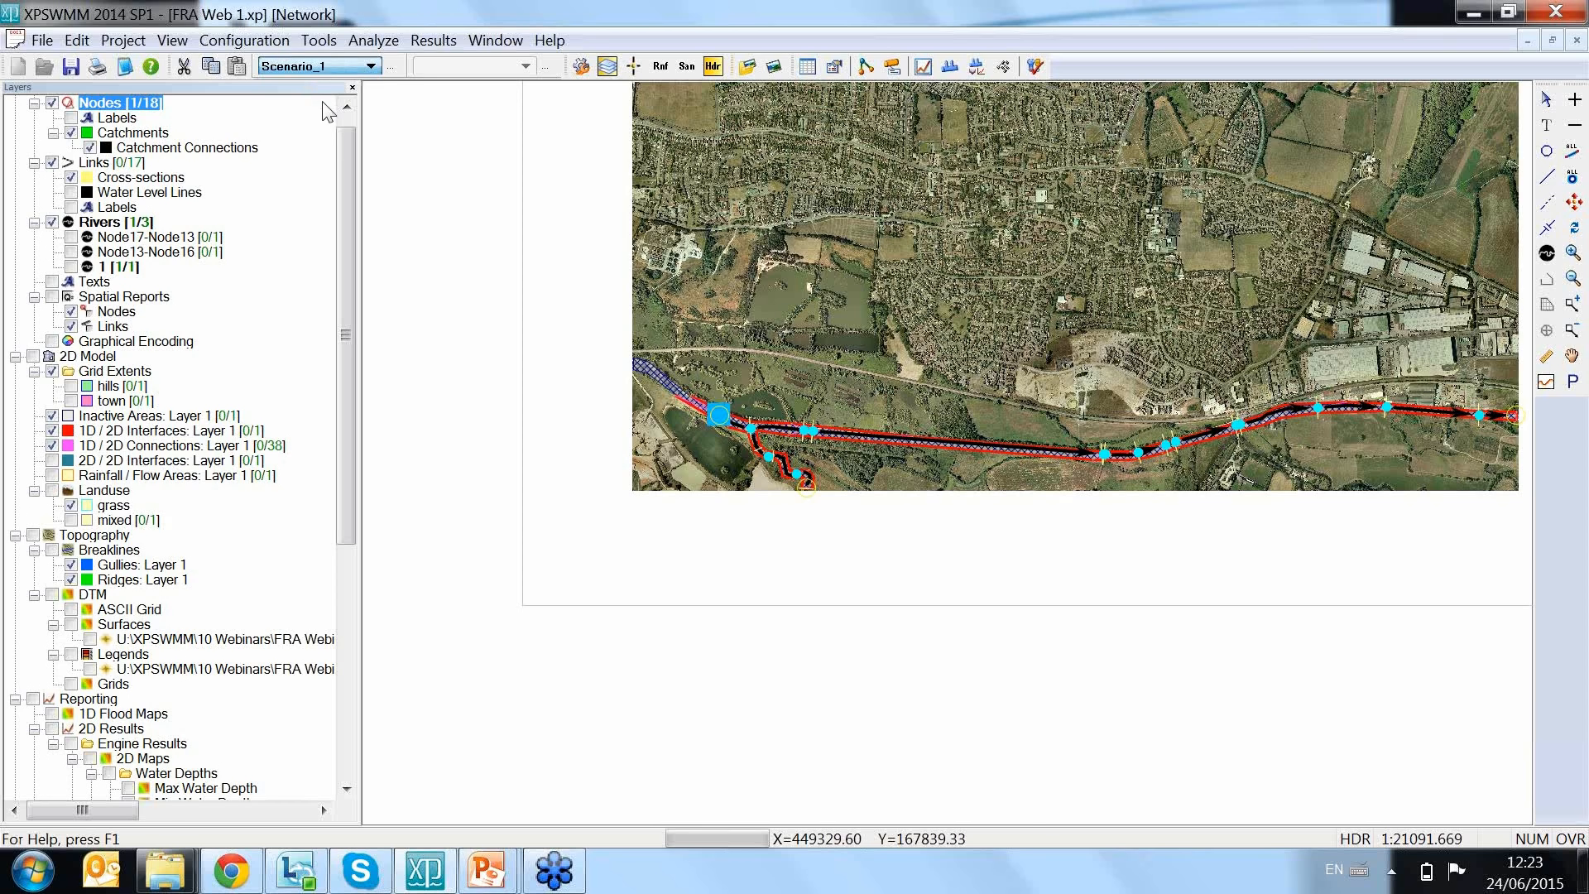
Step: Open Node20's river data and examine its constant inflow and its user inflow hydrograph
double_click(718, 417)
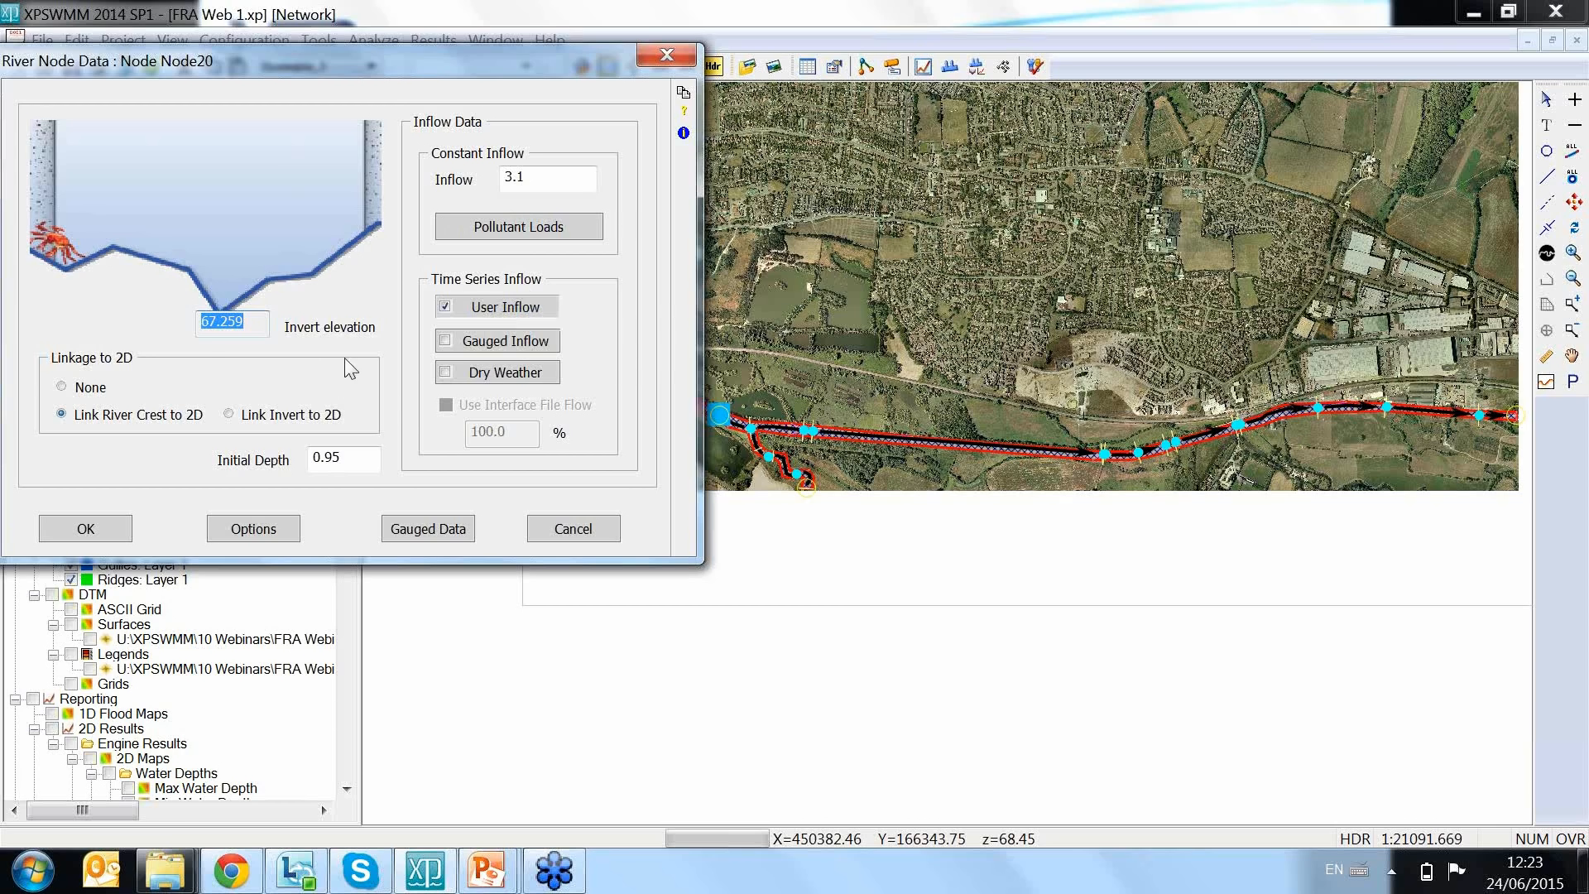
key(Tab)
click(527, 177)
drag(527, 173, 494, 172)
click(551, 176)
click(505, 308)
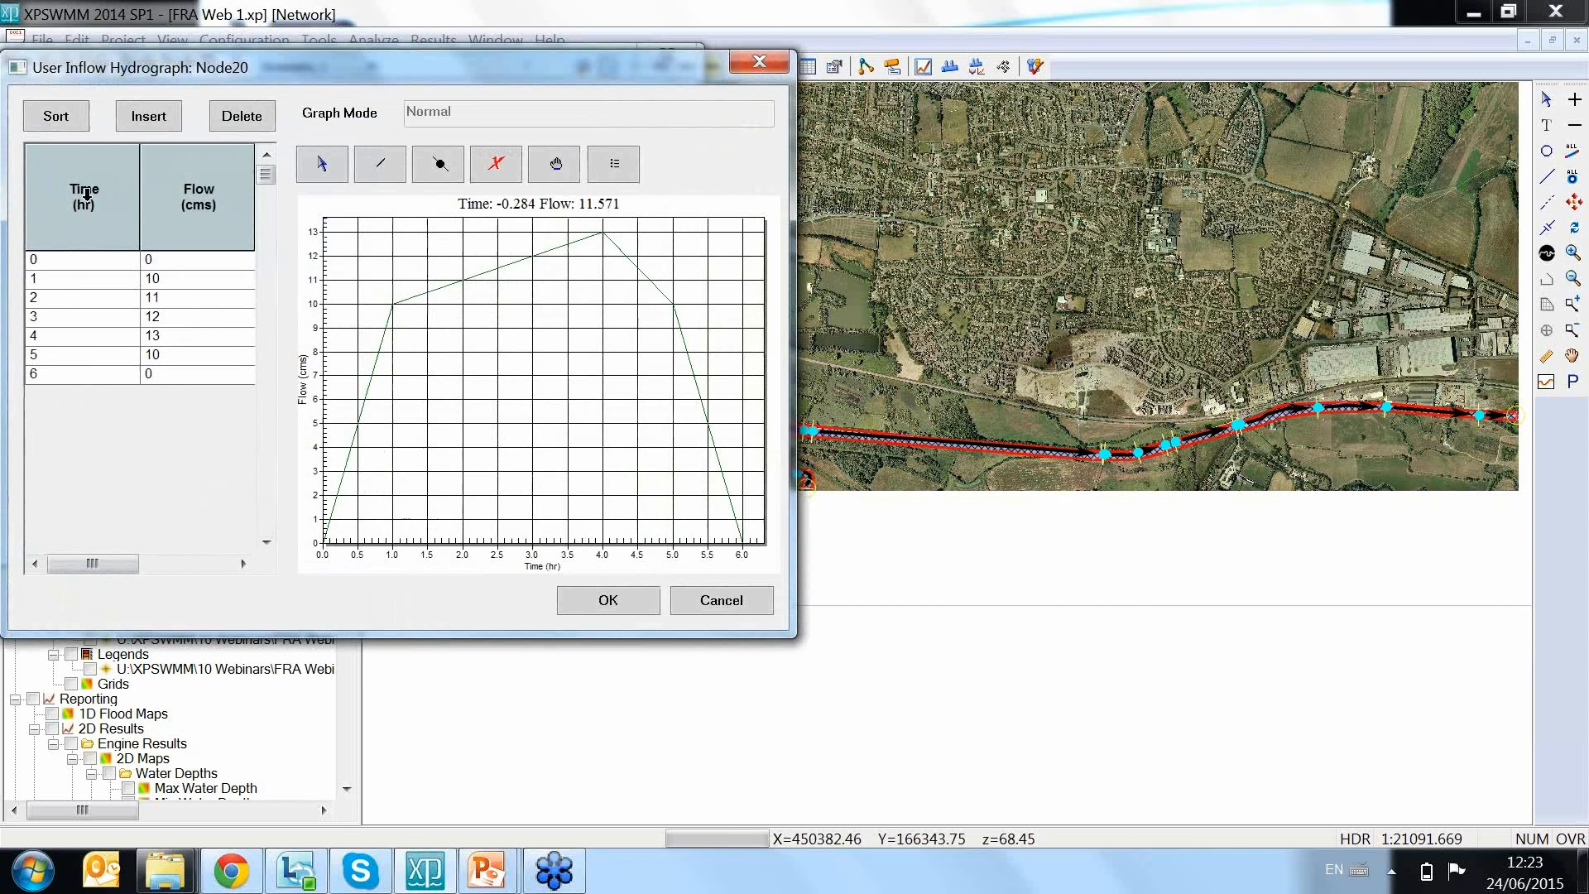
click(755, 64)
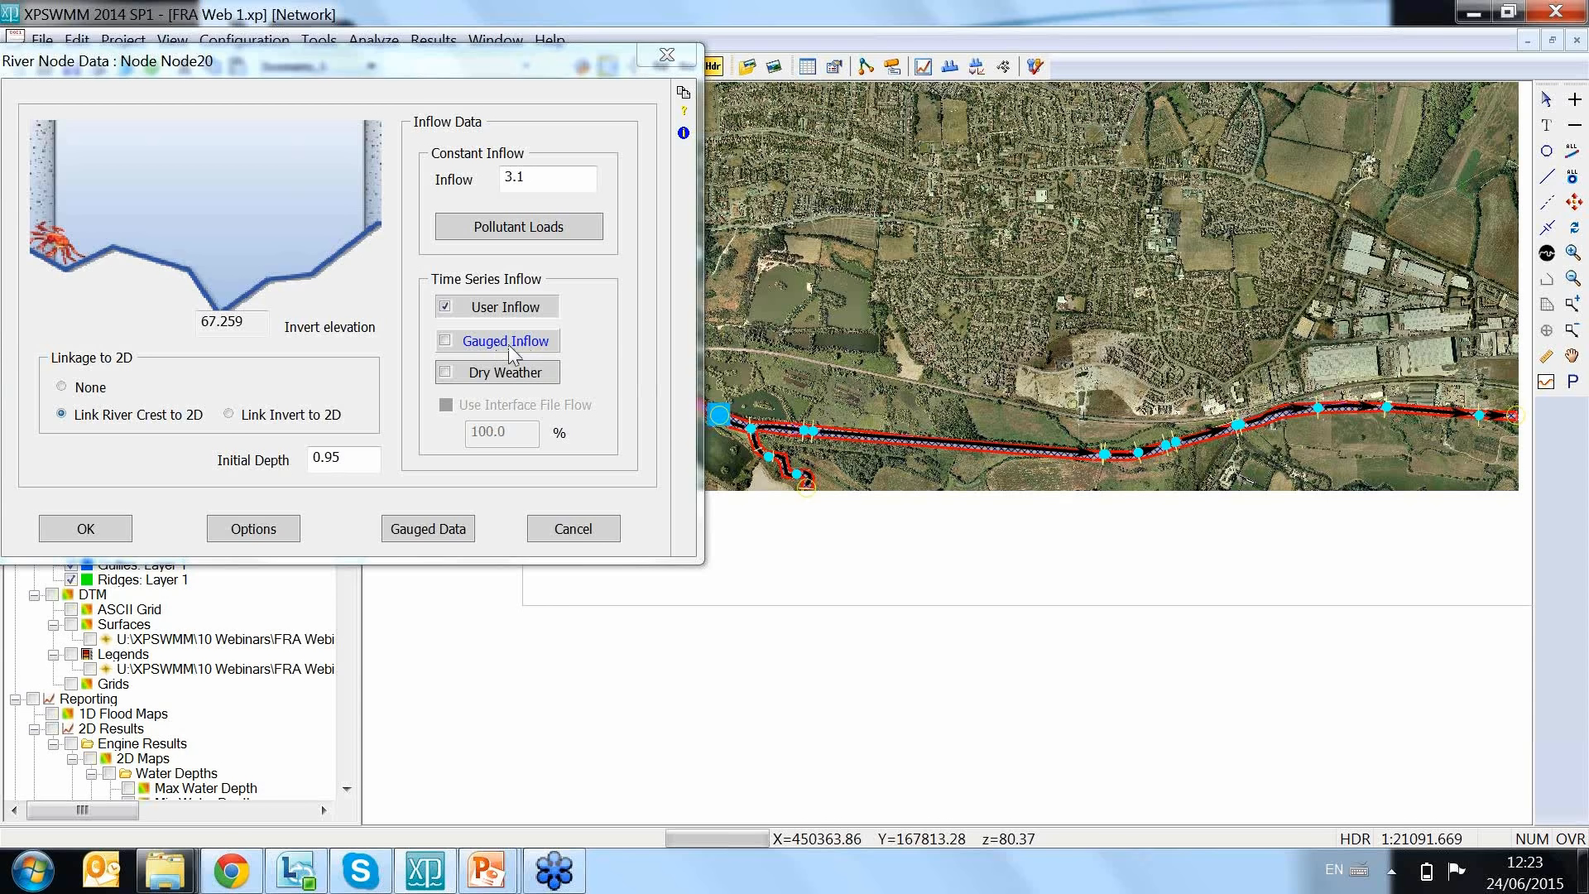
Step: Examine Node20's gauged inflow file selection and gauged data options, leave gauged inflow disabled, and close the river data
click(448, 344)
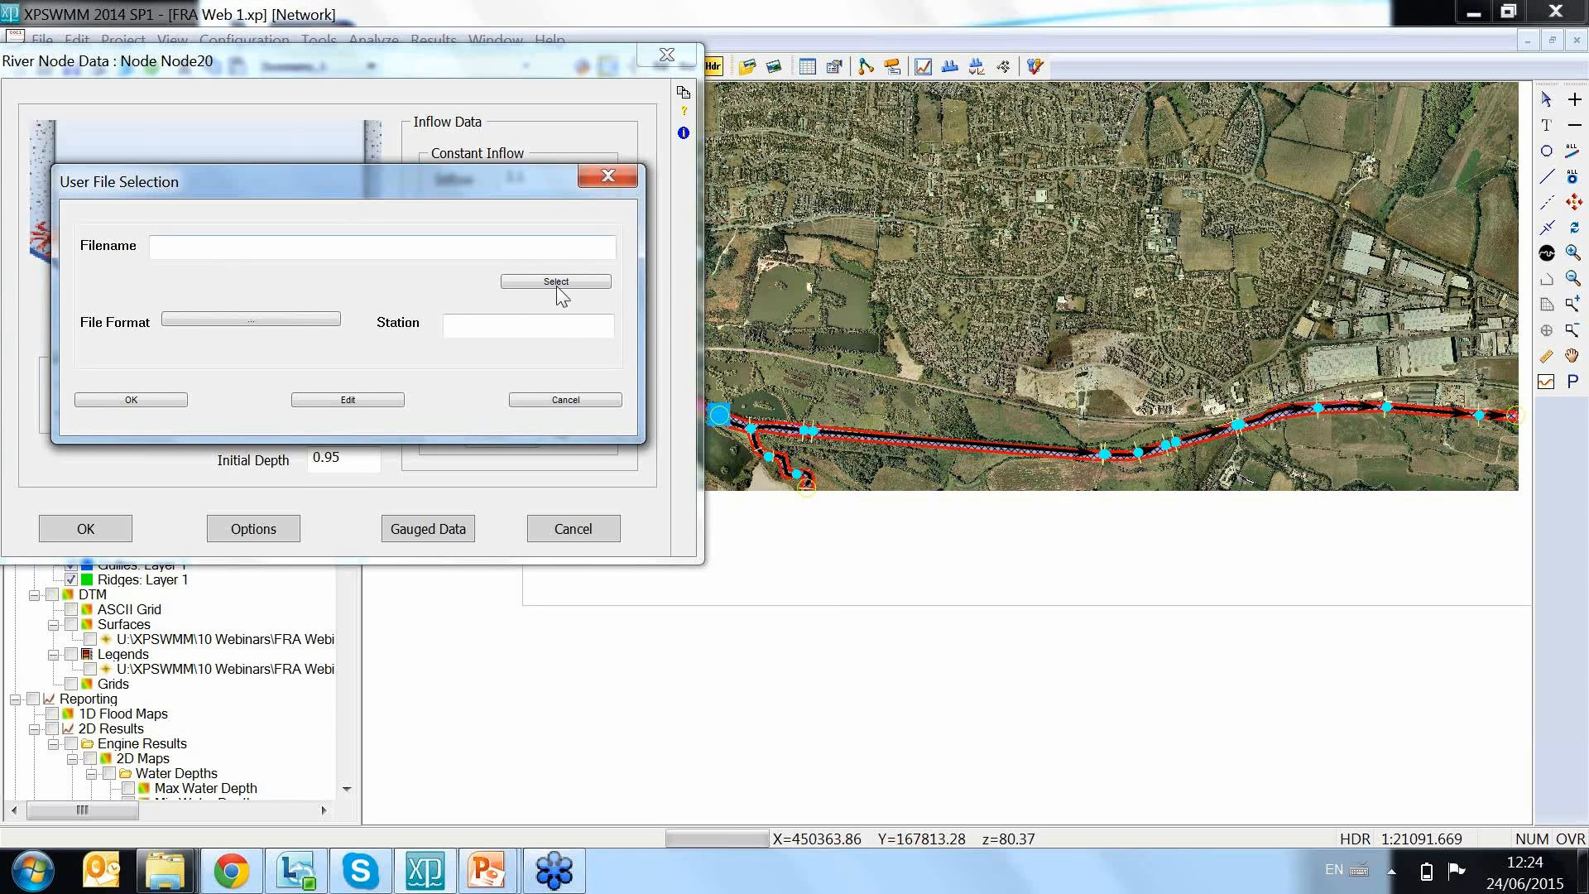
click(609, 177)
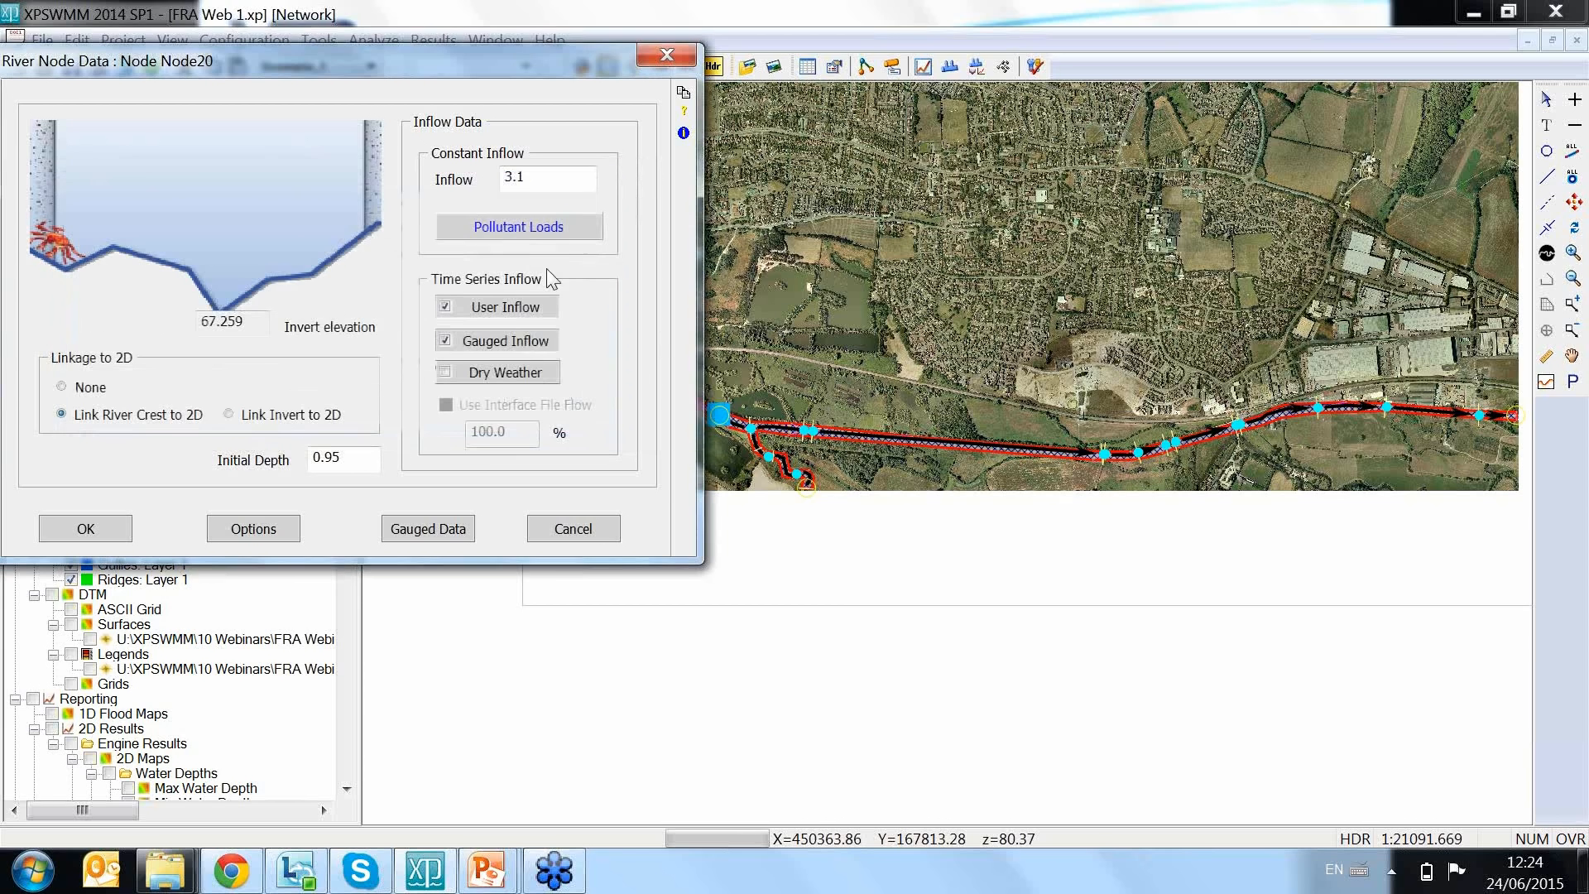
click(445, 342)
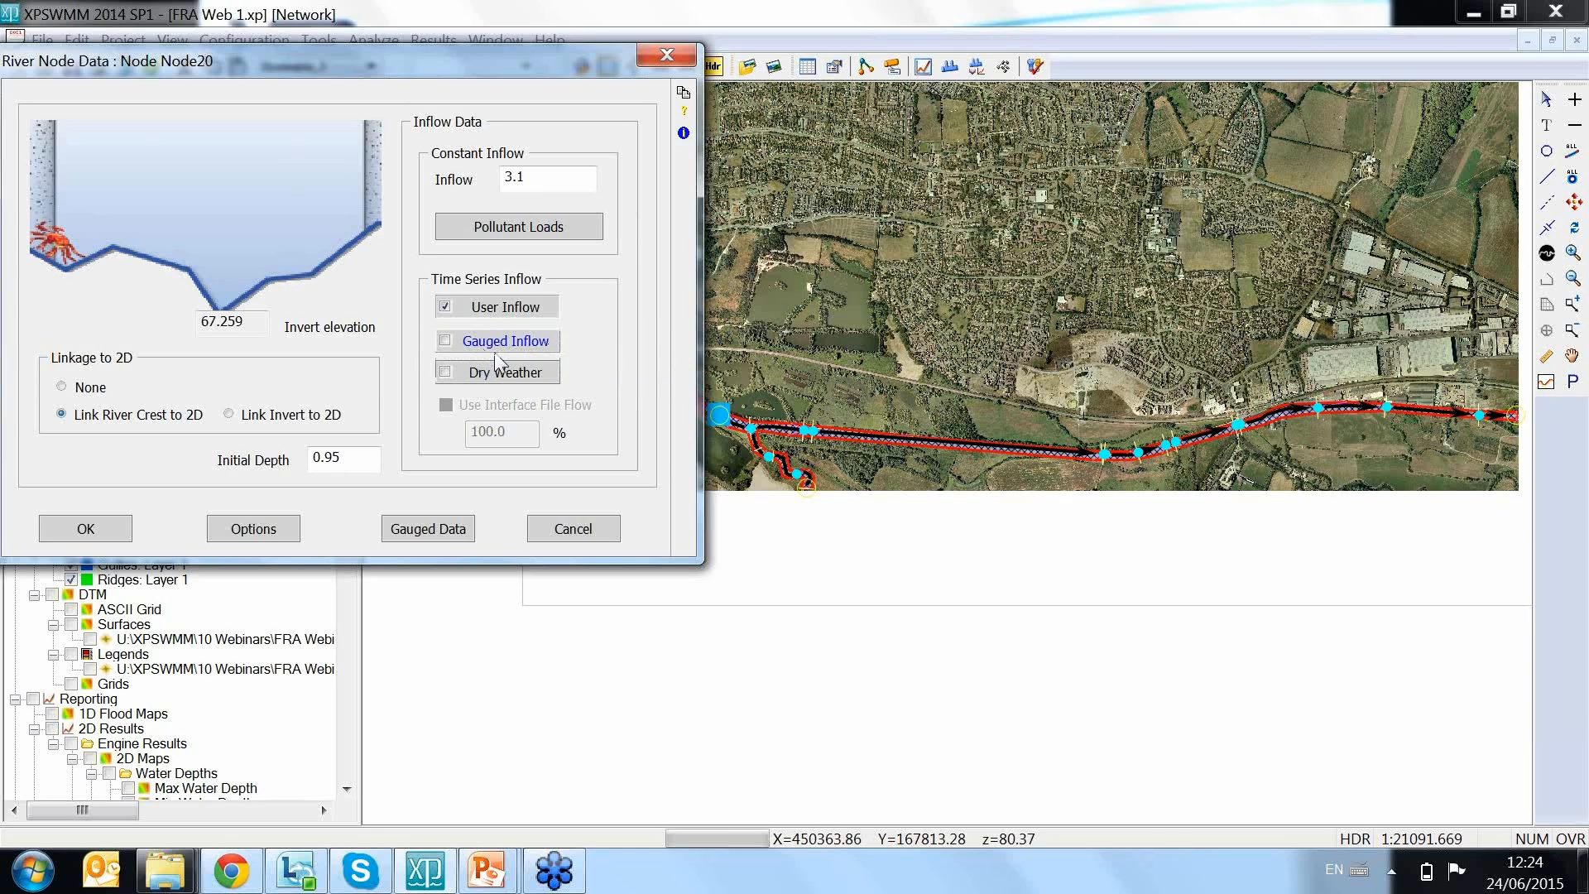
click(447, 544)
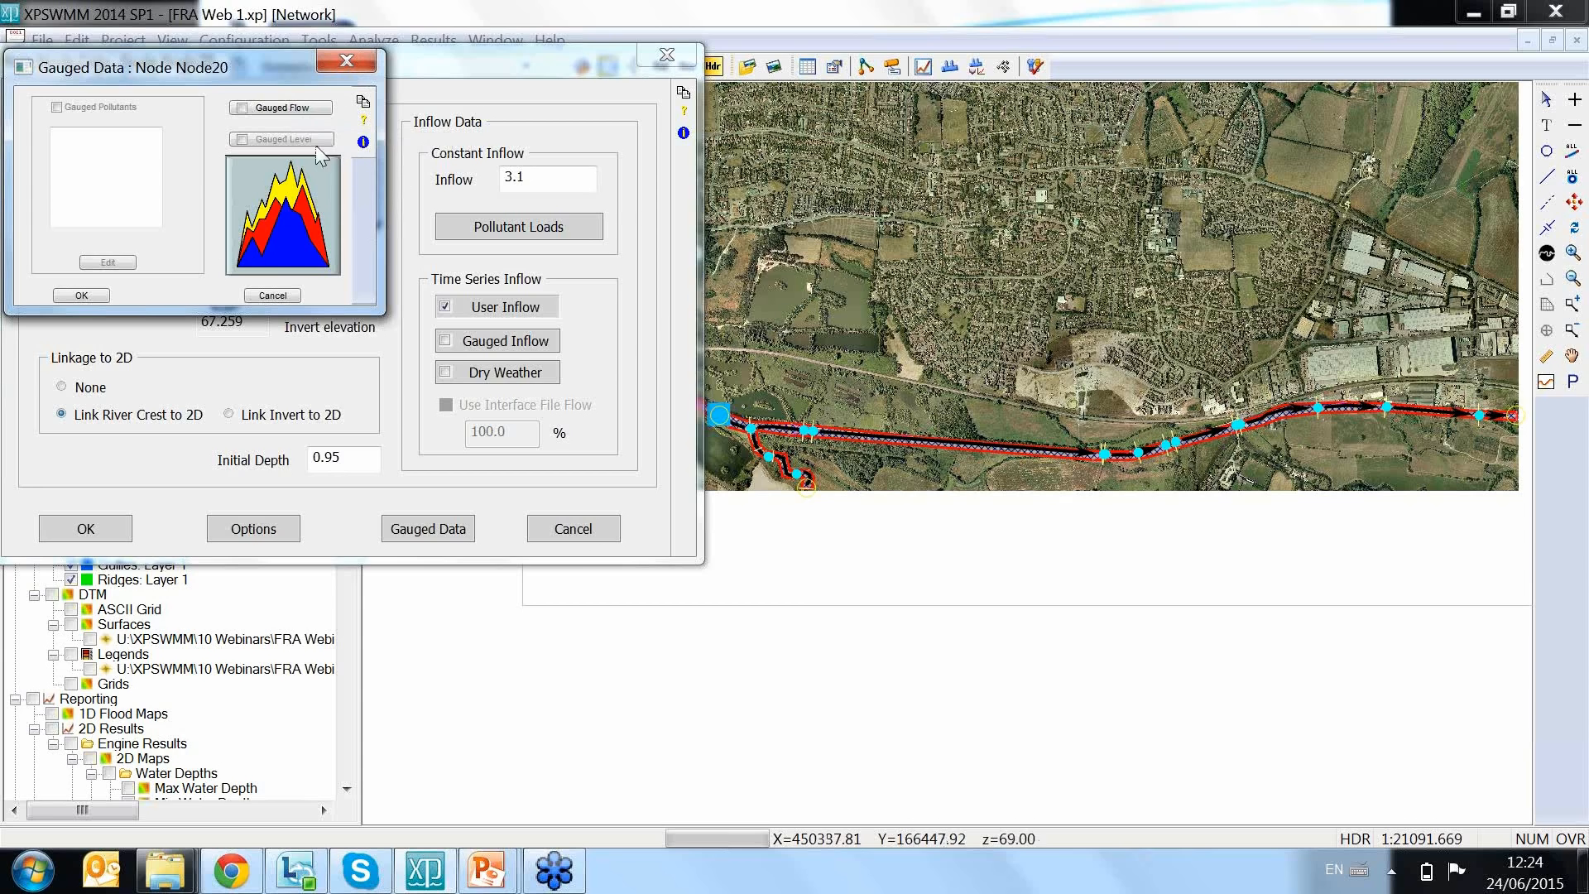
click(347, 61)
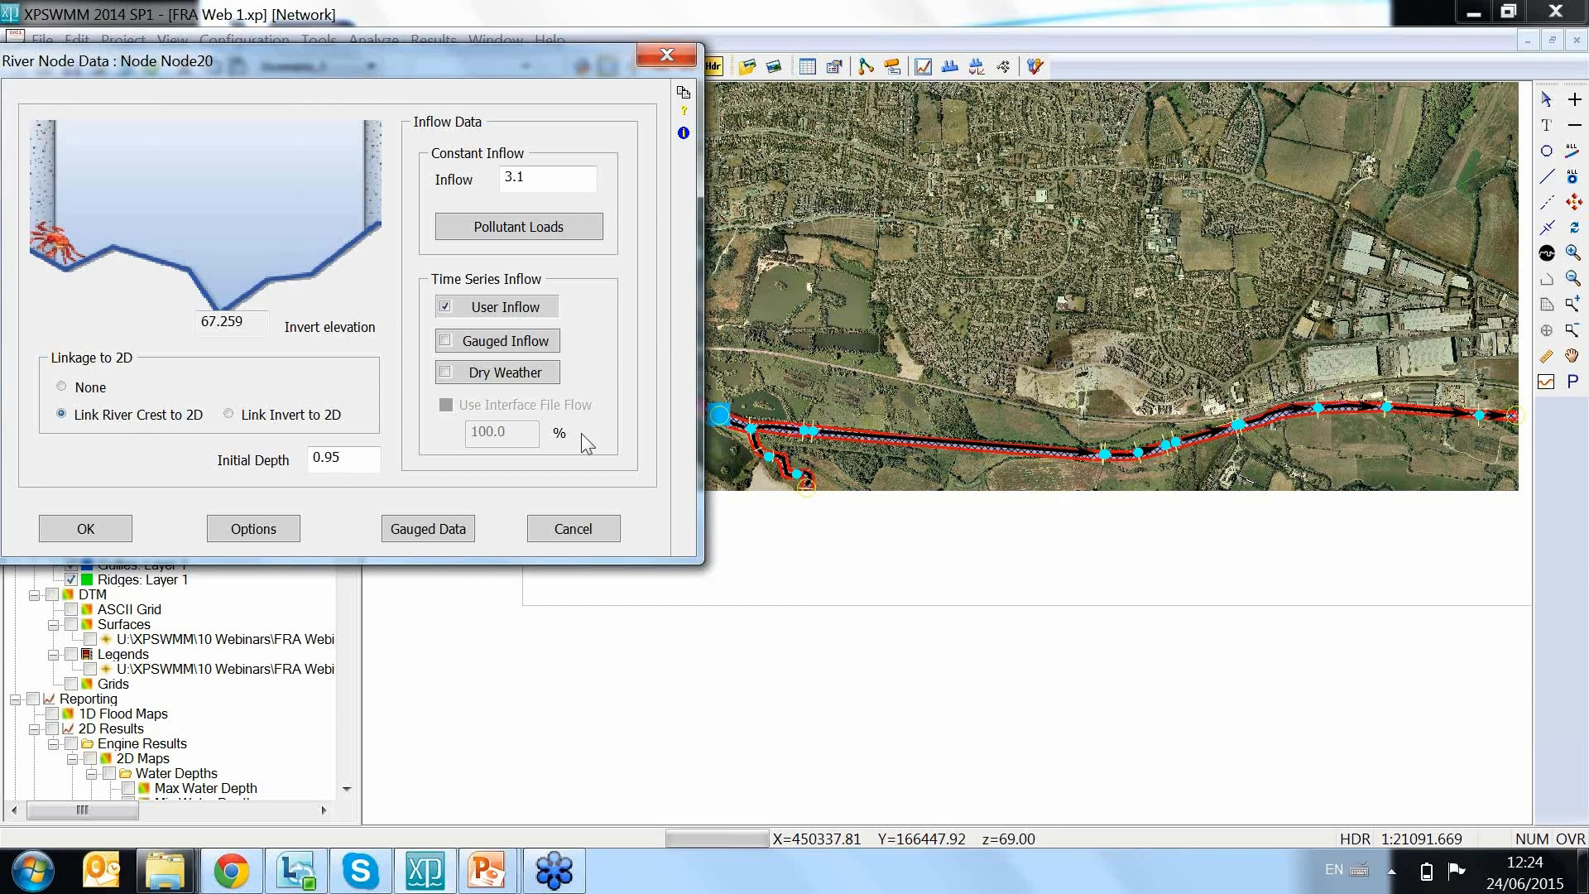
click(666, 57)
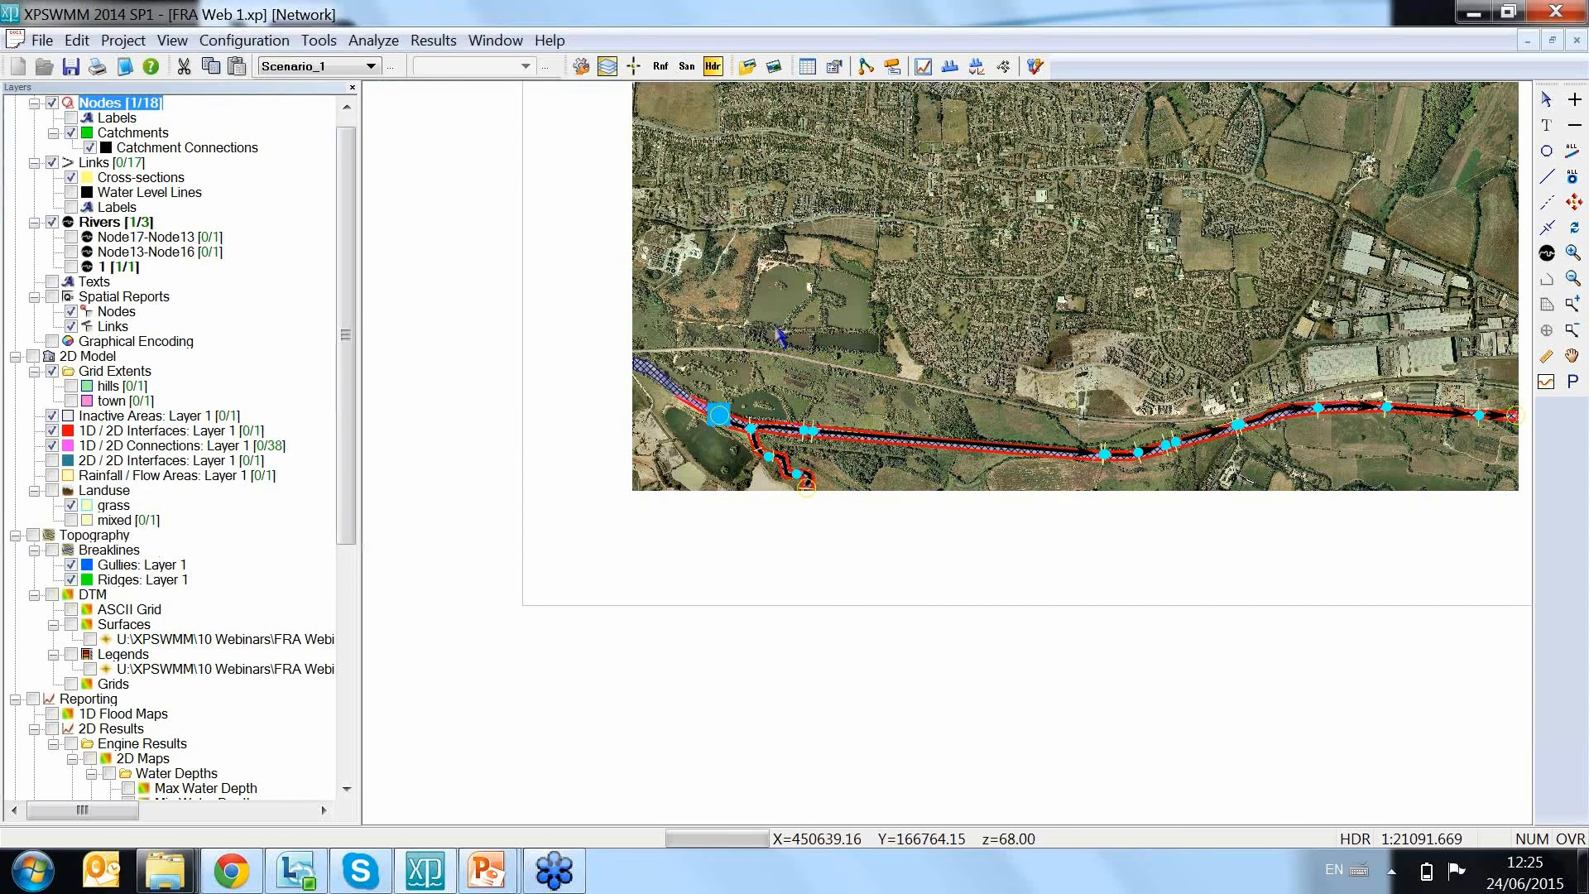
Step: Select the whole main river downstream from Node20, review its dynamic long section under Base Scenario, and clear the selection
click(765, 374)
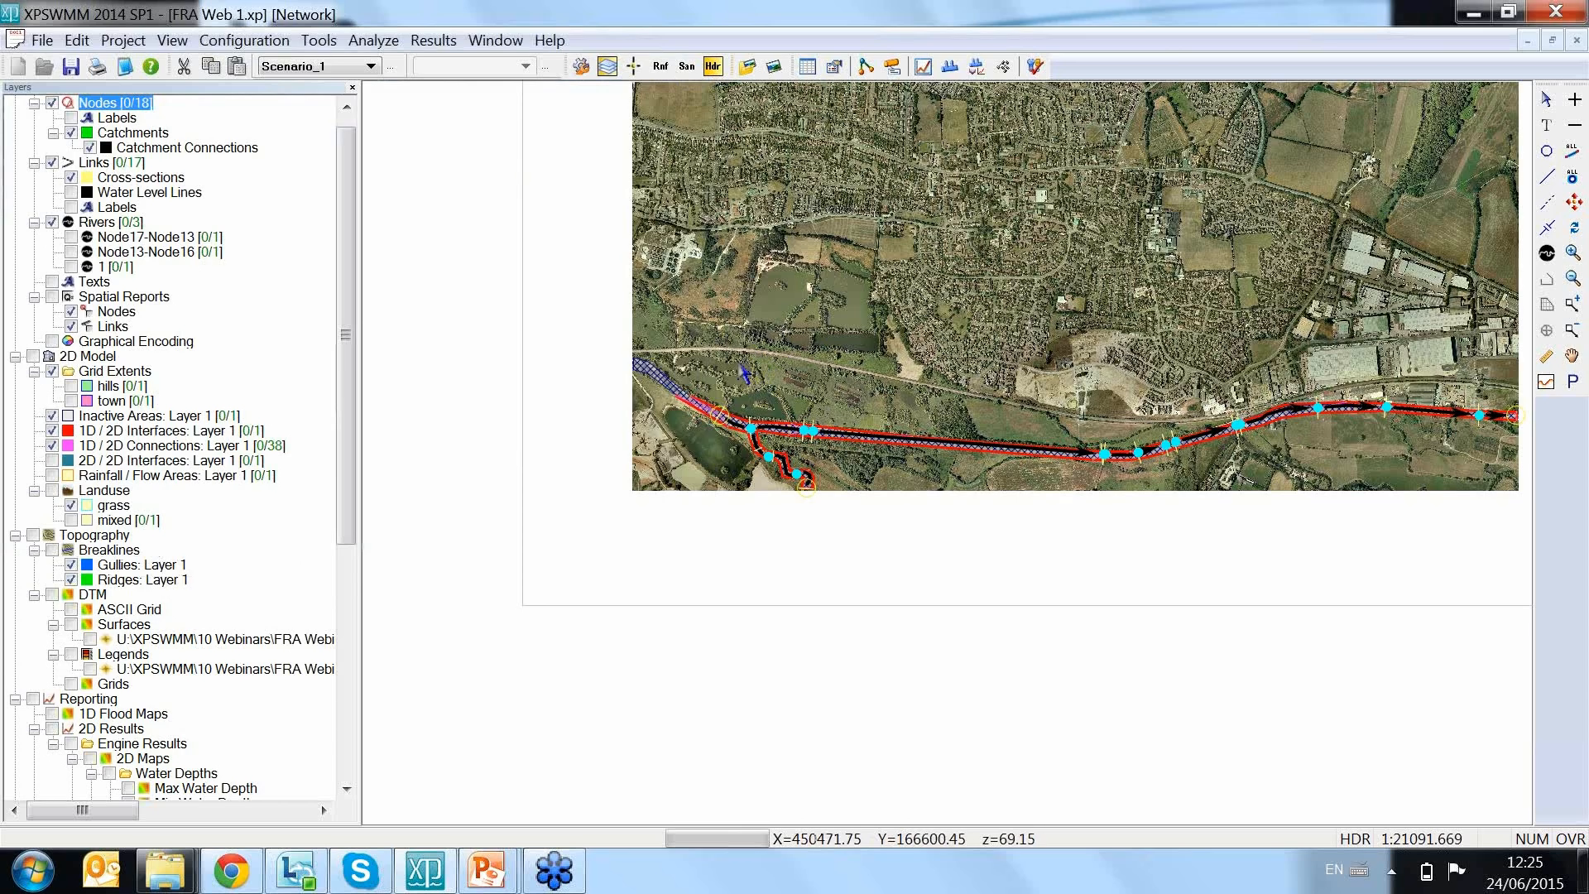
drag(836, 352, 691, 354)
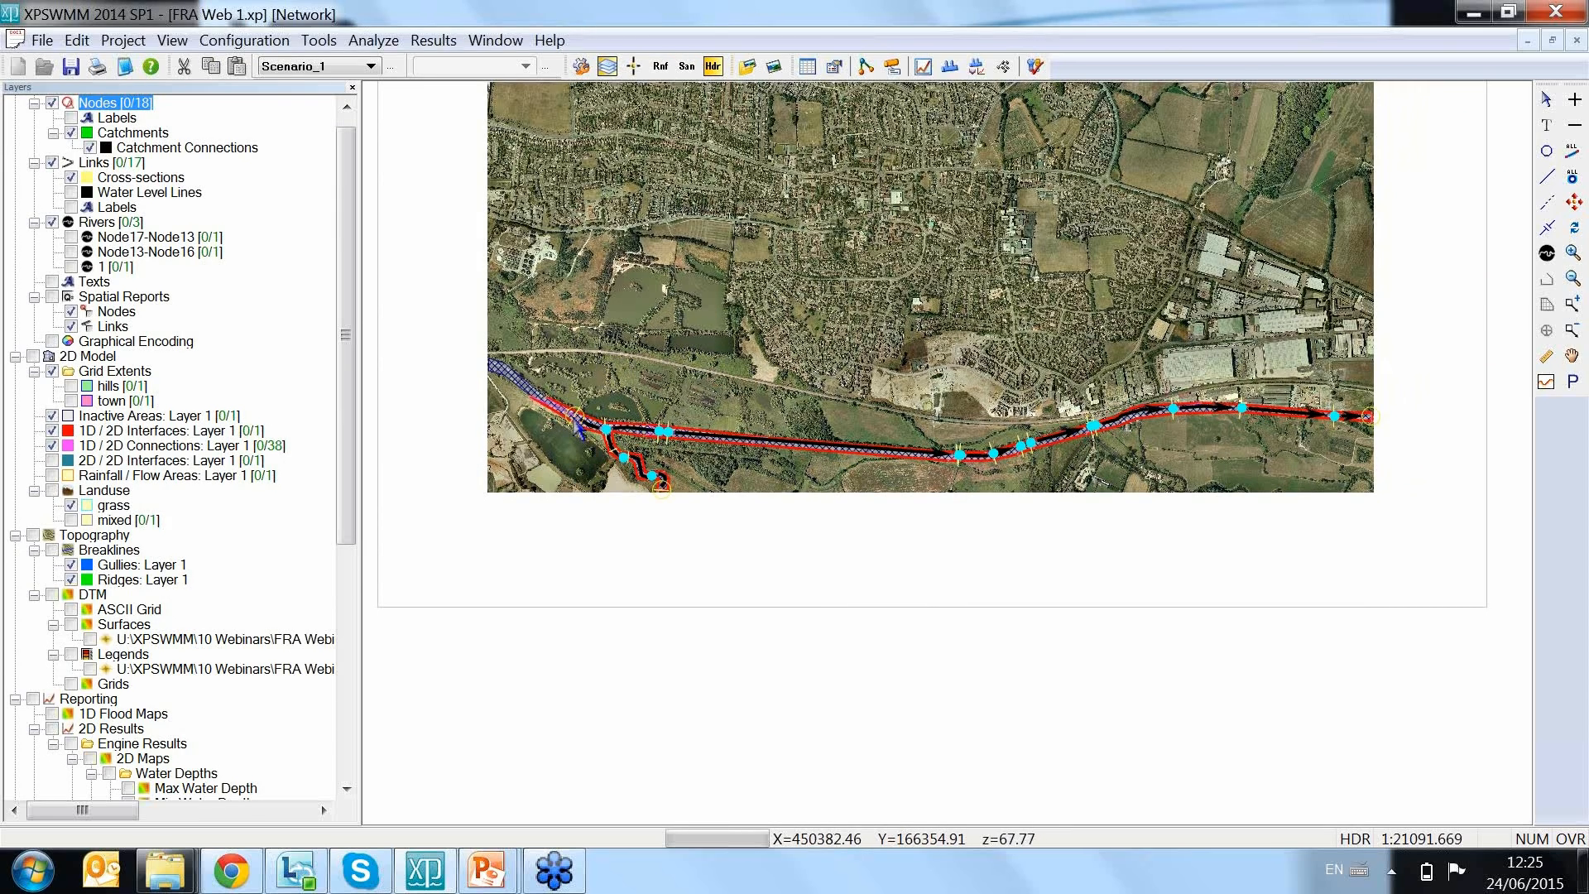
right_click(573, 413)
click(709, 660)
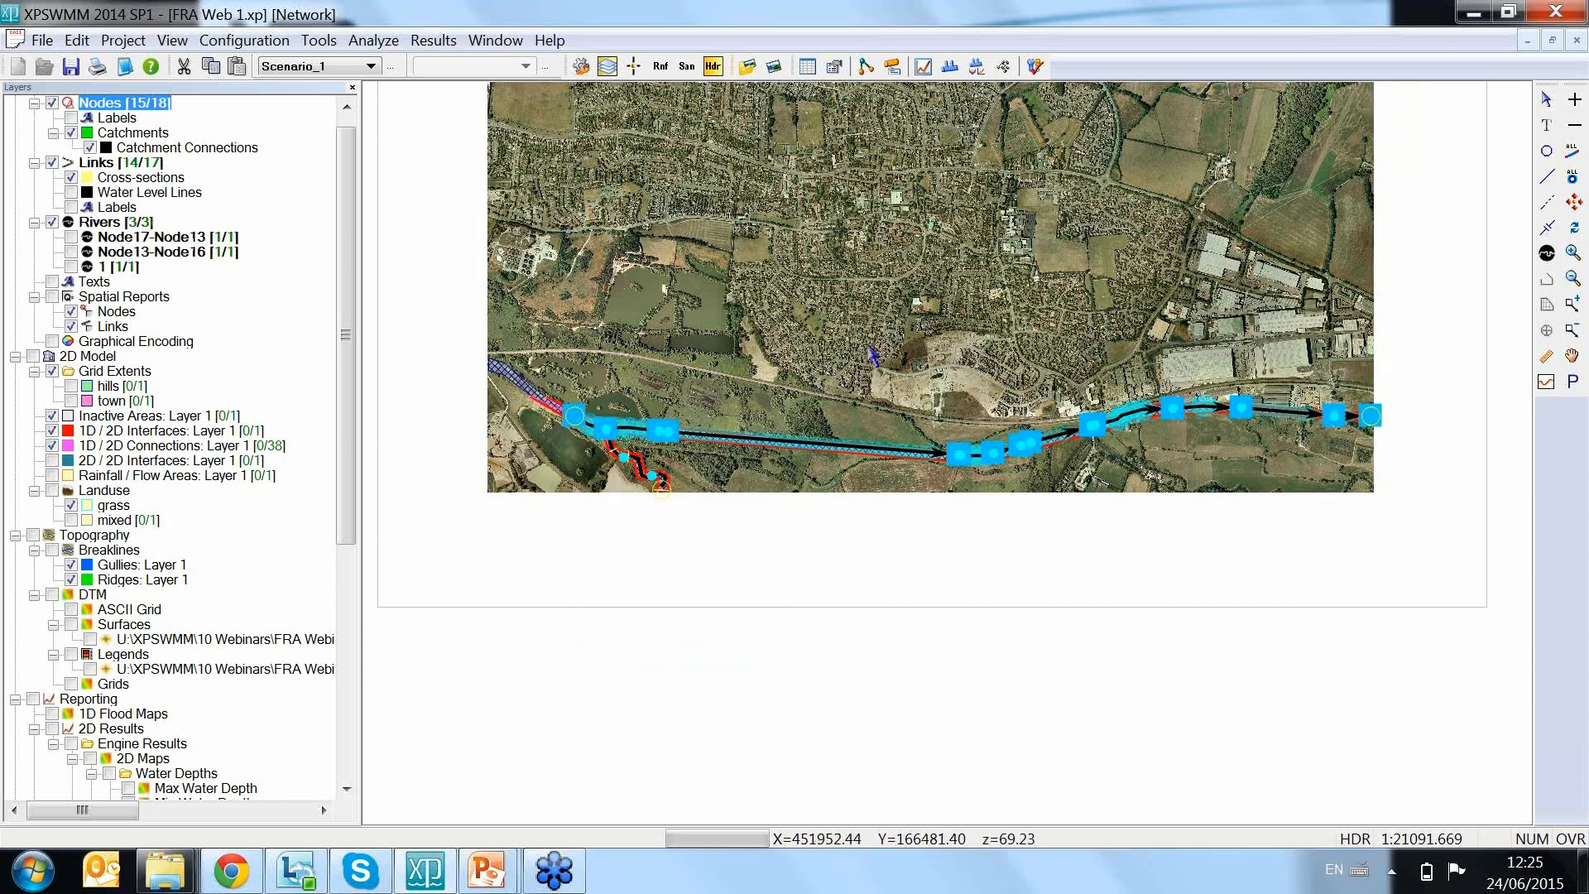
click(346, 67)
click(341, 86)
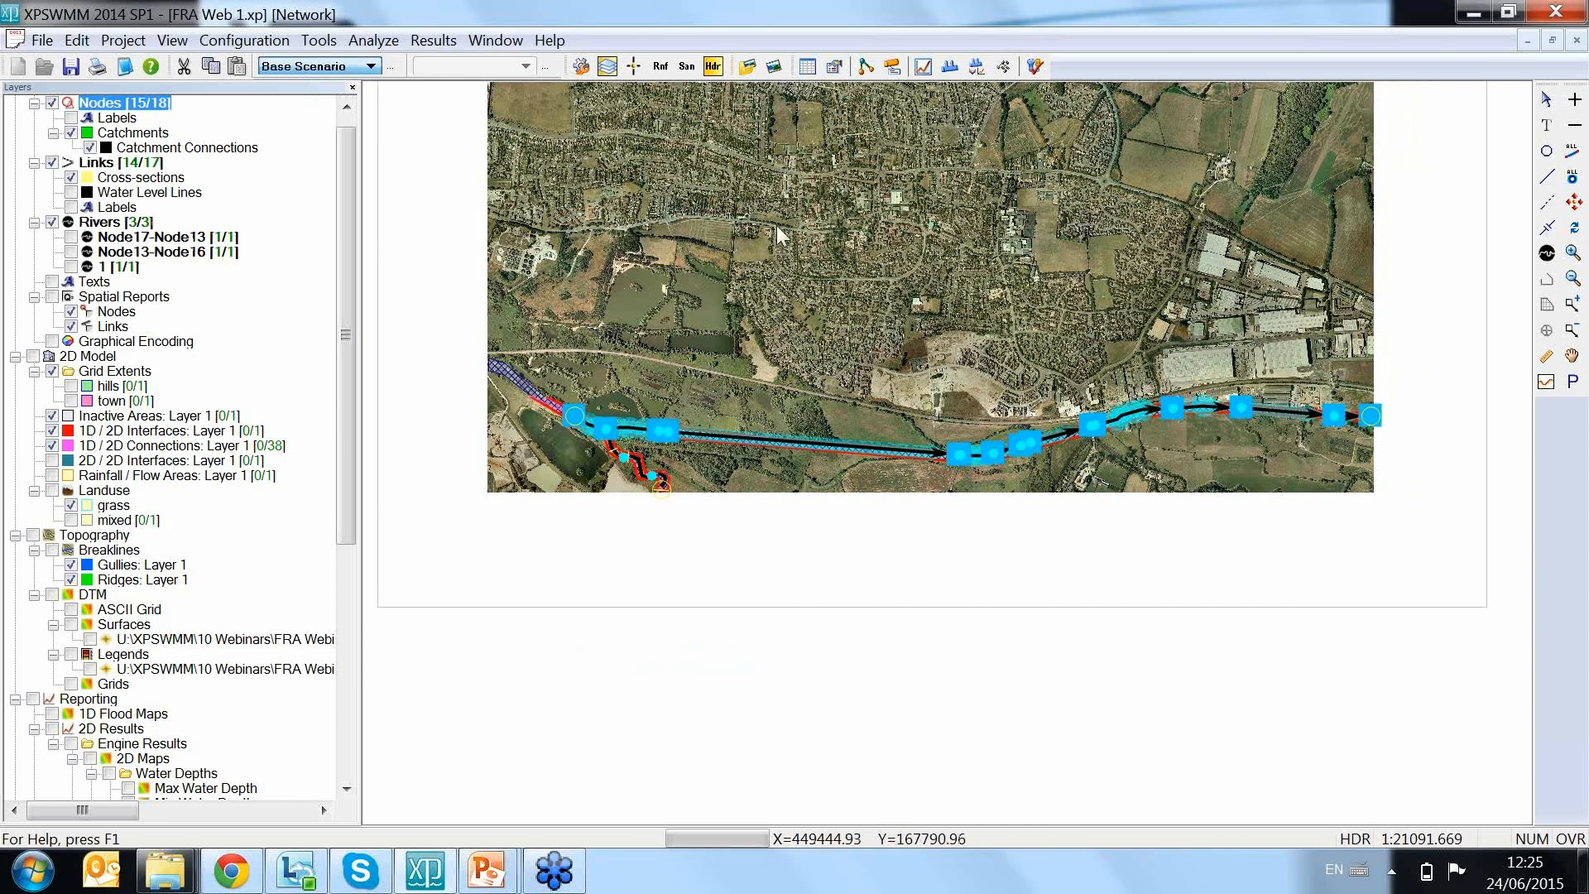
click(958, 75)
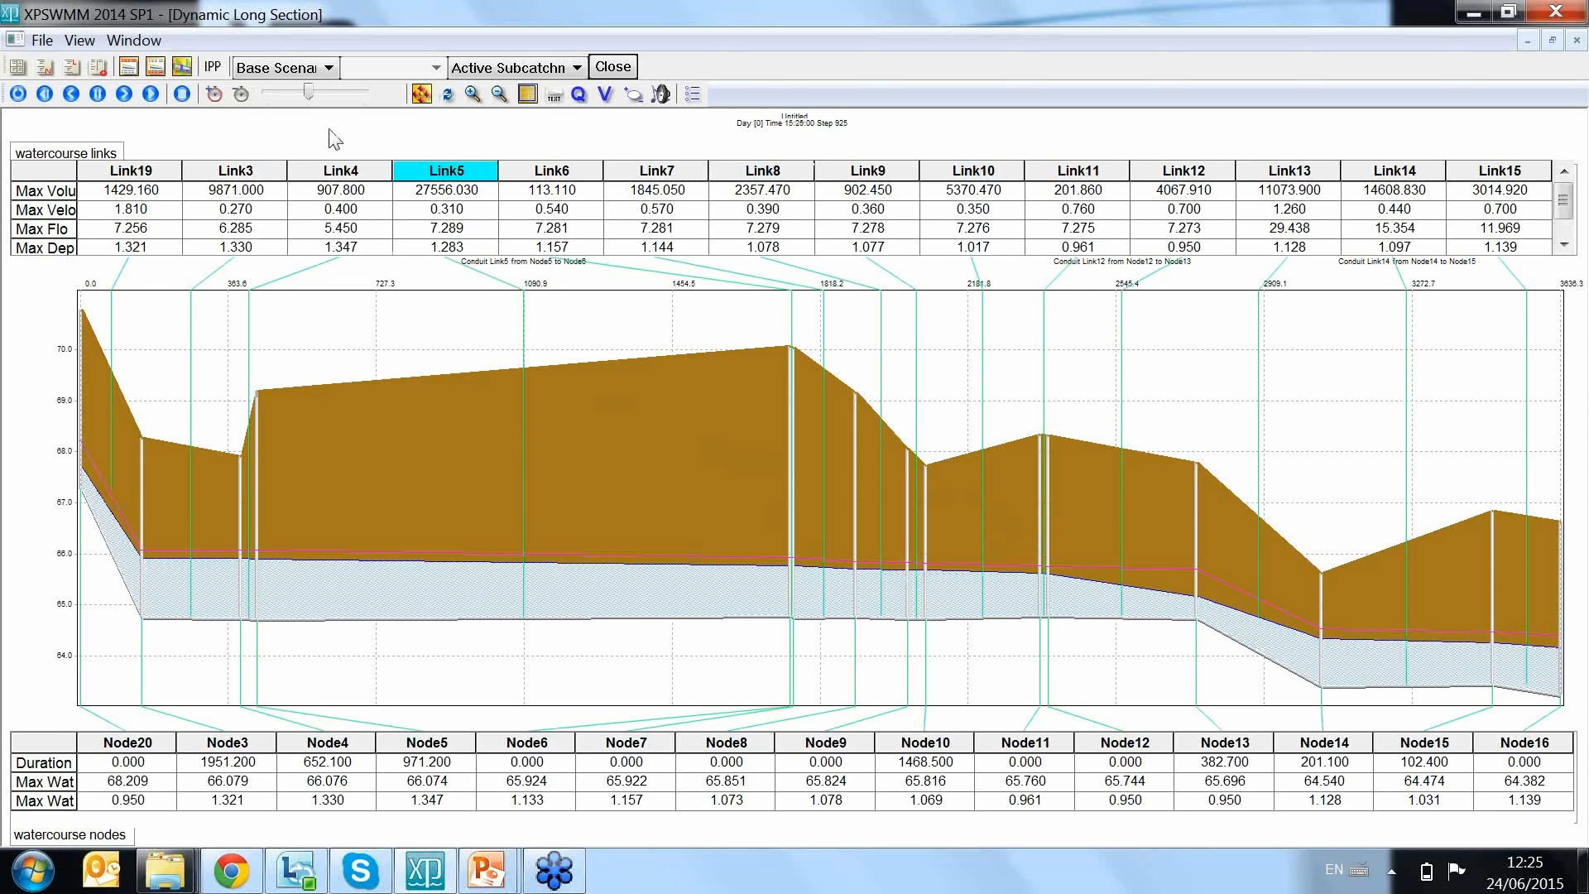
click(618, 71)
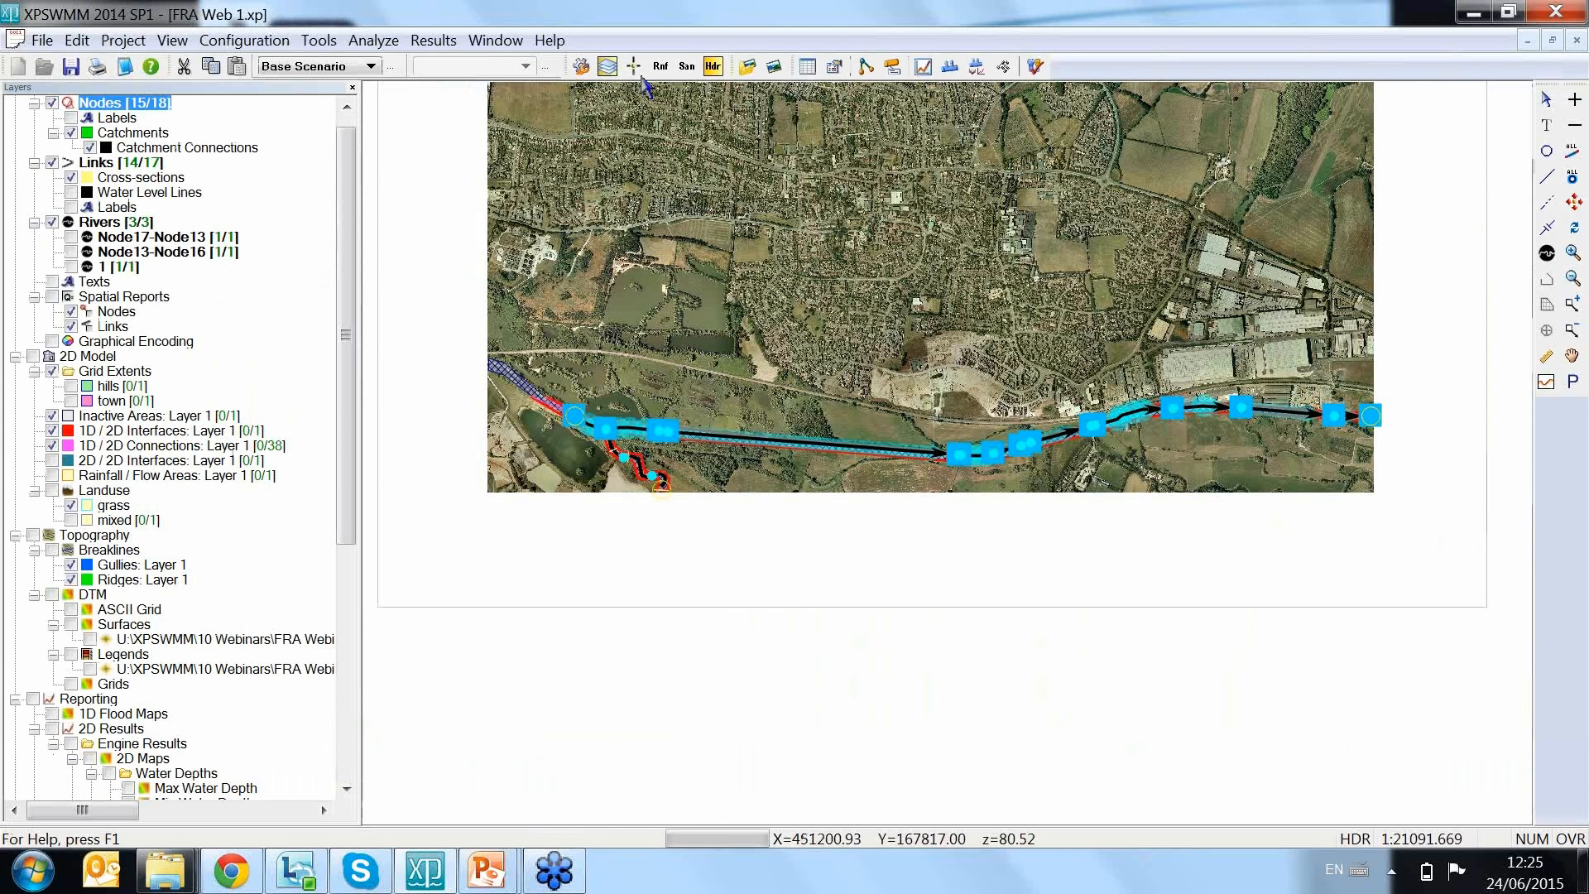
click(1027, 389)
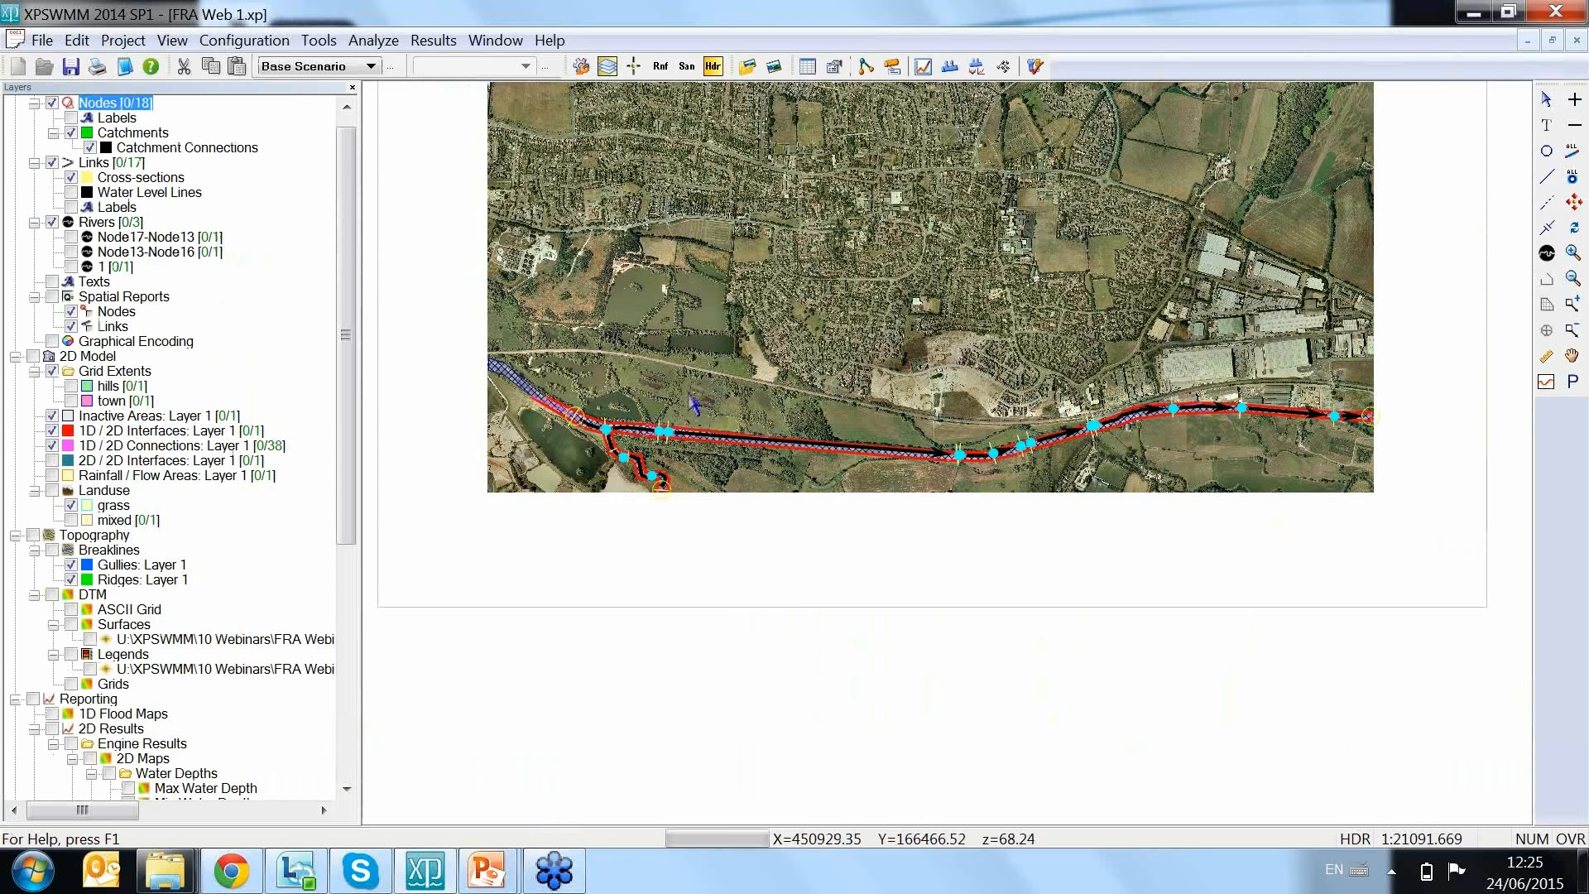
Step: Show the node labels, select Node10 on the river and open the Base Scenario results table for the watercourse nodes
click(71, 118)
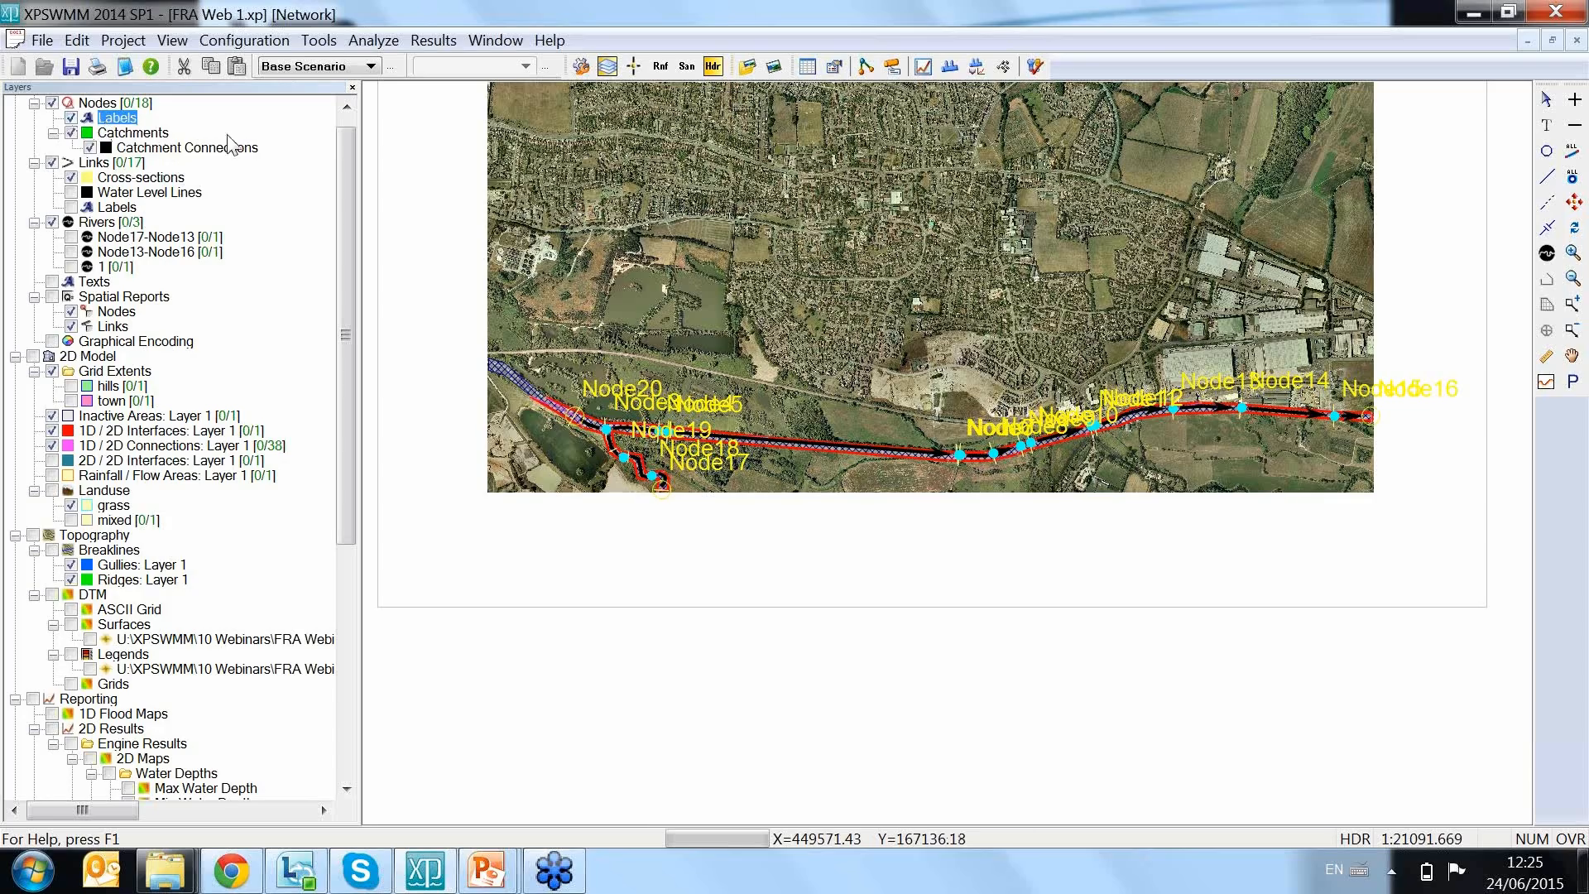
scroll(1097, 455, up, 5)
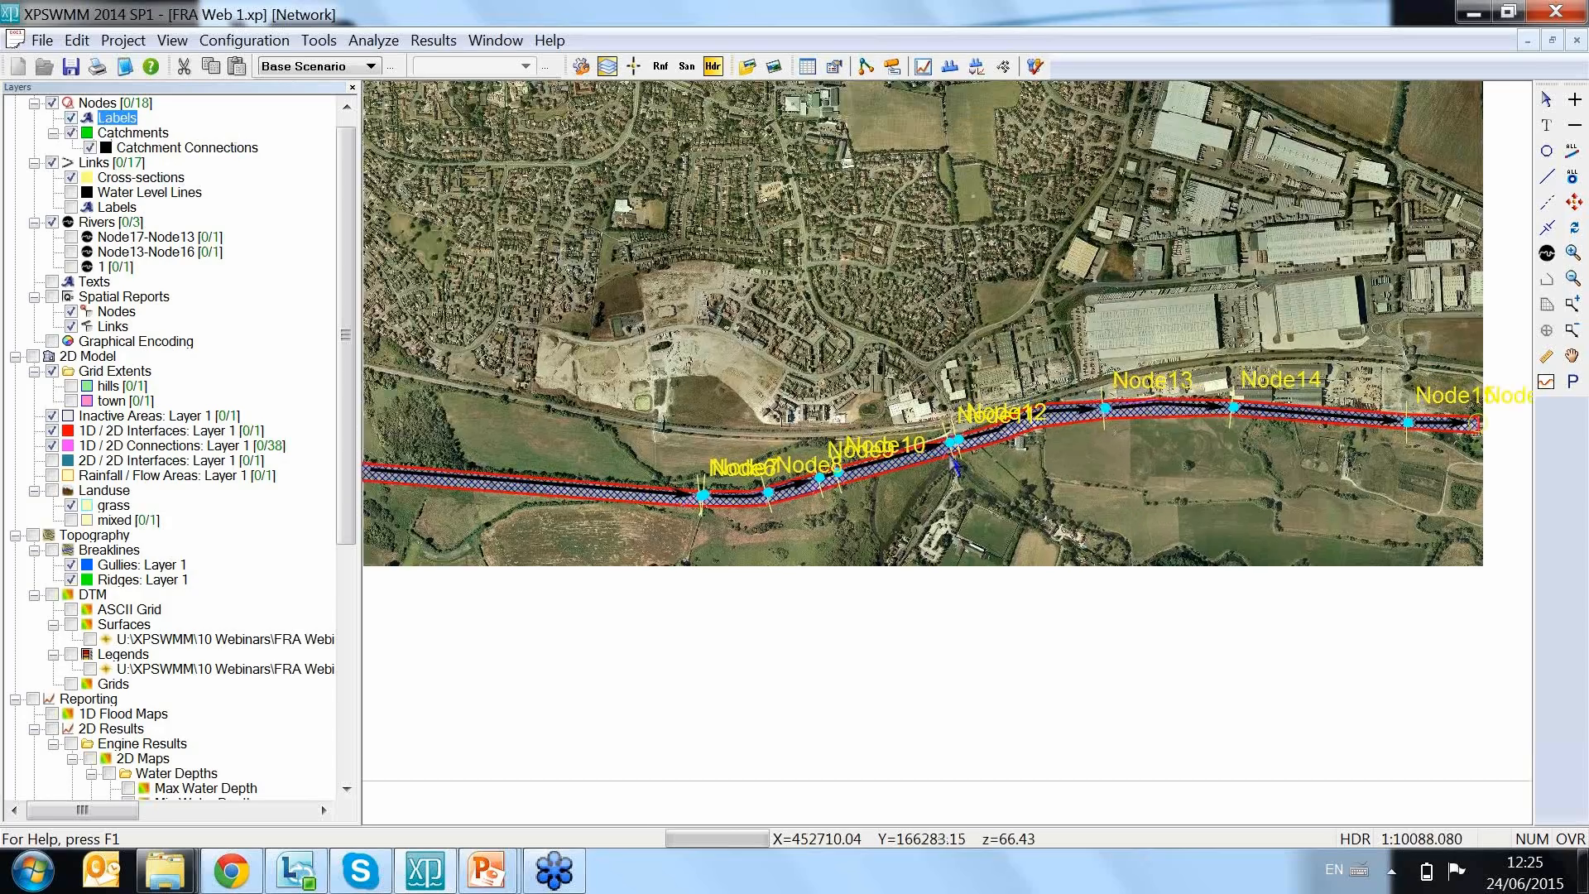
scroll(954, 468, up, 3)
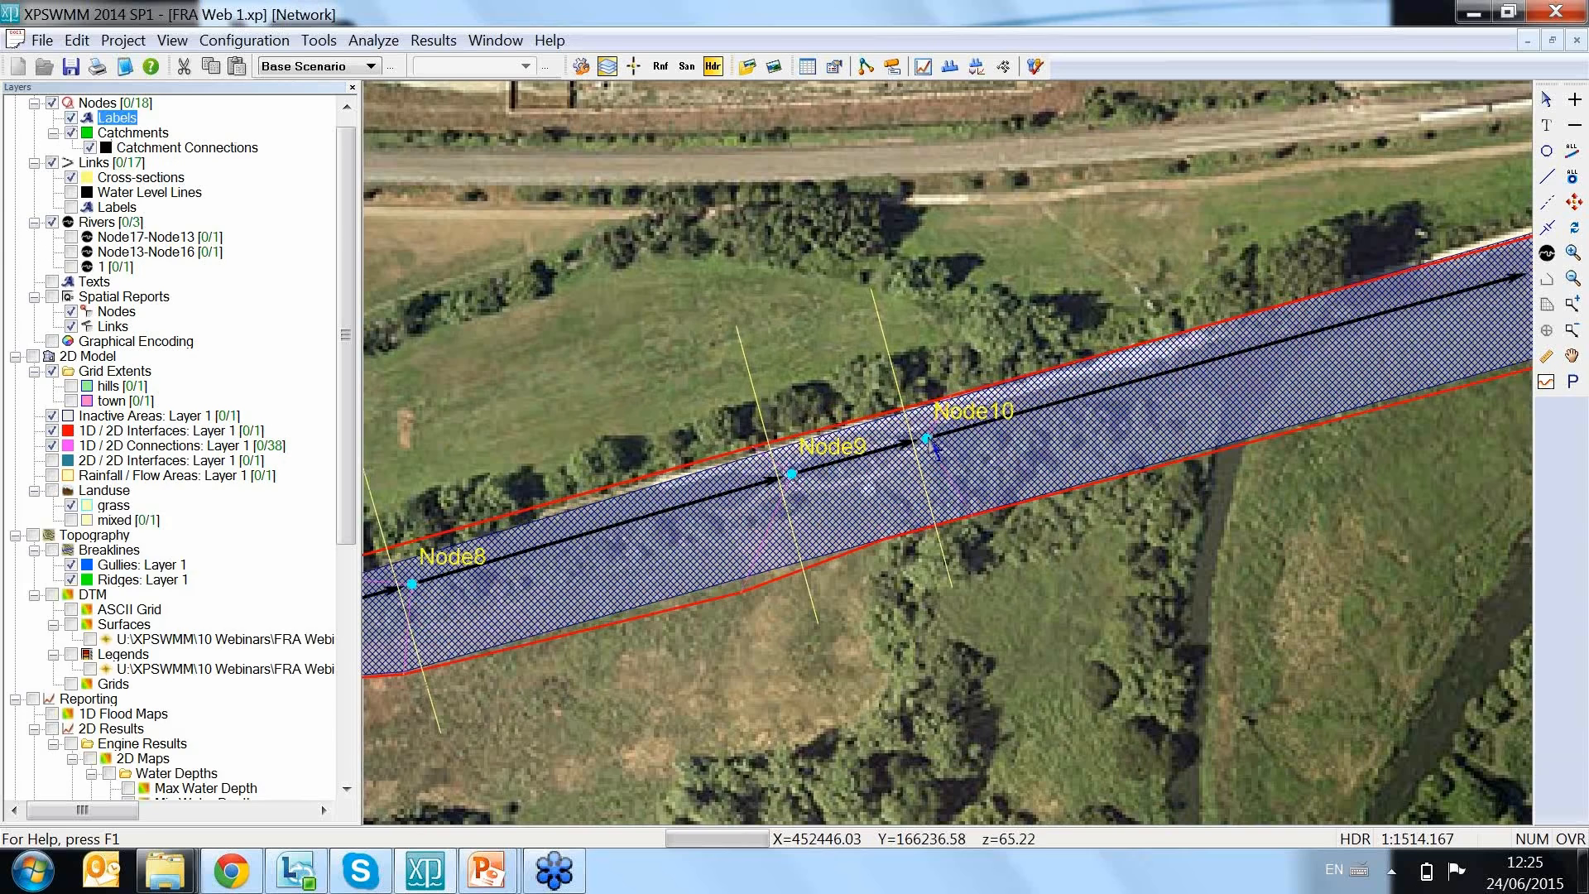
click(930, 442)
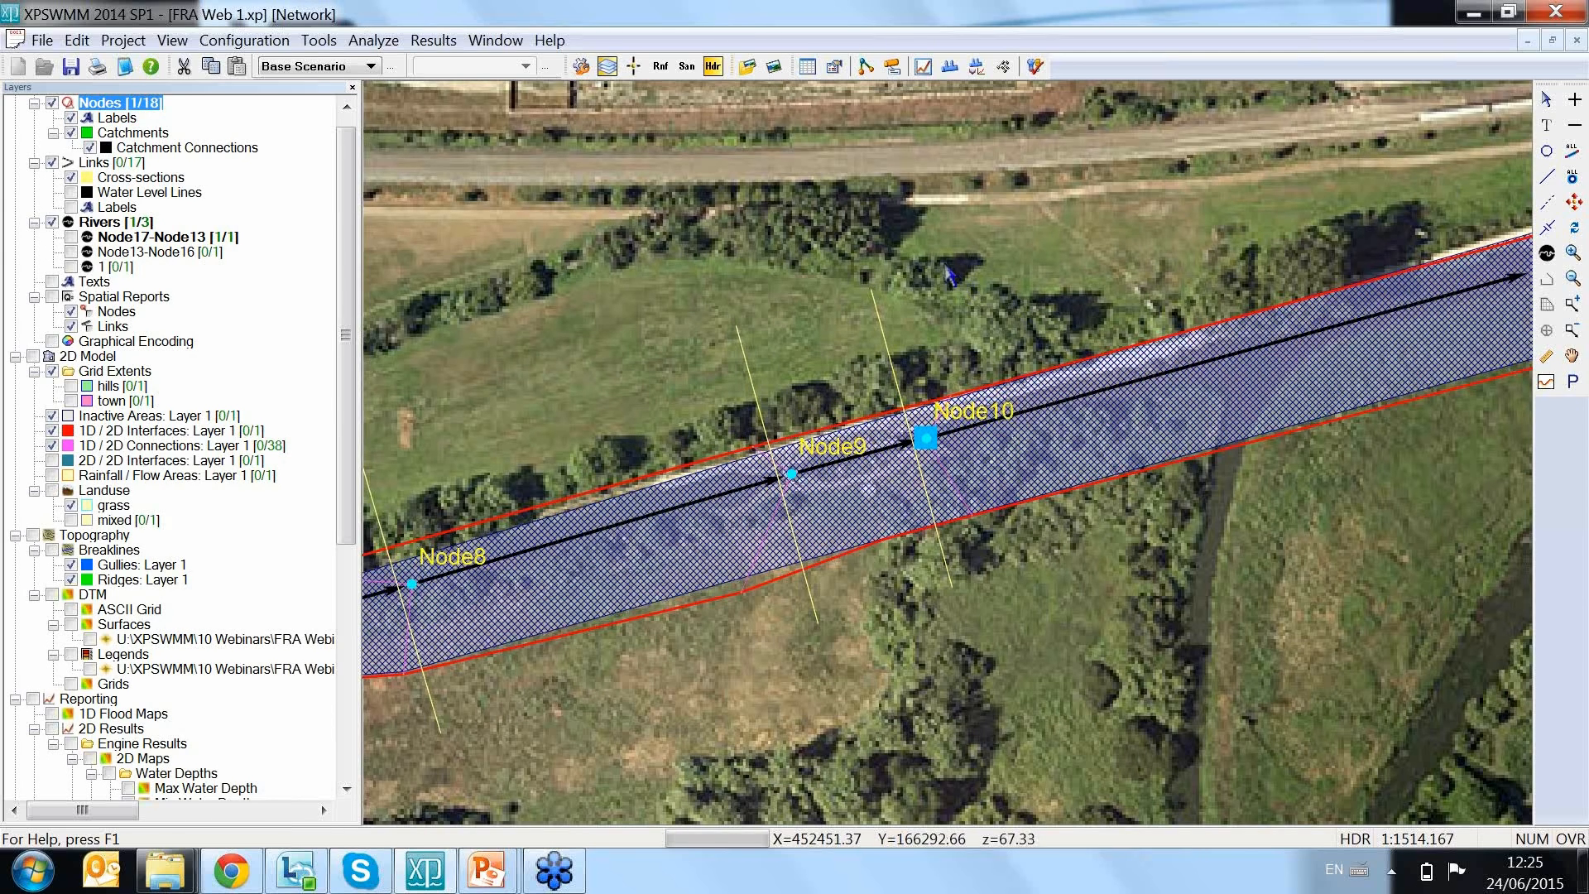
click(808, 70)
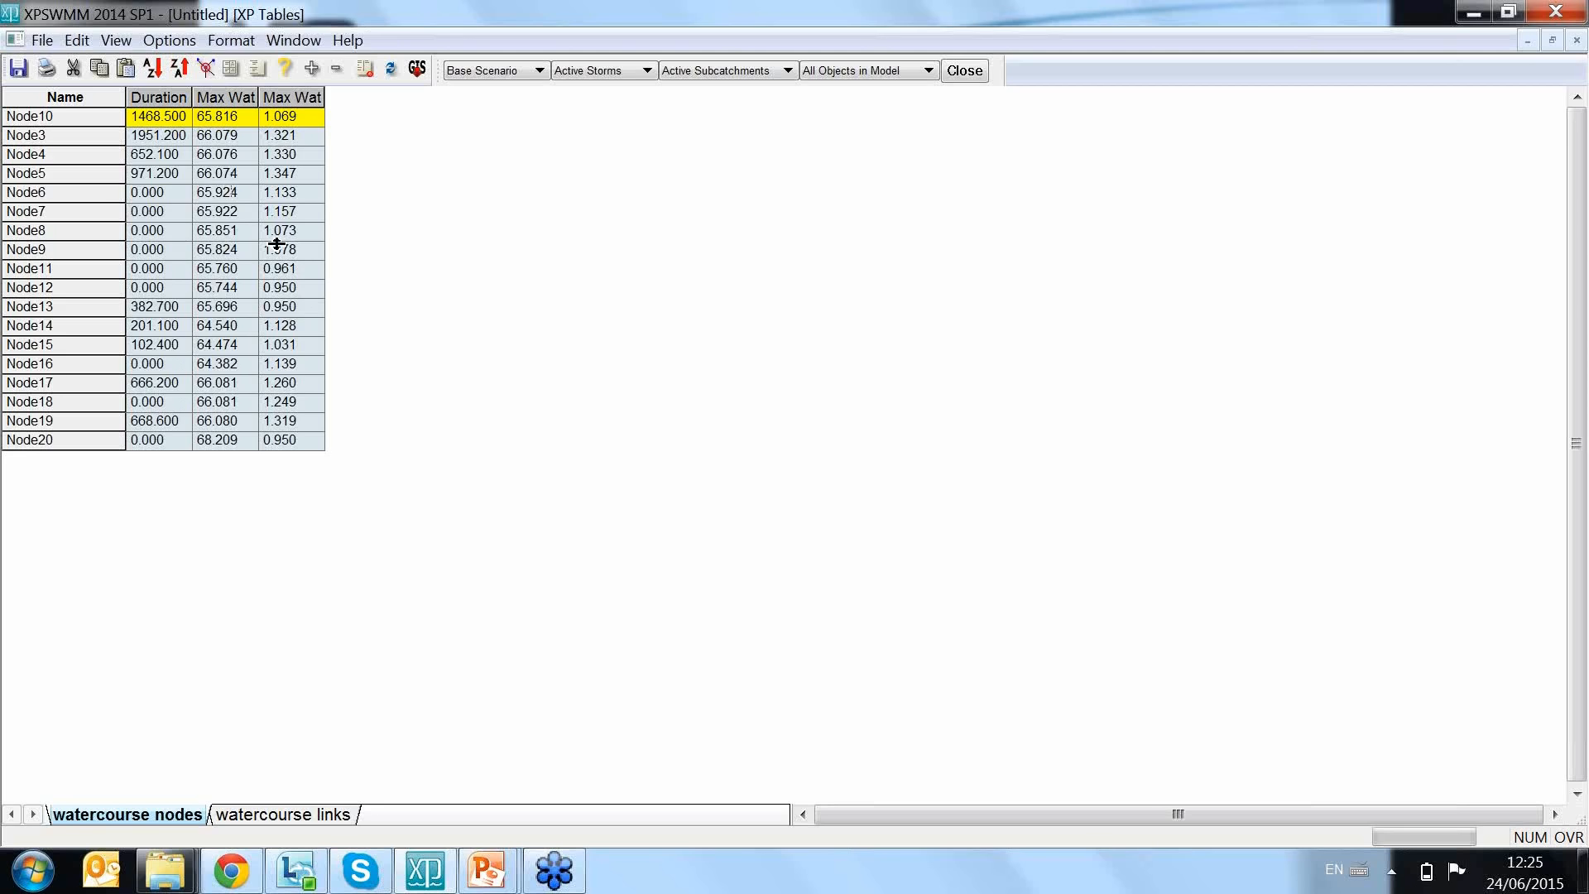
Step: Examine the inflow/outflow volume and end-of-simulation variables available for the watercourse nodes table, leaving its variable selection unchanged
click(253, 70)
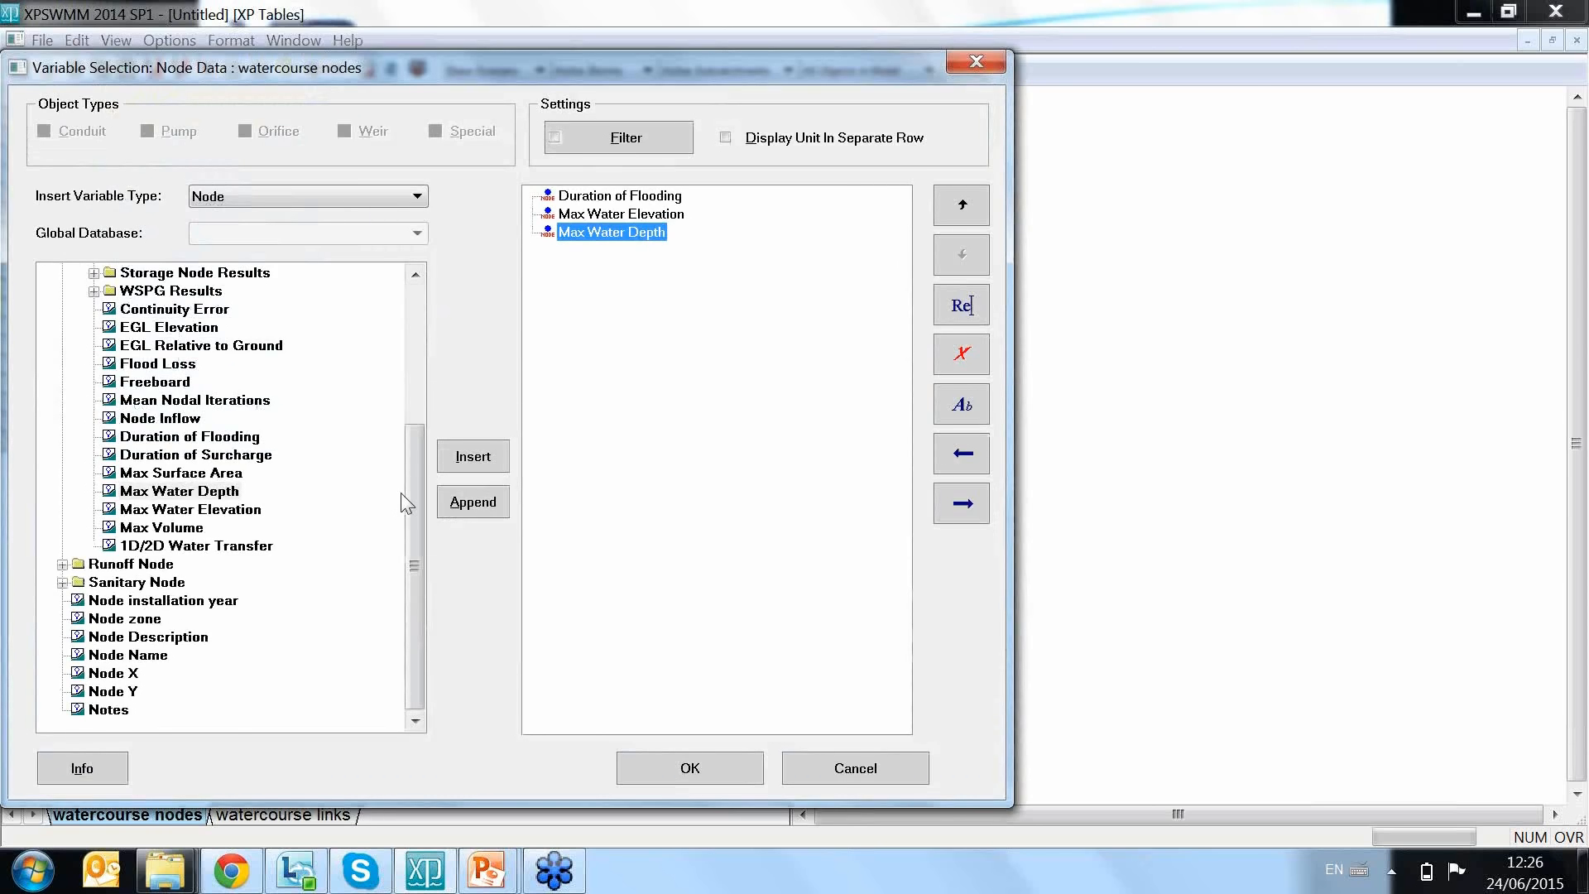
drag(412, 493, 412, 366)
click(94, 345)
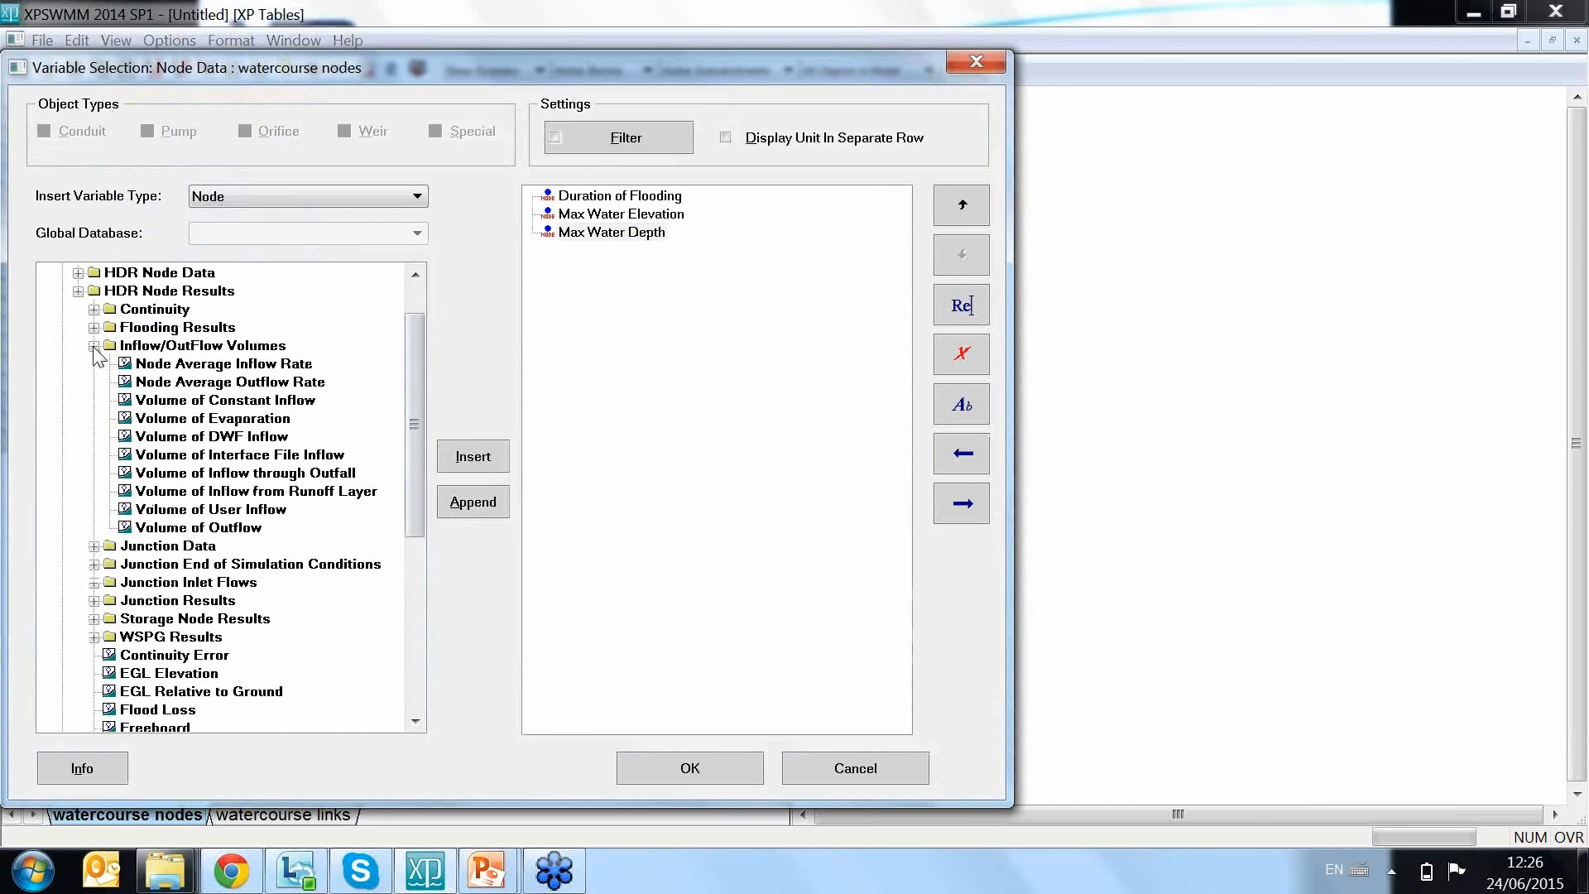
click(95, 565)
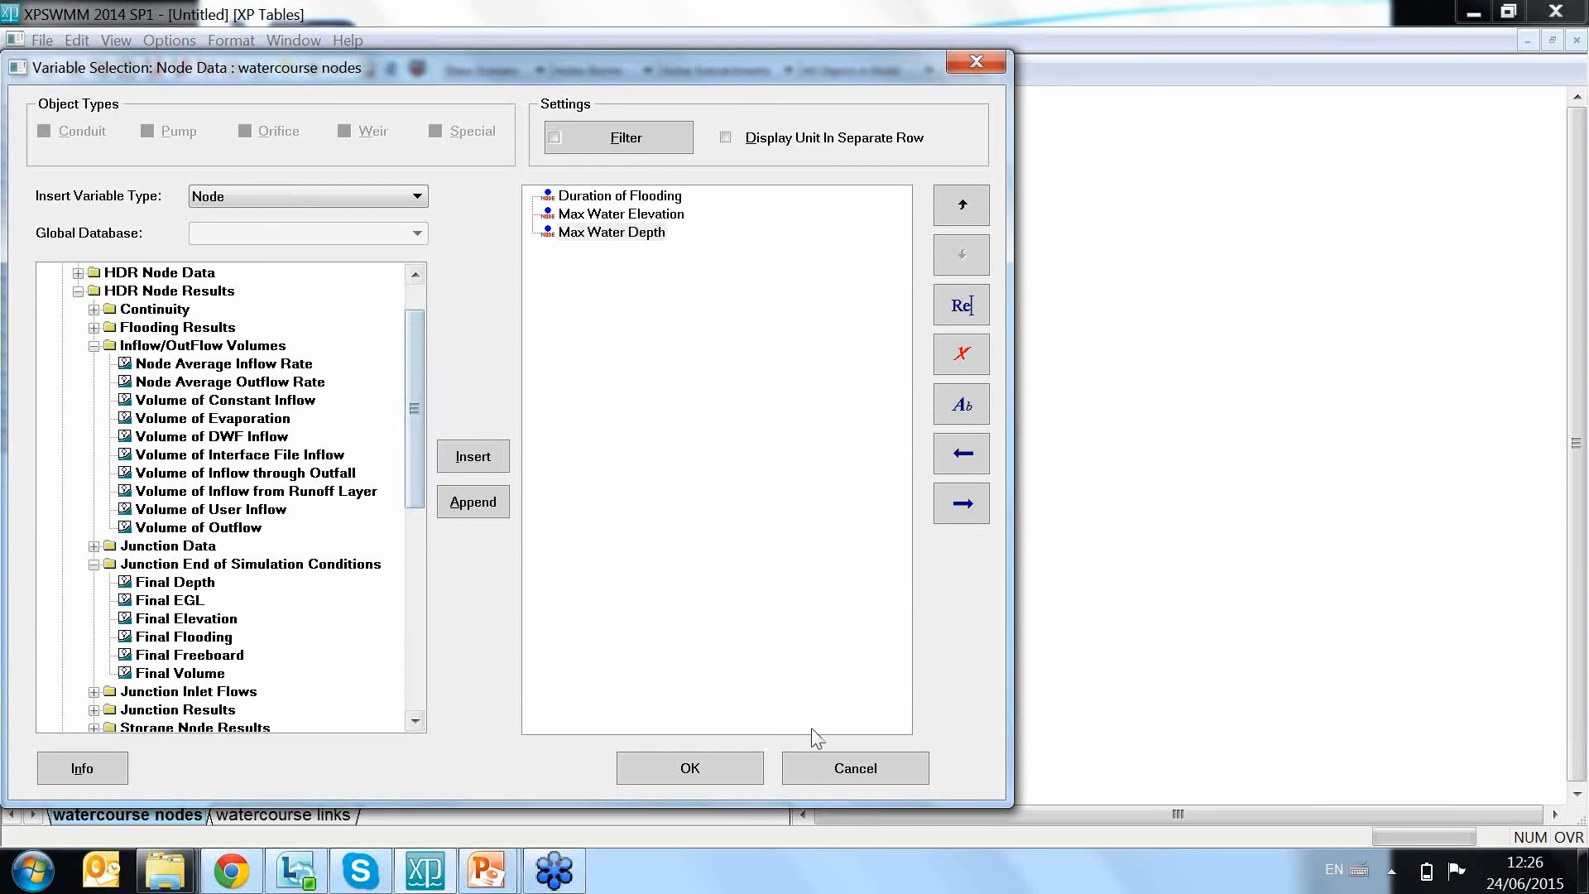
click(840, 770)
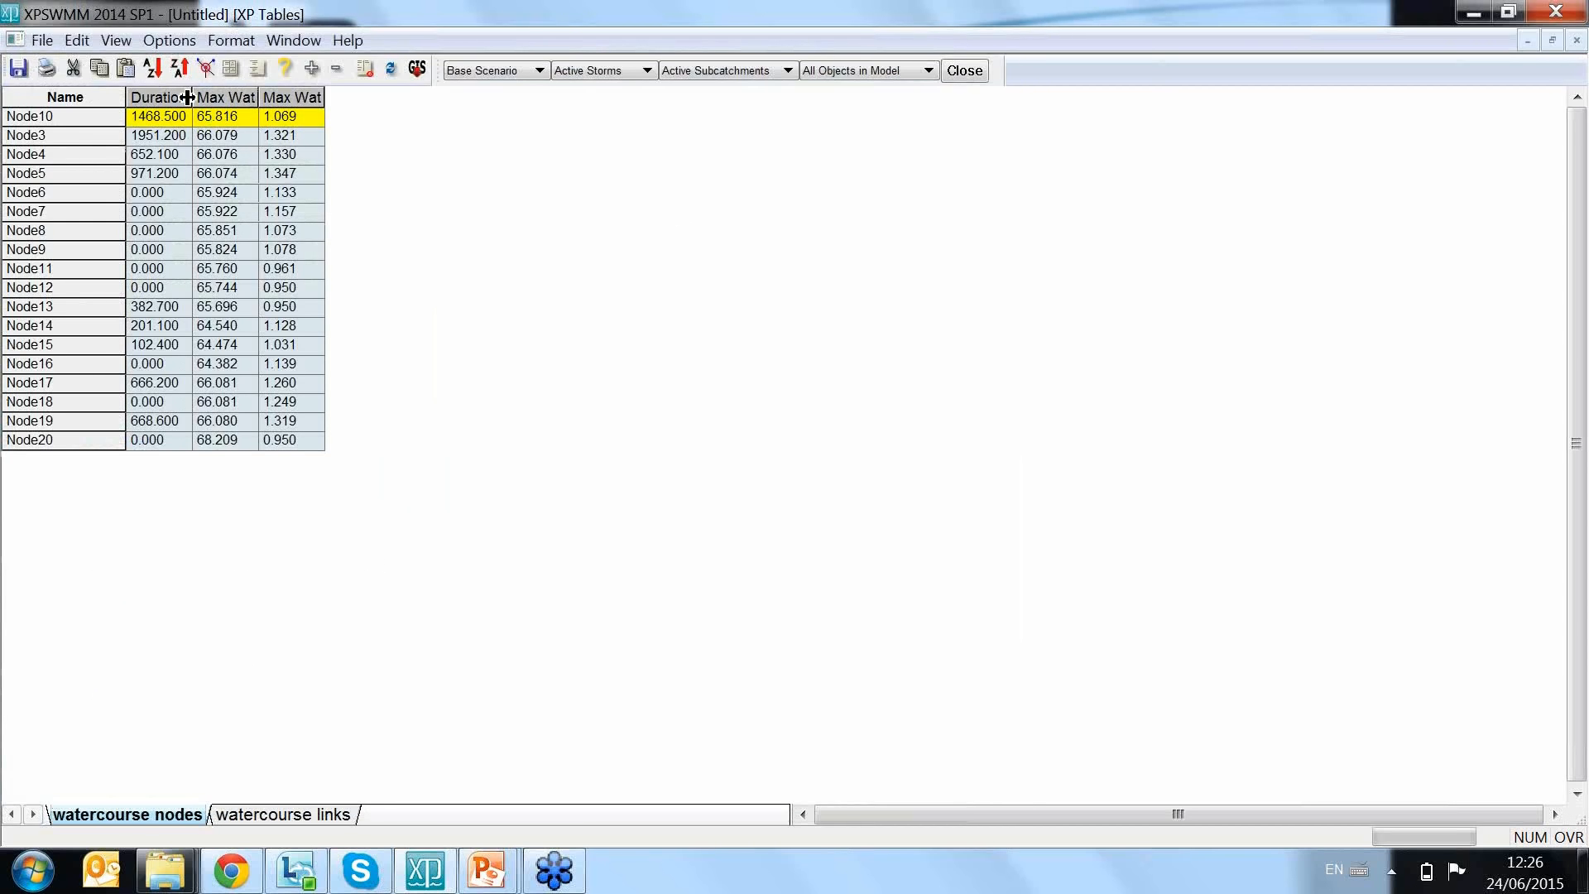
Step: Widen the Duration of Flooding, Max Water Elevation and Max Water Depth columns to show their full headings, and close the tables
drag(191, 97, 490, 97)
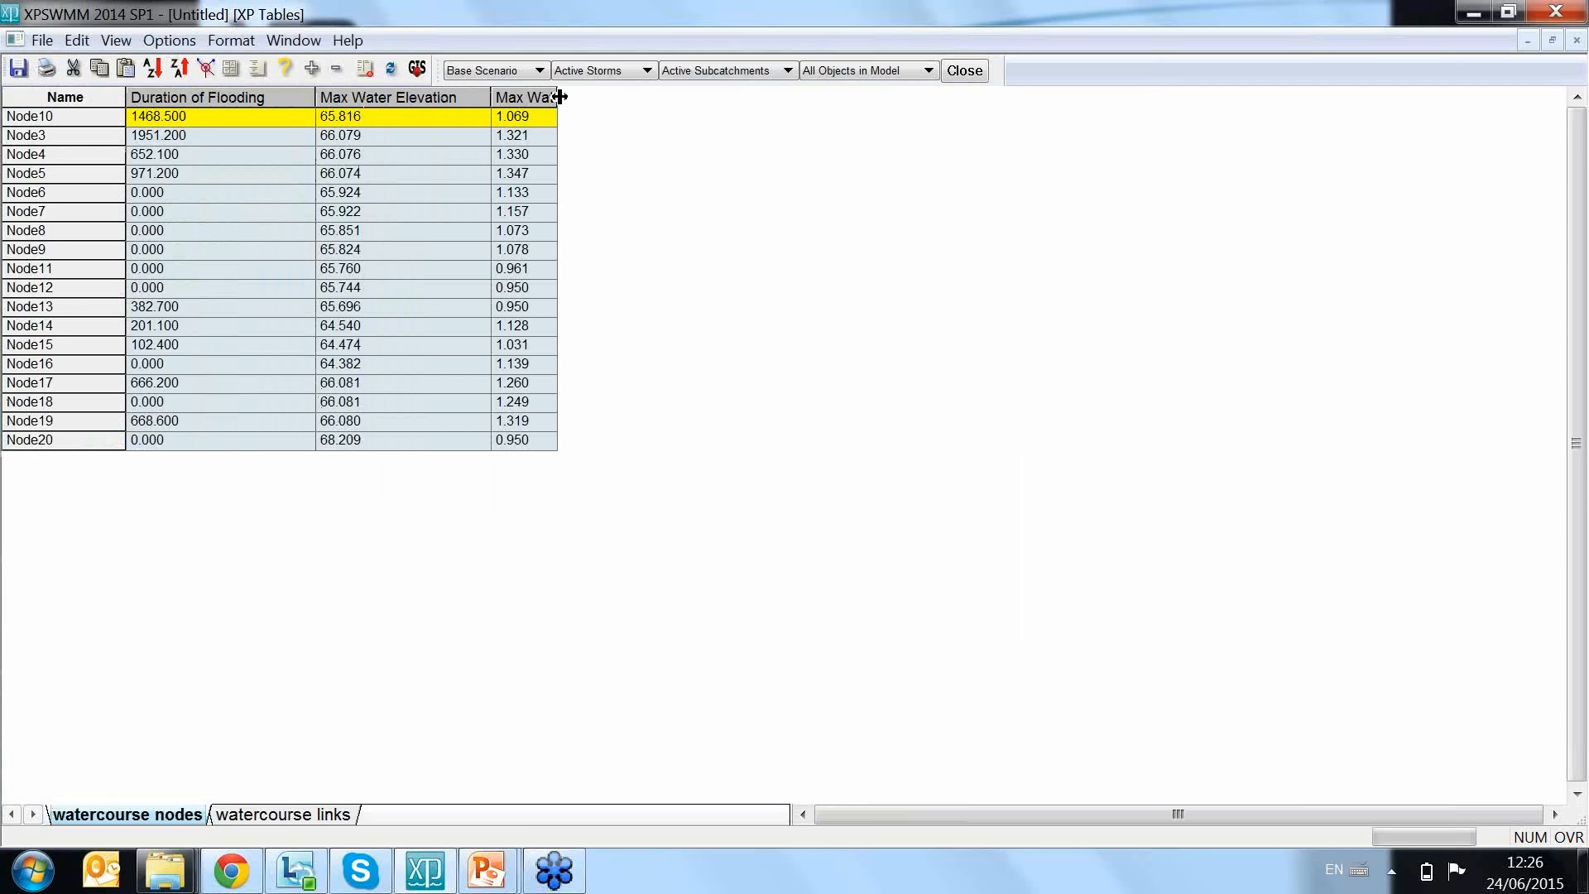
drag(549, 97, 624, 101)
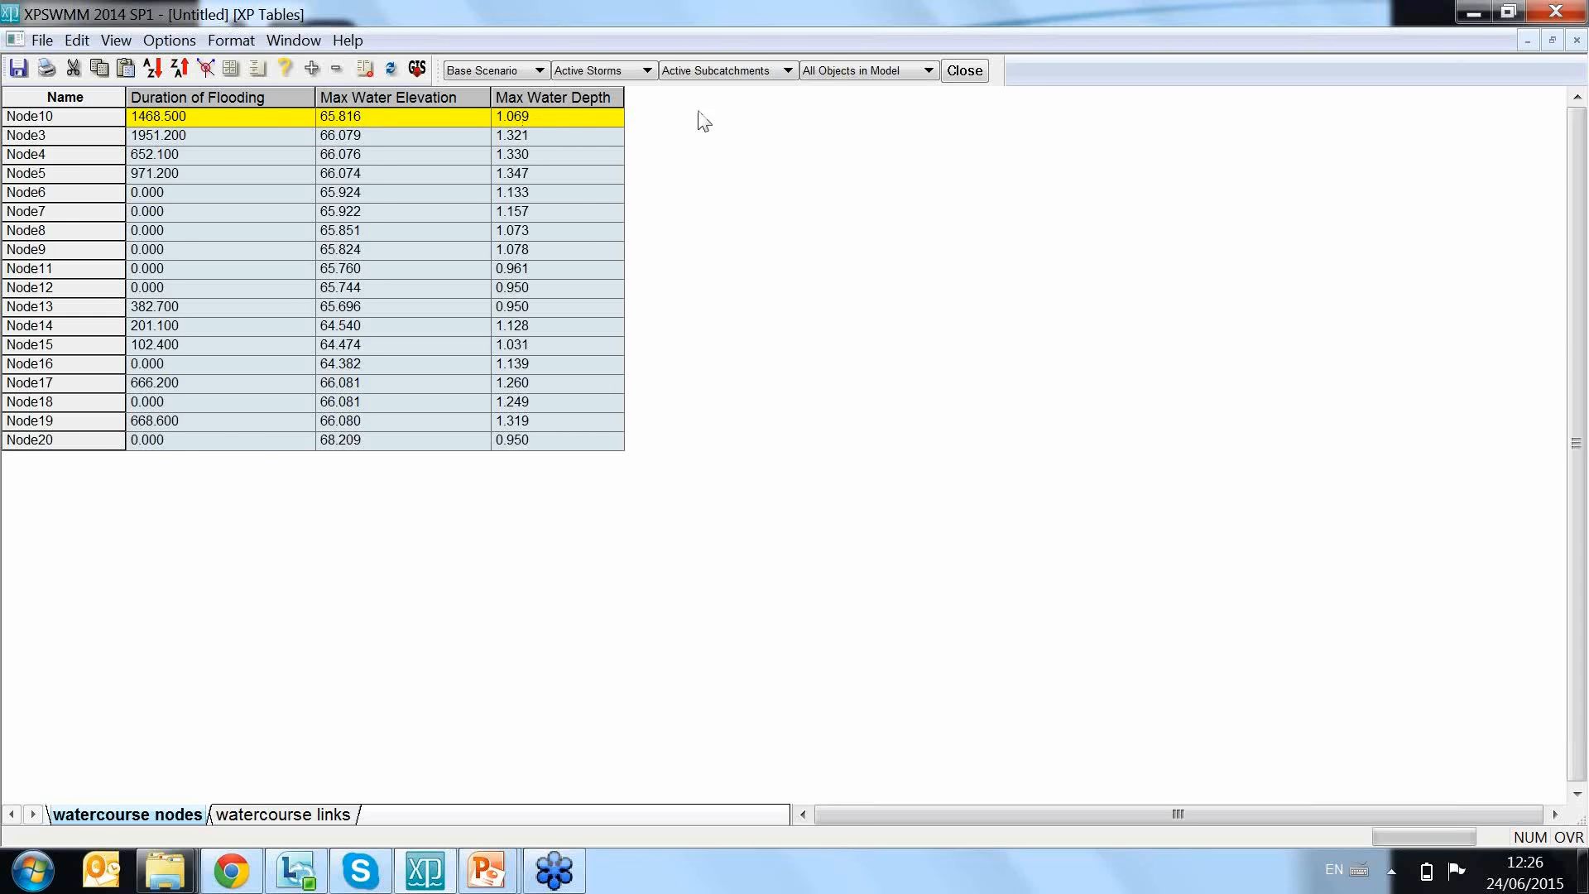
click(960, 71)
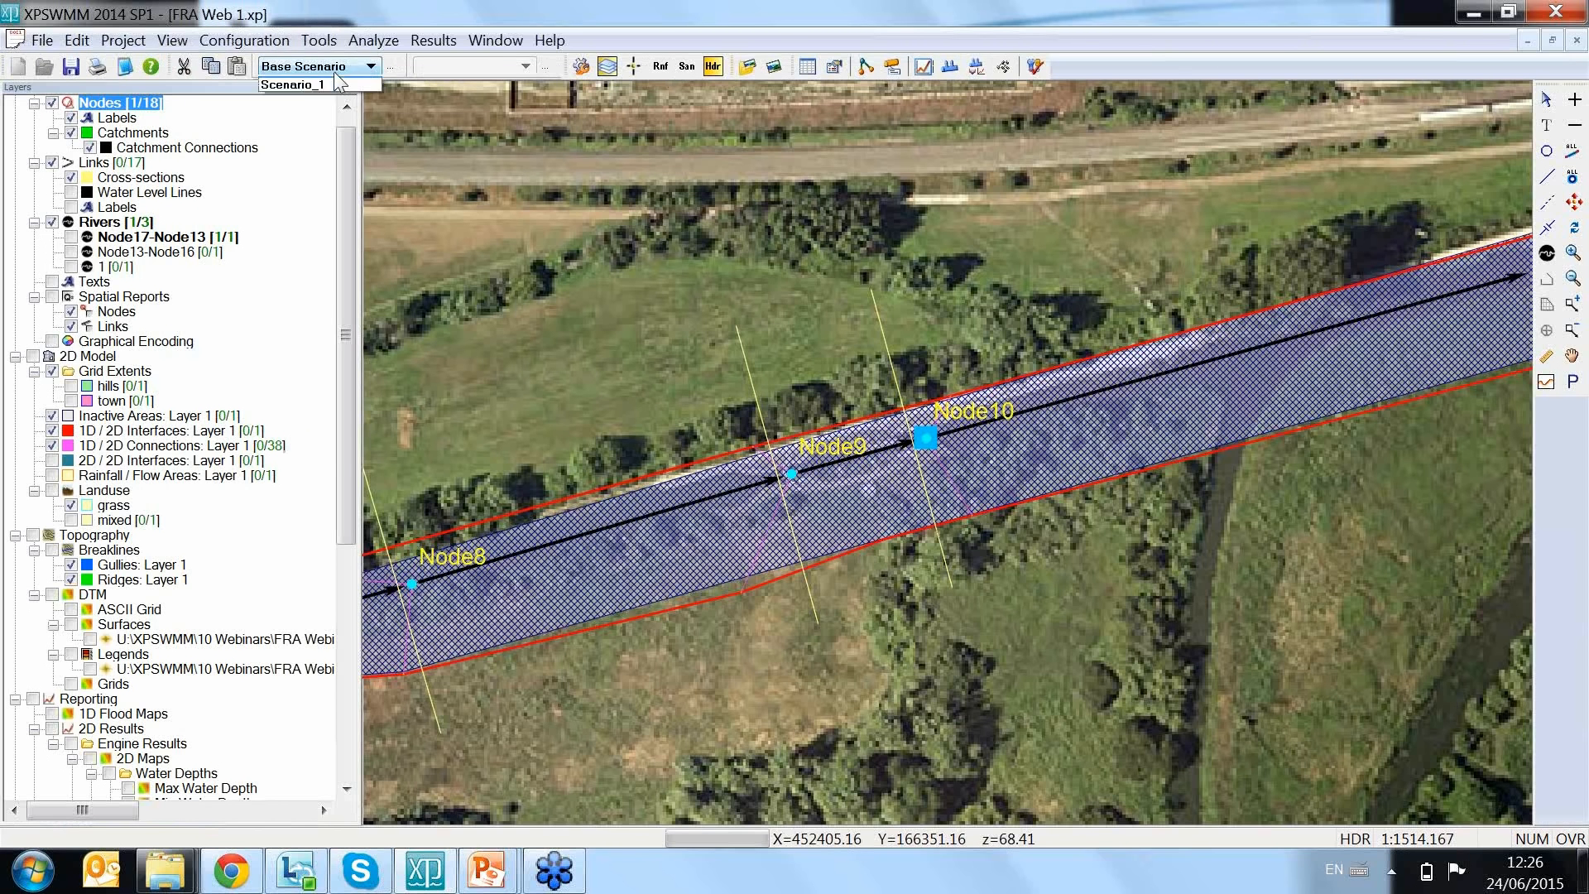
Step: Make Scenario_1 the active scenario and open its watercourse nodes results table
click(319, 66)
click(316, 99)
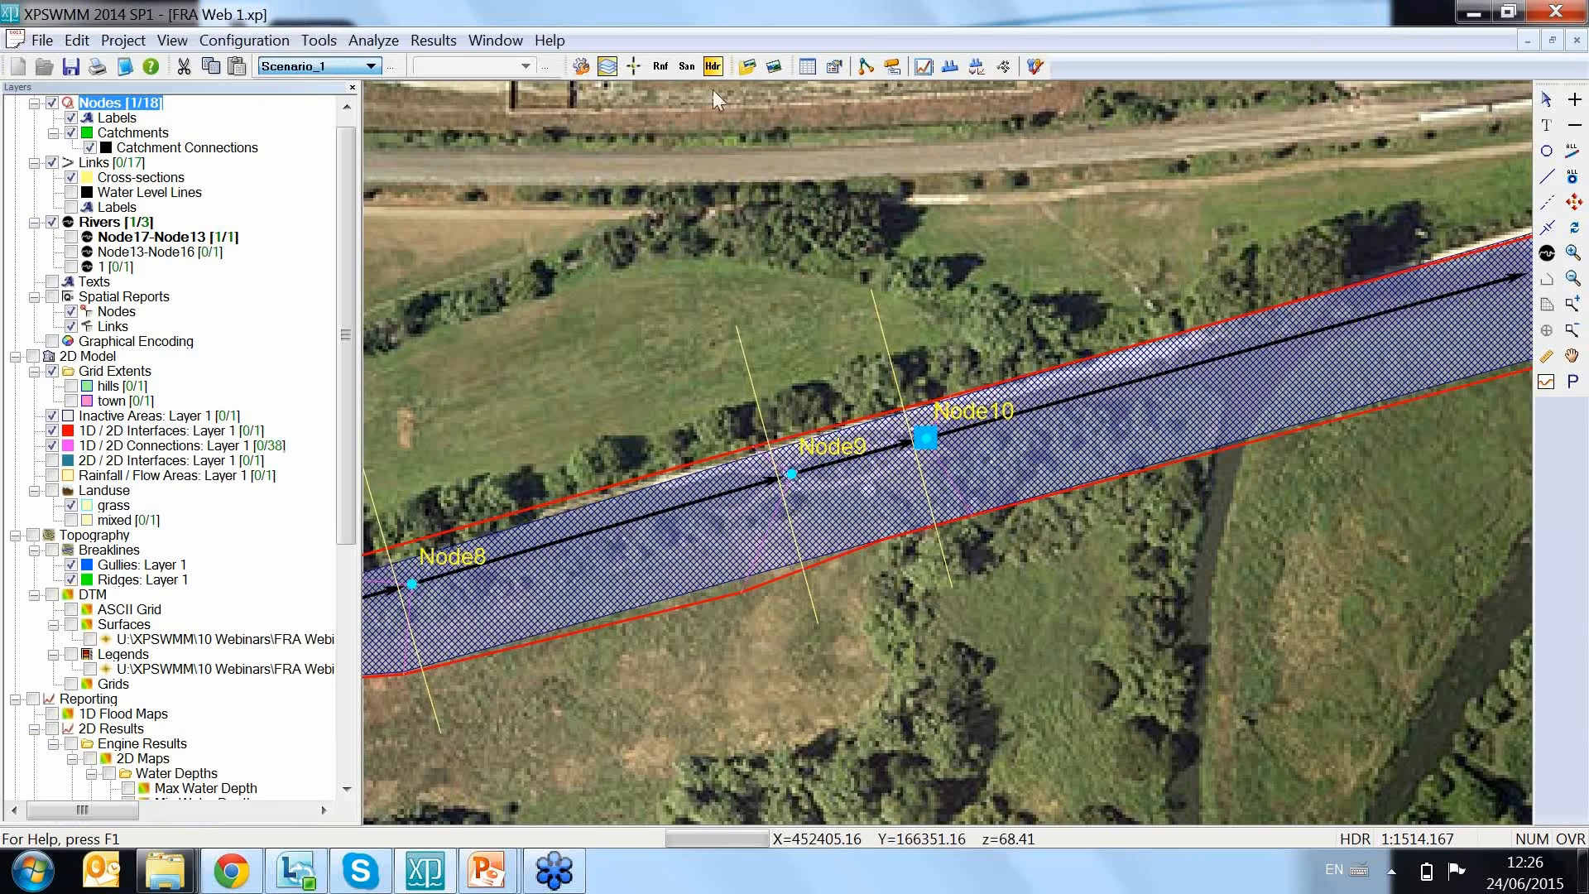
click(815, 75)
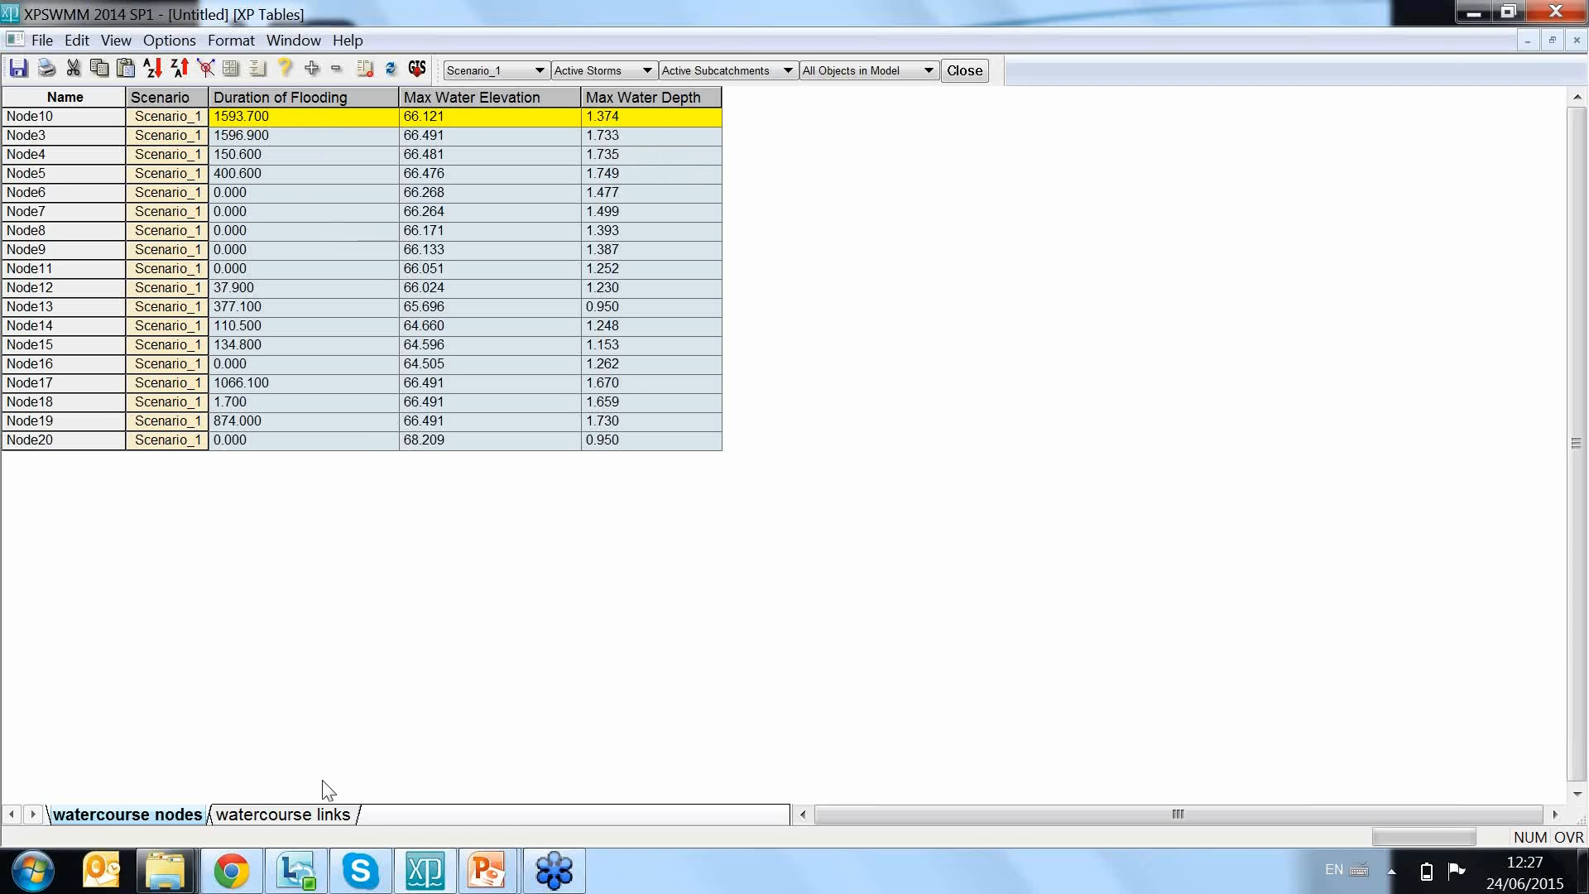
Step: Widen the result columns of the watercourse links table, review the other conduit variables available for it, and close the tables
click(316, 817)
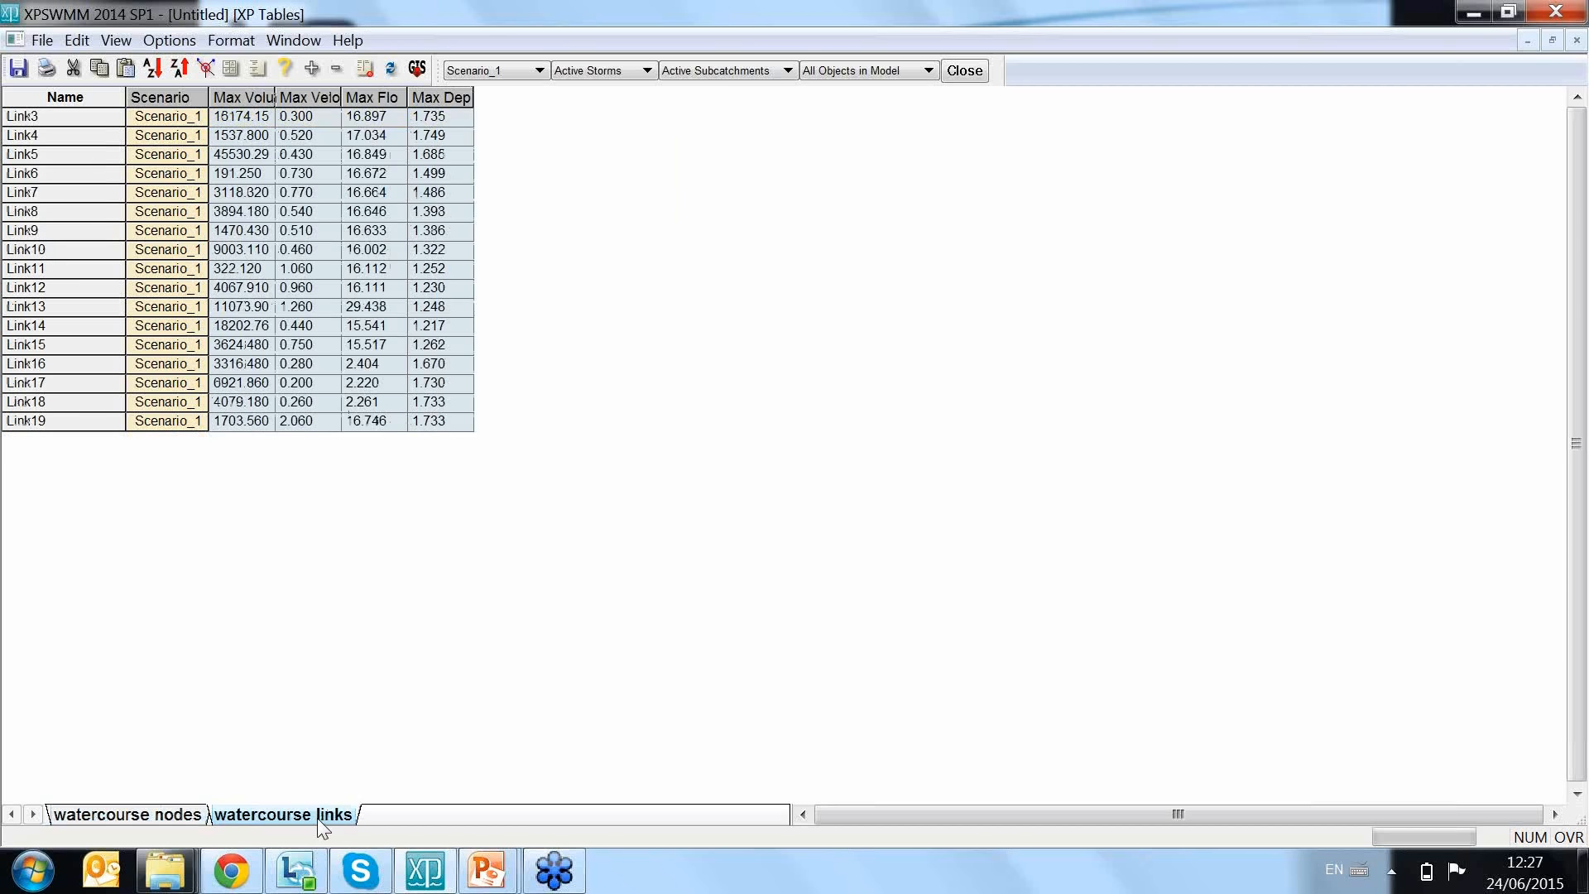
drag(274, 96, 772, 100)
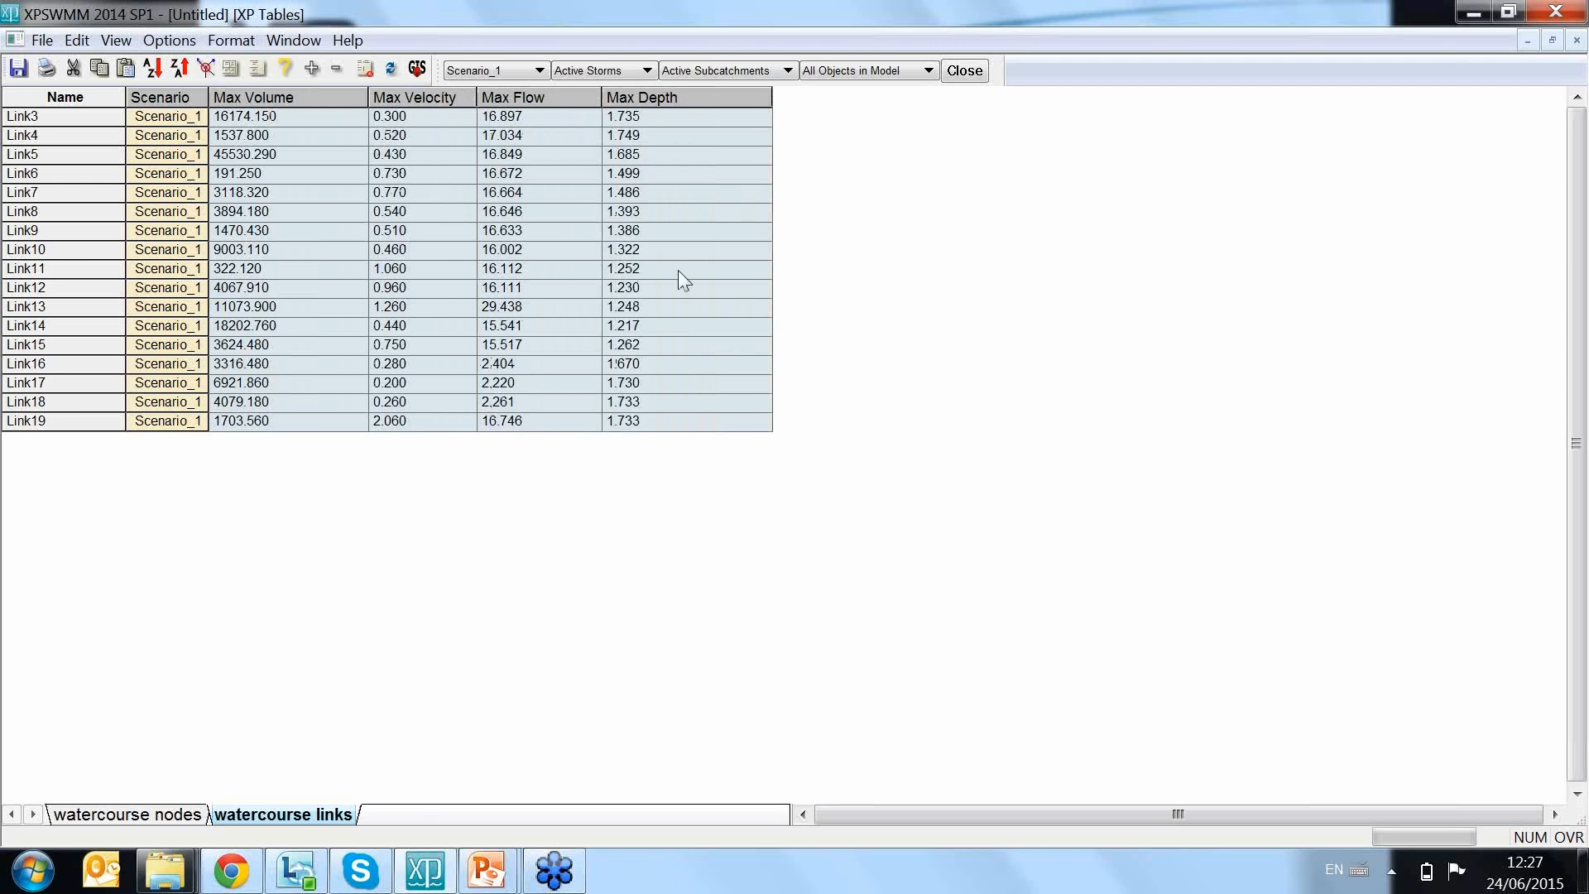
click(258, 67)
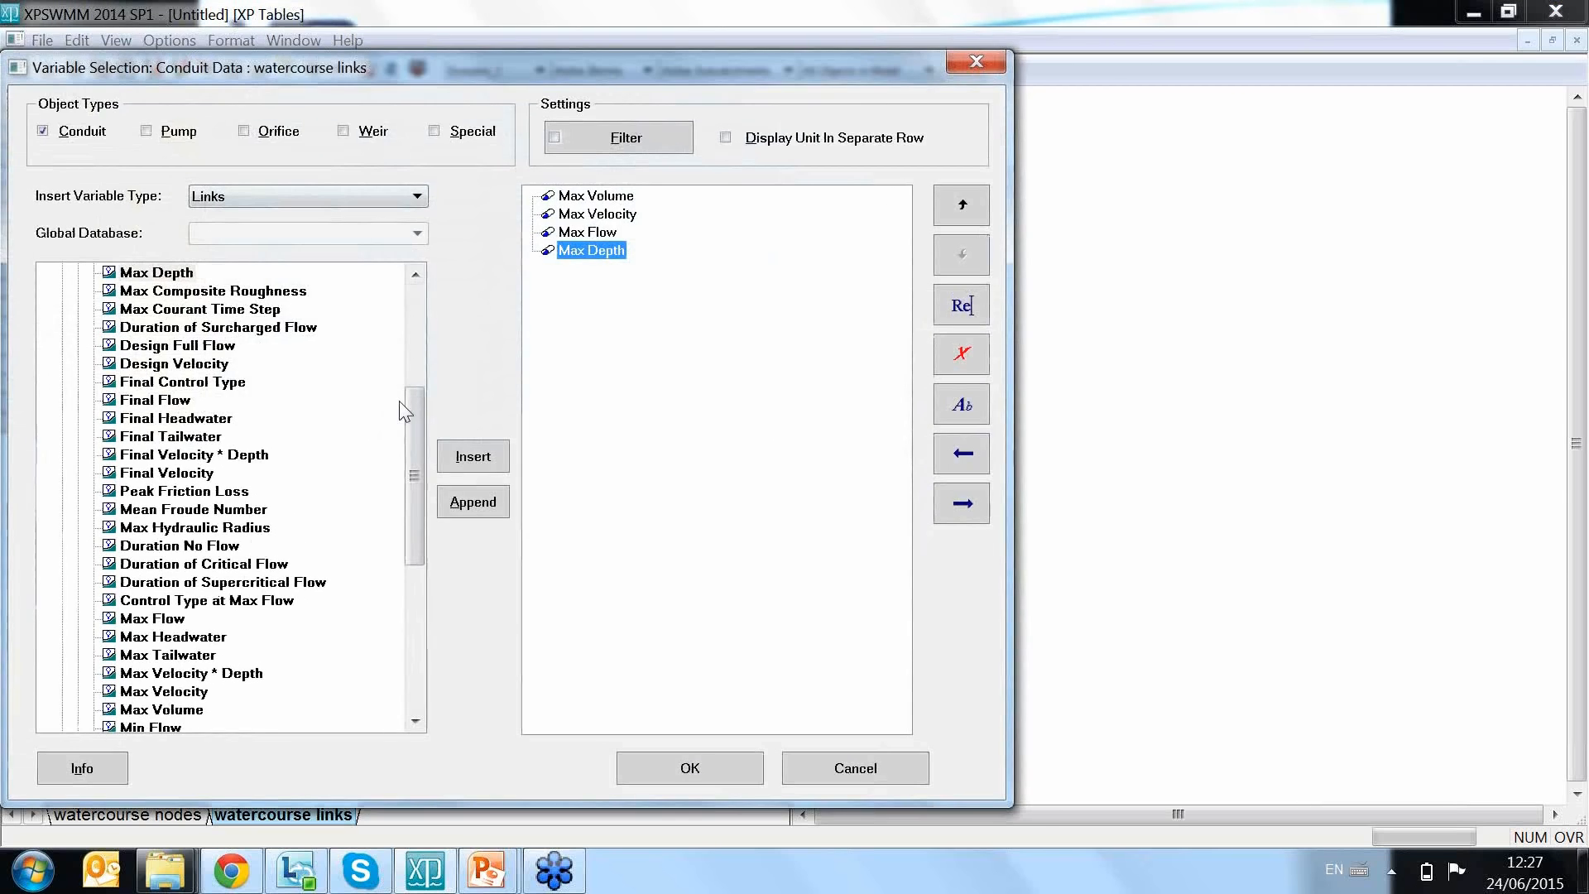
drag(414, 454, 414, 553)
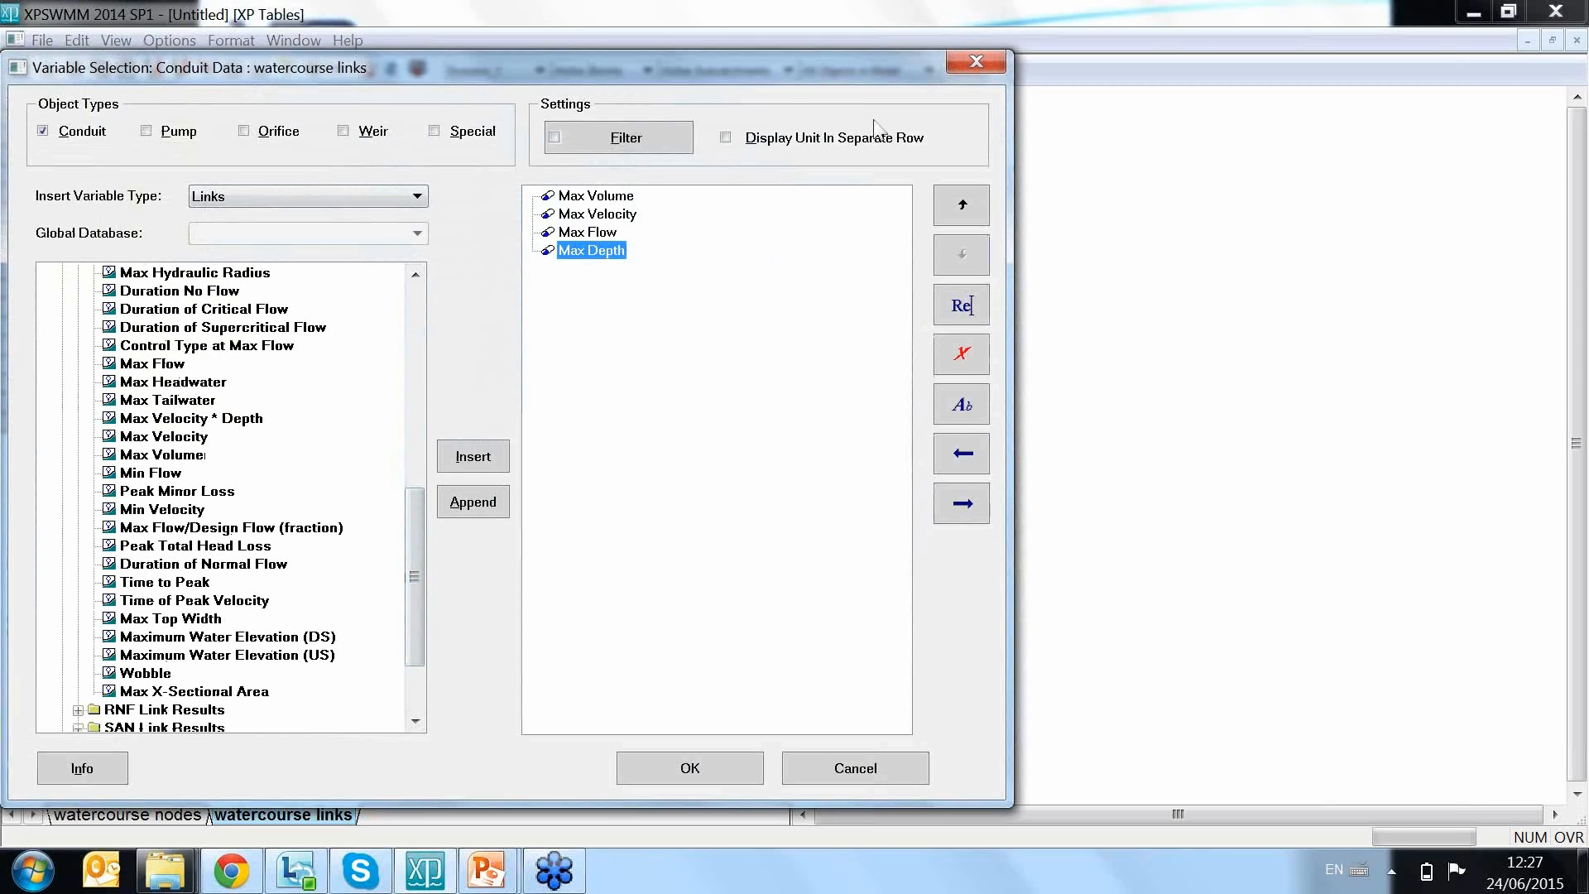
click(974, 59)
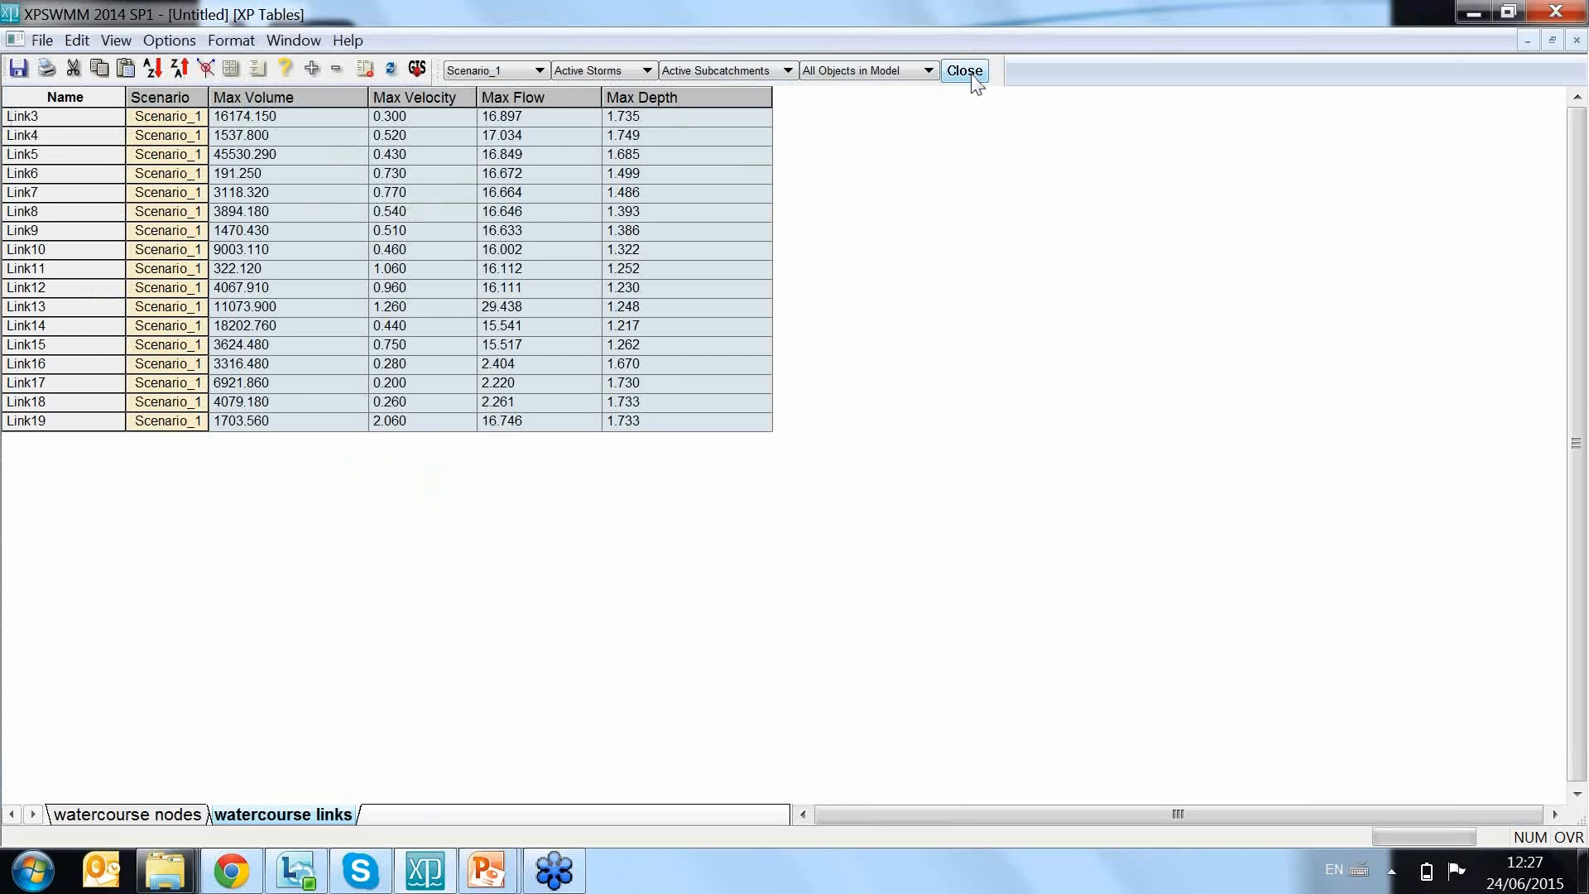
click(965, 71)
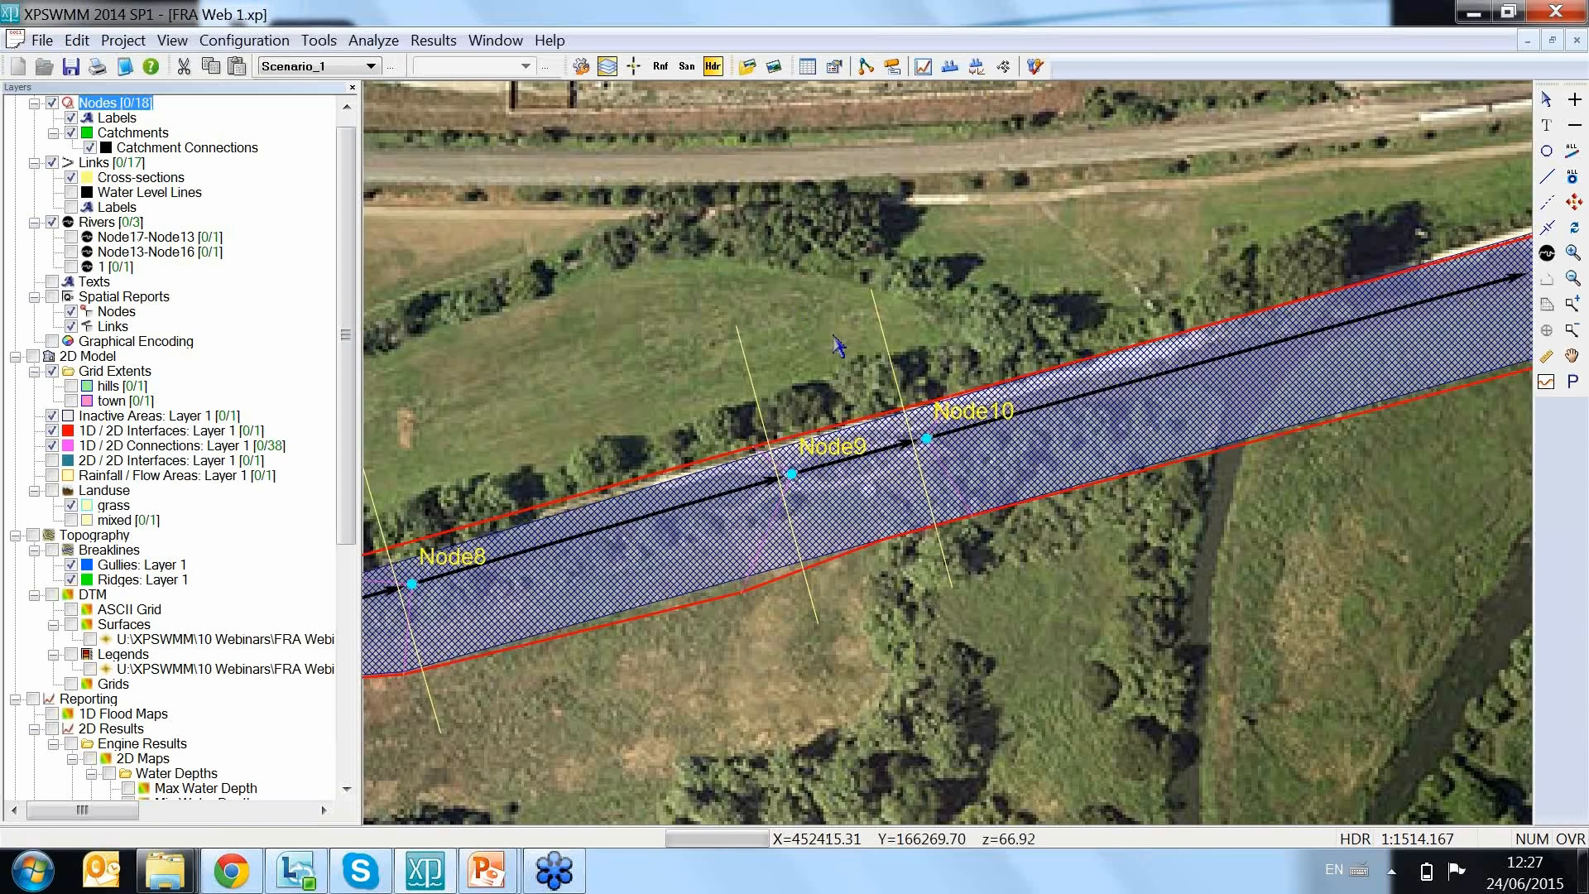
Step: Add a new scenario beneath Base Scenario in the Scenario Manager, delete it again and accept the scenario list
scroll(953, 464, down, 1)
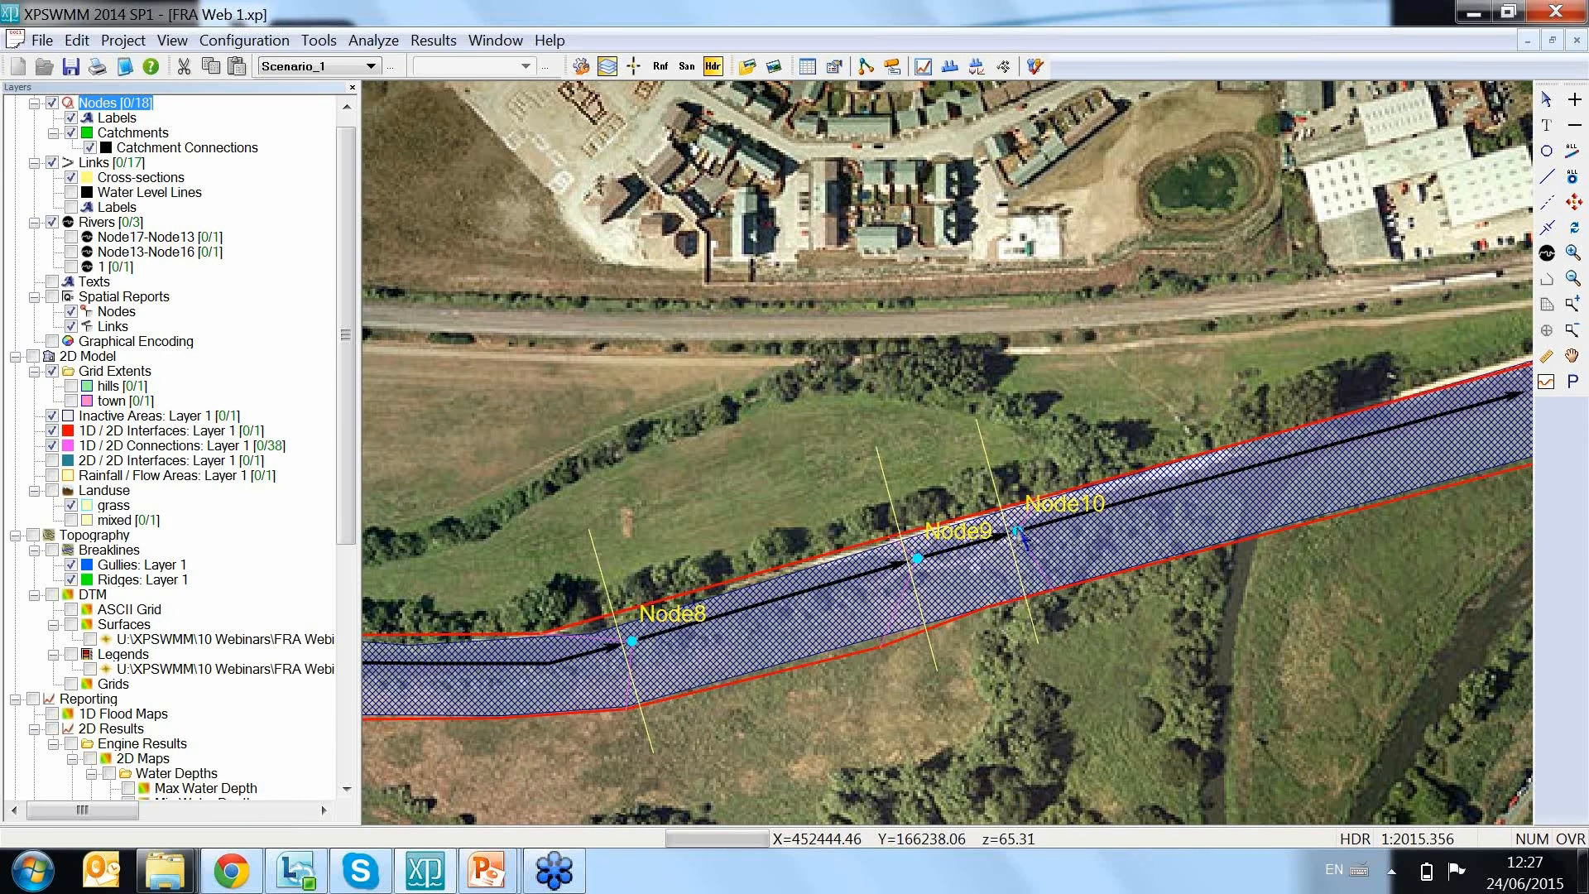
click(392, 67)
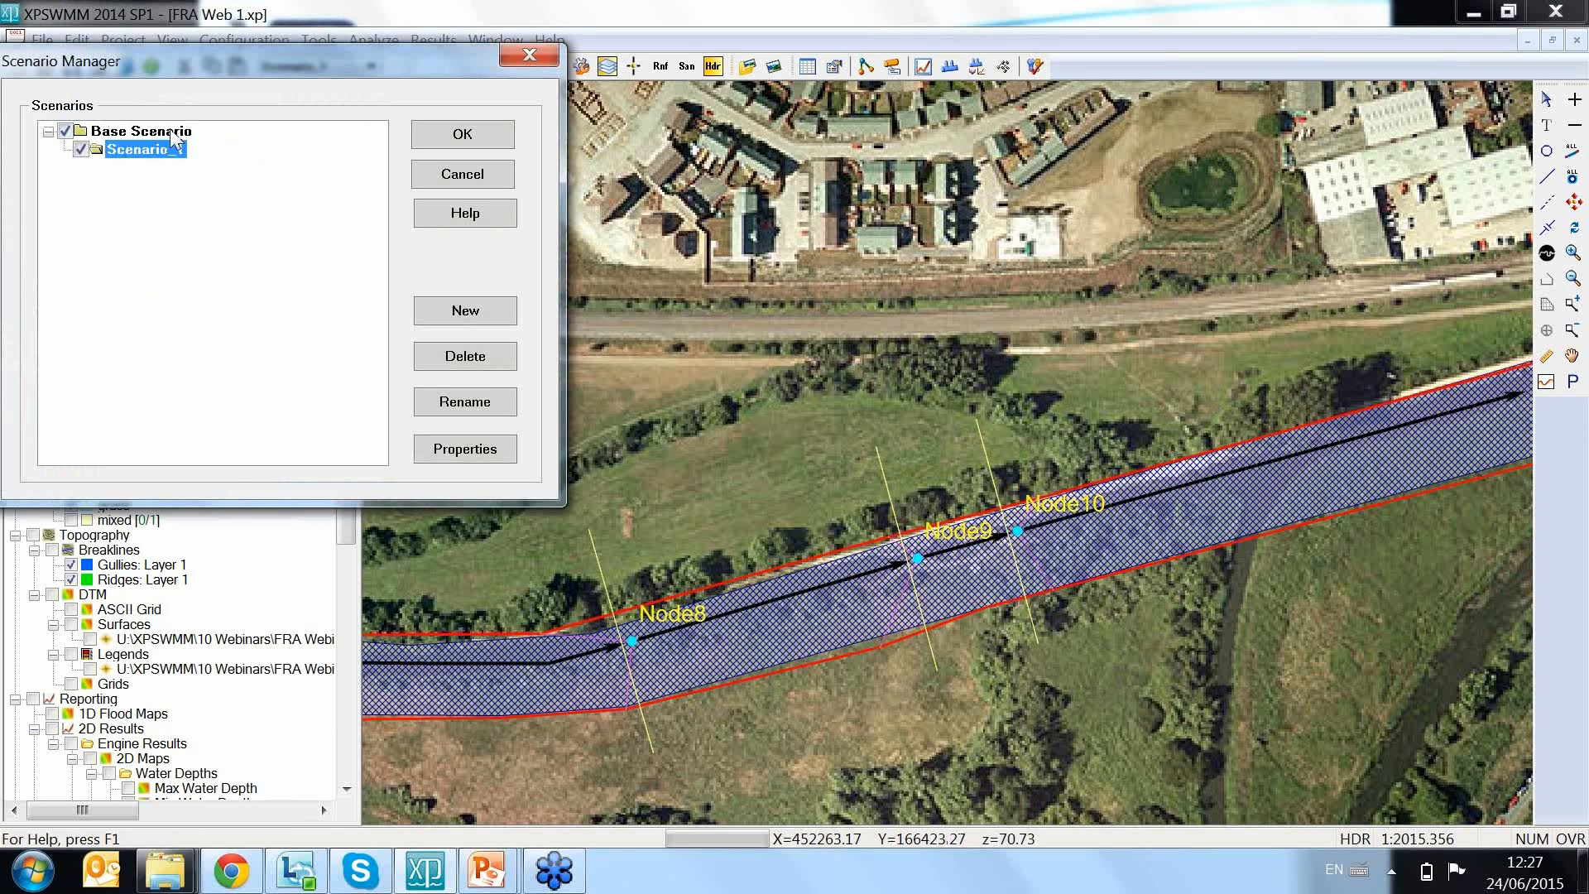
click(171, 133)
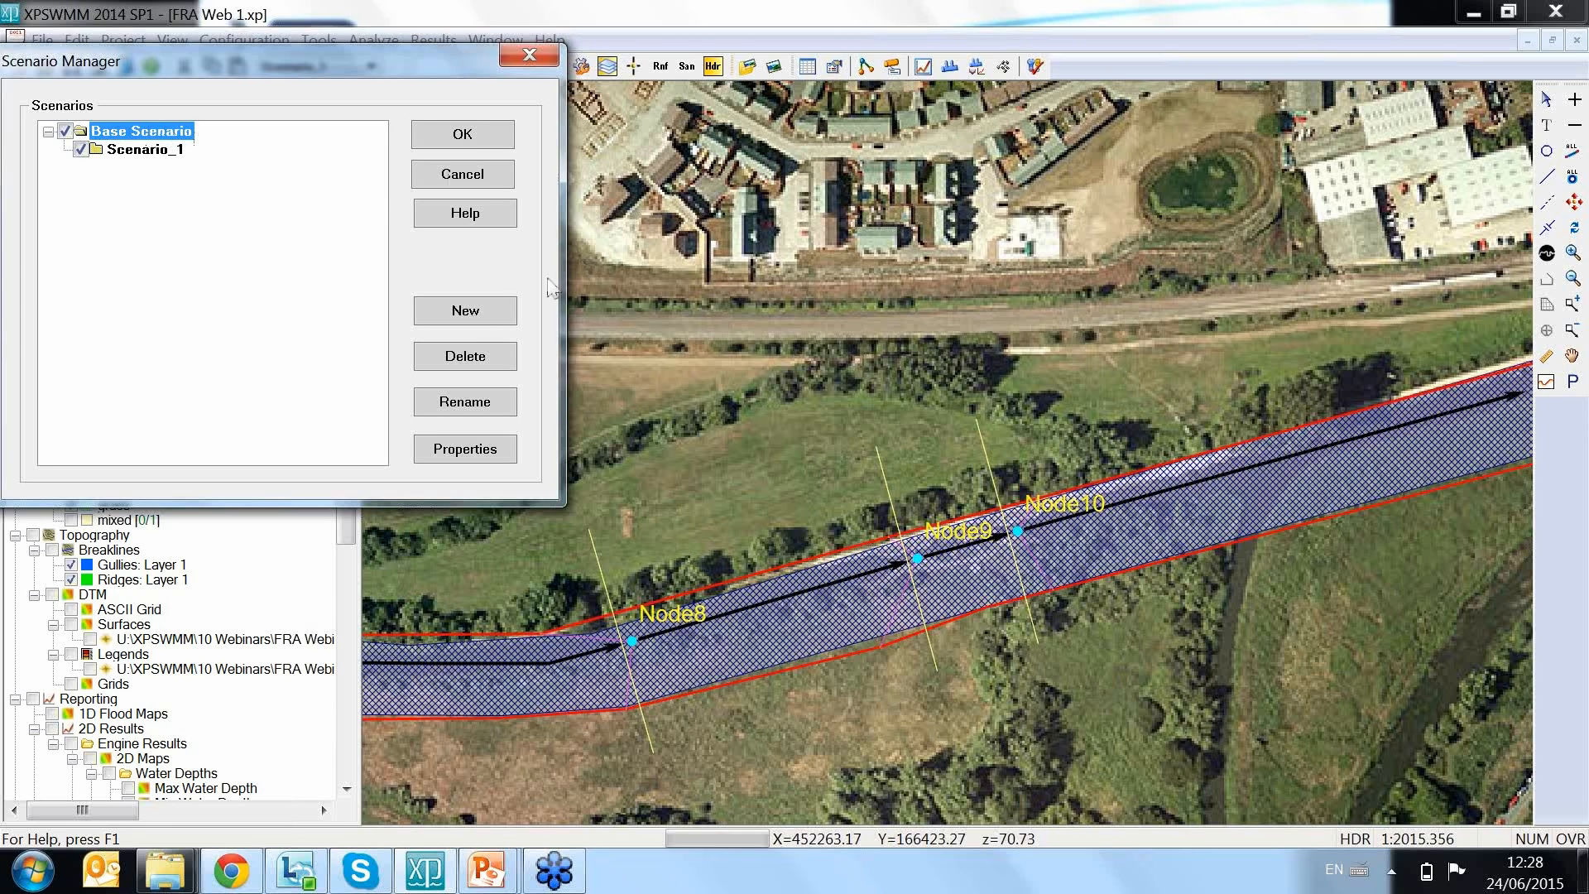
click(497, 317)
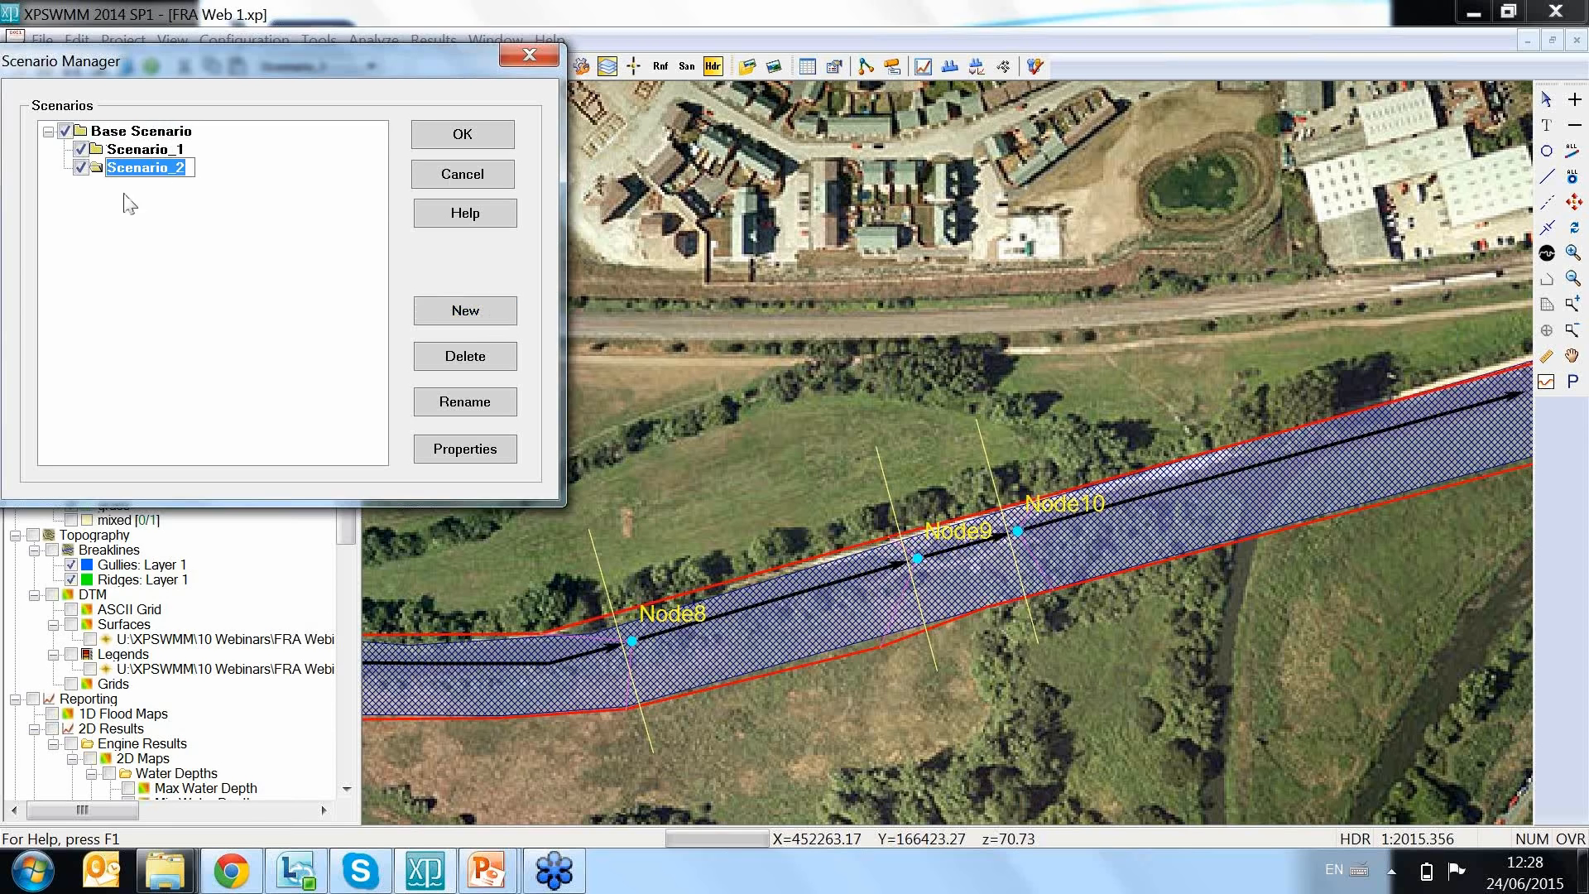
click(132, 212)
click(465, 356)
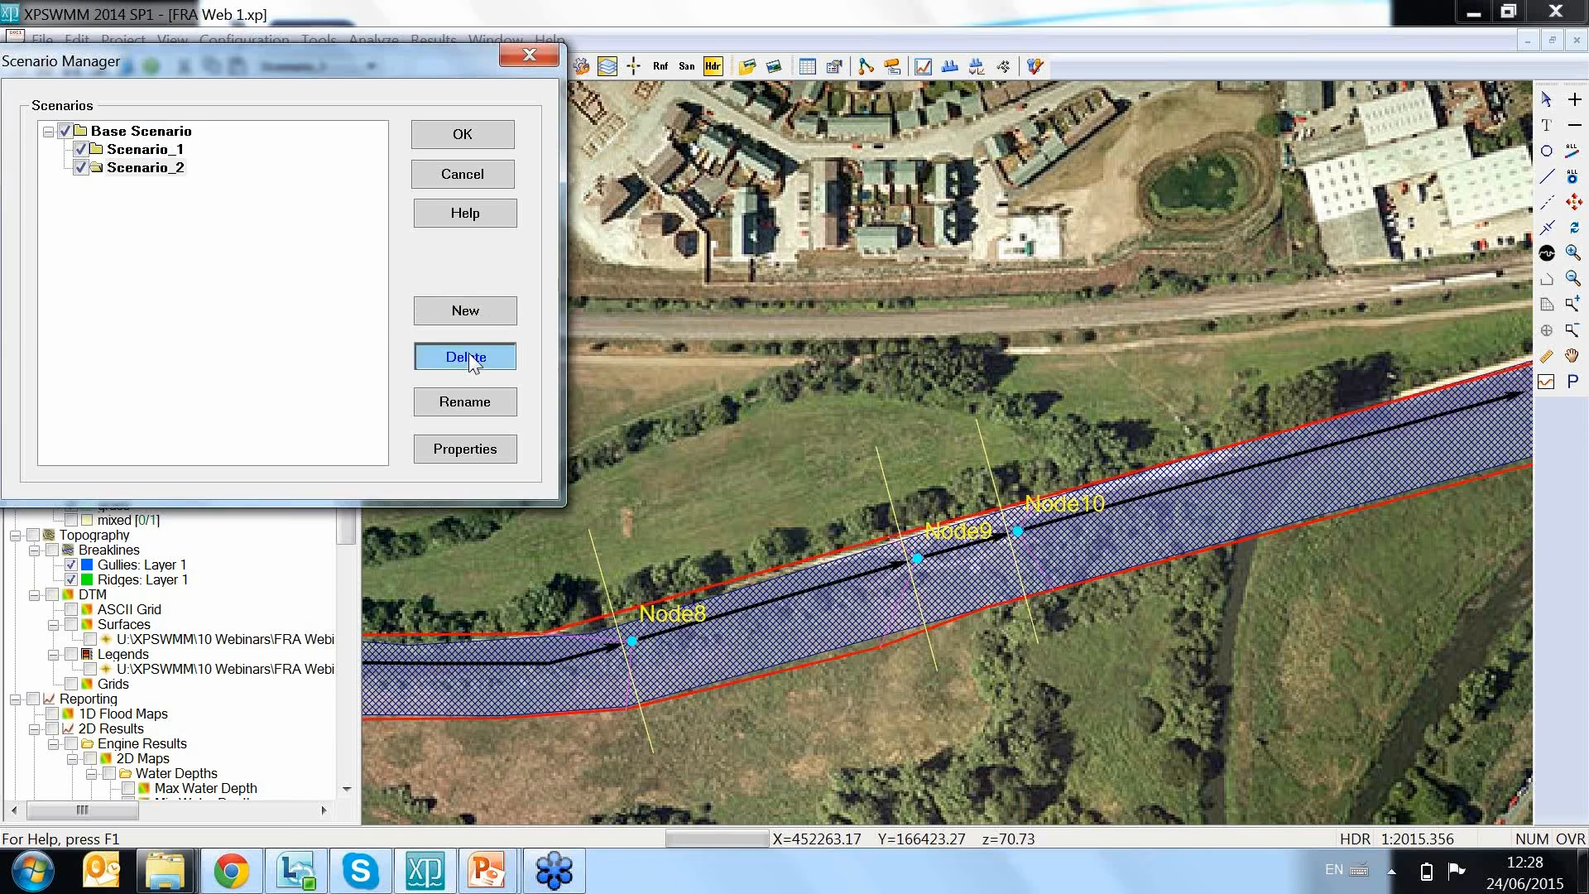
click(462, 134)
Step: Keep Scenario_1 active, switch to Runoff (Rnf) mode, and examine sub-catchment 1's routing and rainfall options at Node9 without saving
click(339, 65)
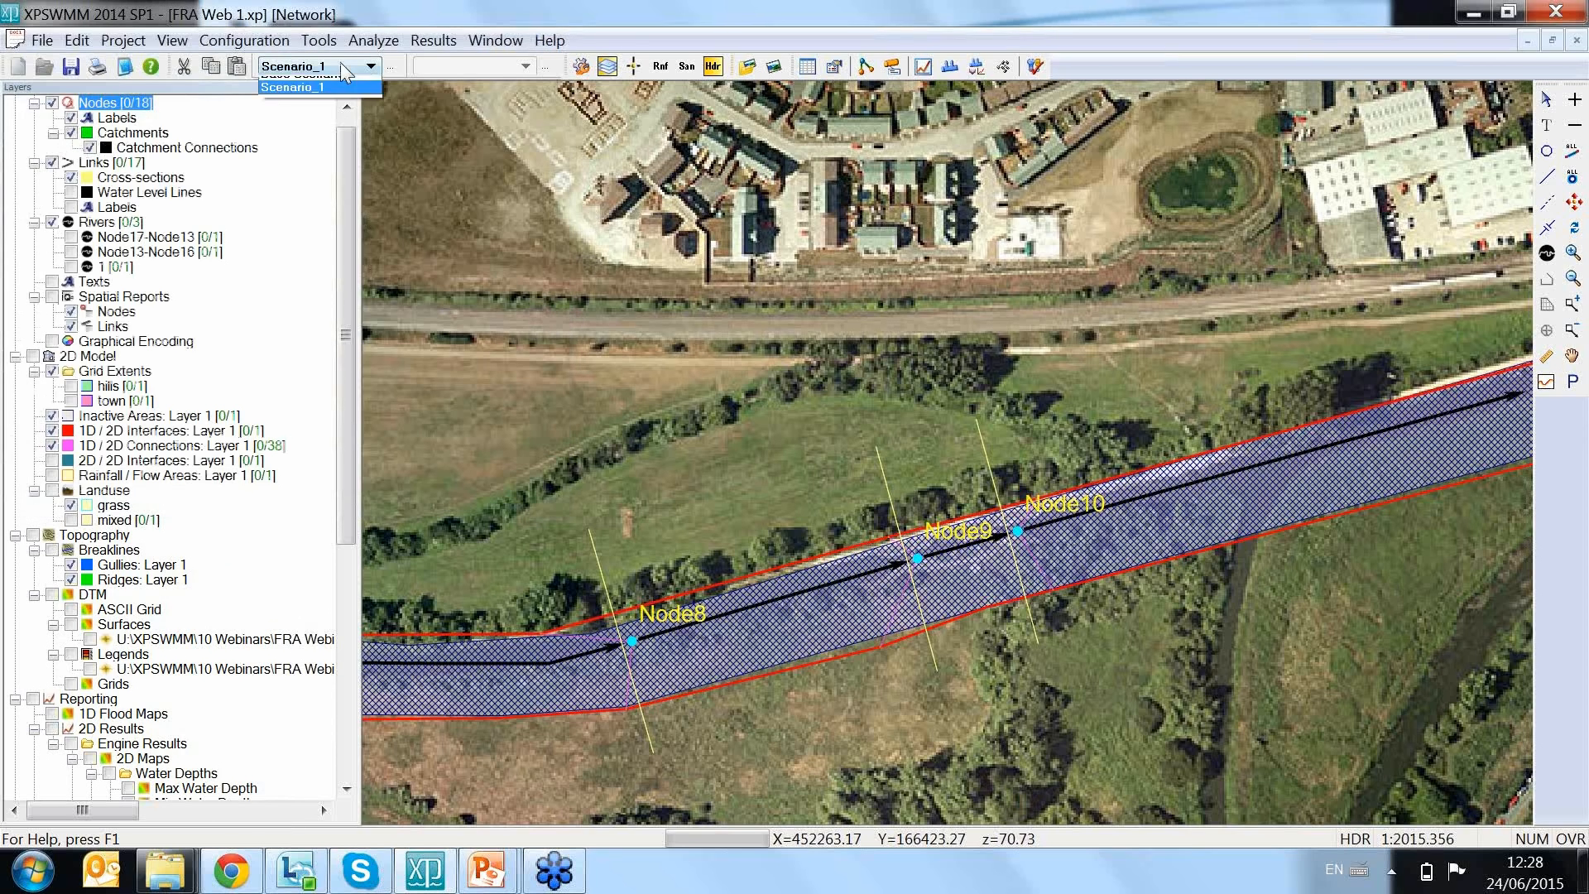
click(335, 100)
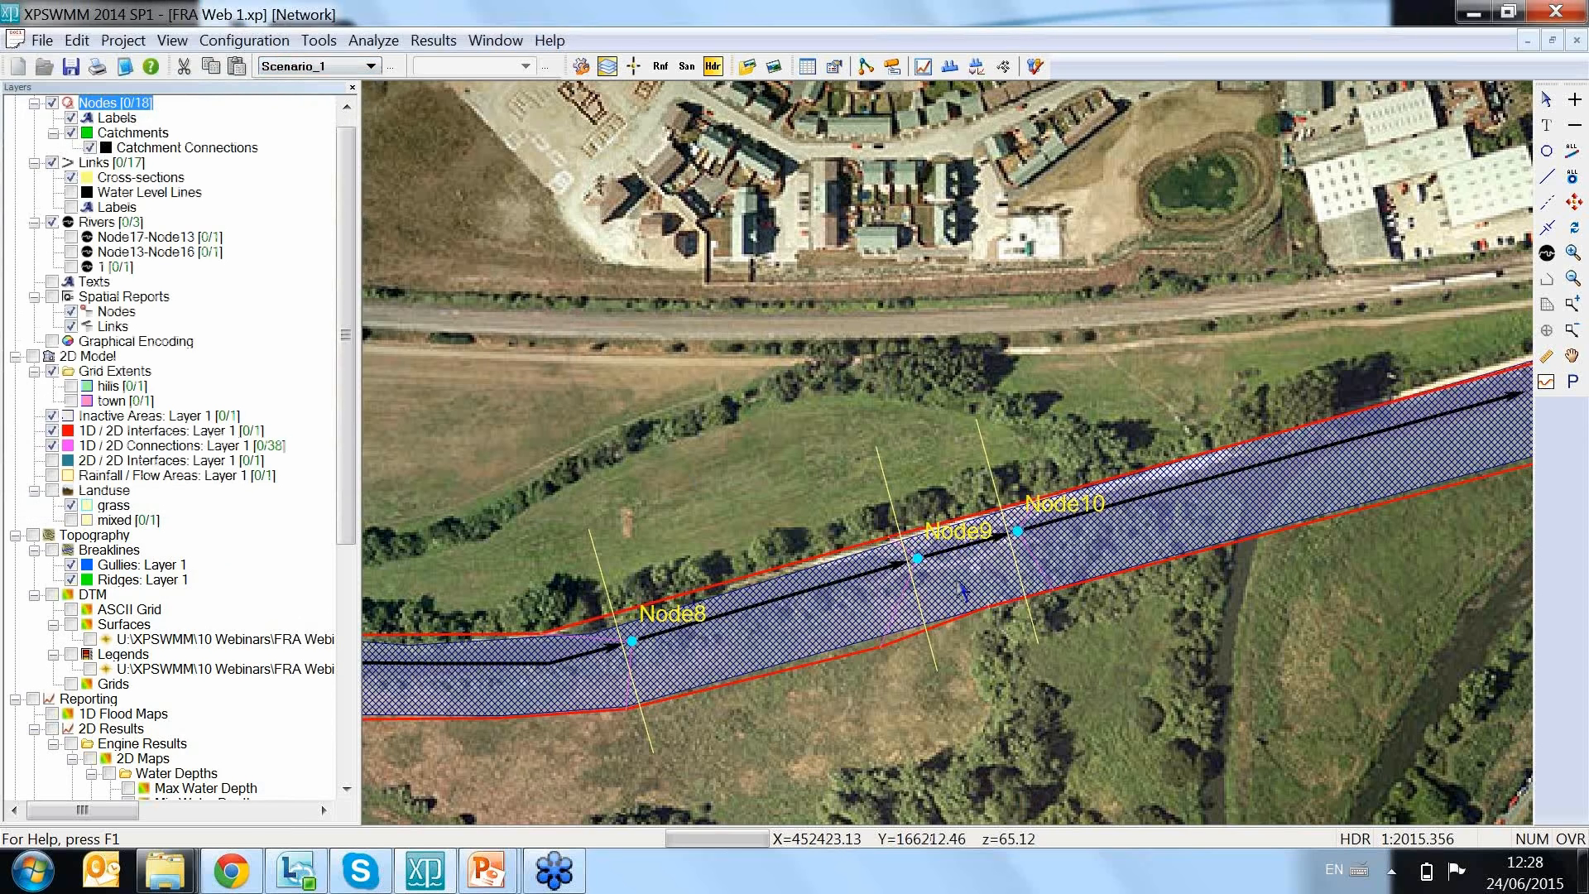
click(660, 66)
click(916, 559)
double_click(916, 559)
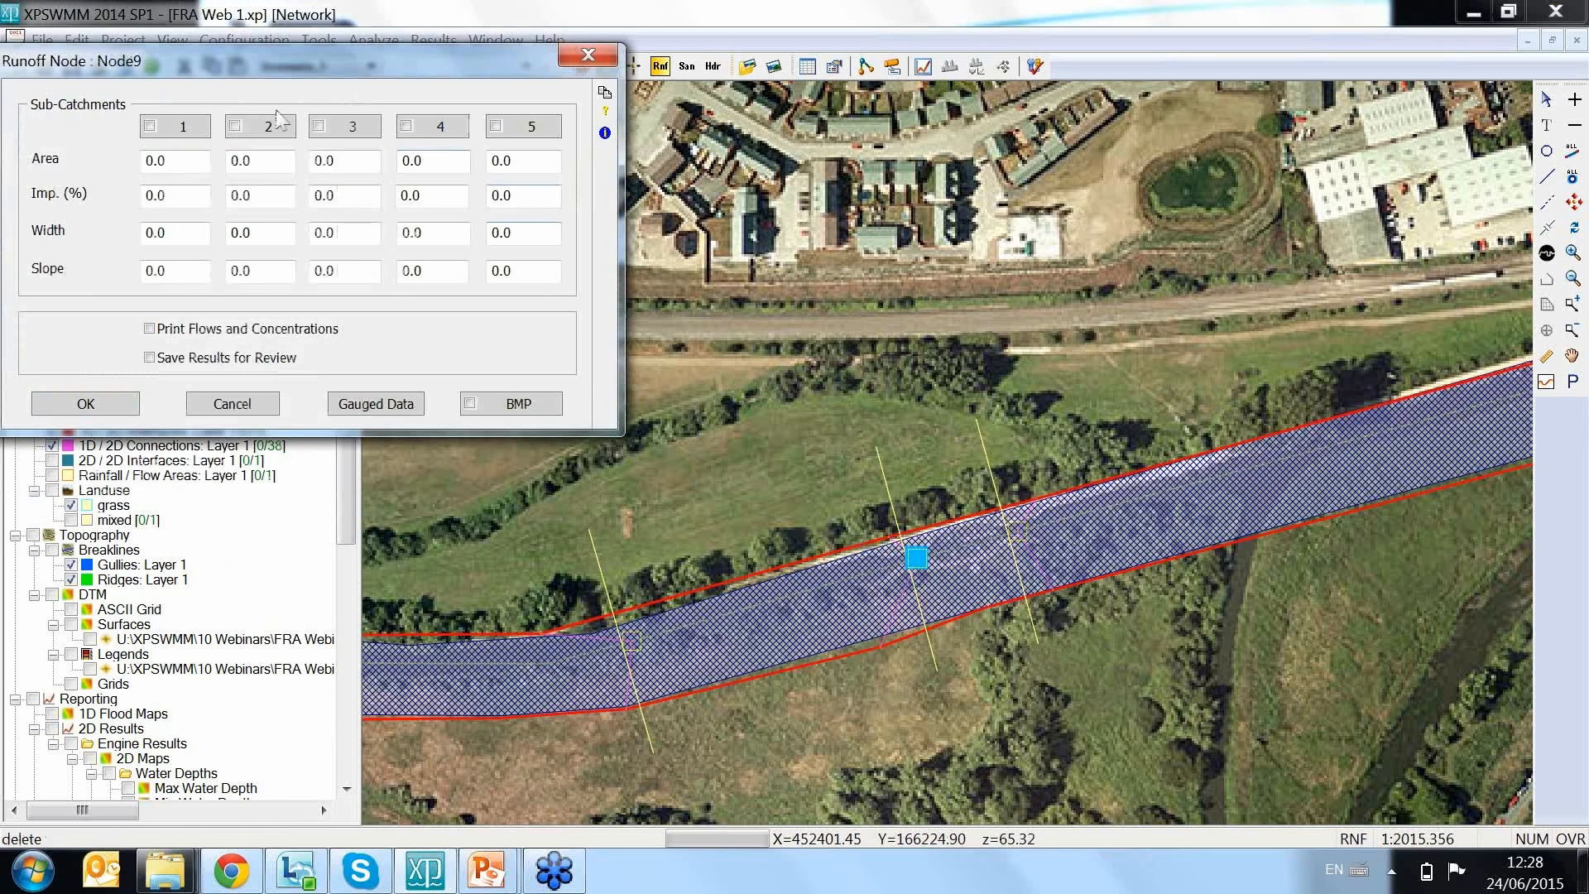
click(152, 129)
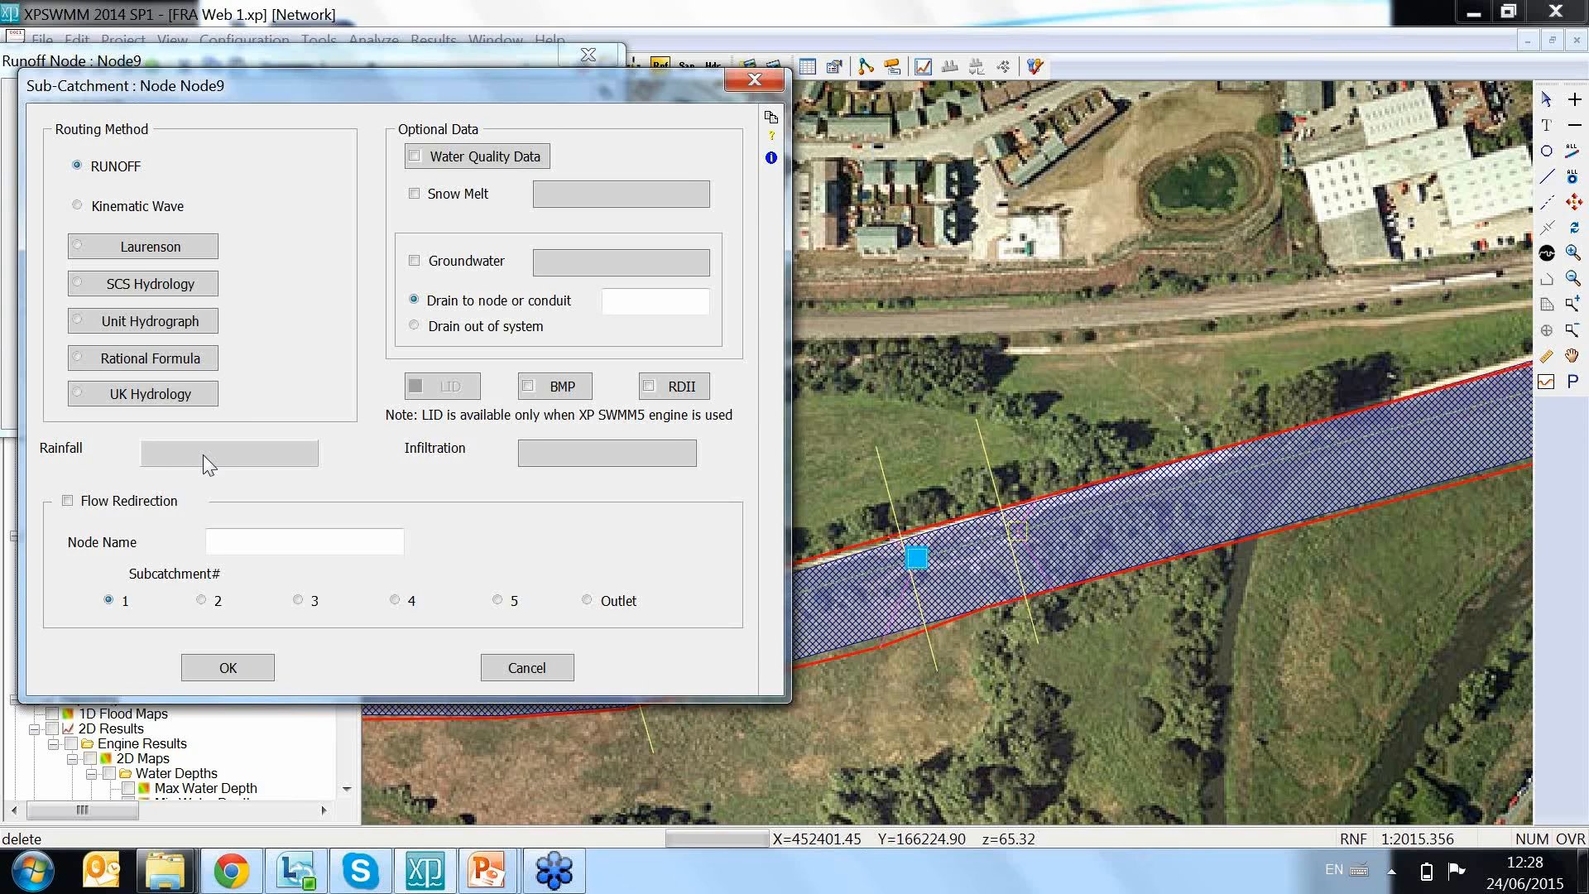
click(753, 79)
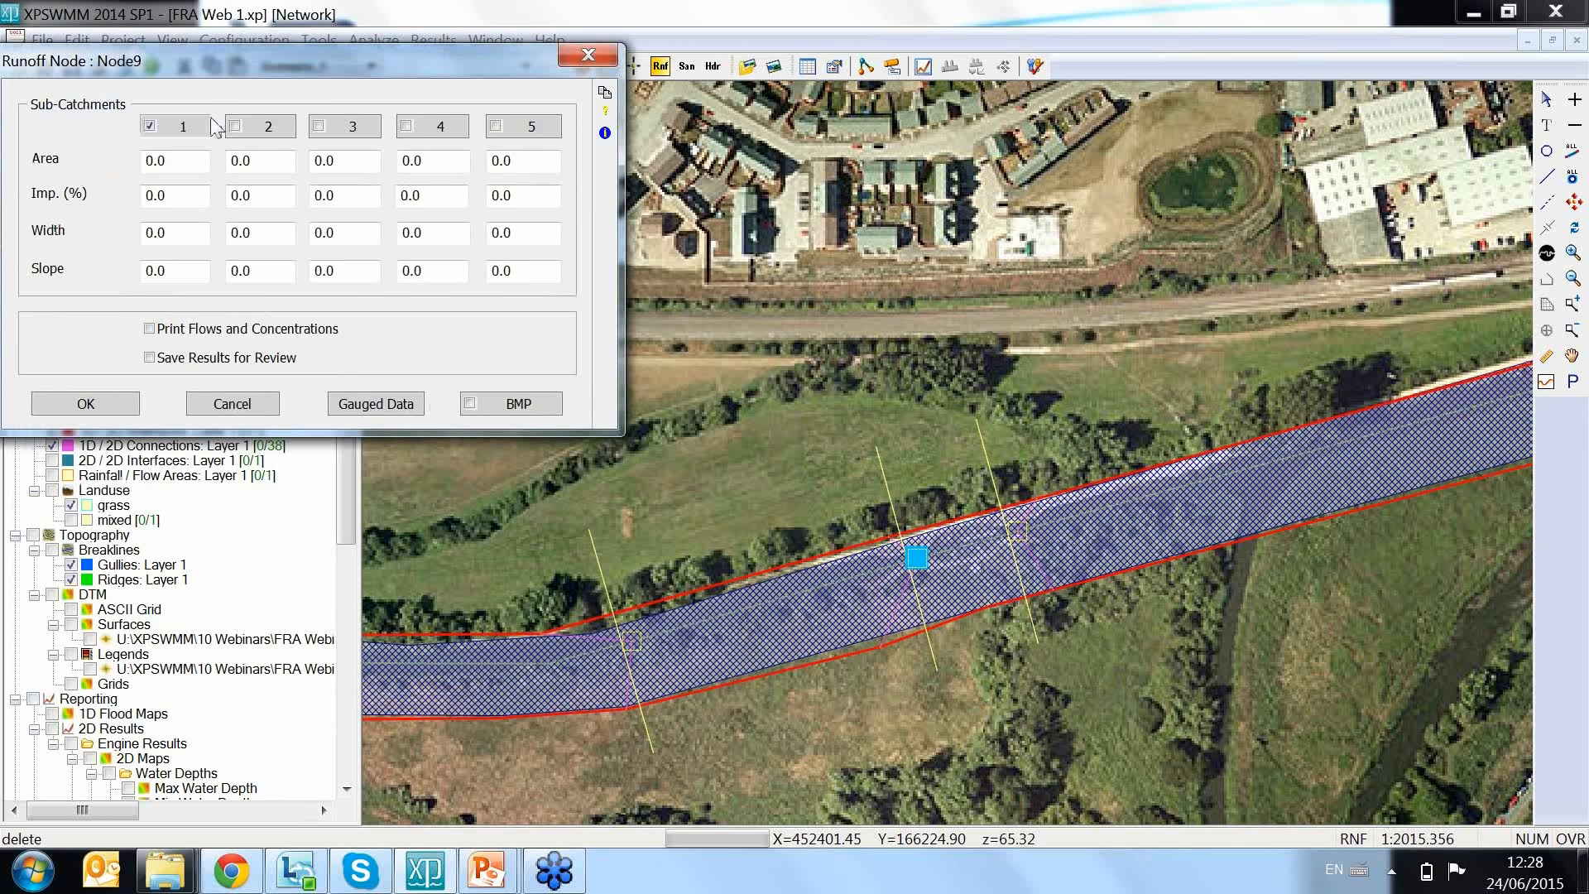
click(588, 55)
Step: Return to Hydraulics (Hdr) mode, review Node9's river inflow options, close them without changes and clear the node selection
click(713, 66)
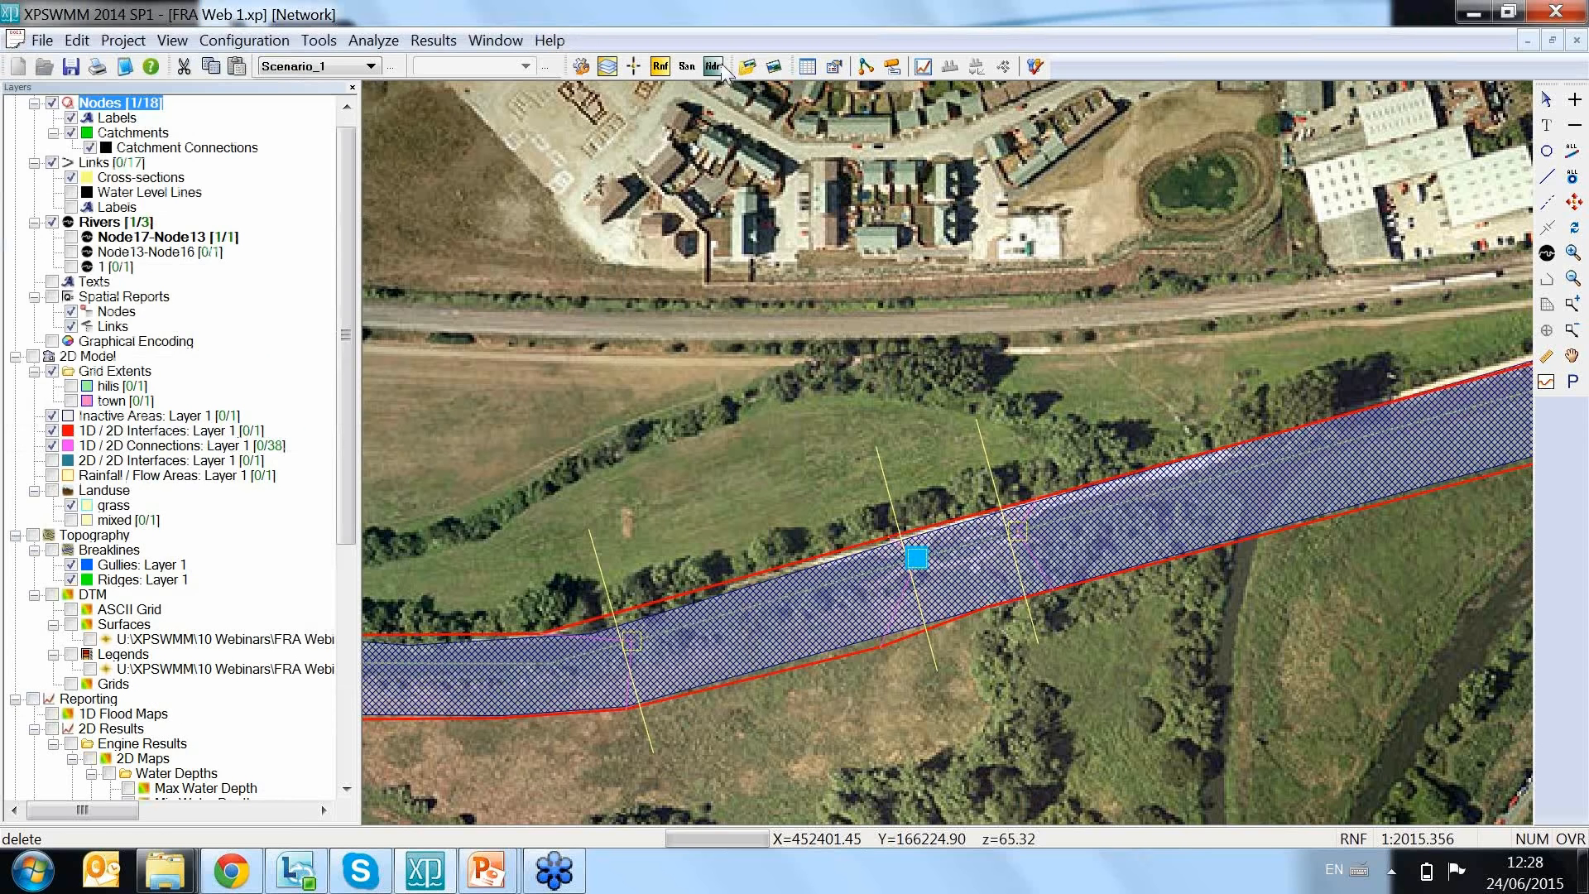
double_click(914, 556)
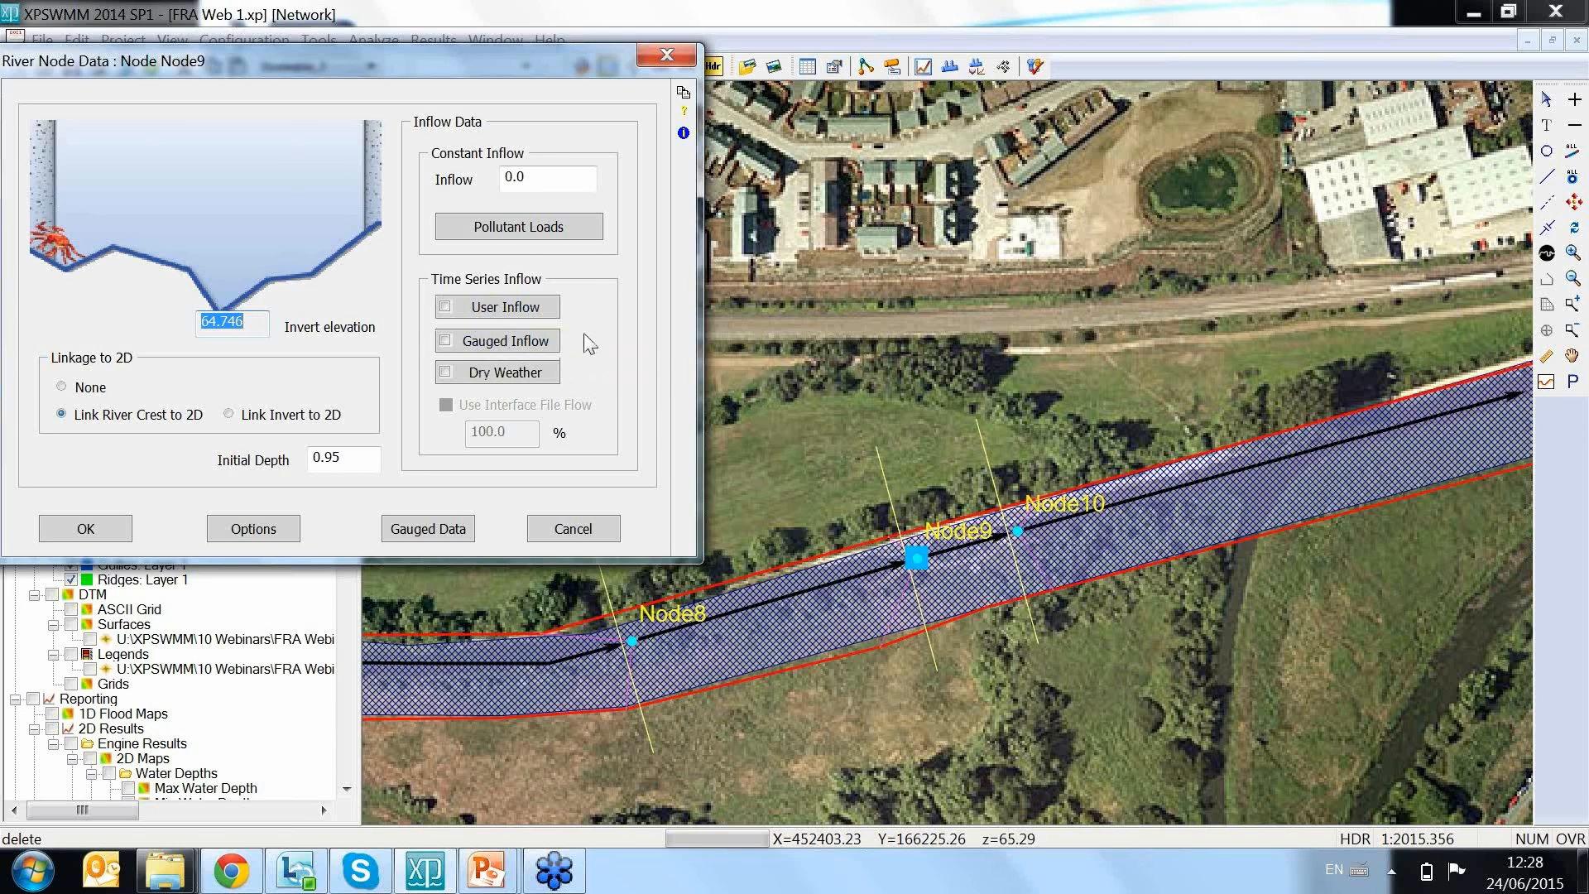
click(666, 55)
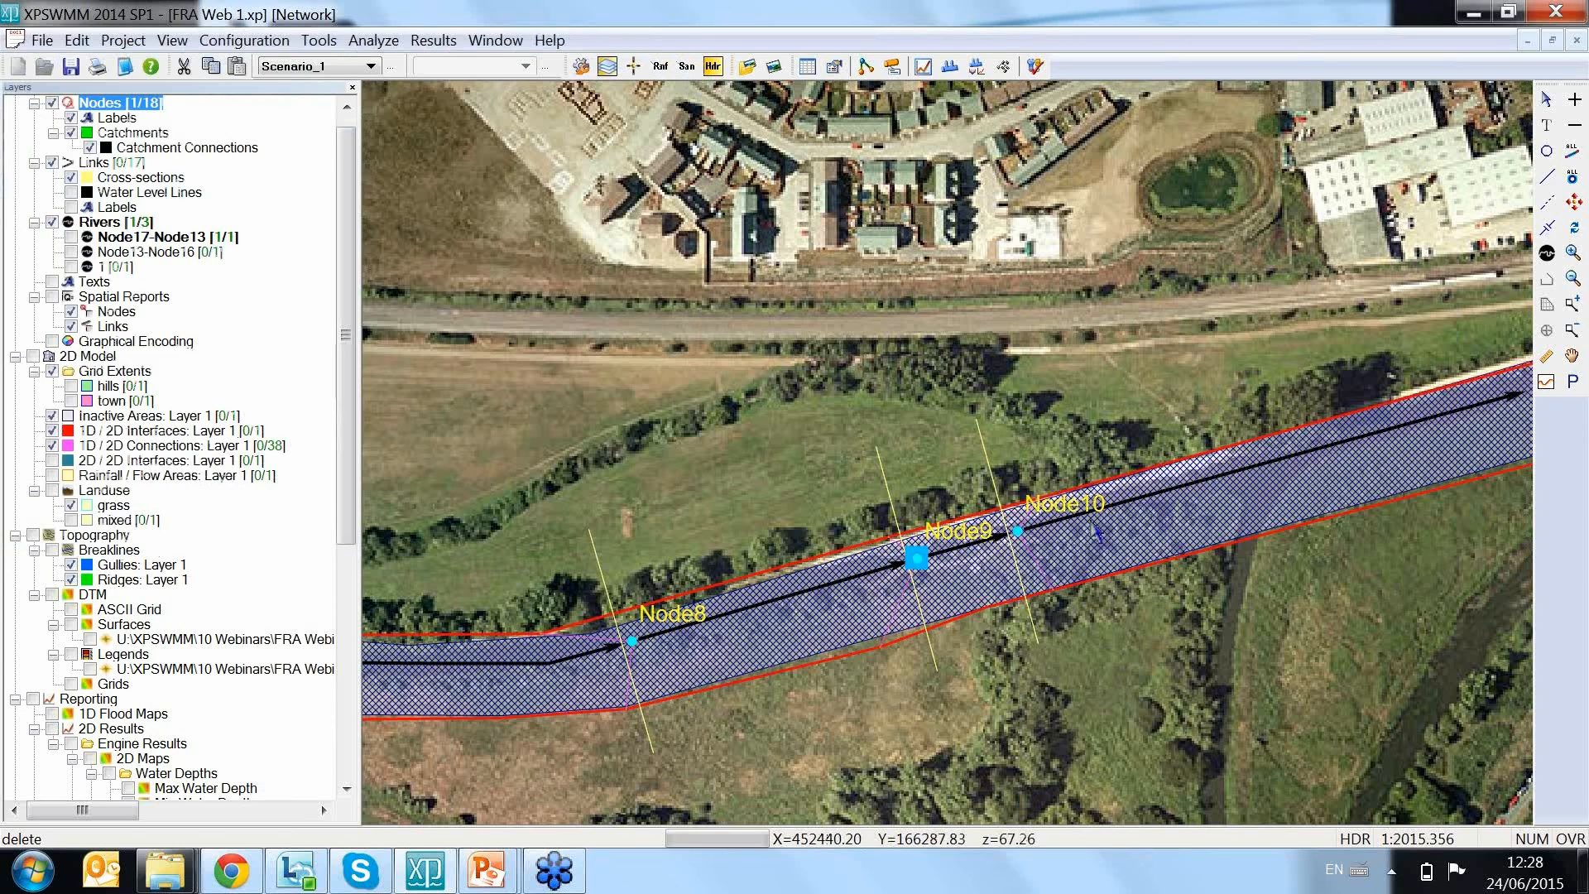
click(818, 431)
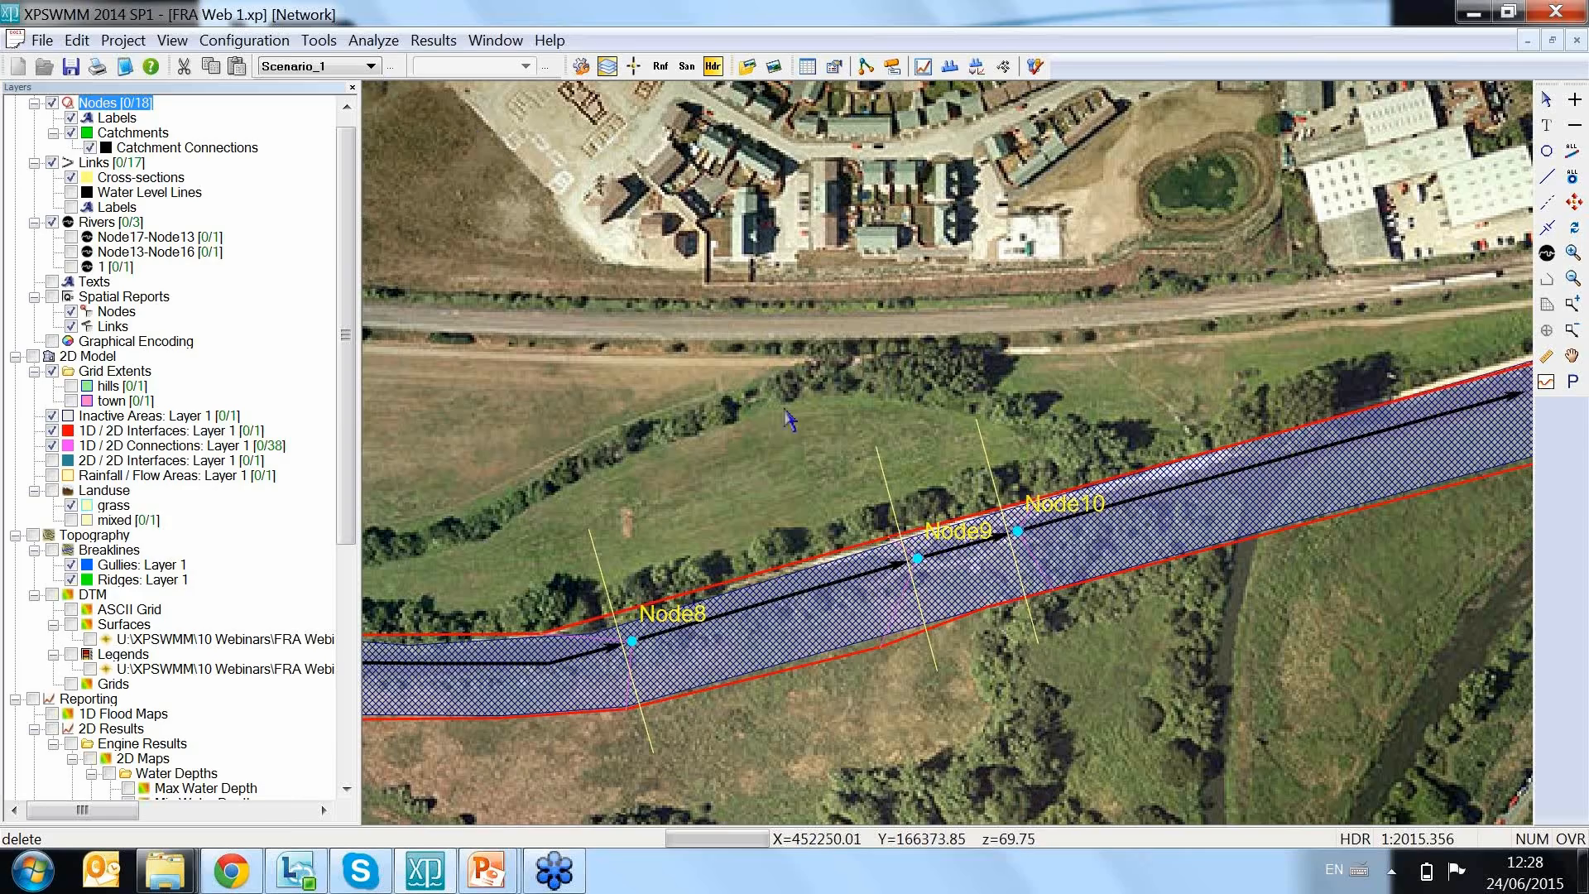
scroll(828, 447, down, 3)
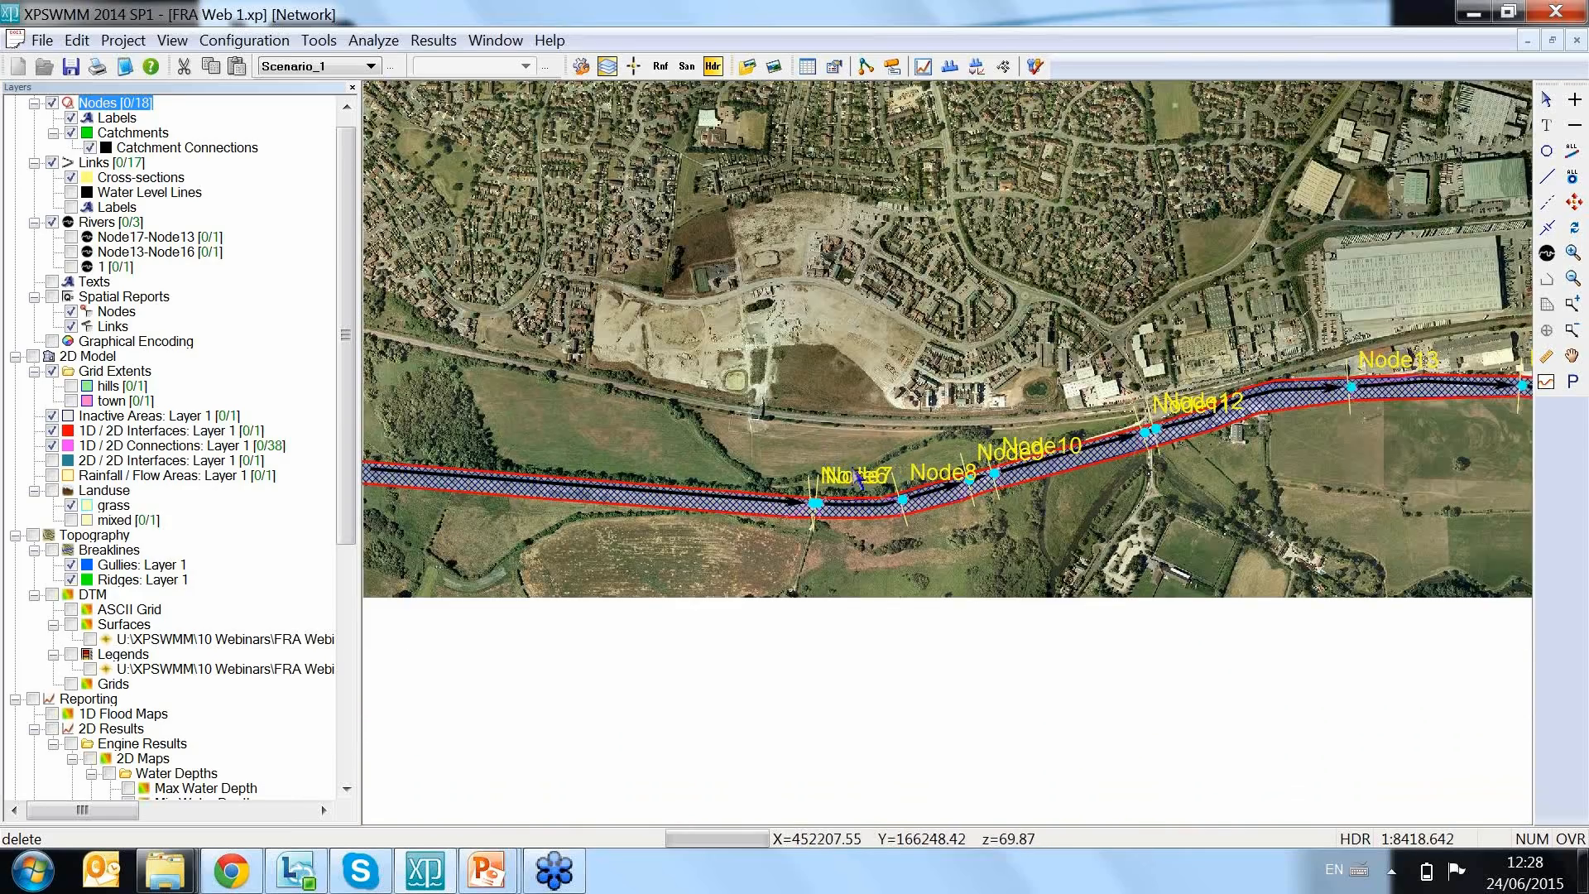
Step: Hide the node labels so the river network shows clearly against the aerial image
scroll(910, 471, down, 3)
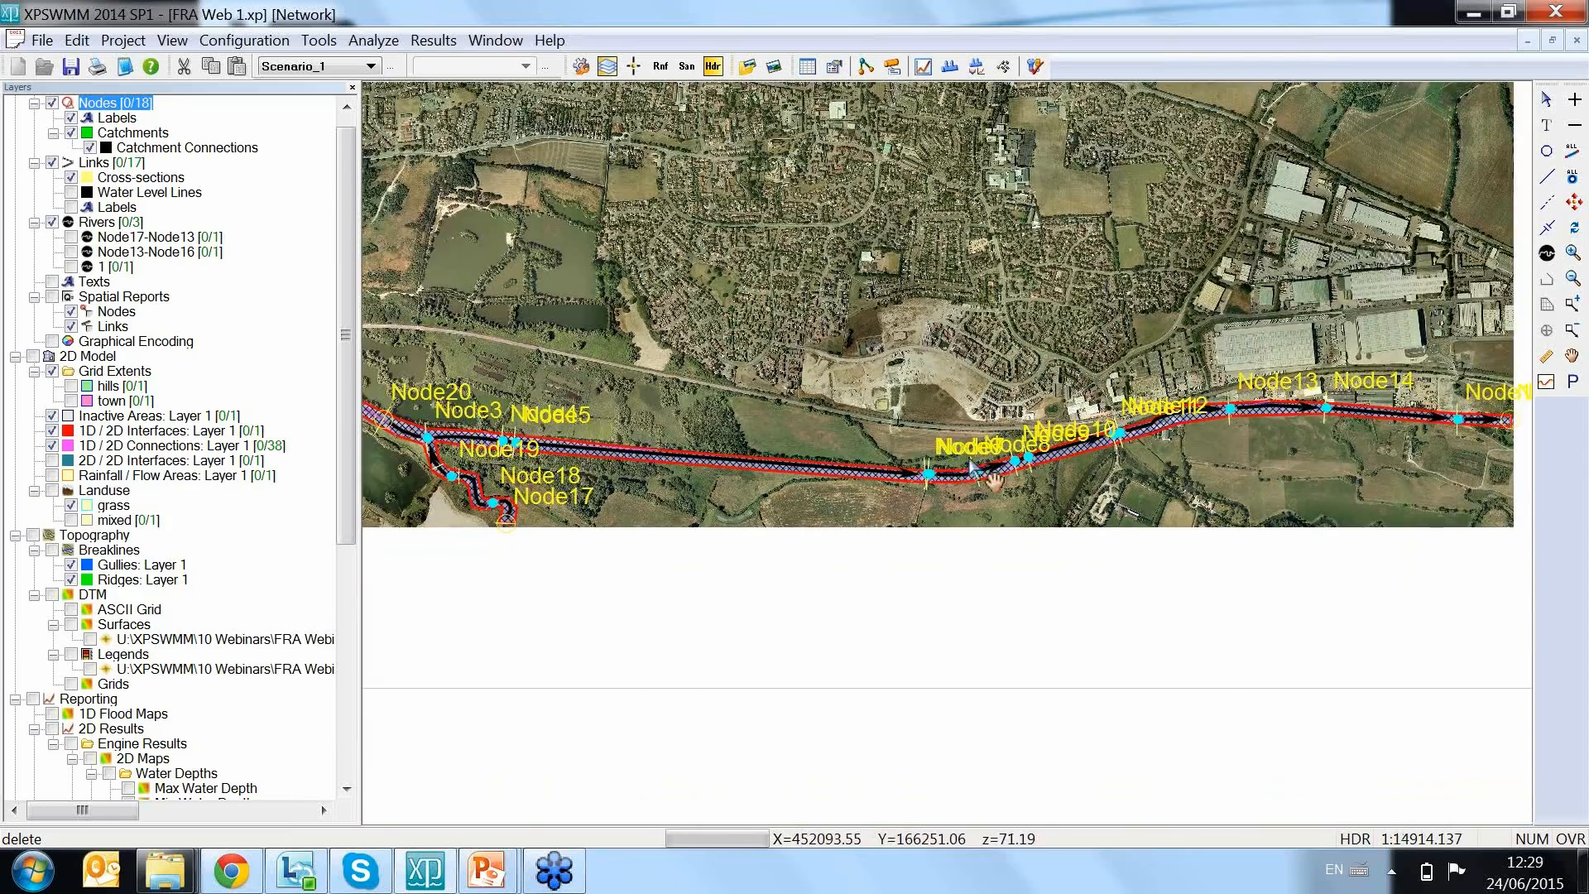
scroll(969, 465, down, 3)
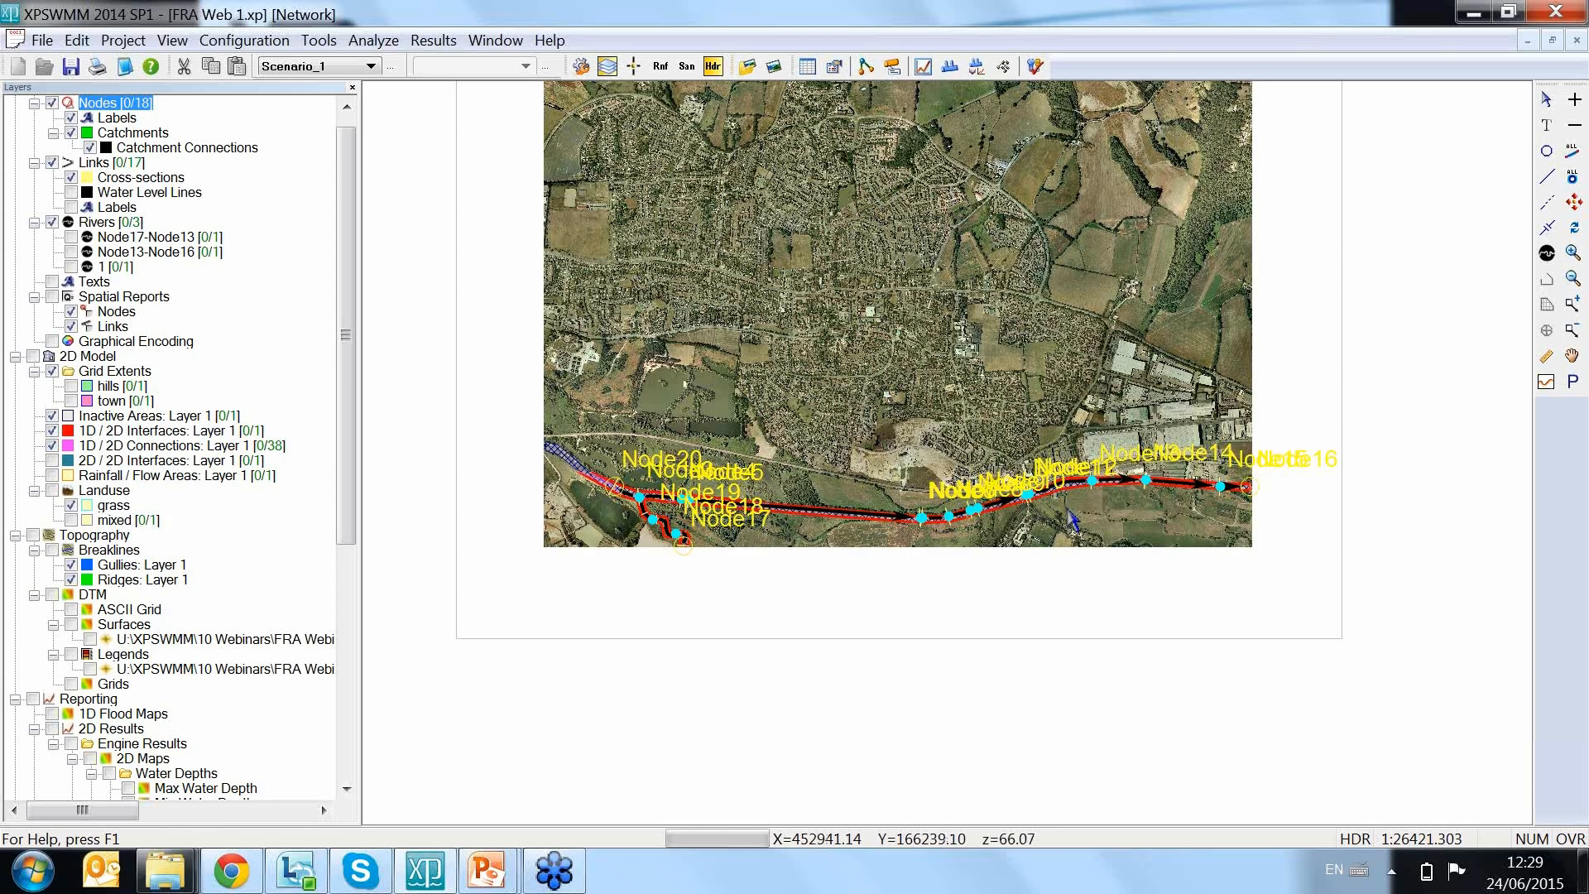
click(72, 118)
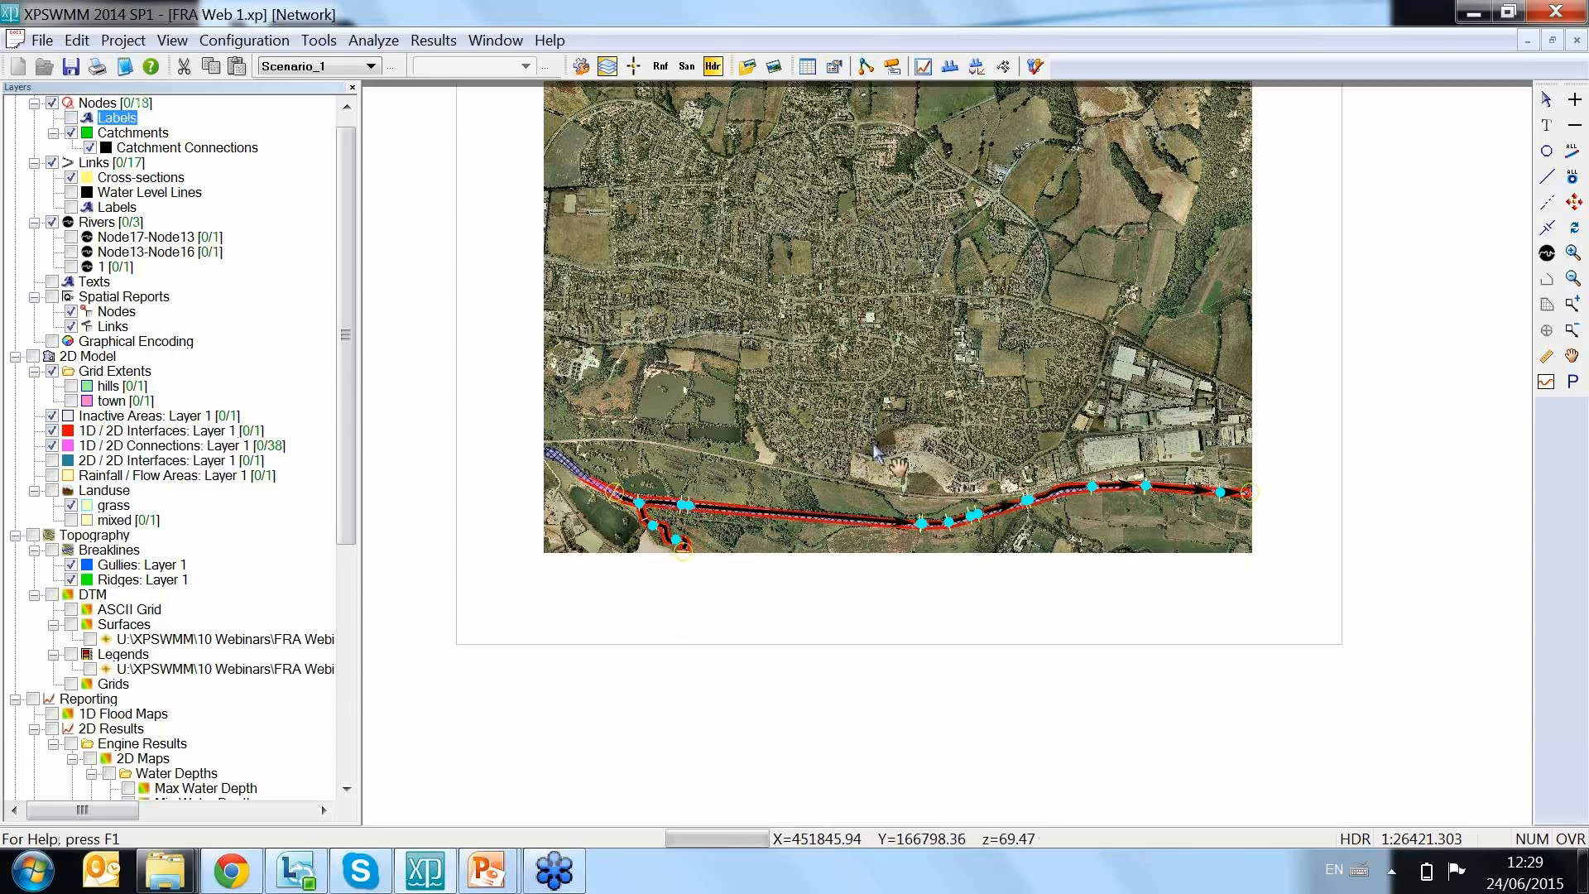
scroll(875, 451, down, 3)
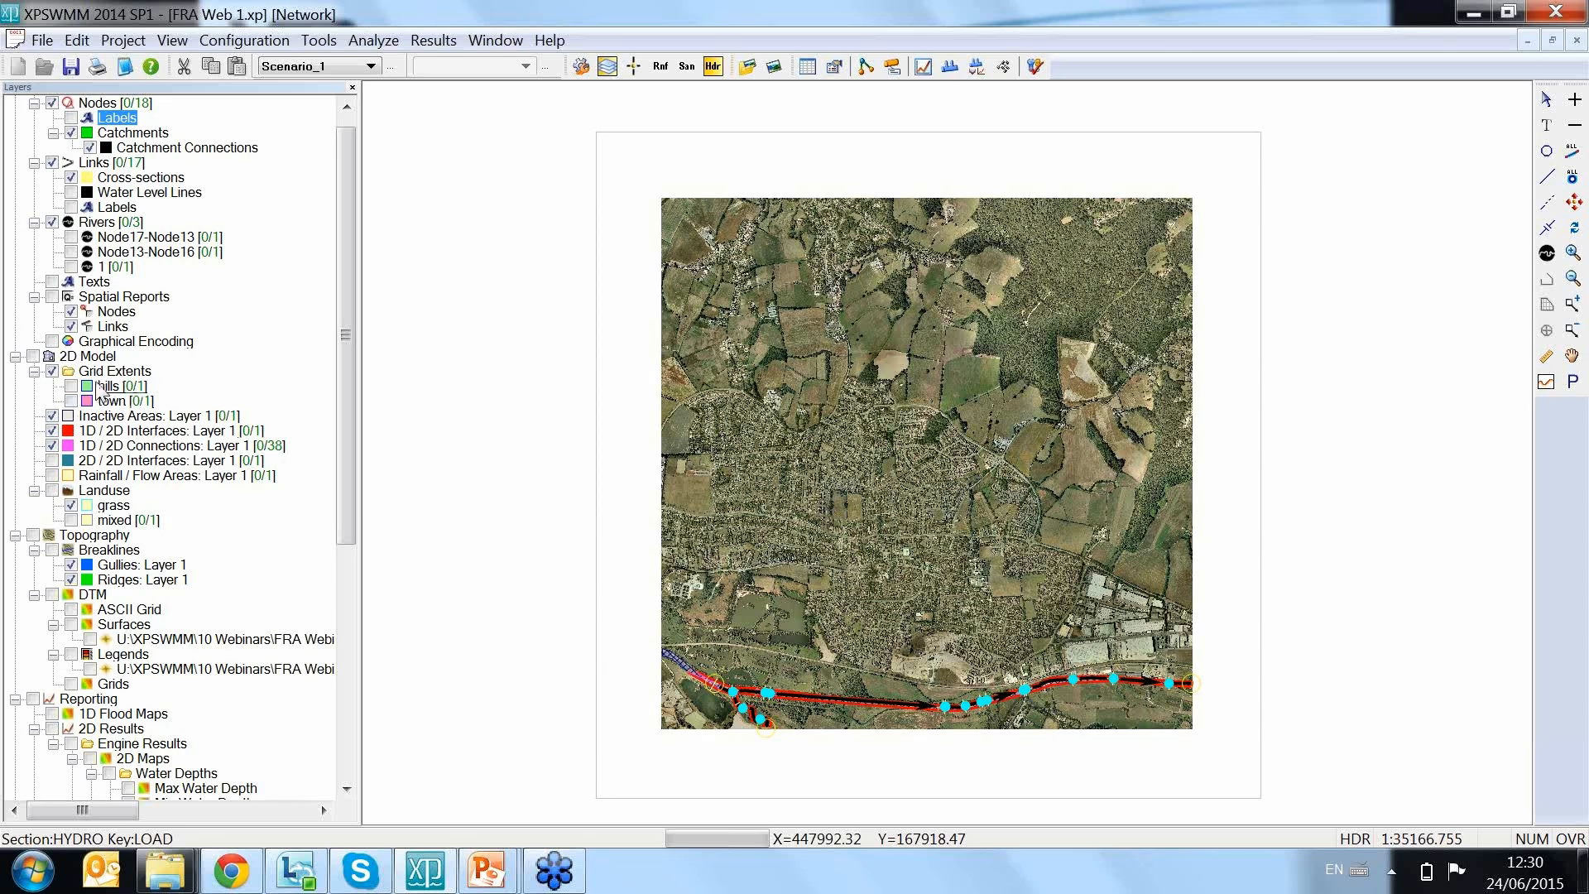
Step: Show the town grid extent, review its grid step size in the layer properties, and close them without changes
click(71, 401)
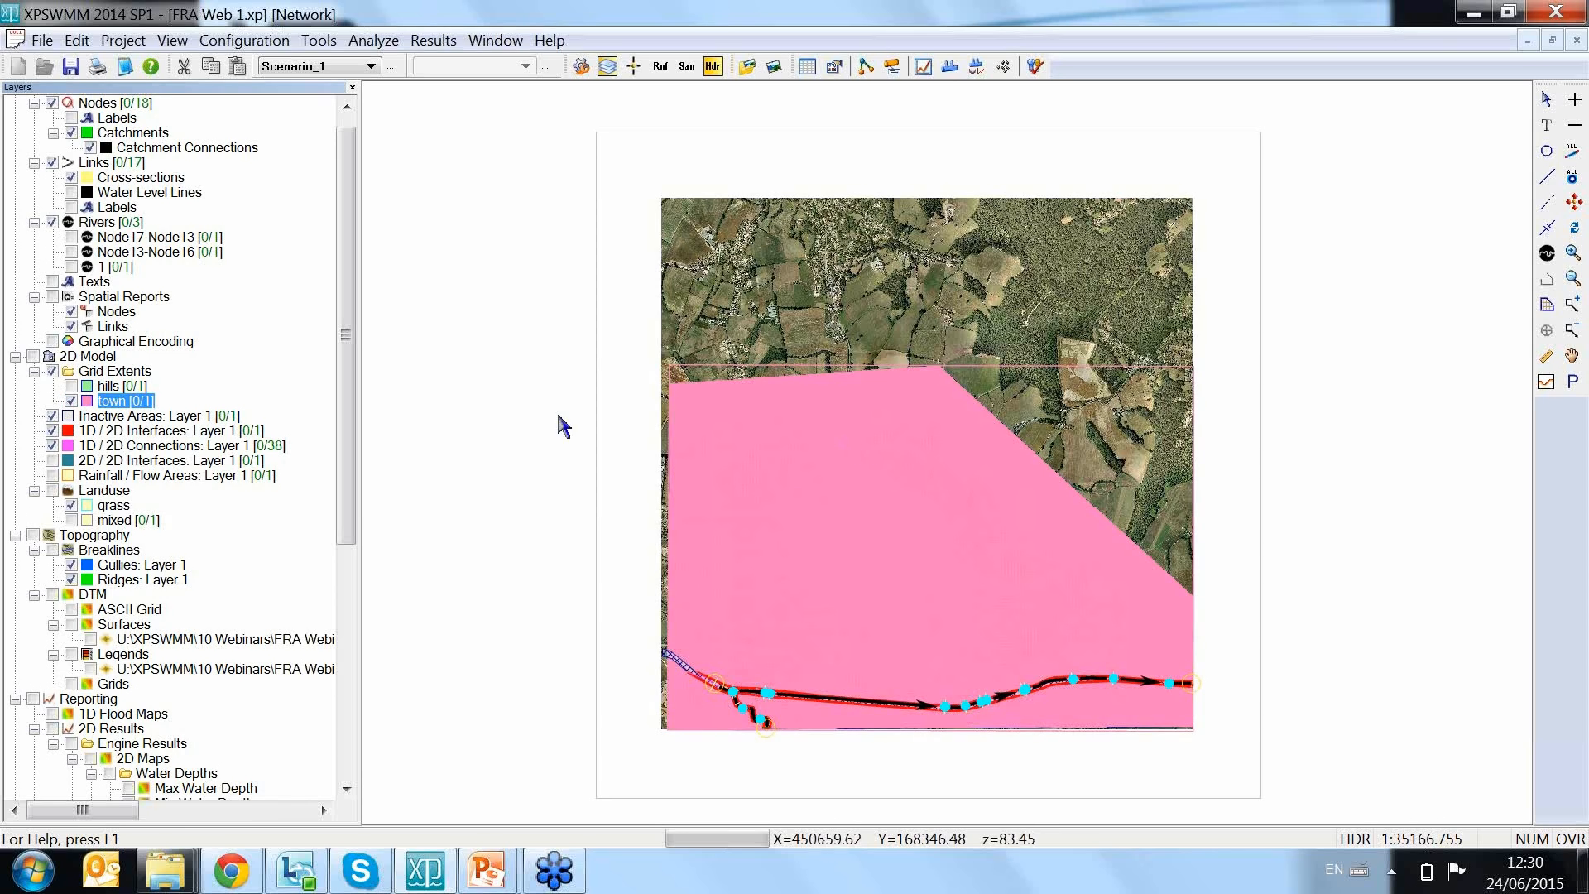
right_click(132, 400)
click(165, 413)
click(873, 368)
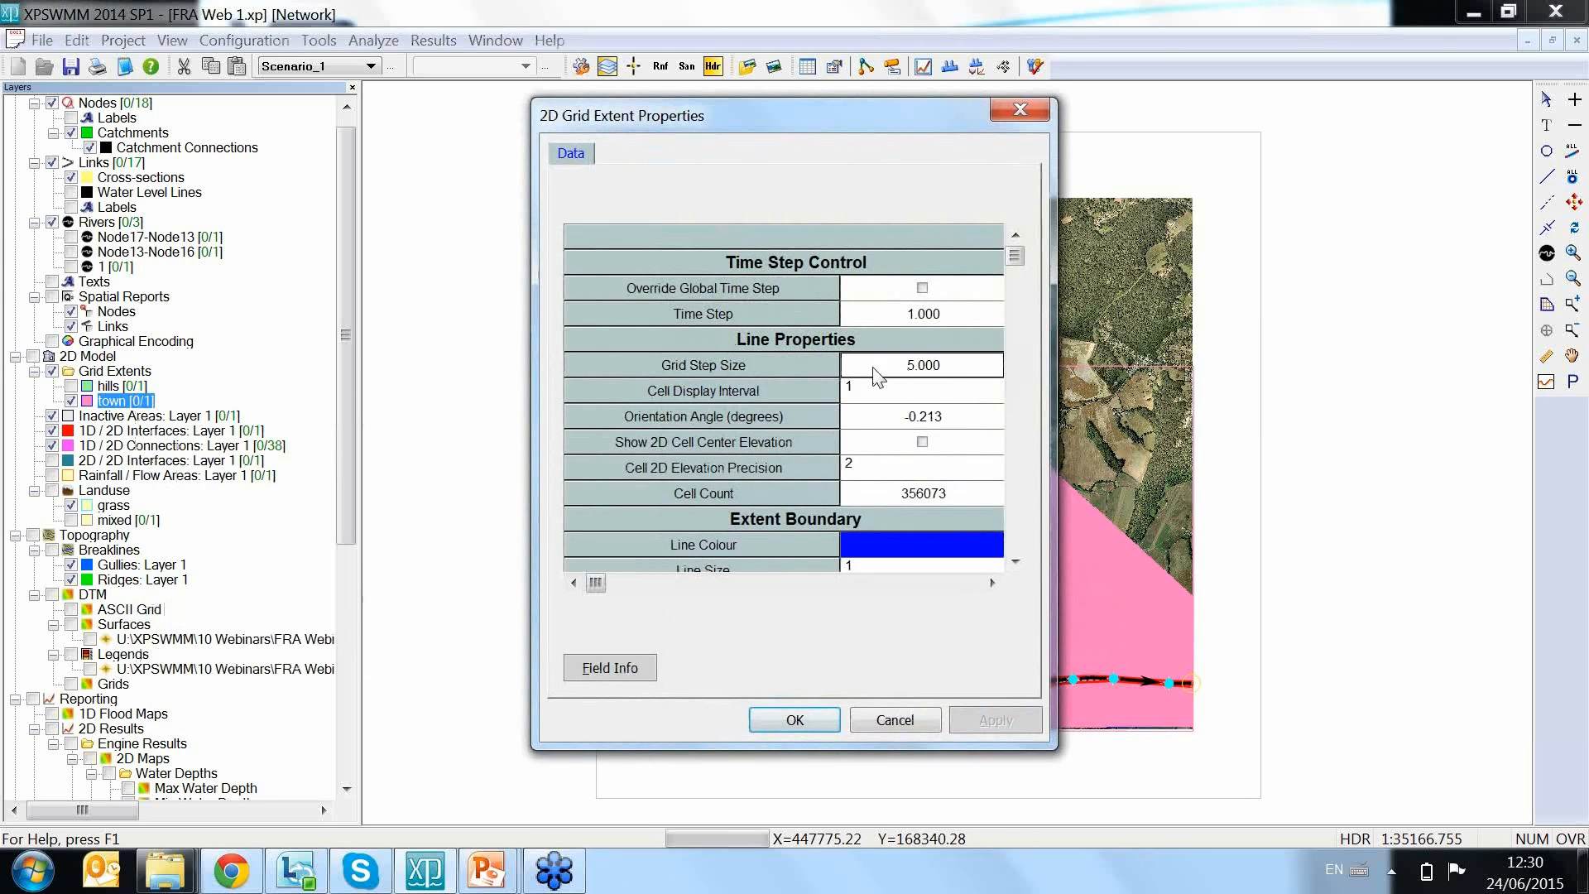
click(1020, 110)
Step: Inspect the town grid cells closely over the houses and streets, and return to the full model extent
click(1573, 304)
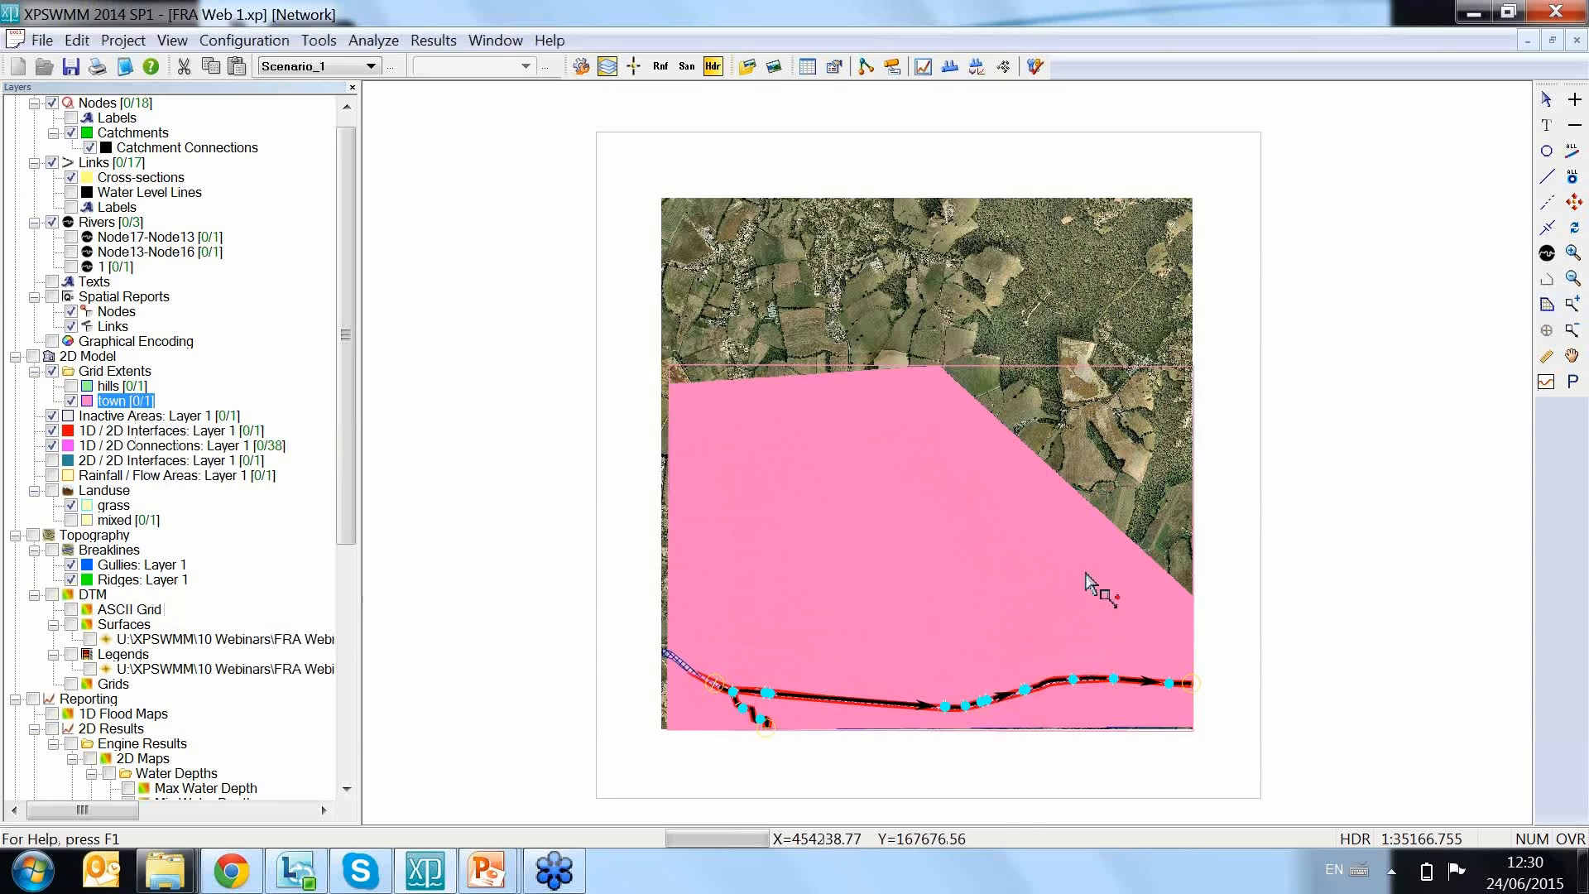
drag(961, 590, 1039, 669)
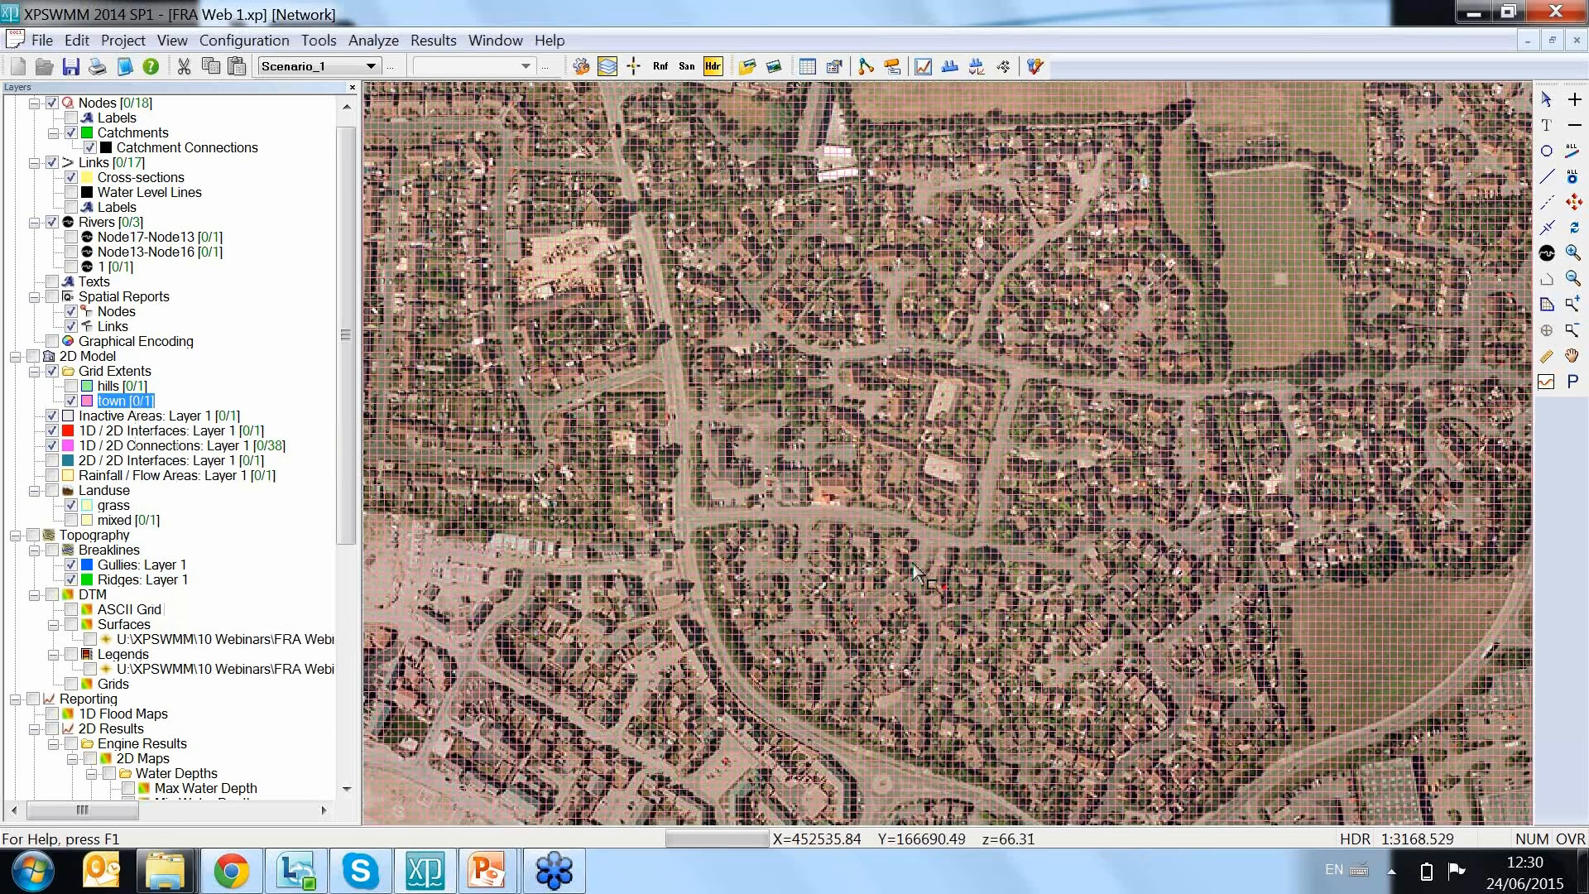
drag(918, 572, 1022, 666)
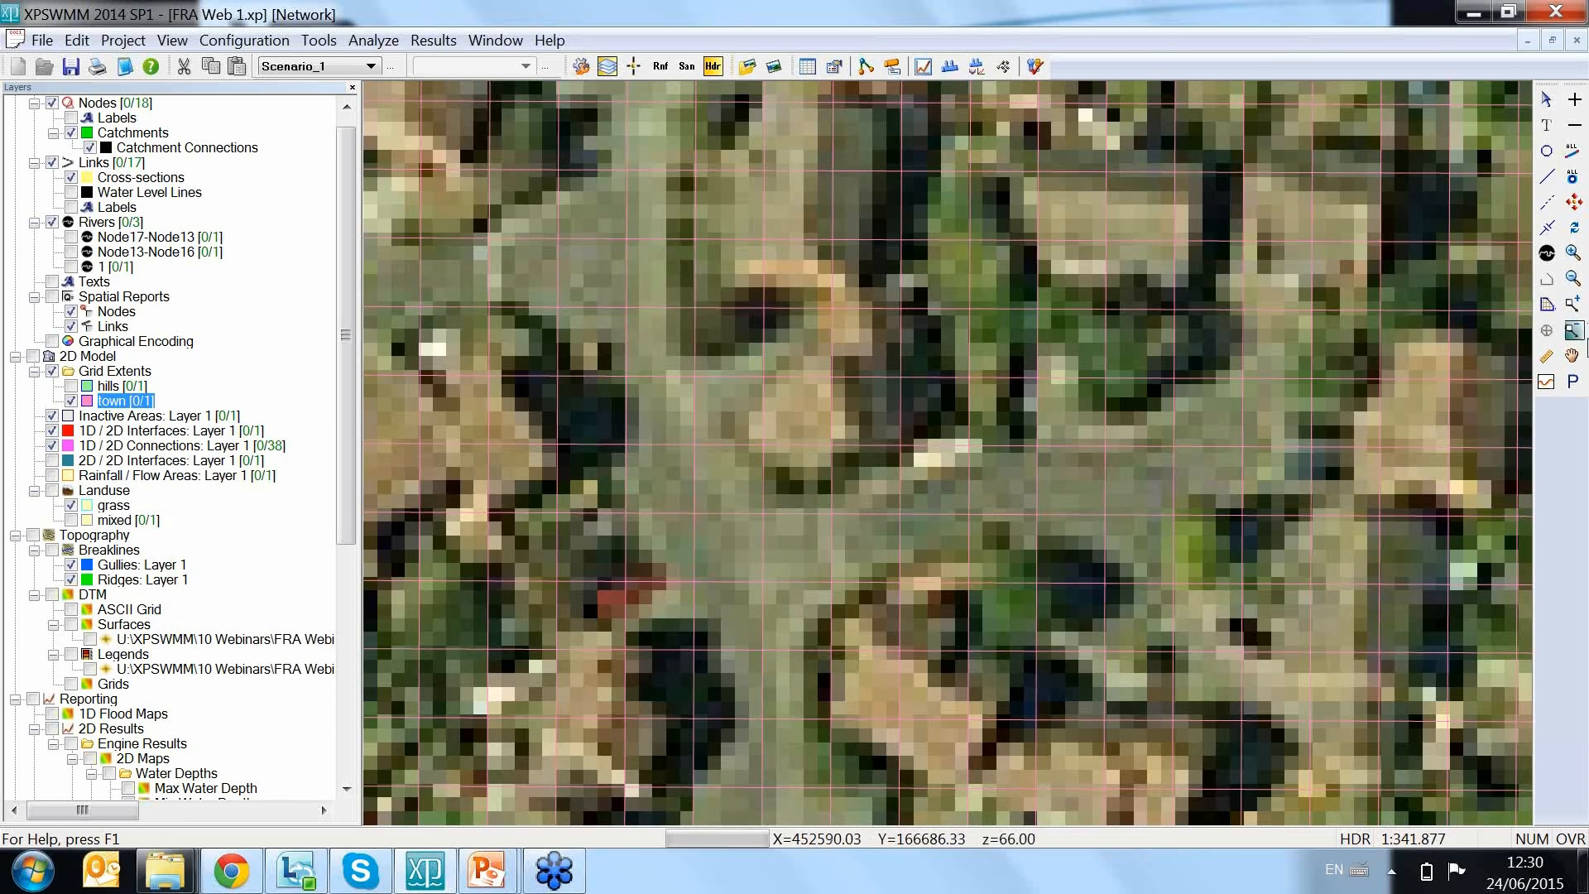
click(1572, 330)
drag(1224, 424, 916, 546)
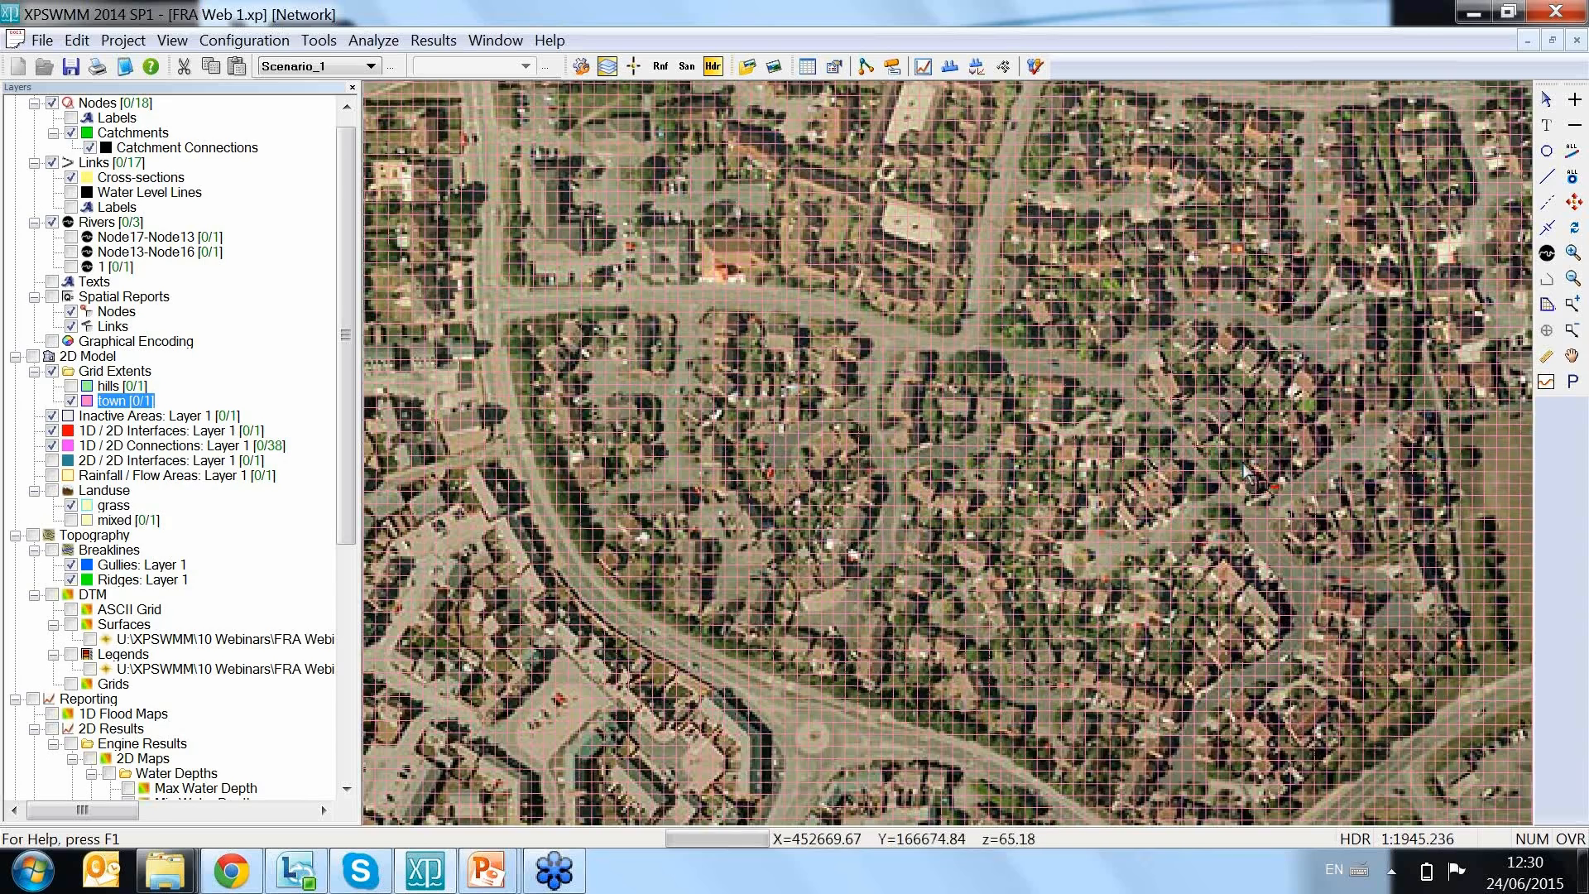
click(1575, 205)
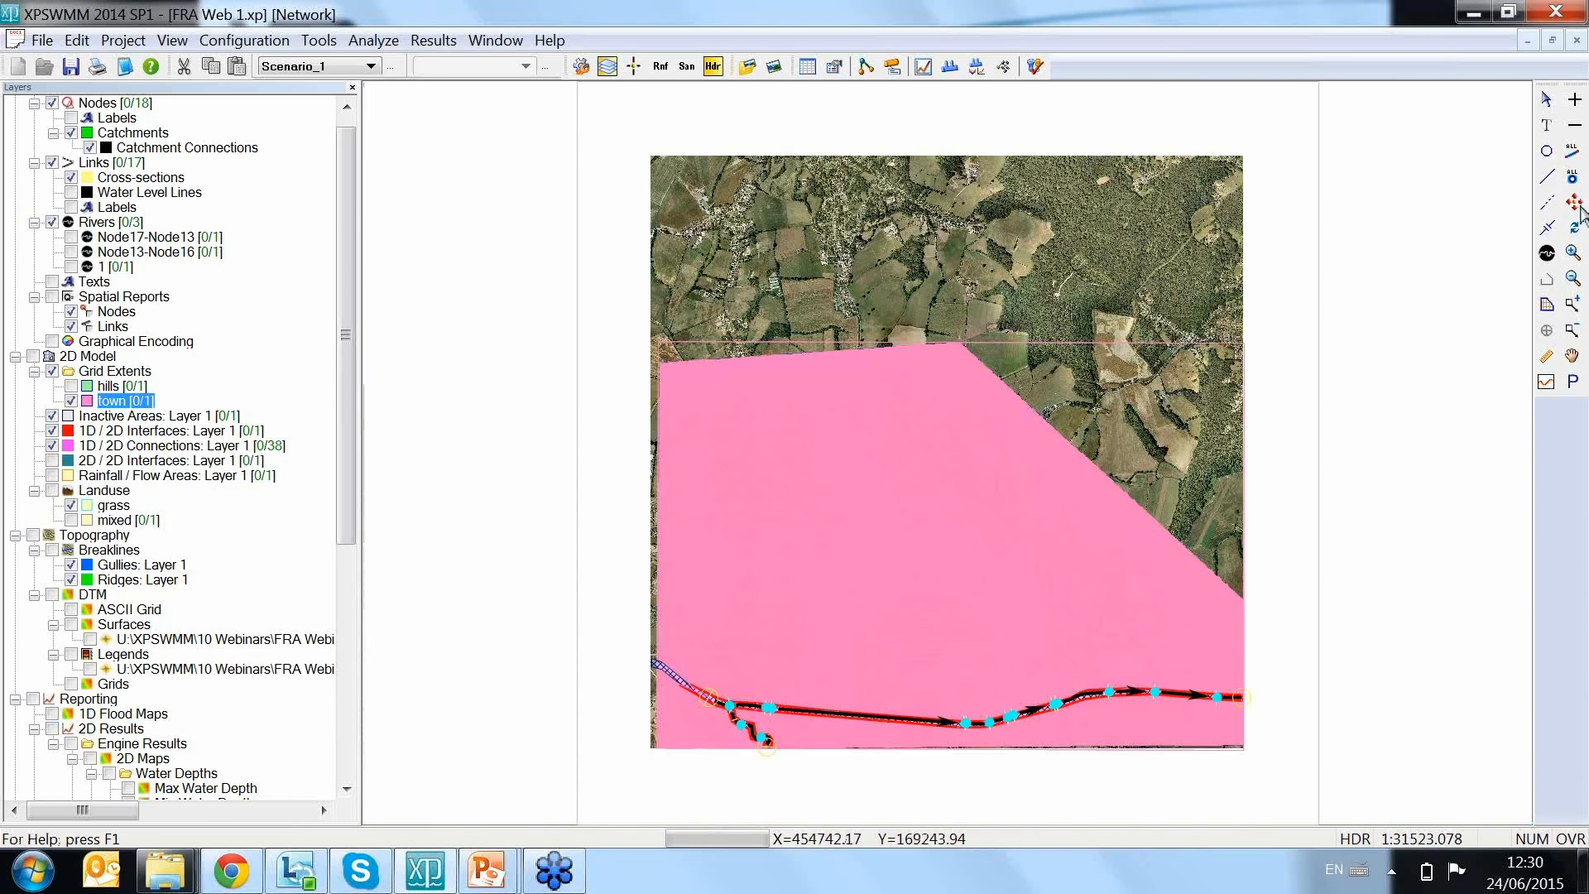
Step: Display the hills grid extent instead of town, review its grid step size, and close the properties without changes
click(71, 401)
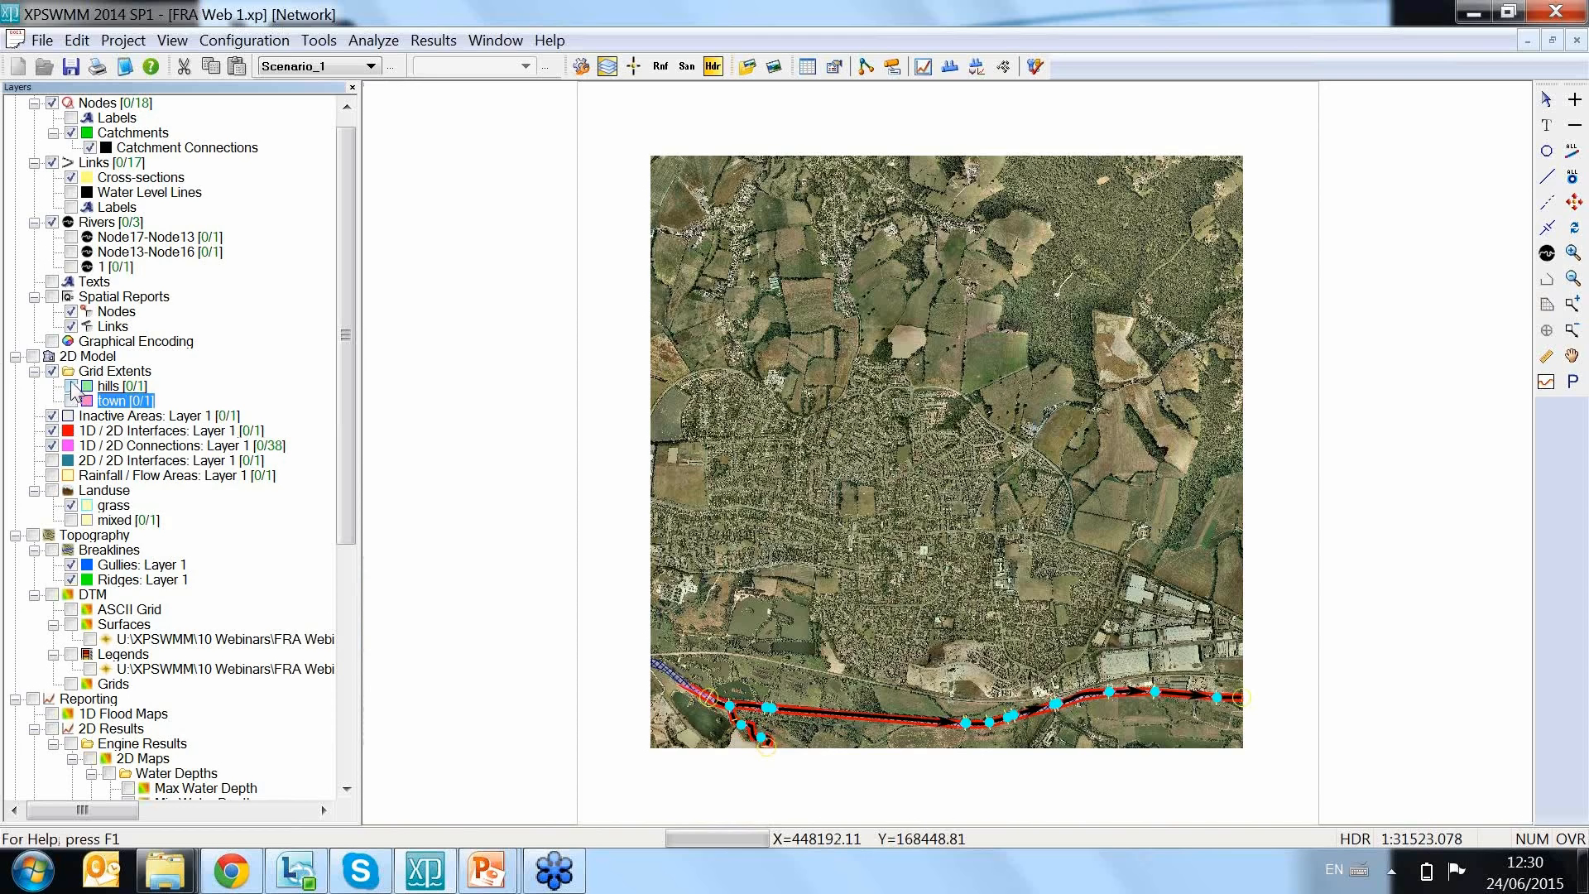
click(71, 385)
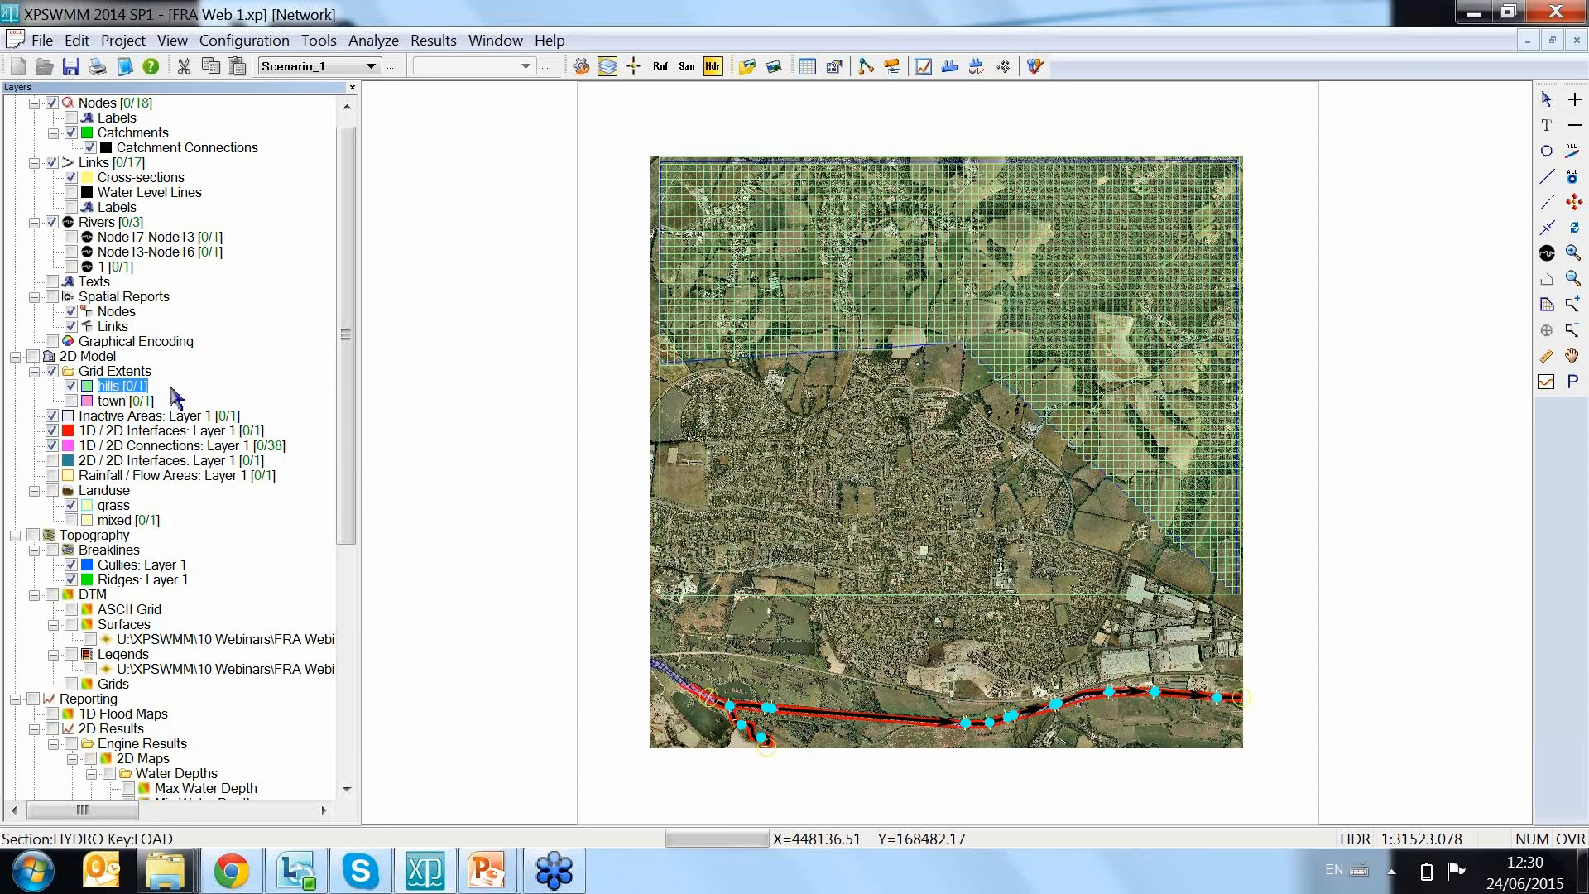
right_click(124, 387)
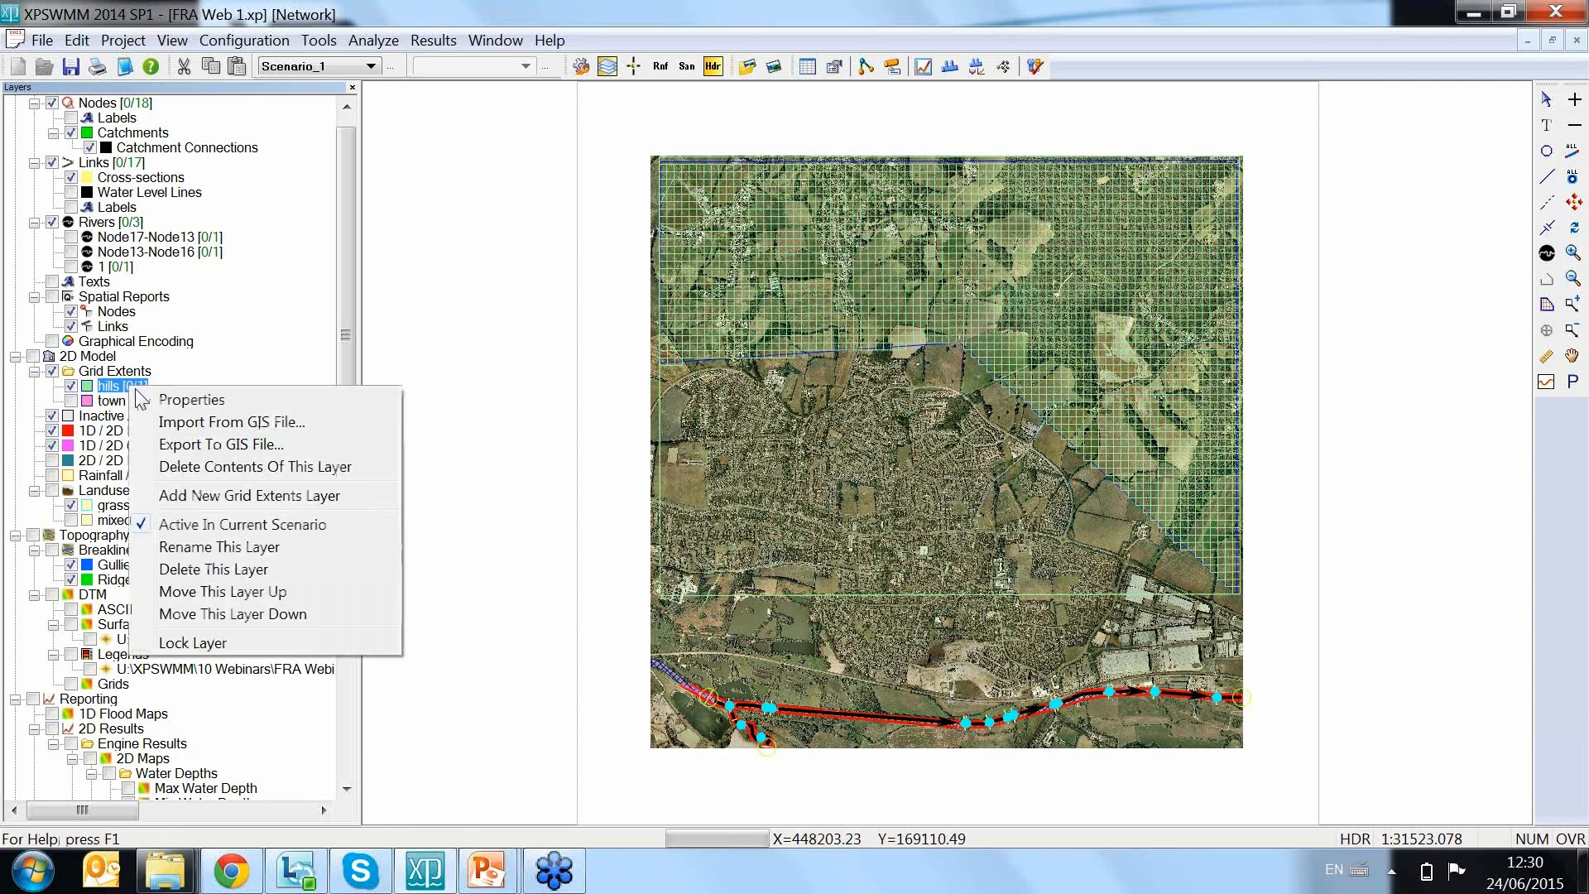
click(164, 398)
click(964, 366)
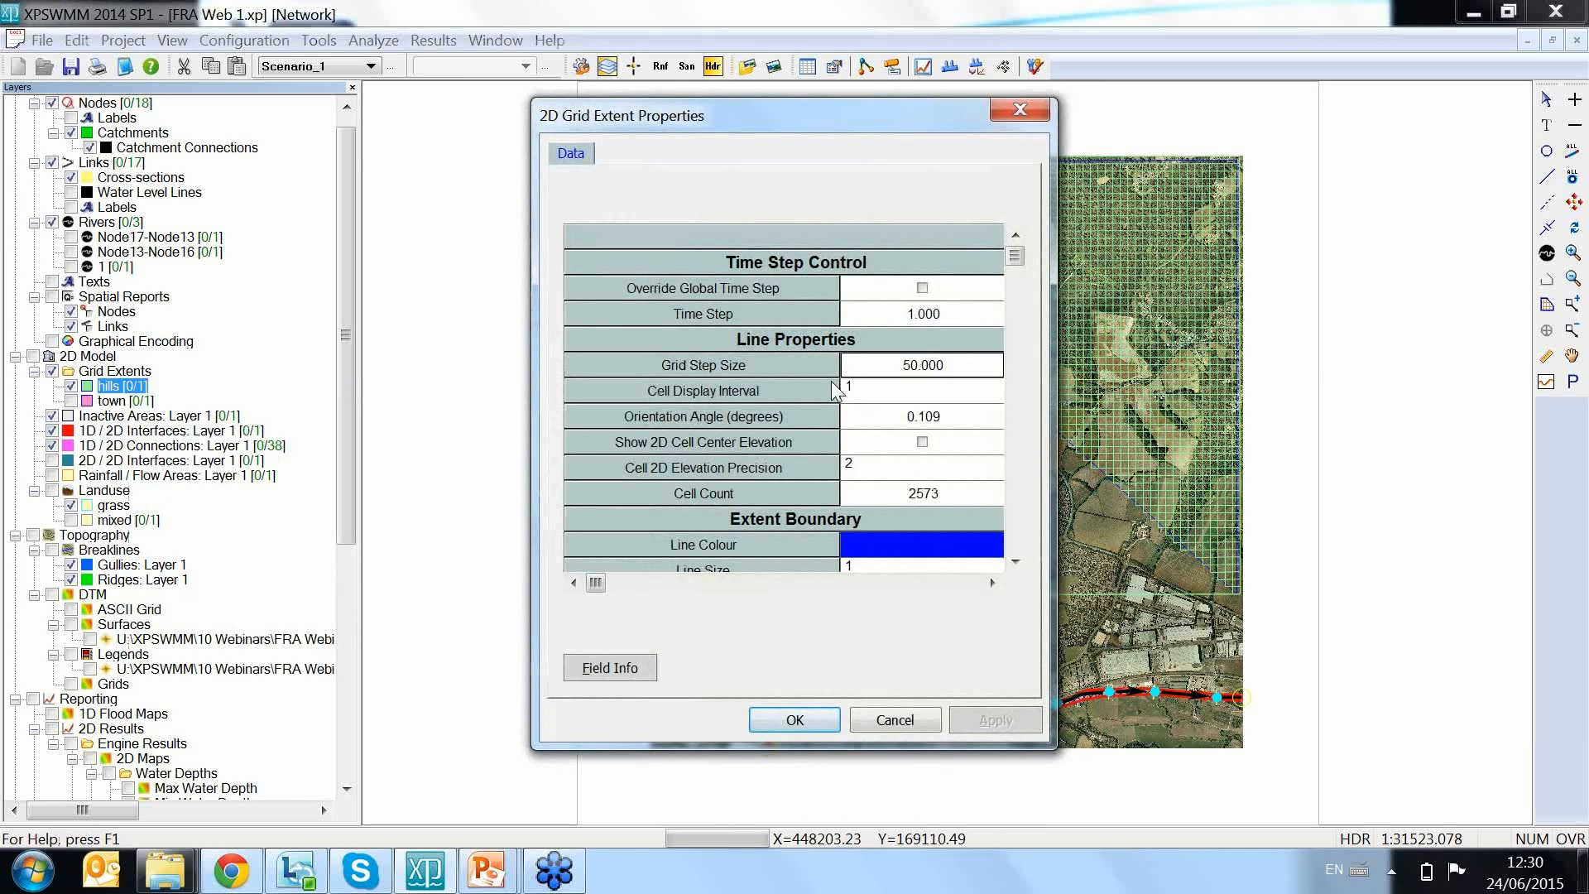
click(1020, 110)
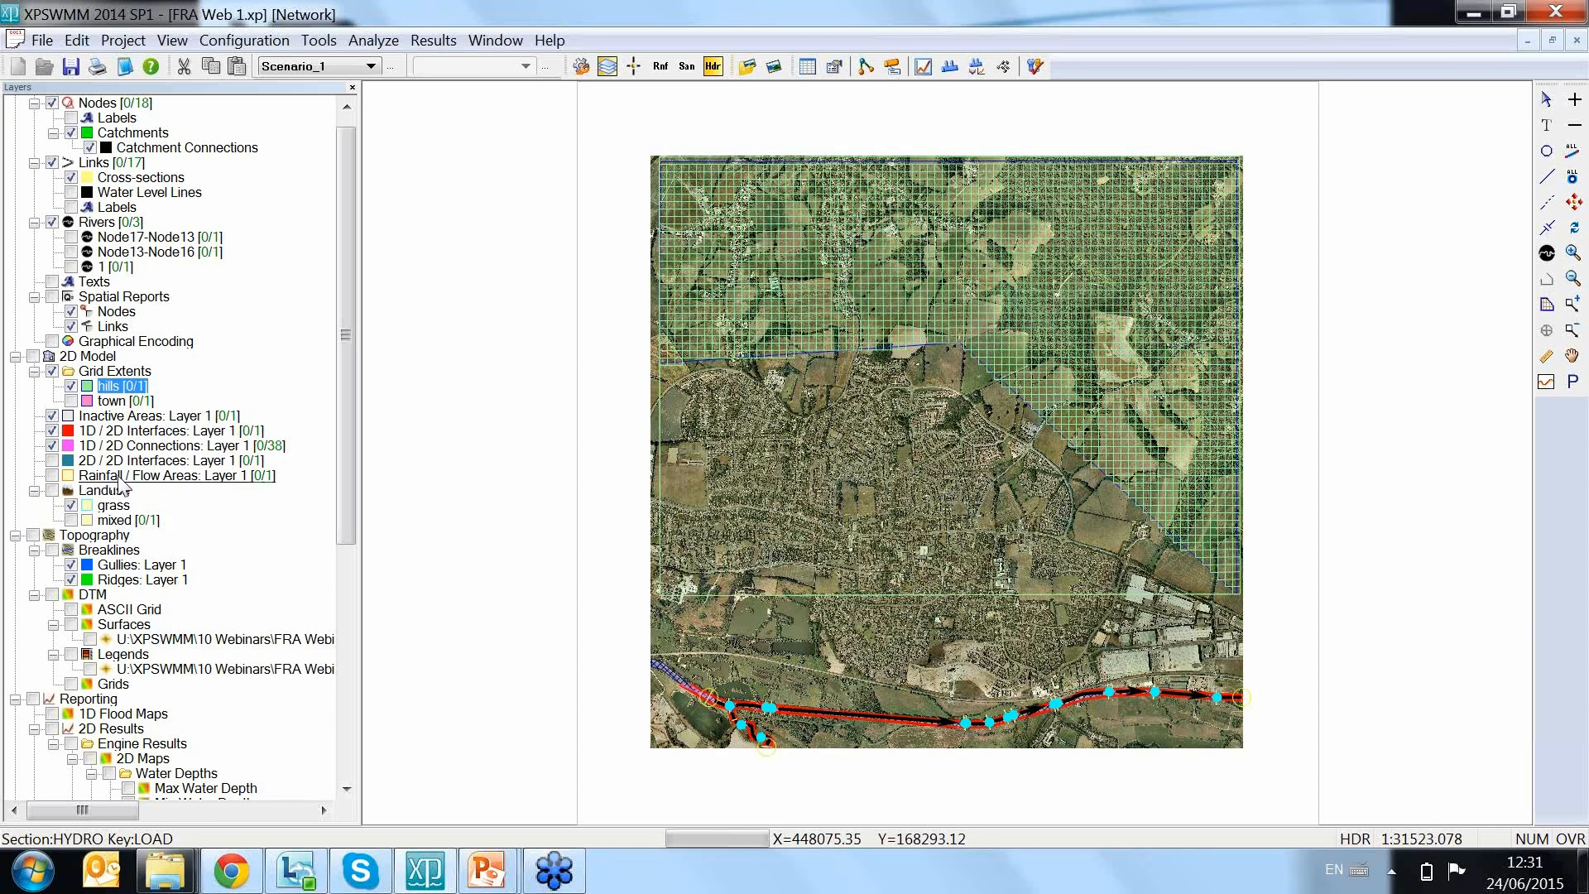
Step: Show the rainfall/flow area with the hills grid hidden, review the rainfall assigned to the polygon, and hide the area layer again
click(52, 475)
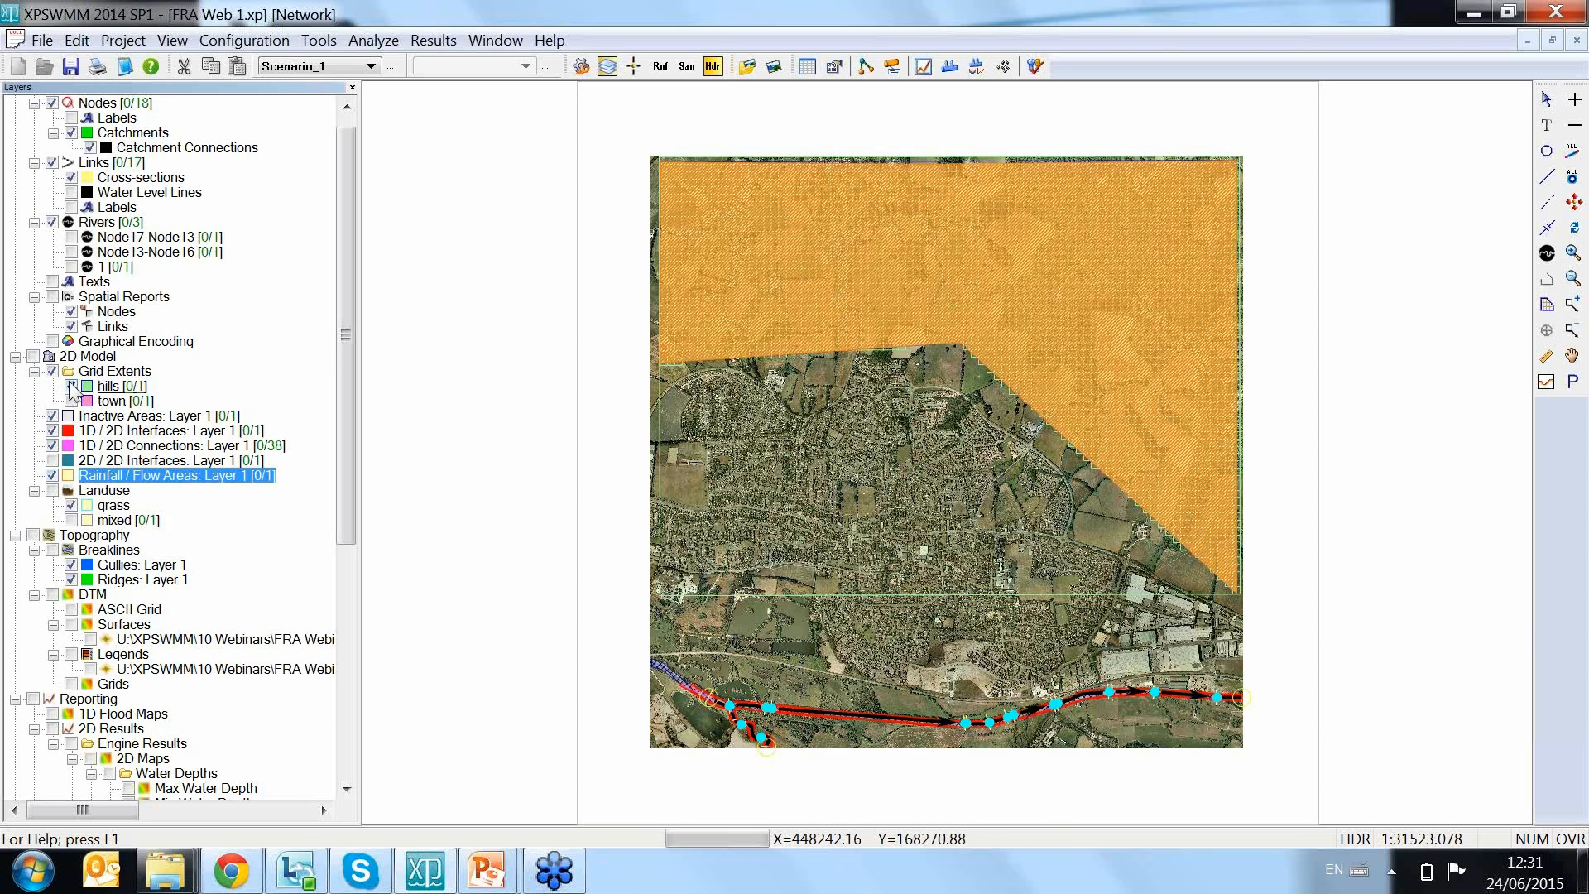
click(897, 273)
right_click(902, 275)
click(935, 287)
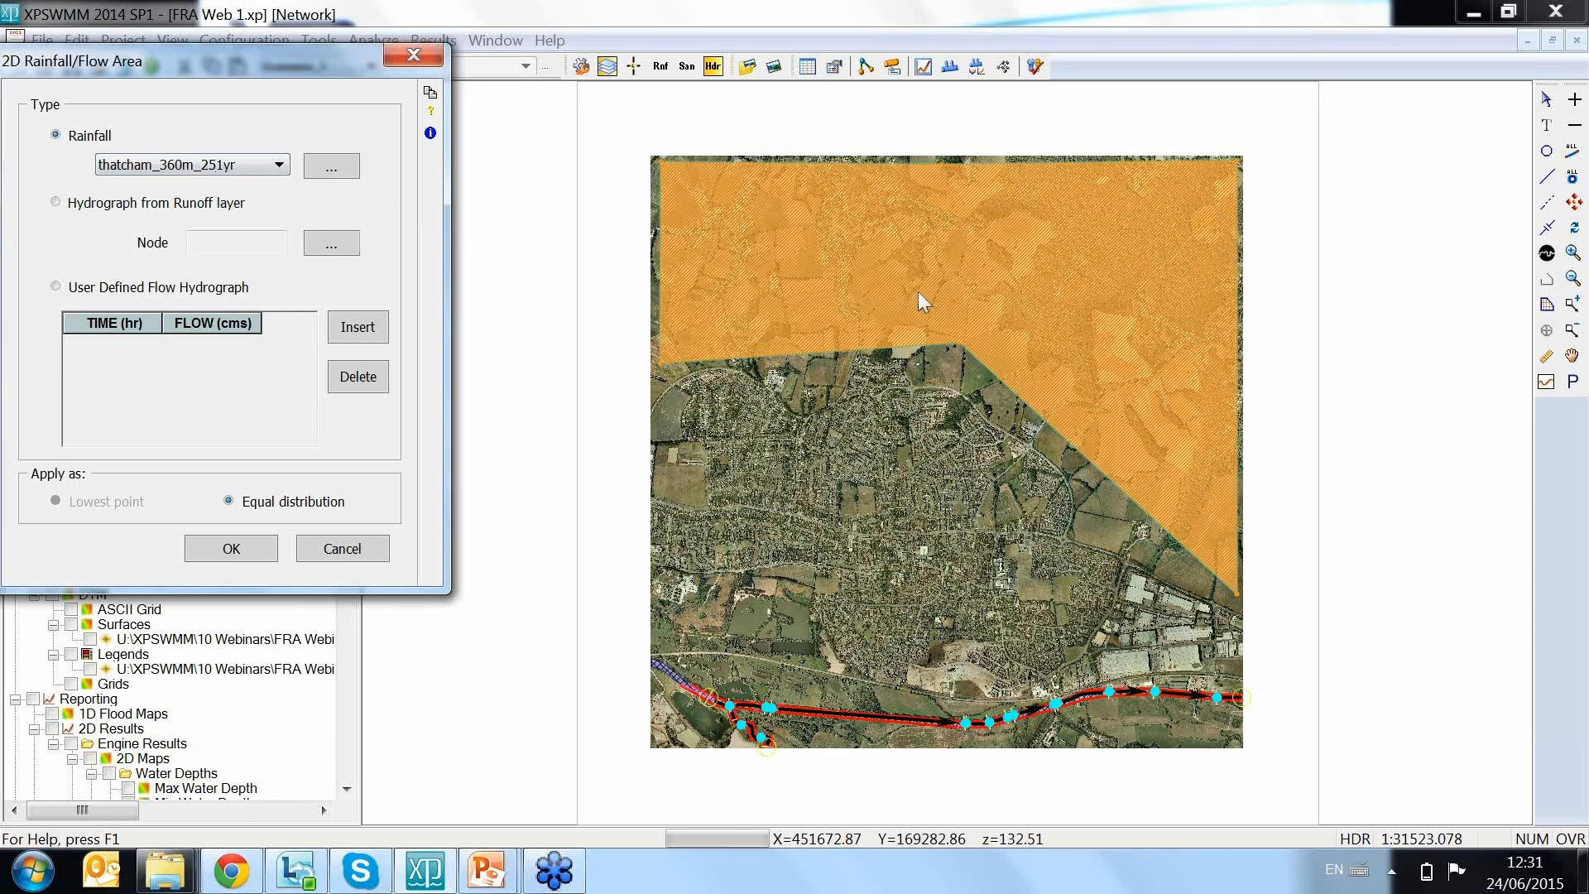
click(414, 55)
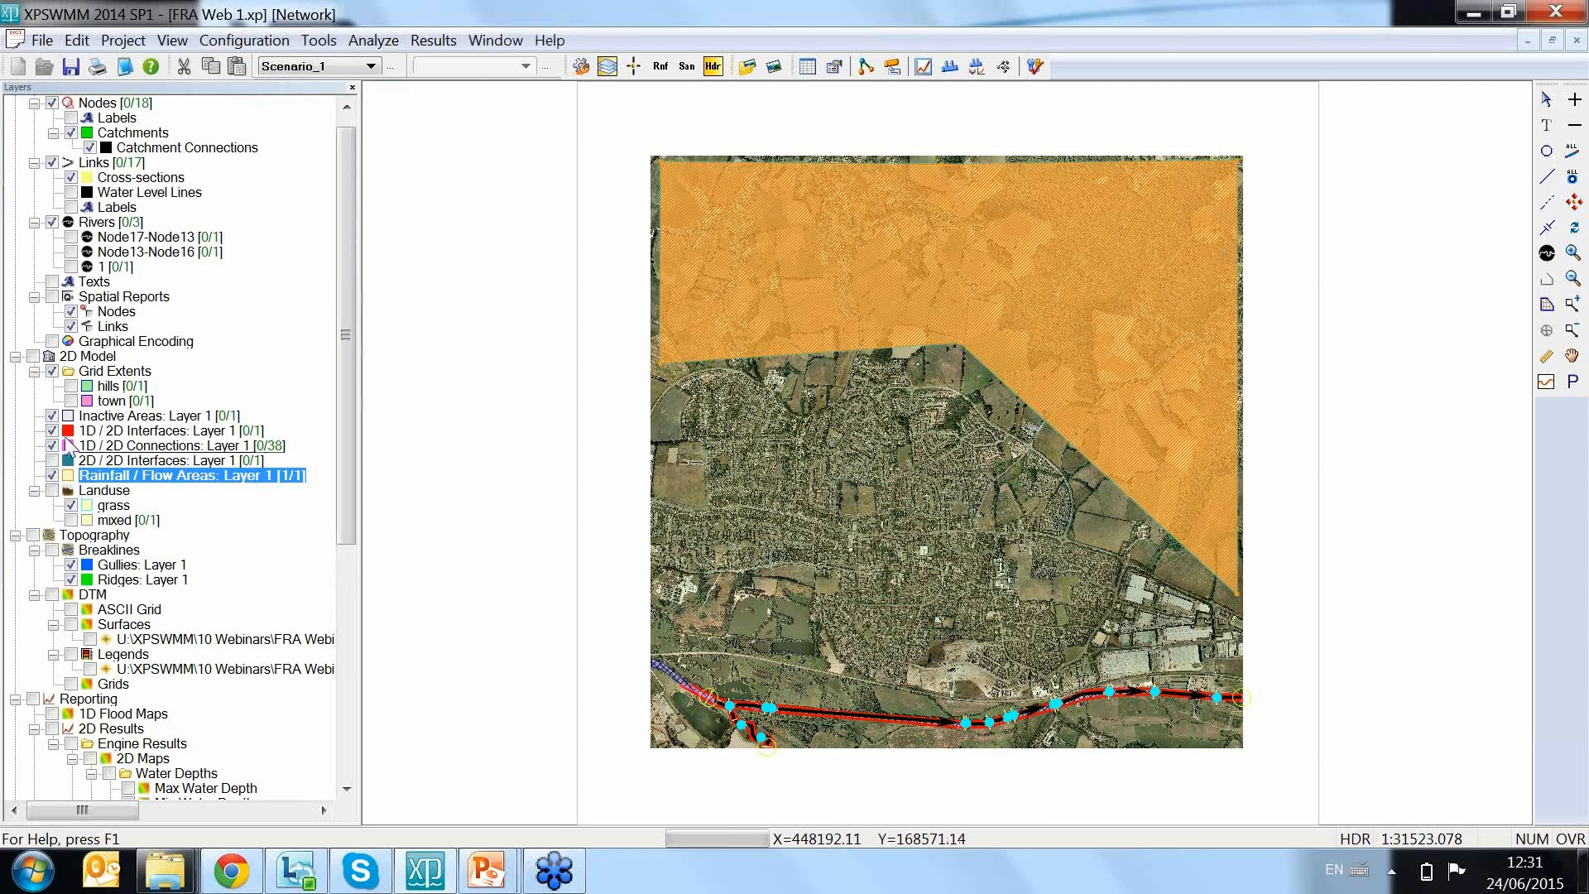
click(51, 475)
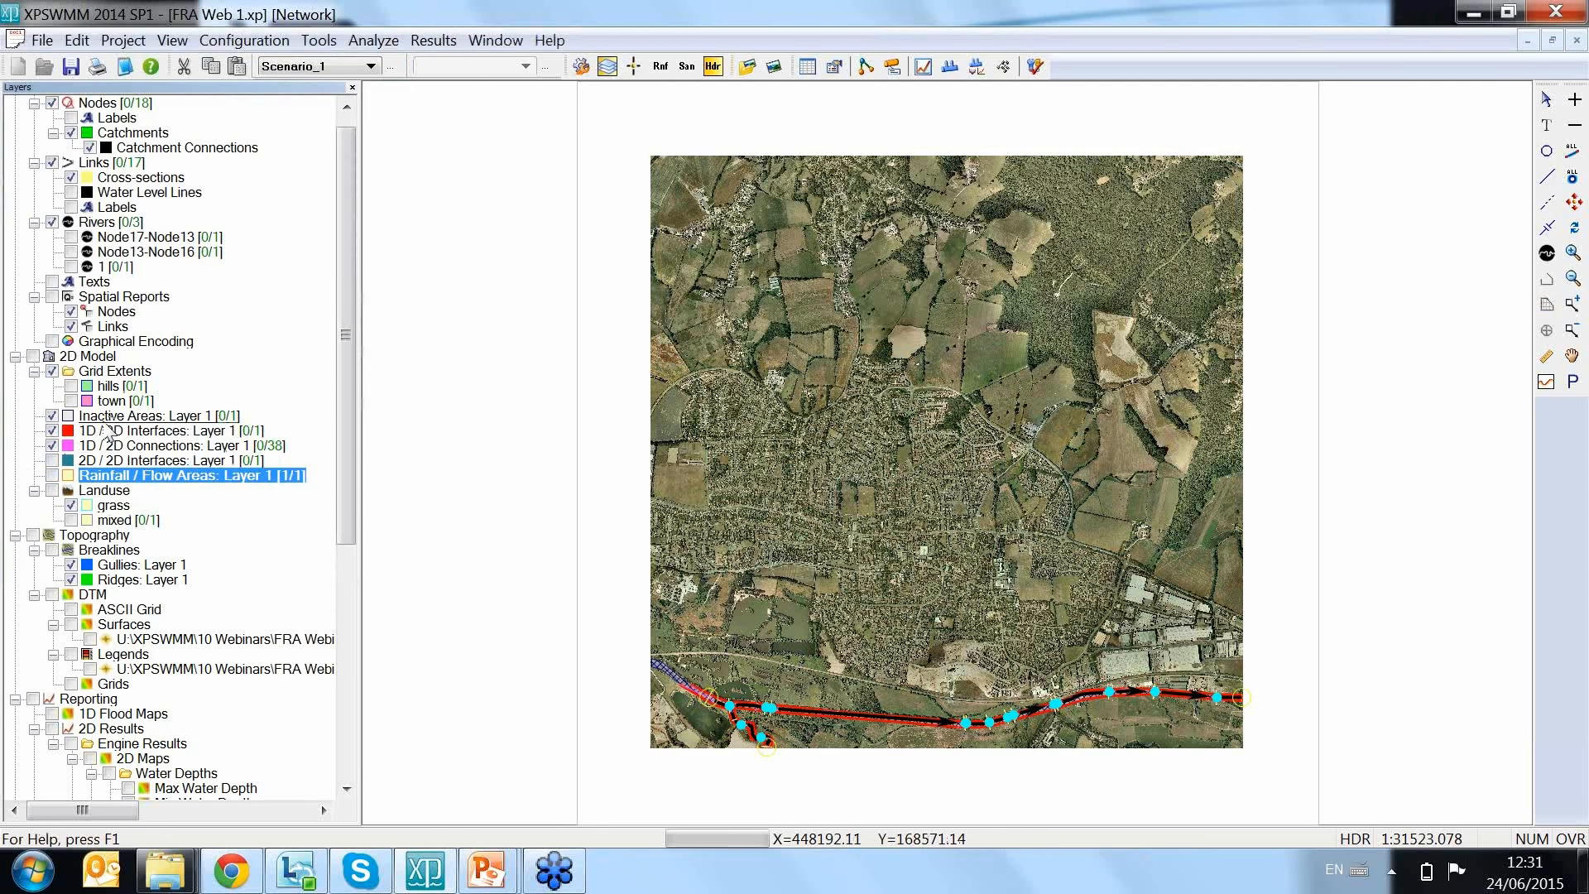
Step: Show the 2D/2D Interfaces layer and hide the background image to isolate the interface line
click(52, 460)
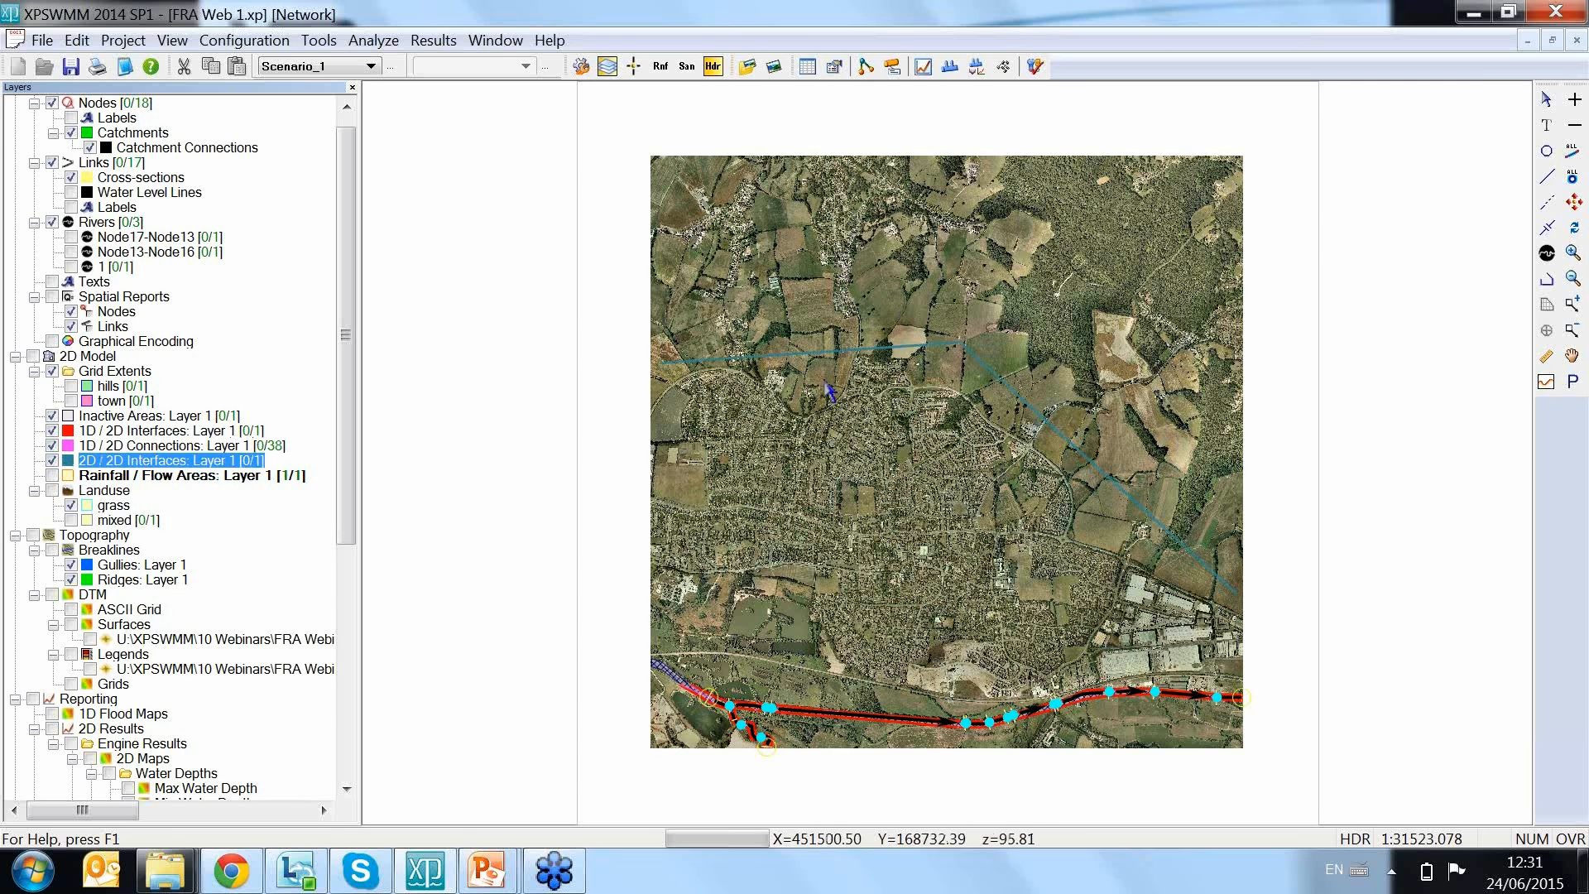
scroll(336, 514, down, 9)
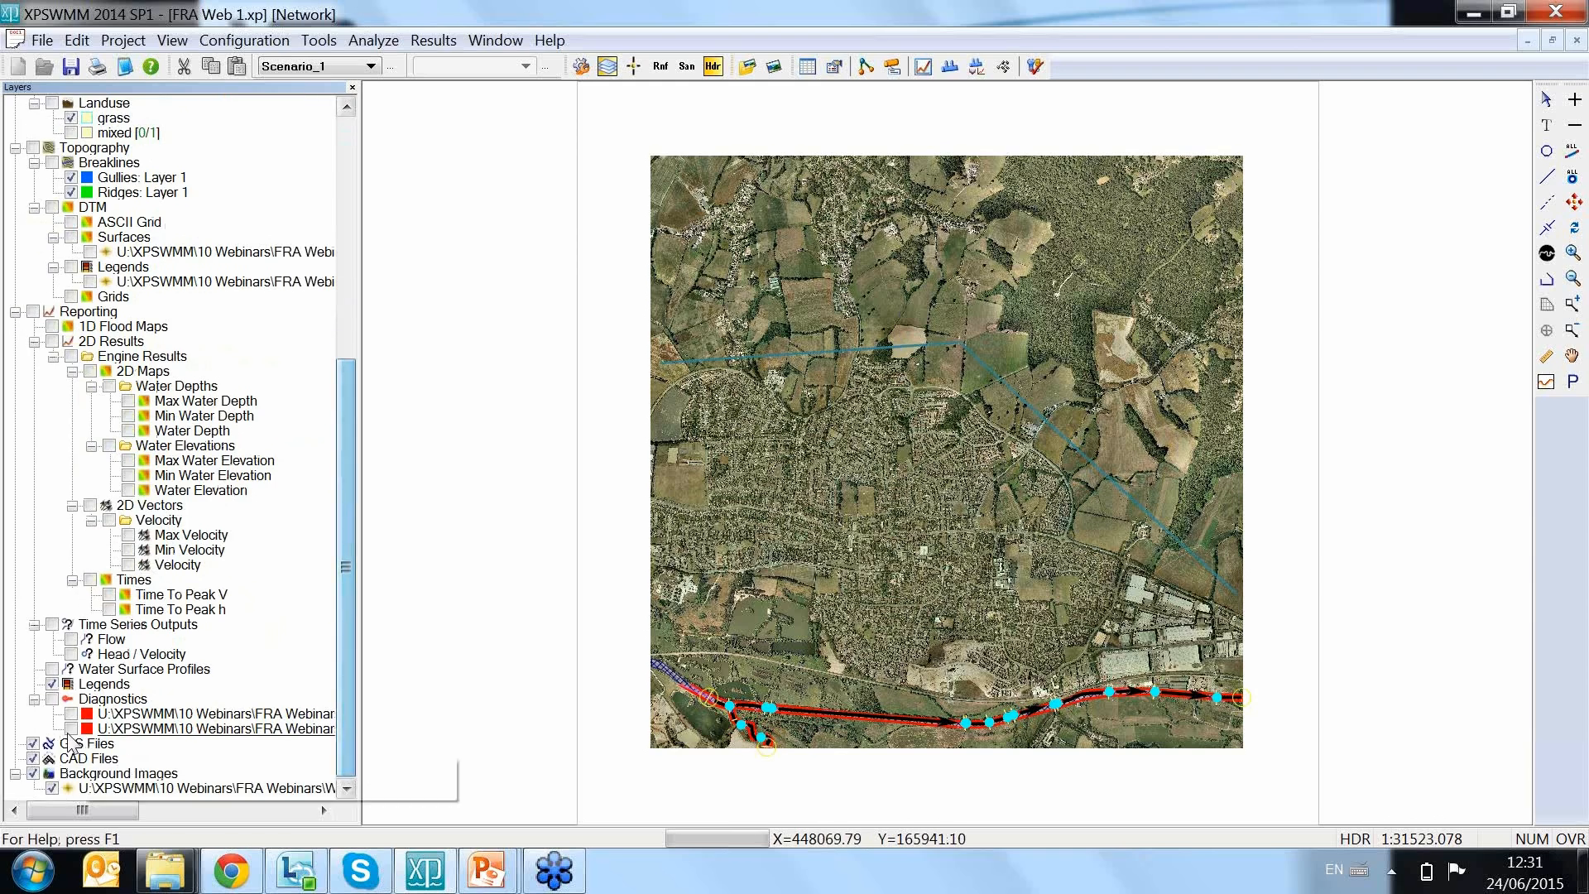
click(52, 788)
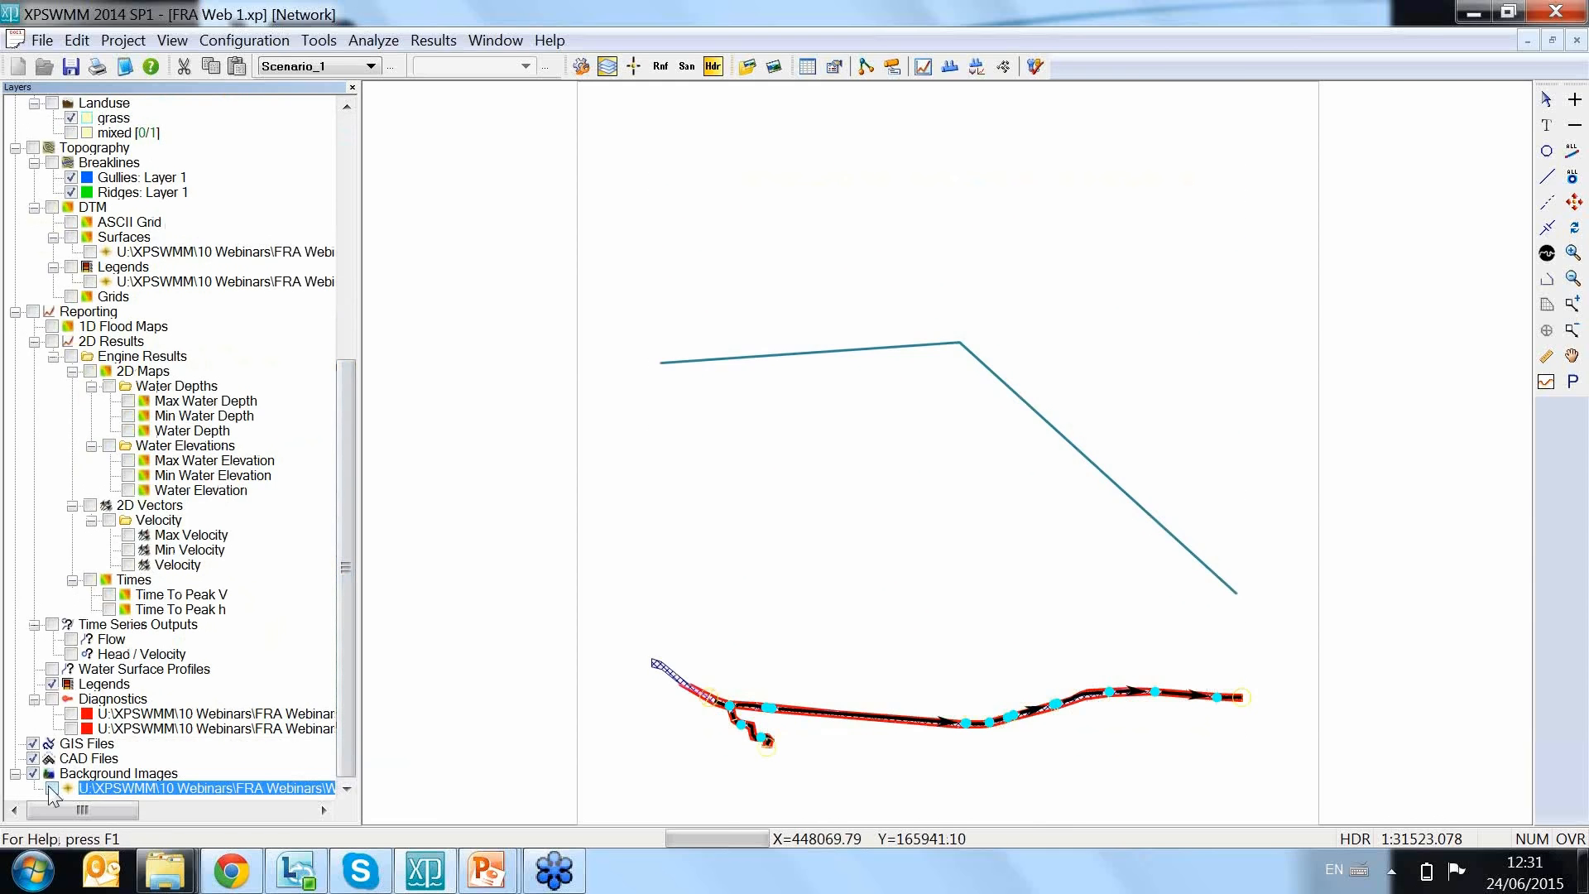
Step: Review the interface line's first and second domains and minimum control point distance in its connection data, and cancel without changes
click(810, 351)
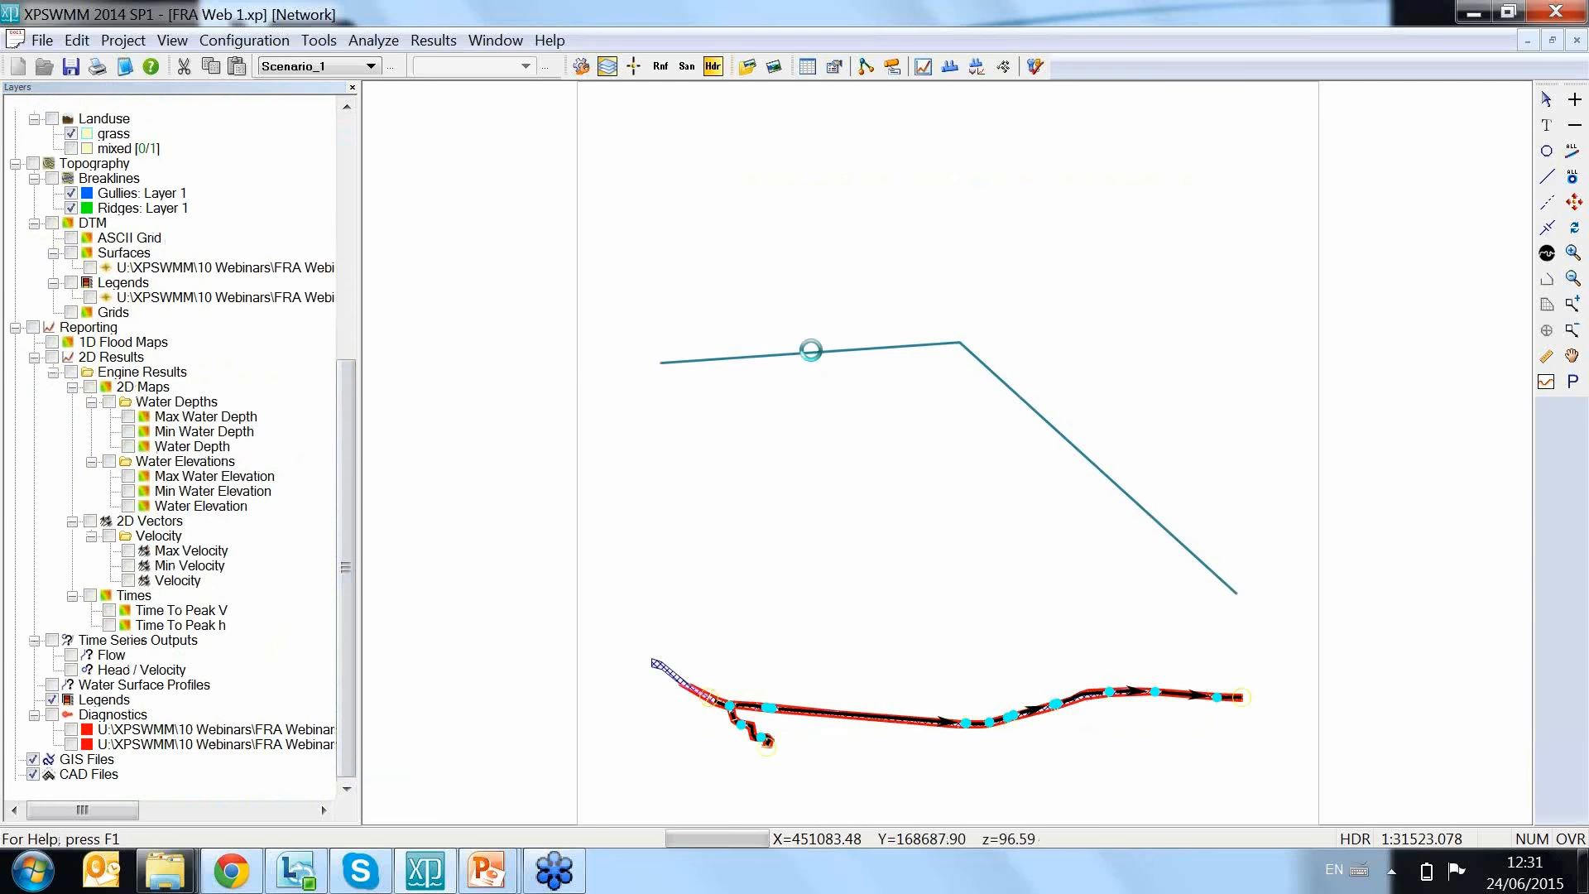
double_click(875, 360)
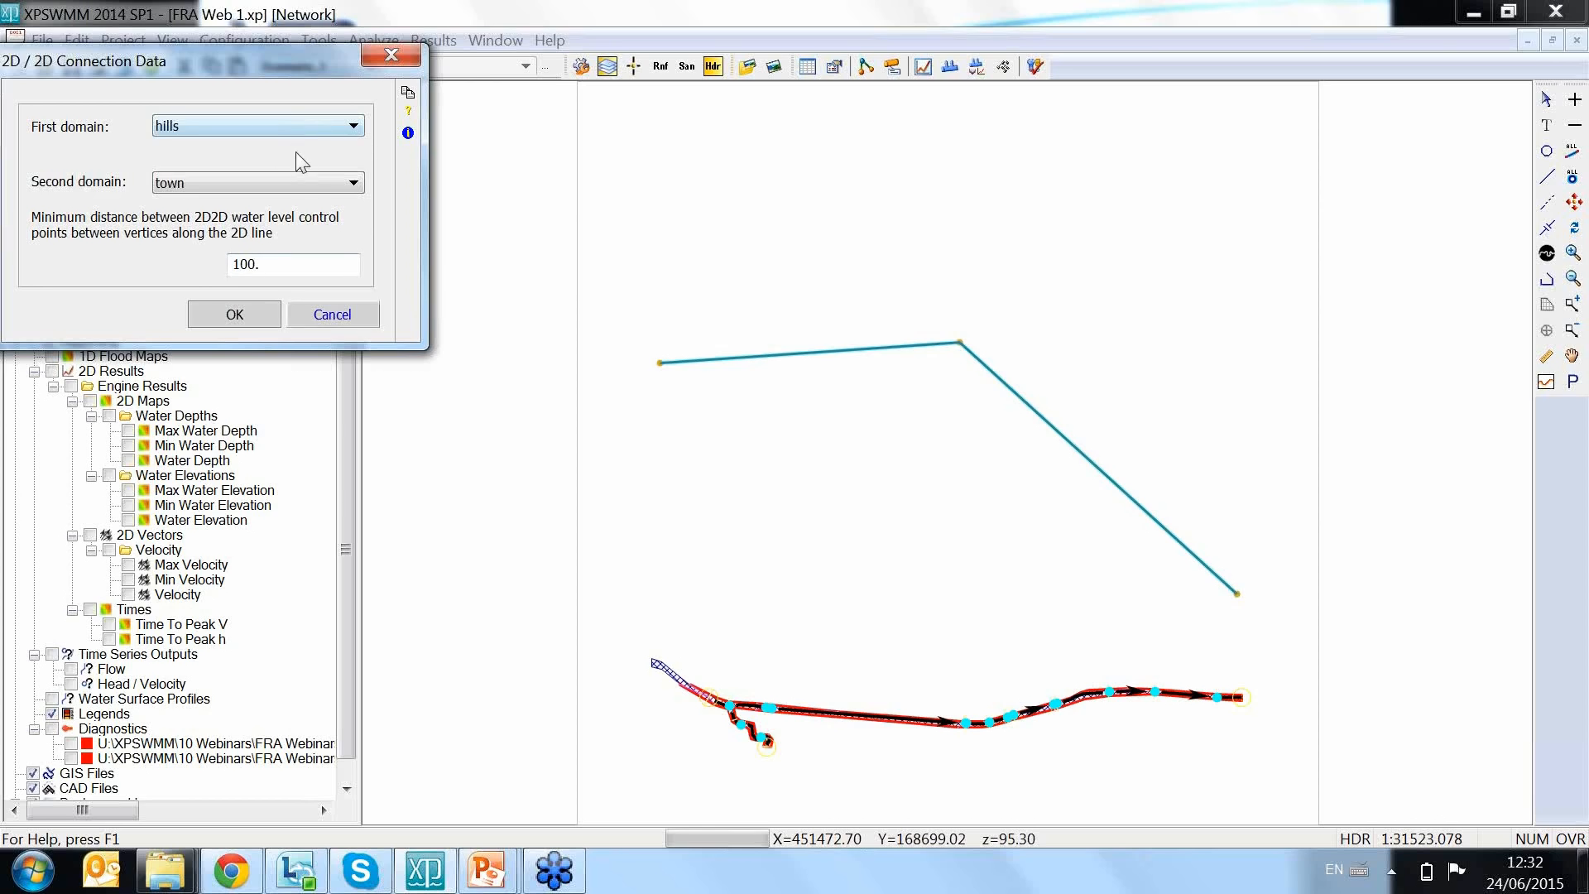
click(246, 123)
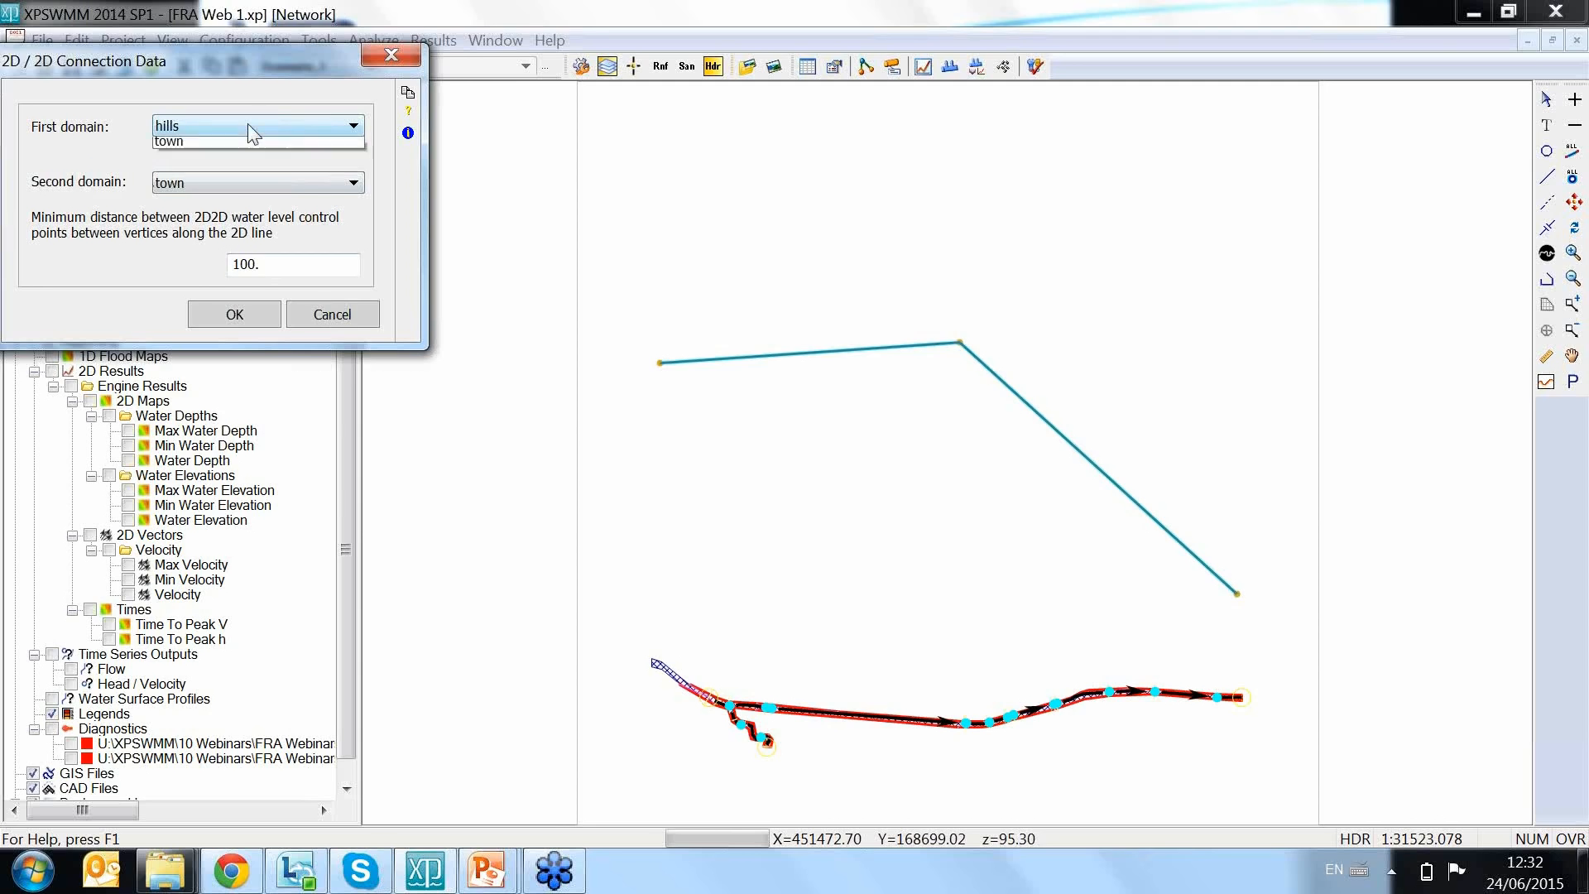
click(230, 144)
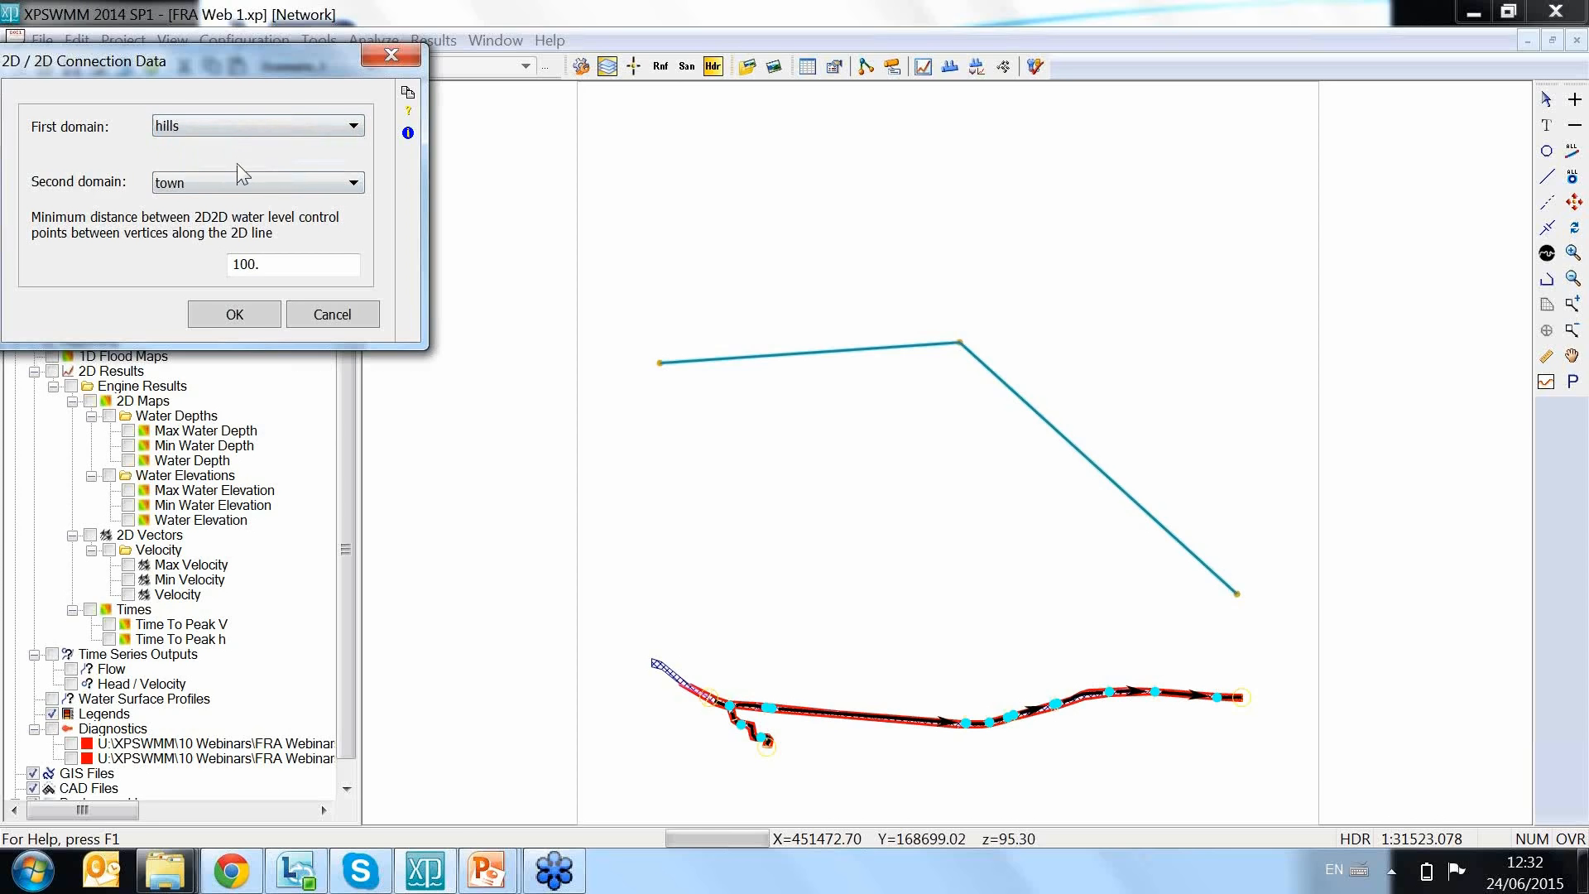
drag(304, 263, 187, 282)
click(282, 264)
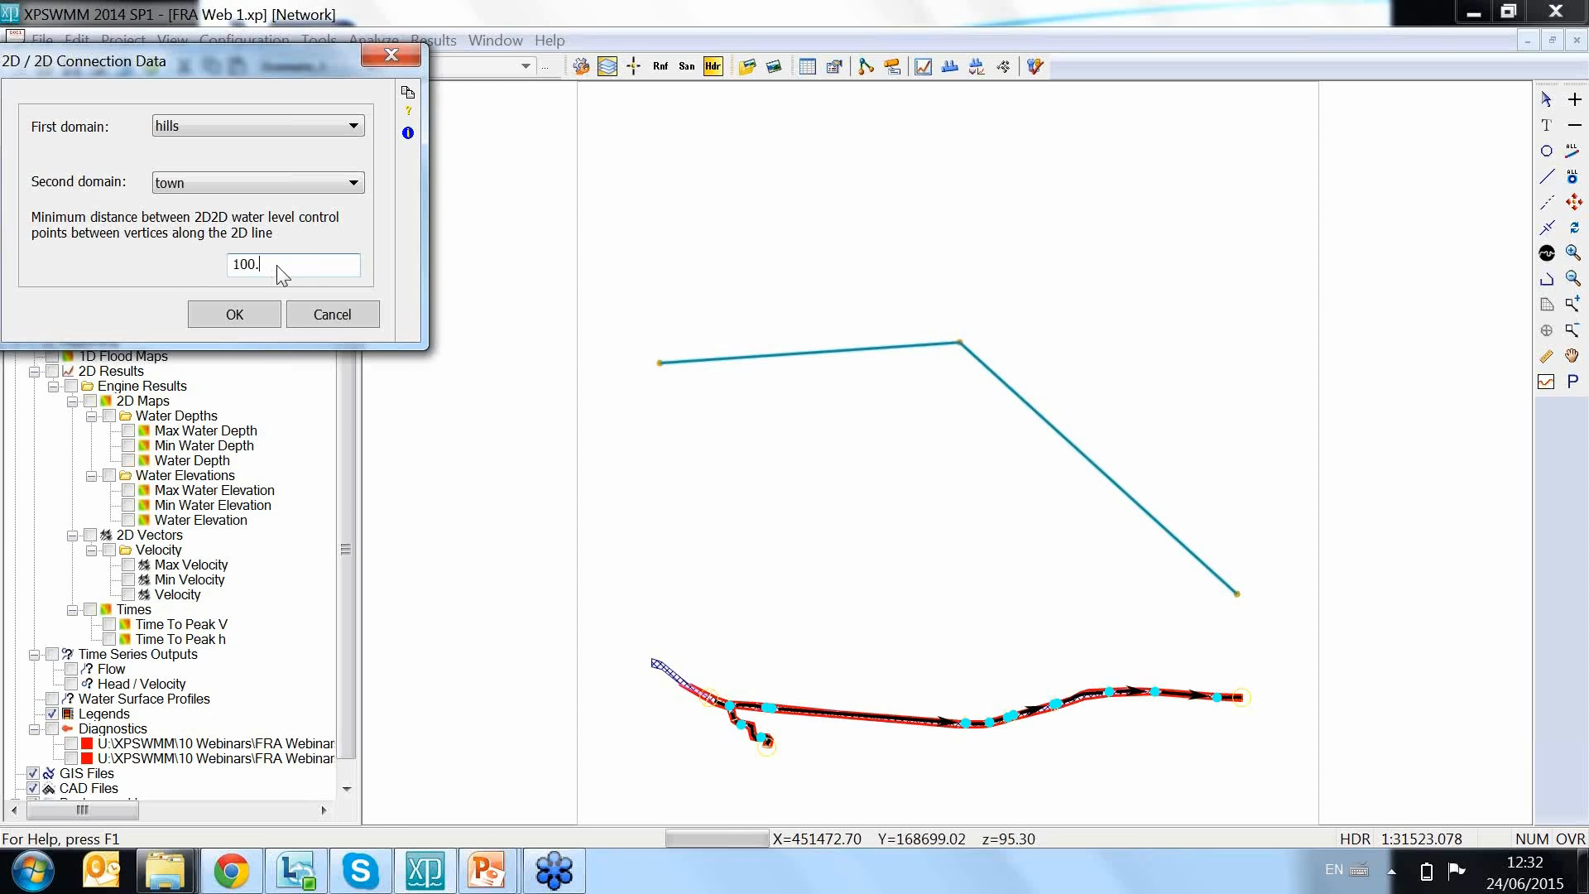
click(361, 317)
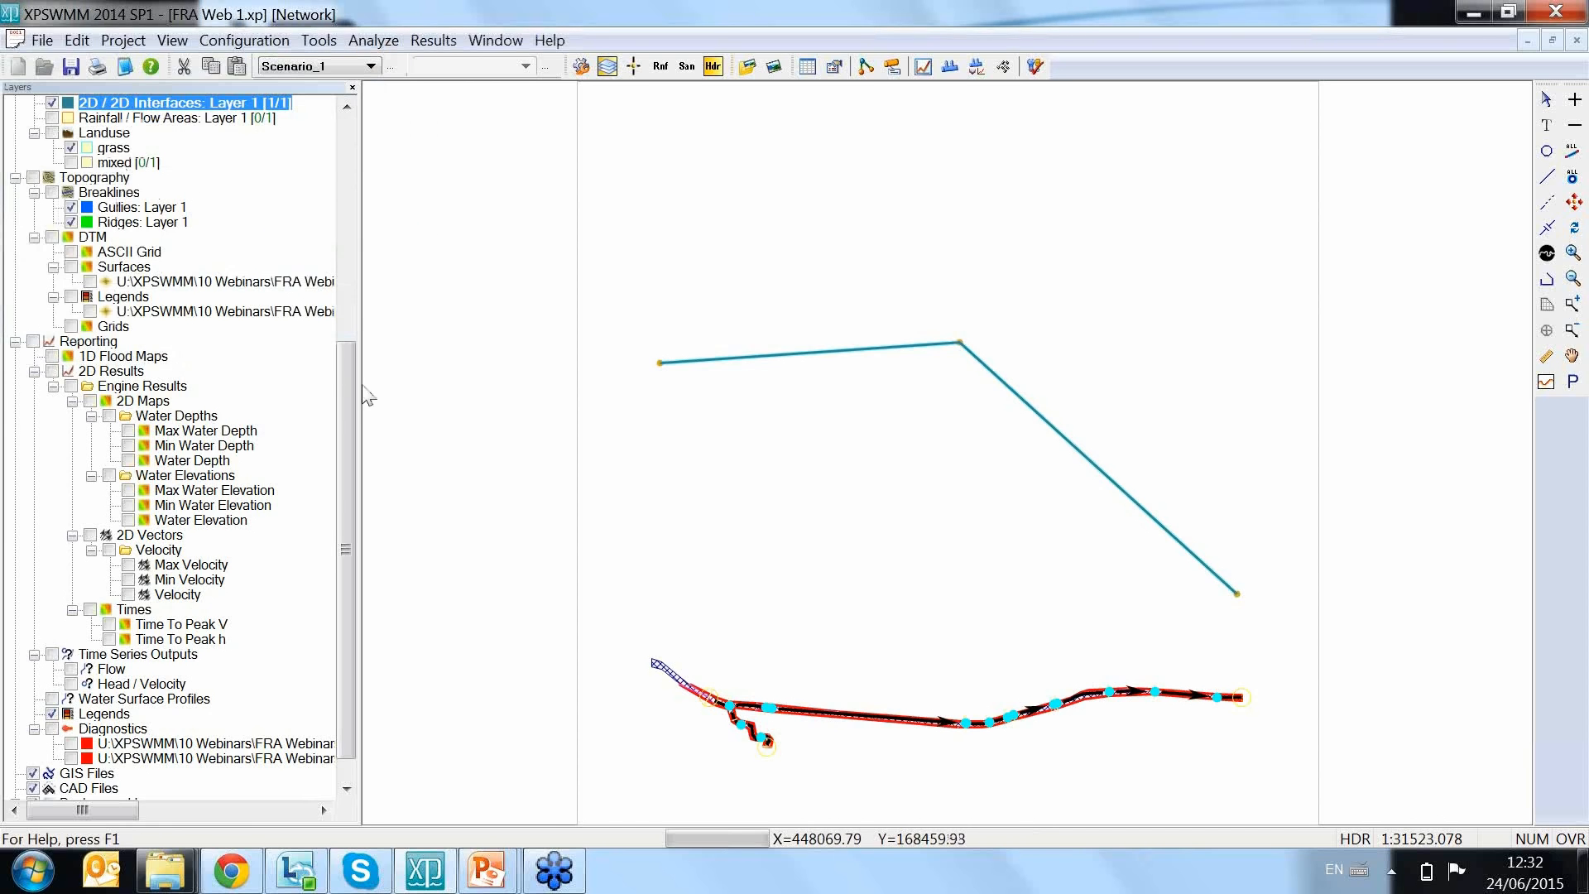
Step: Show the aerial background image again behind the network and the interface line
drag(351, 369, 350, 257)
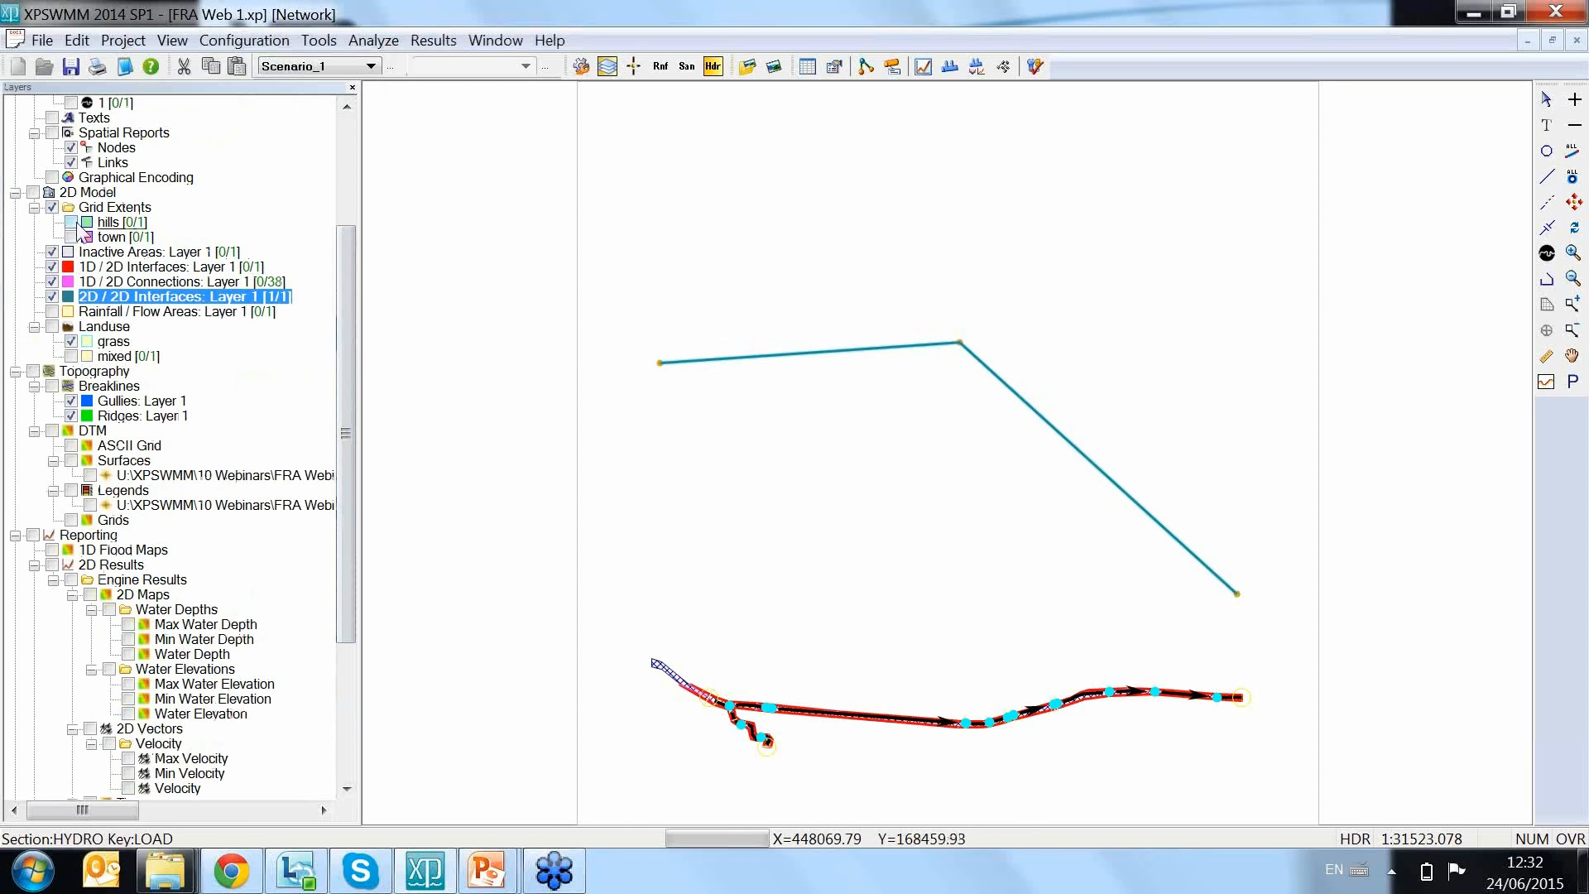
scroll(327, 528, down, 5)
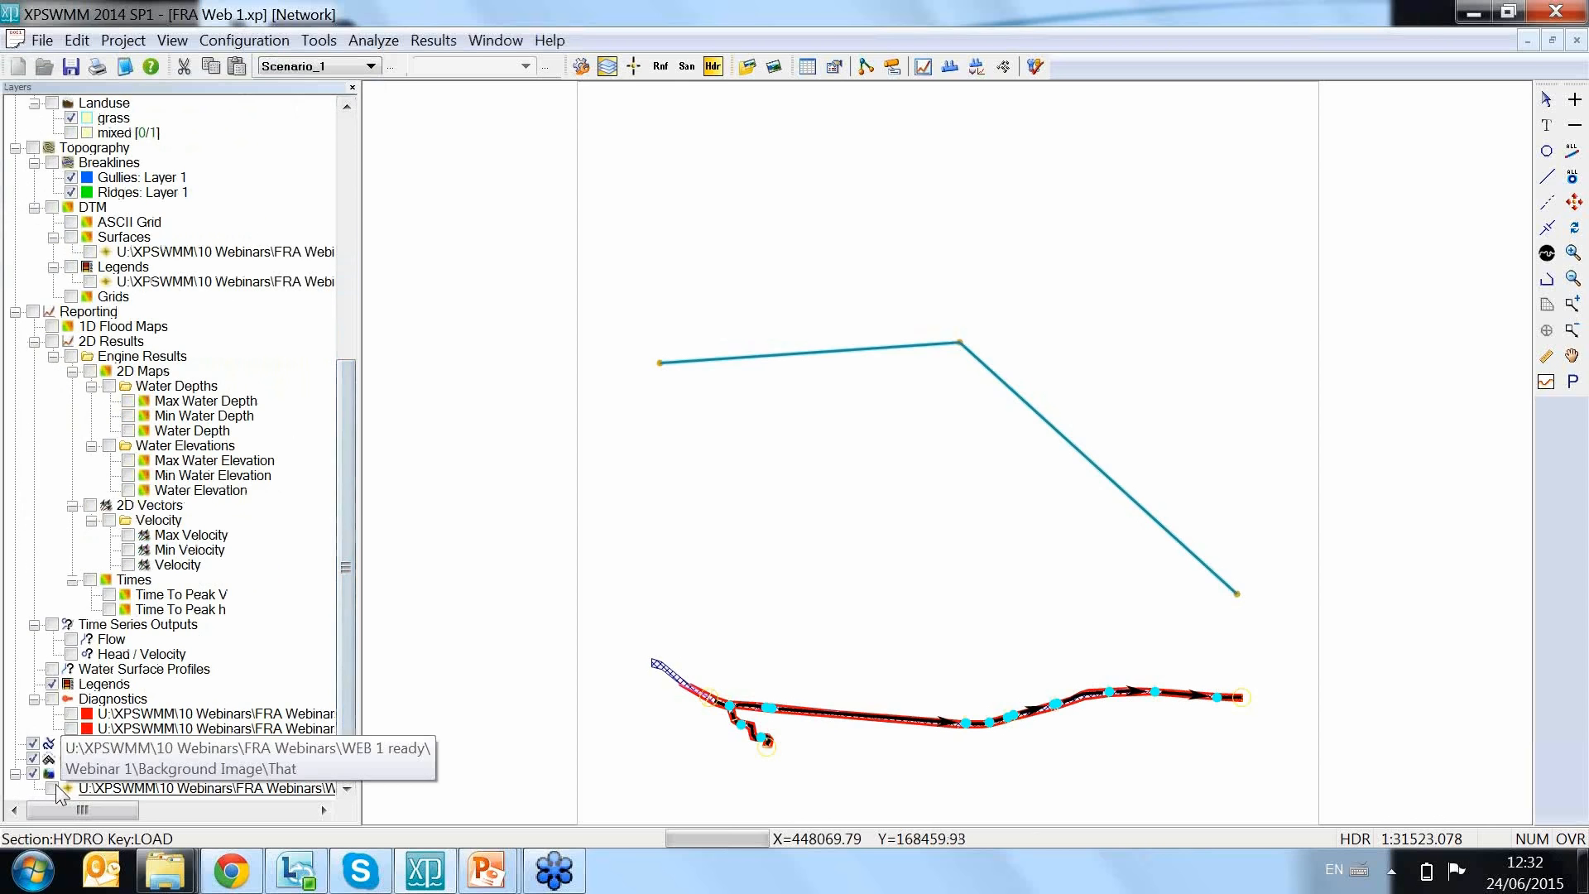
click(52, 788)
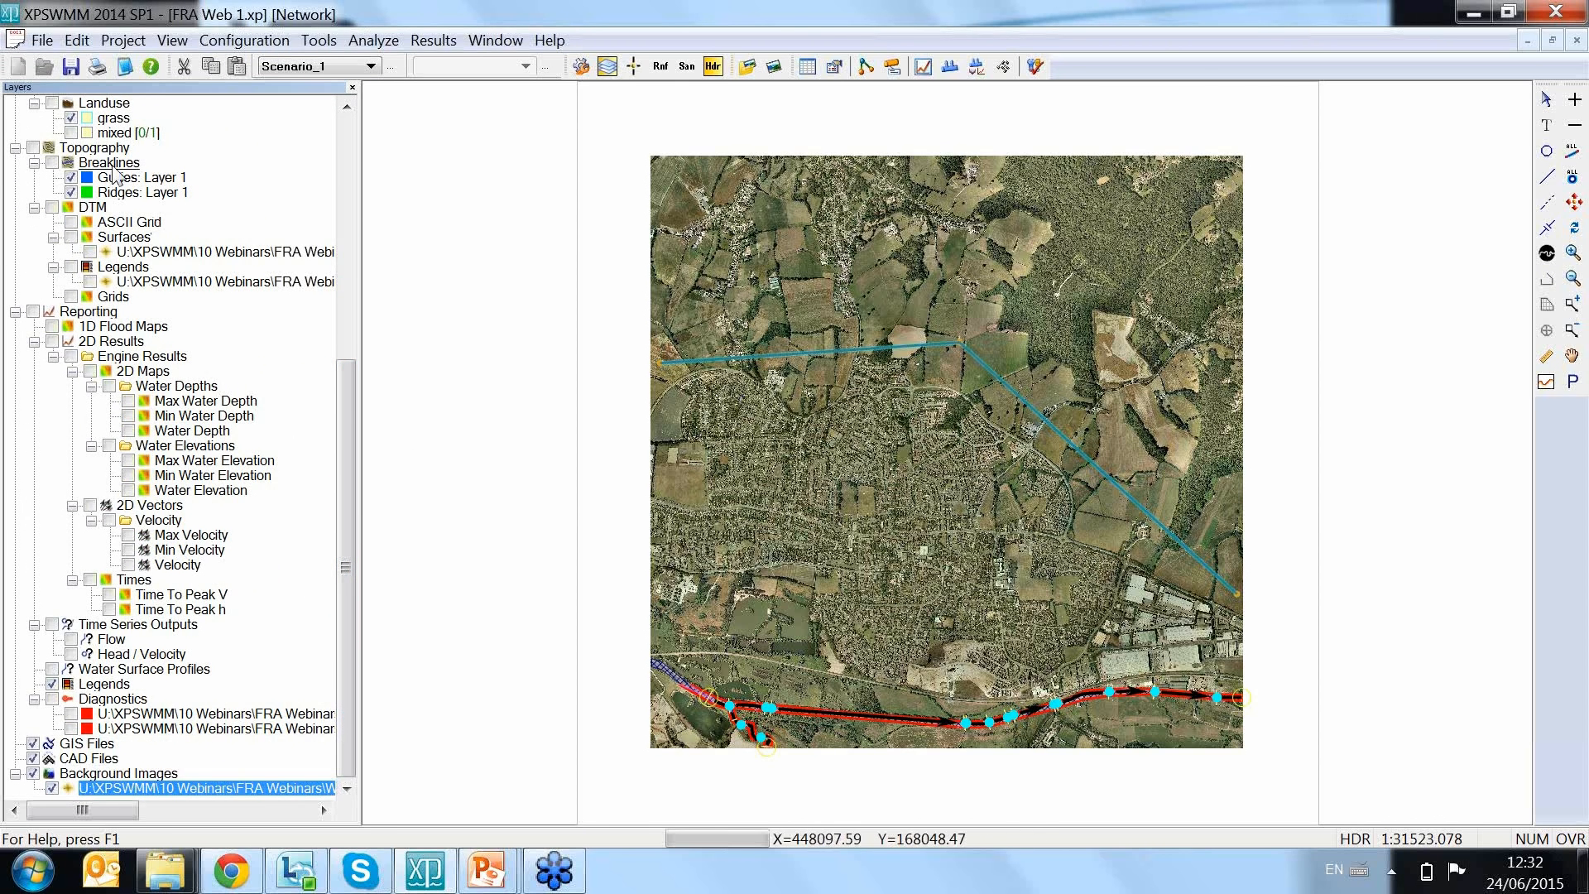
Step: Hide the 2D/2D Interfaces layer and display both the hills and town grid extents
drag(344, 401, 344, 277)
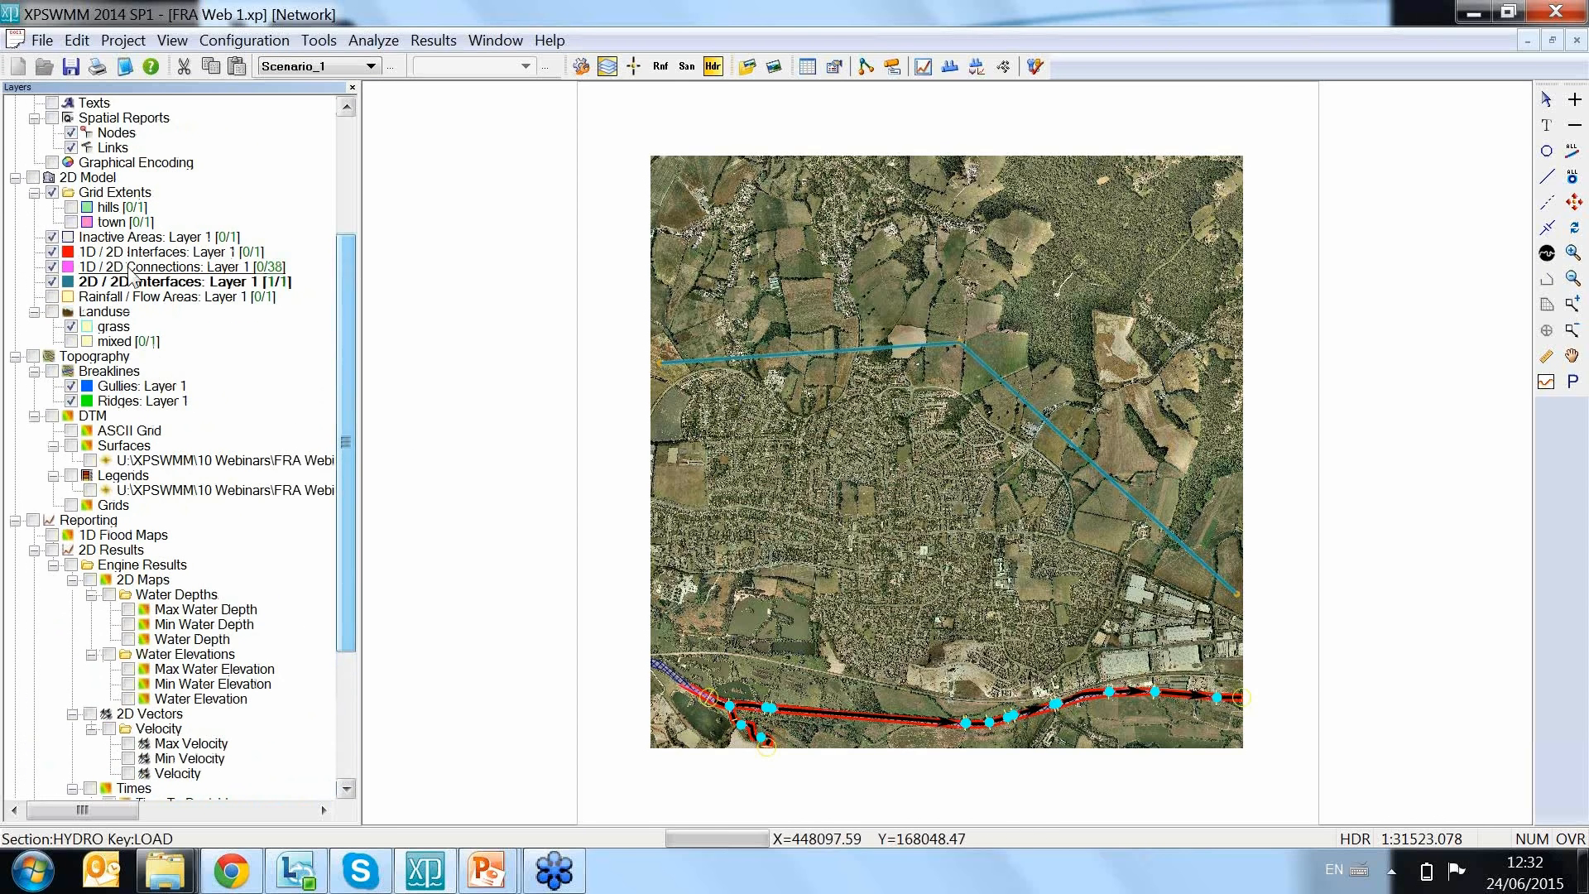
click(52, 282)
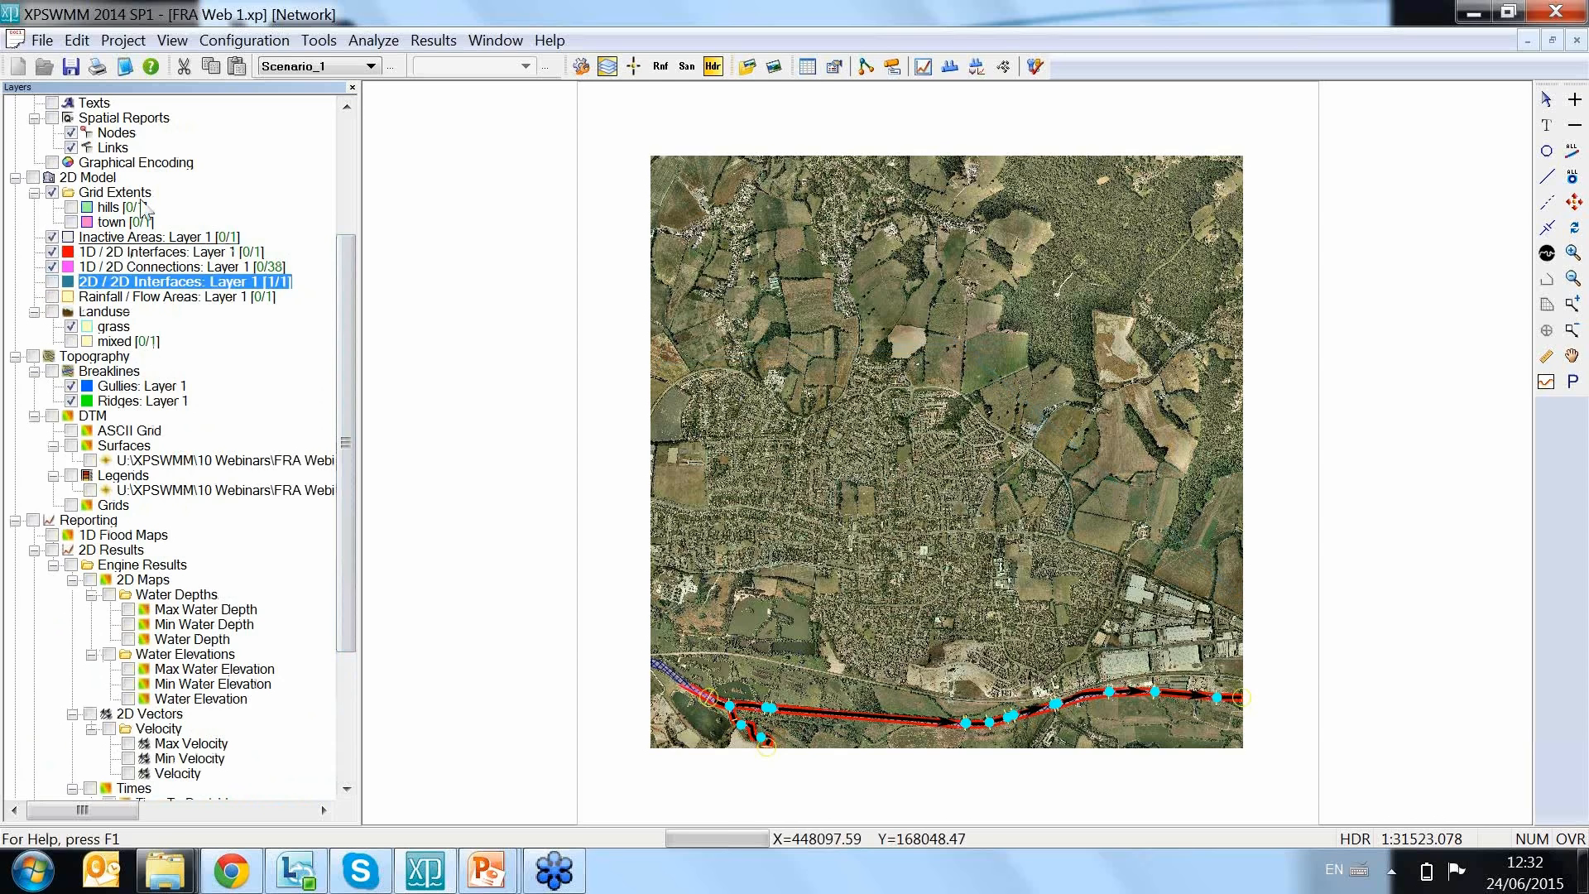
click(71, 207)
click(71, 222)
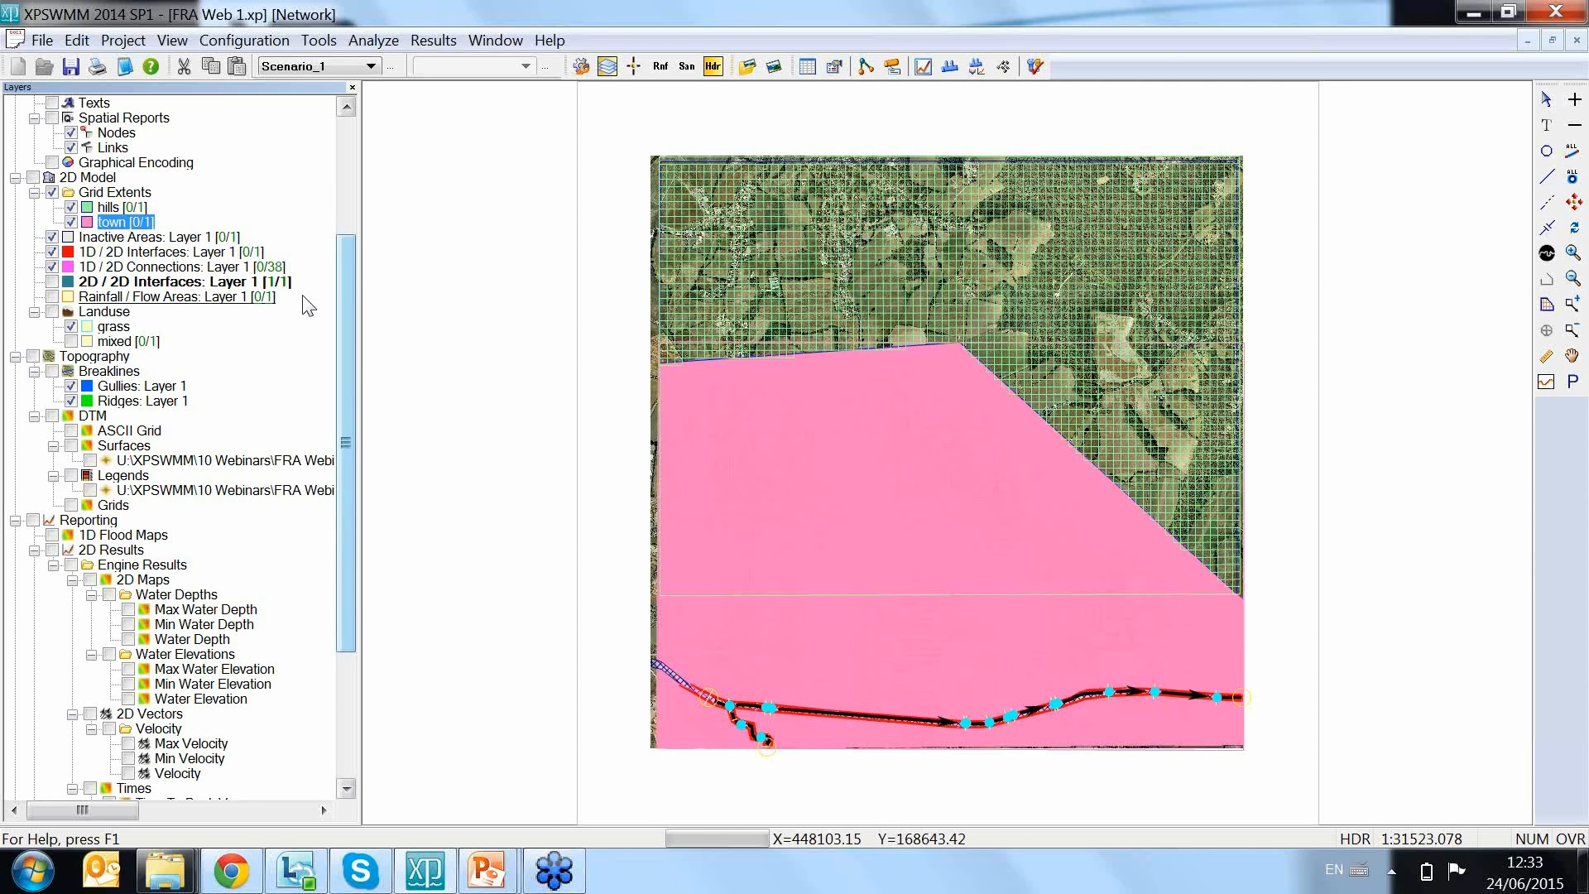
Step: Examine up close the boundary where the hills and town grid extents meet
click(1580, 308)
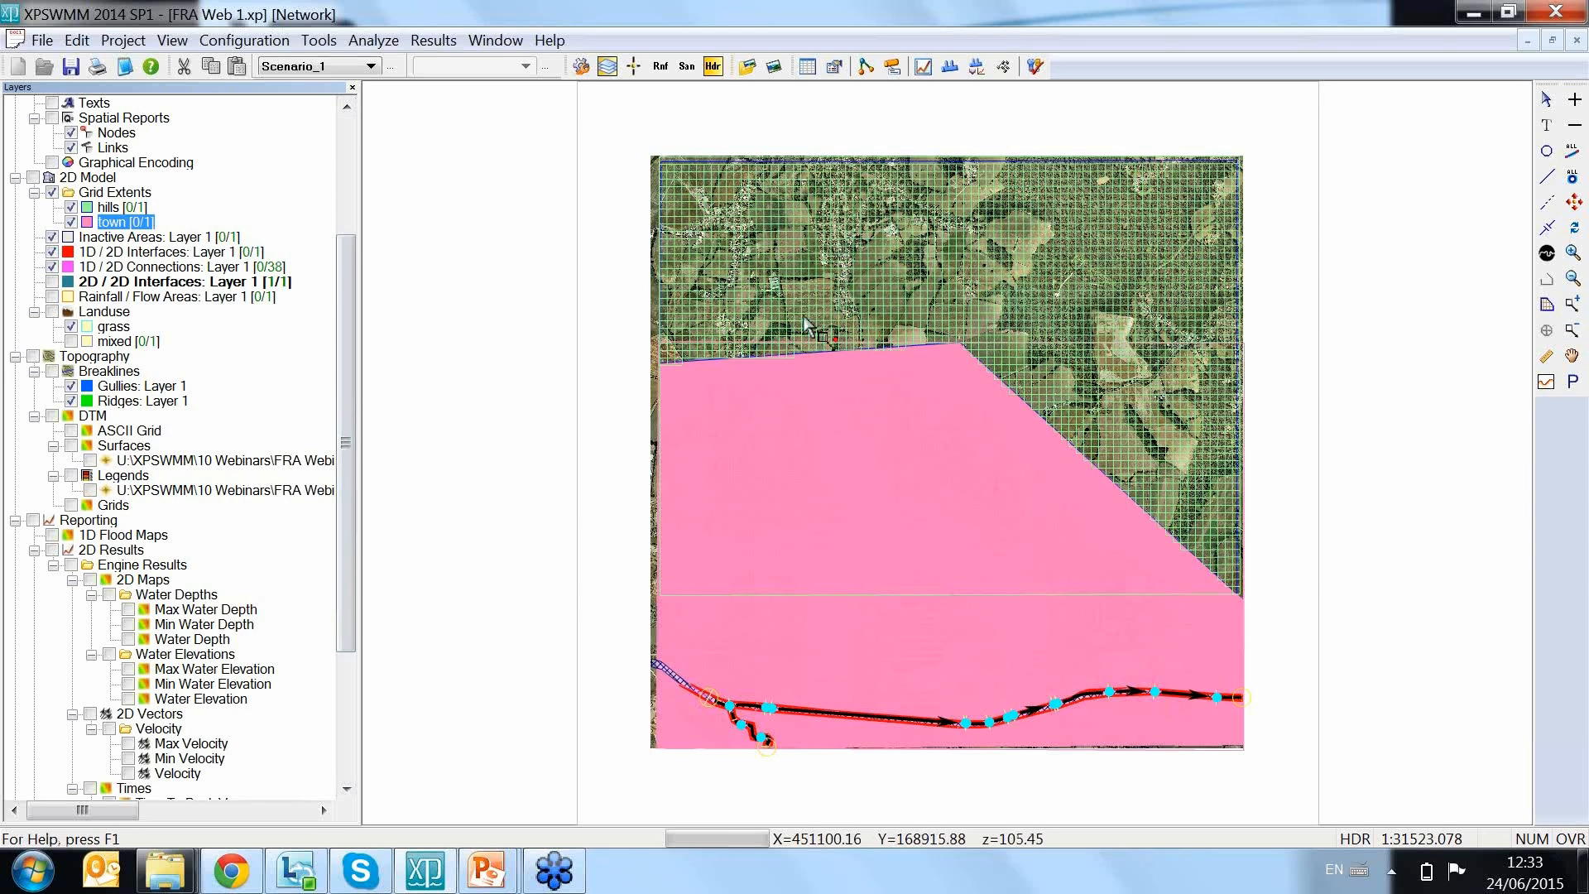
drag(801, 341, 931, 434)
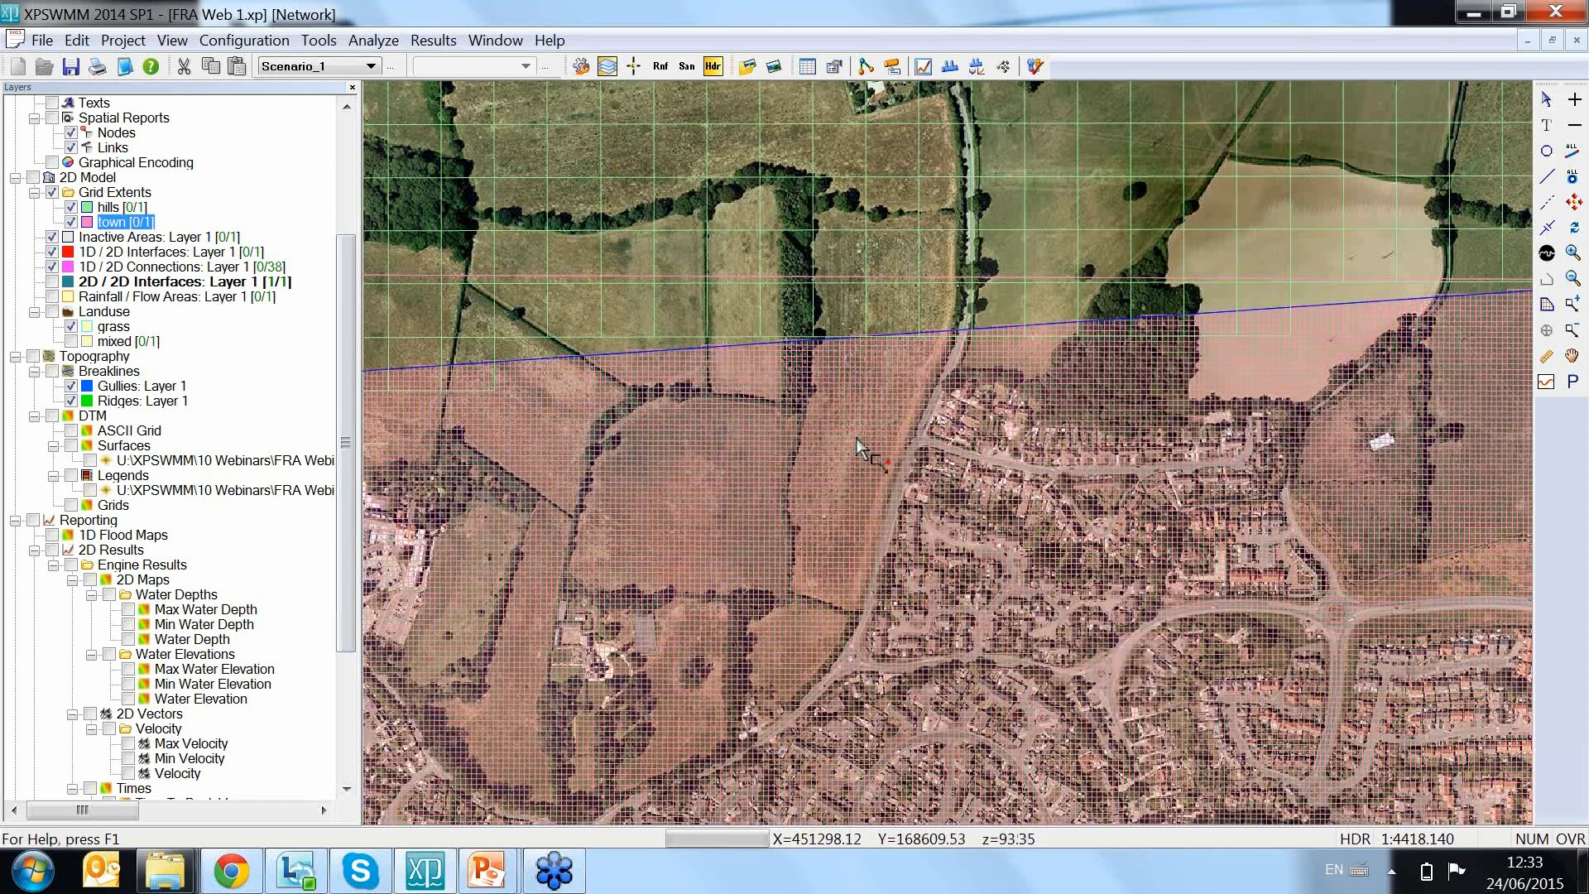
click(1546, 99)
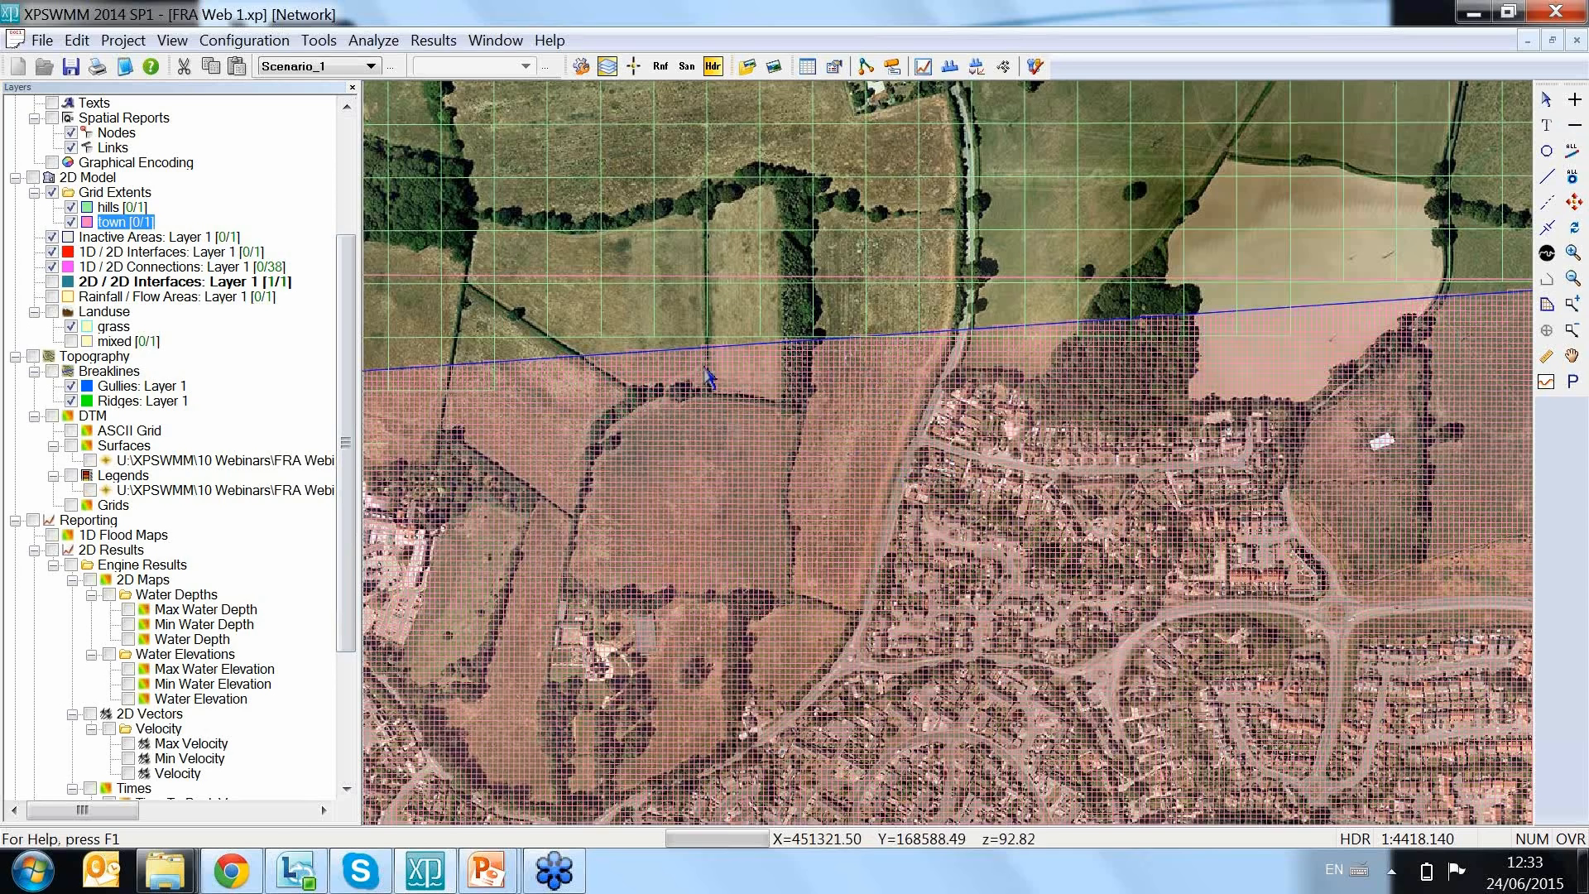
Step: Try a grid step size of 0.1 in the hills grid extent's properties and cancel without saving
right_click(107, 208)
click(164, 223)
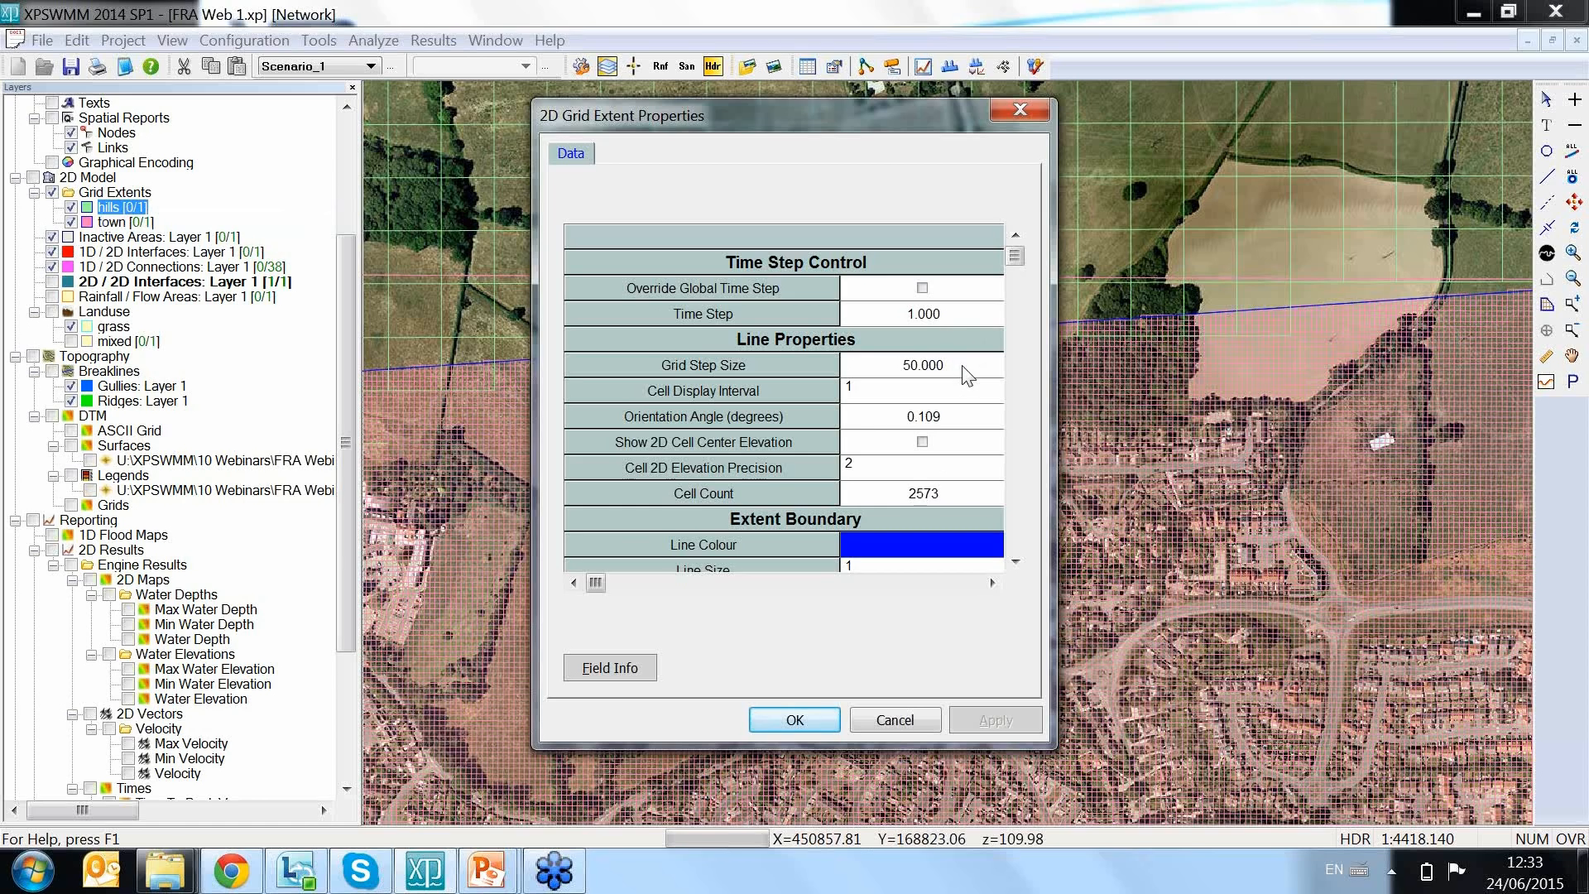
click(962, 364)
text(0,1)
click(966, 393)
click(960, 371)
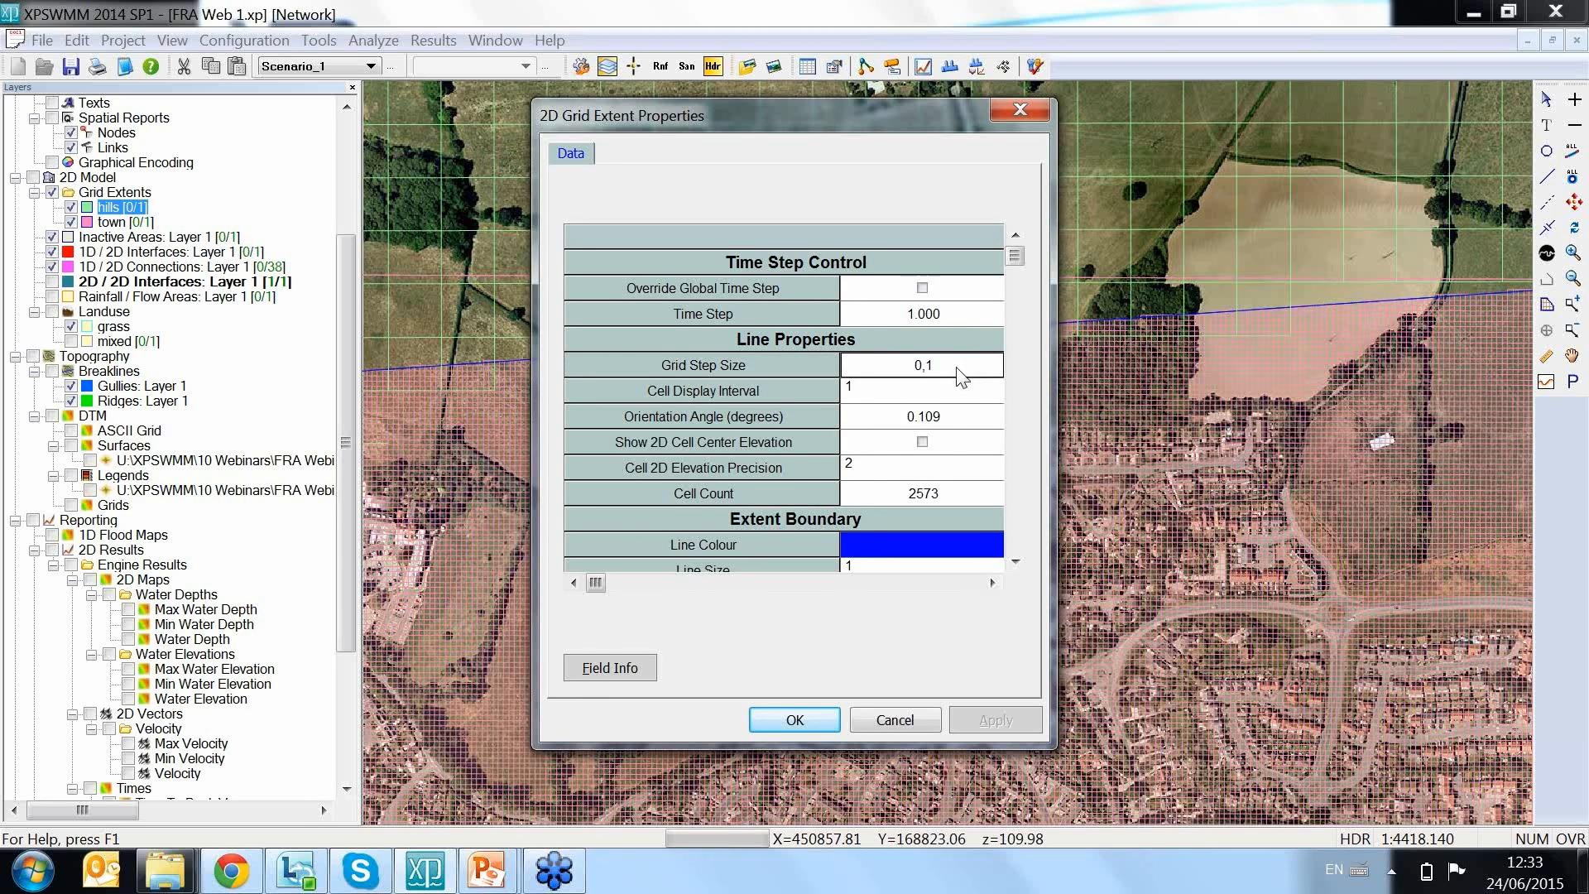
text(0.1)
click(950, 391)
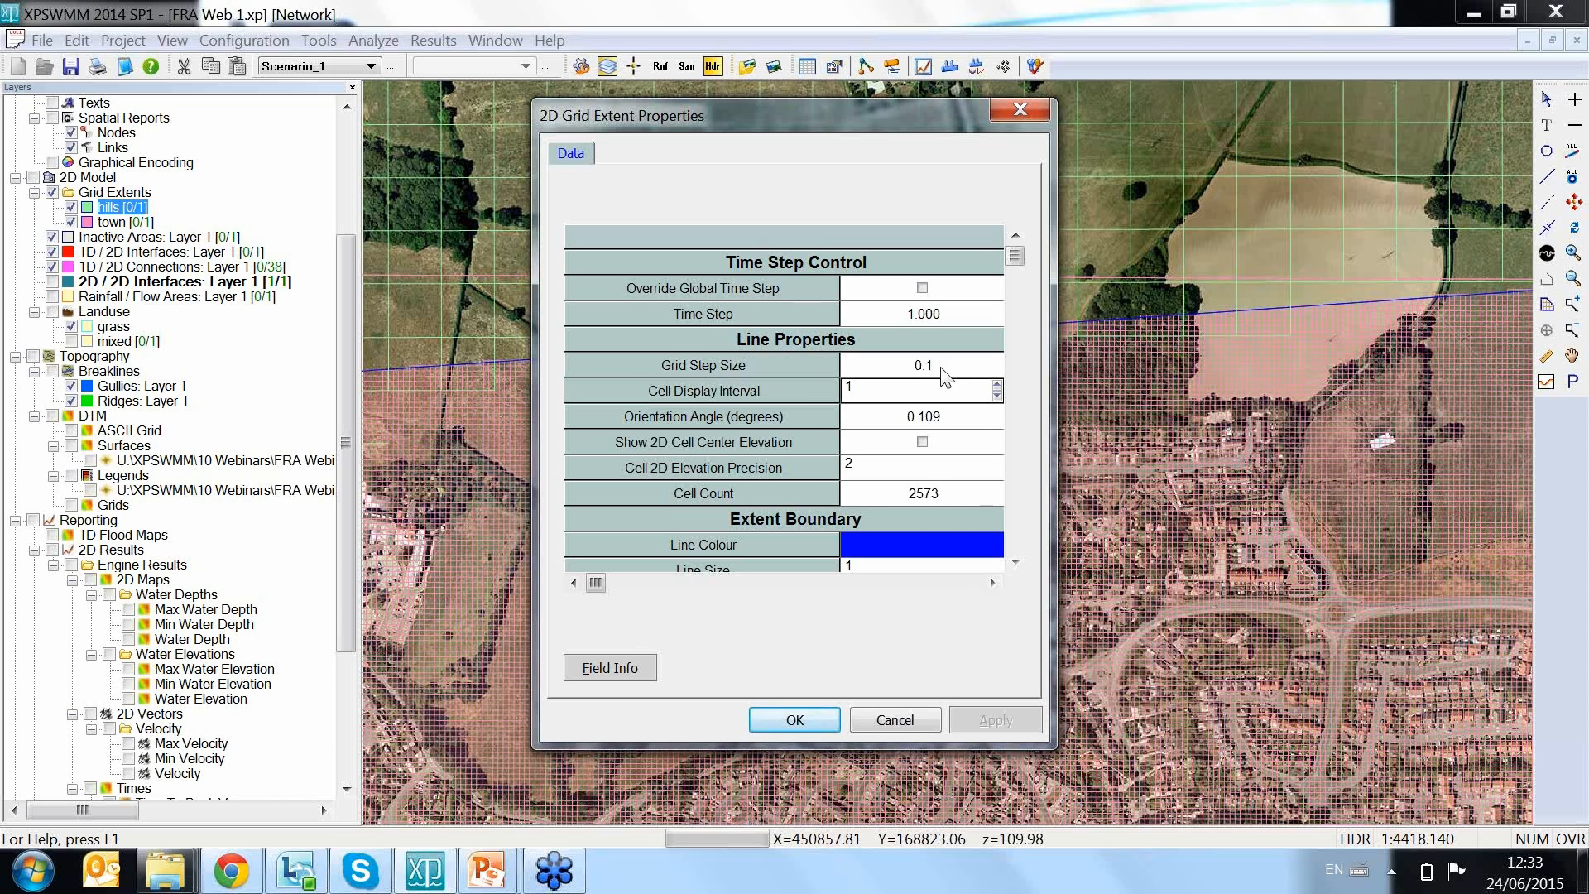
click(894, 720)
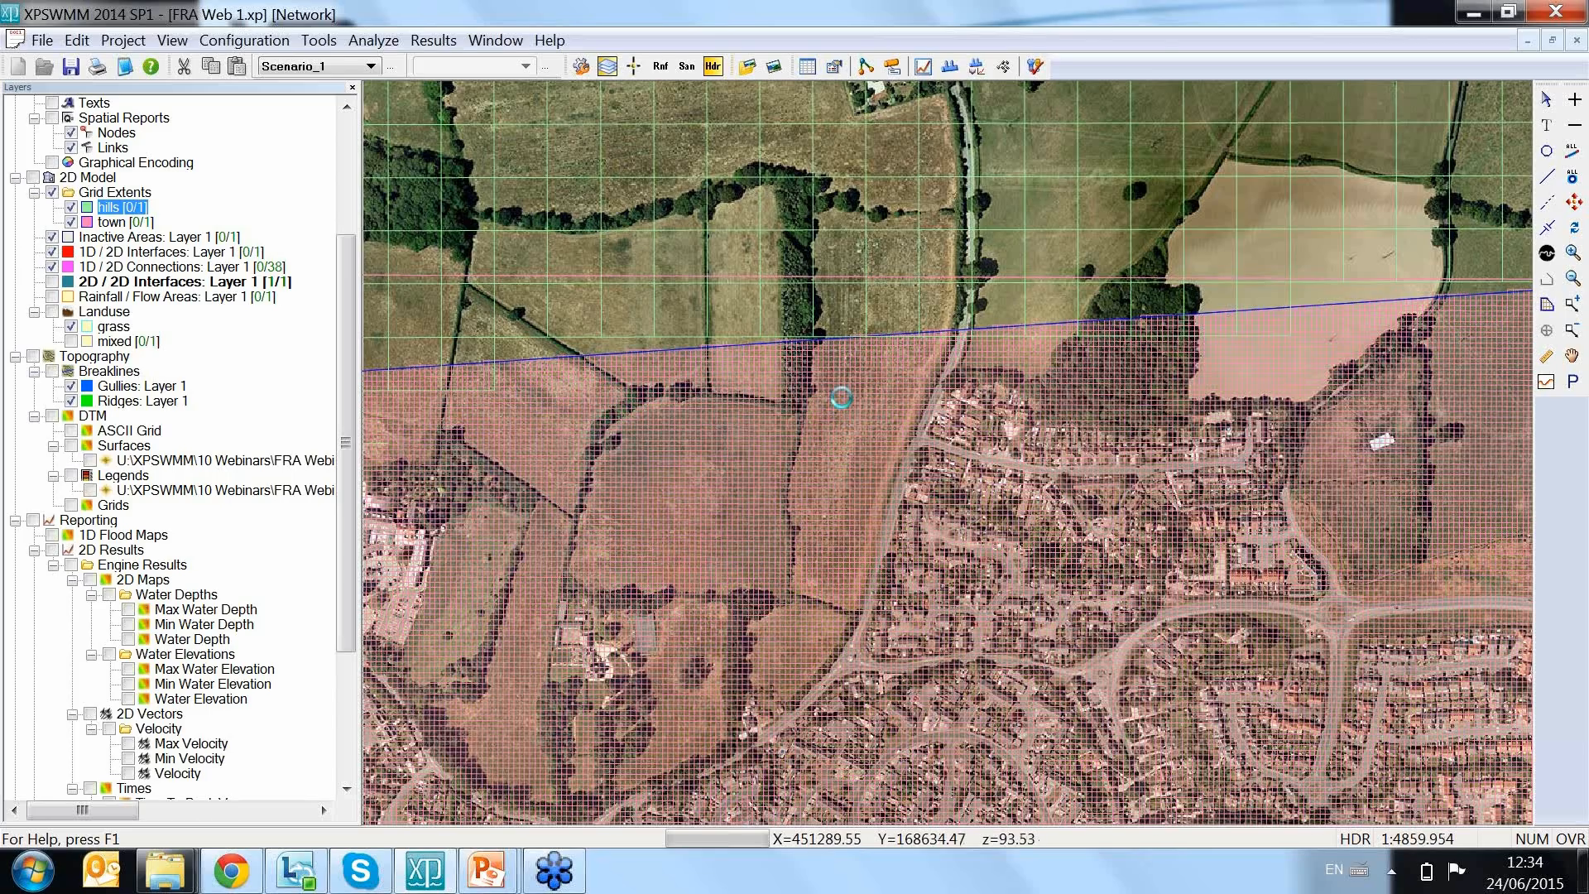
Step: Hide the hills and town grid extents and display the Rainfall / Flow Areas layer over the whole model
scroll(848, 410, down, 3)
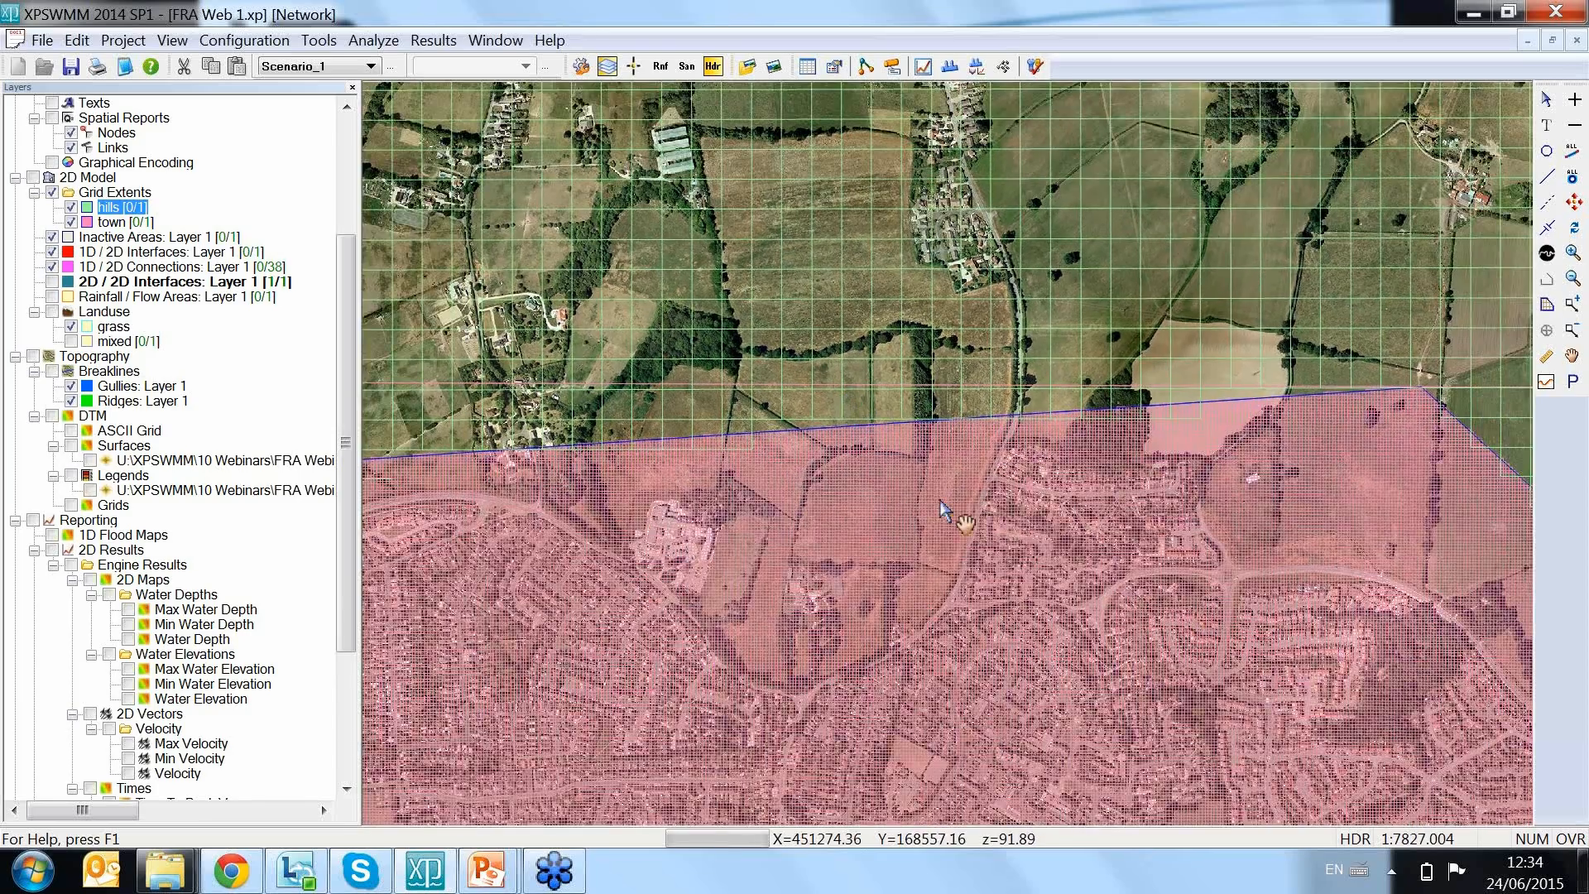
drag(942, 520, 924, 446)
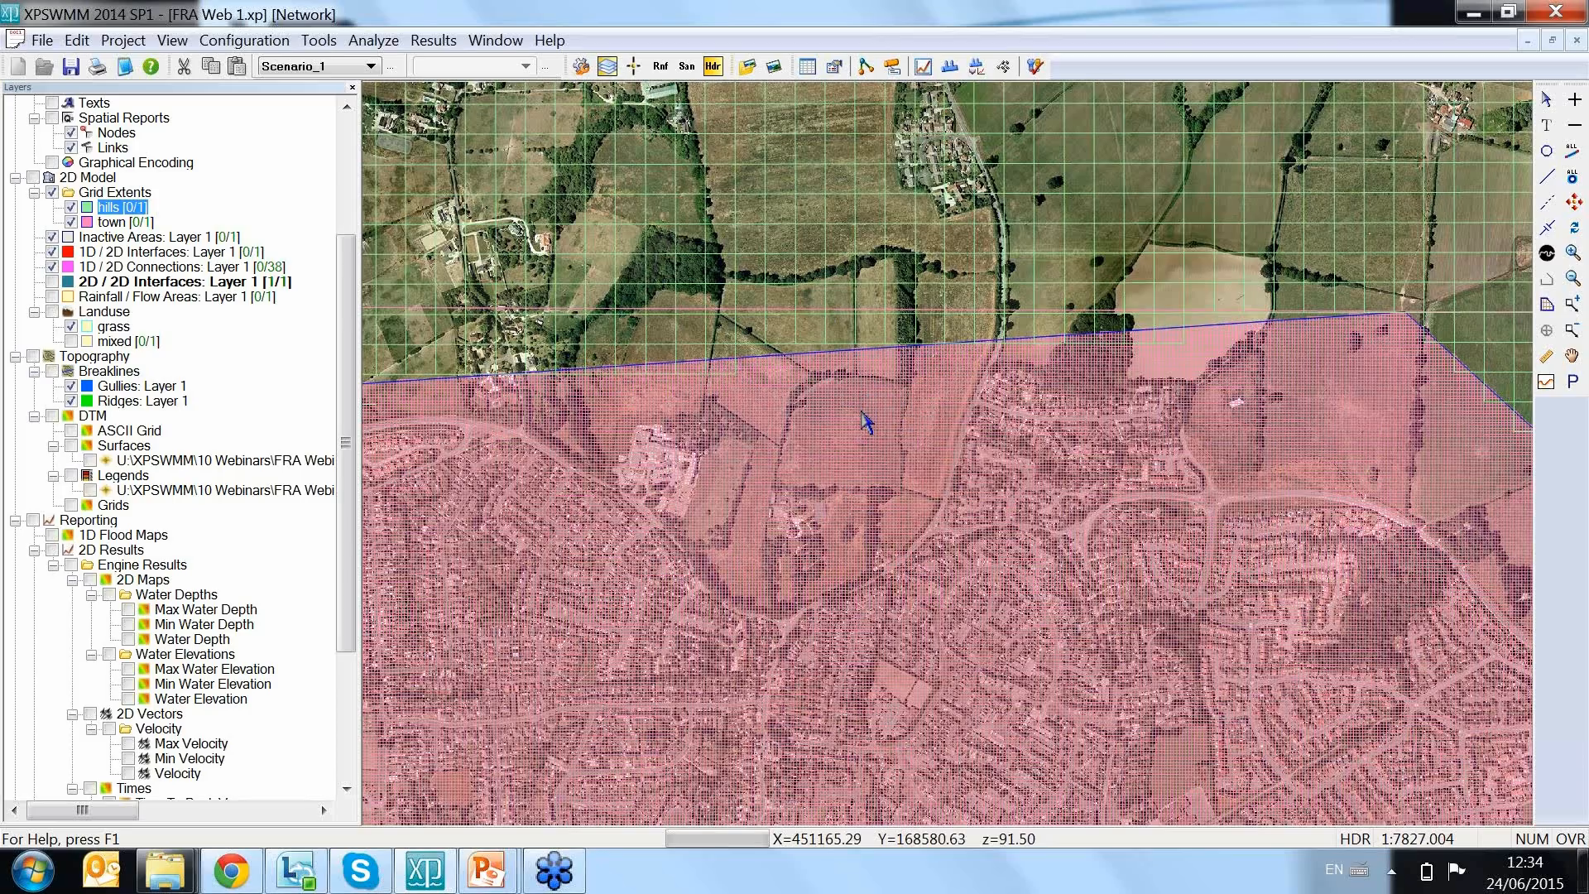
scroll(889, 431, down, 1)
scroll(889, 431, down, 2)
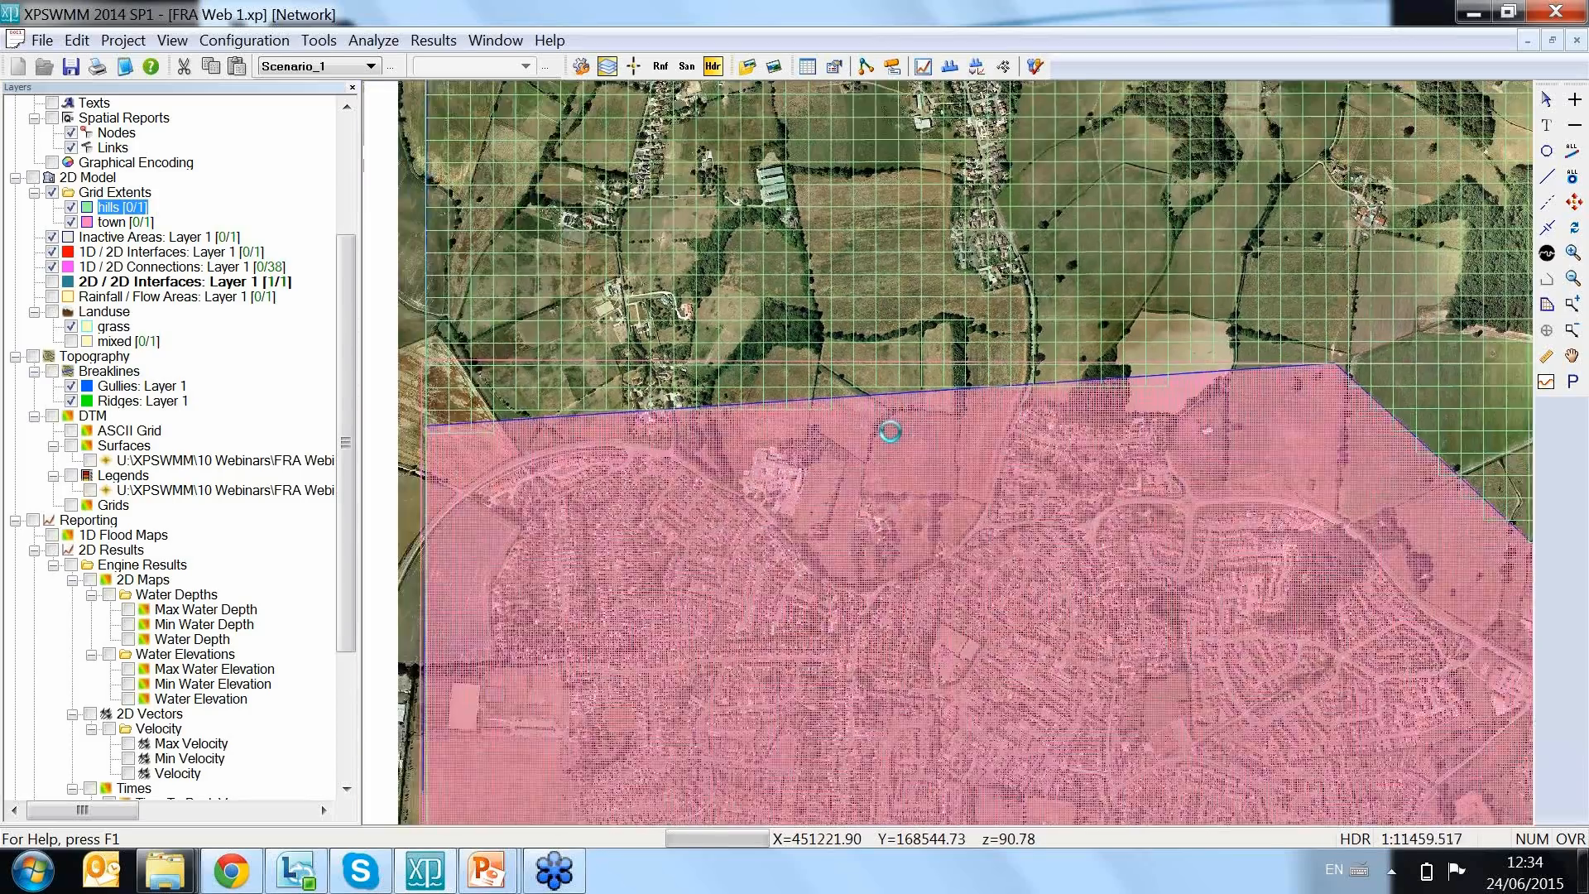
scroll(1004, 480, down, 2)
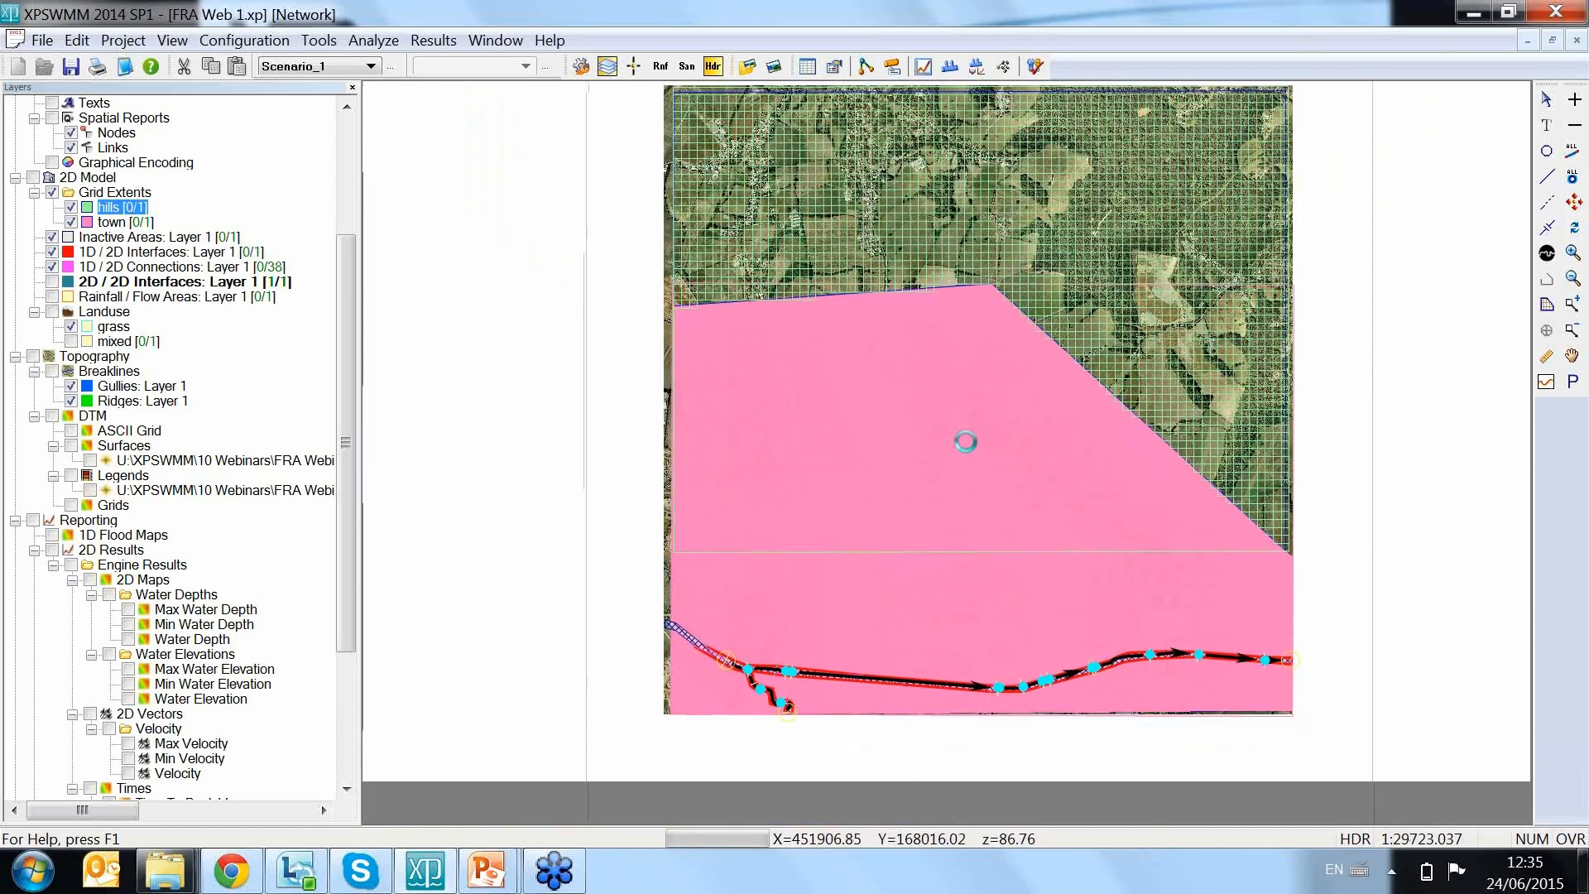
click(71, 207)
click(71, 223)
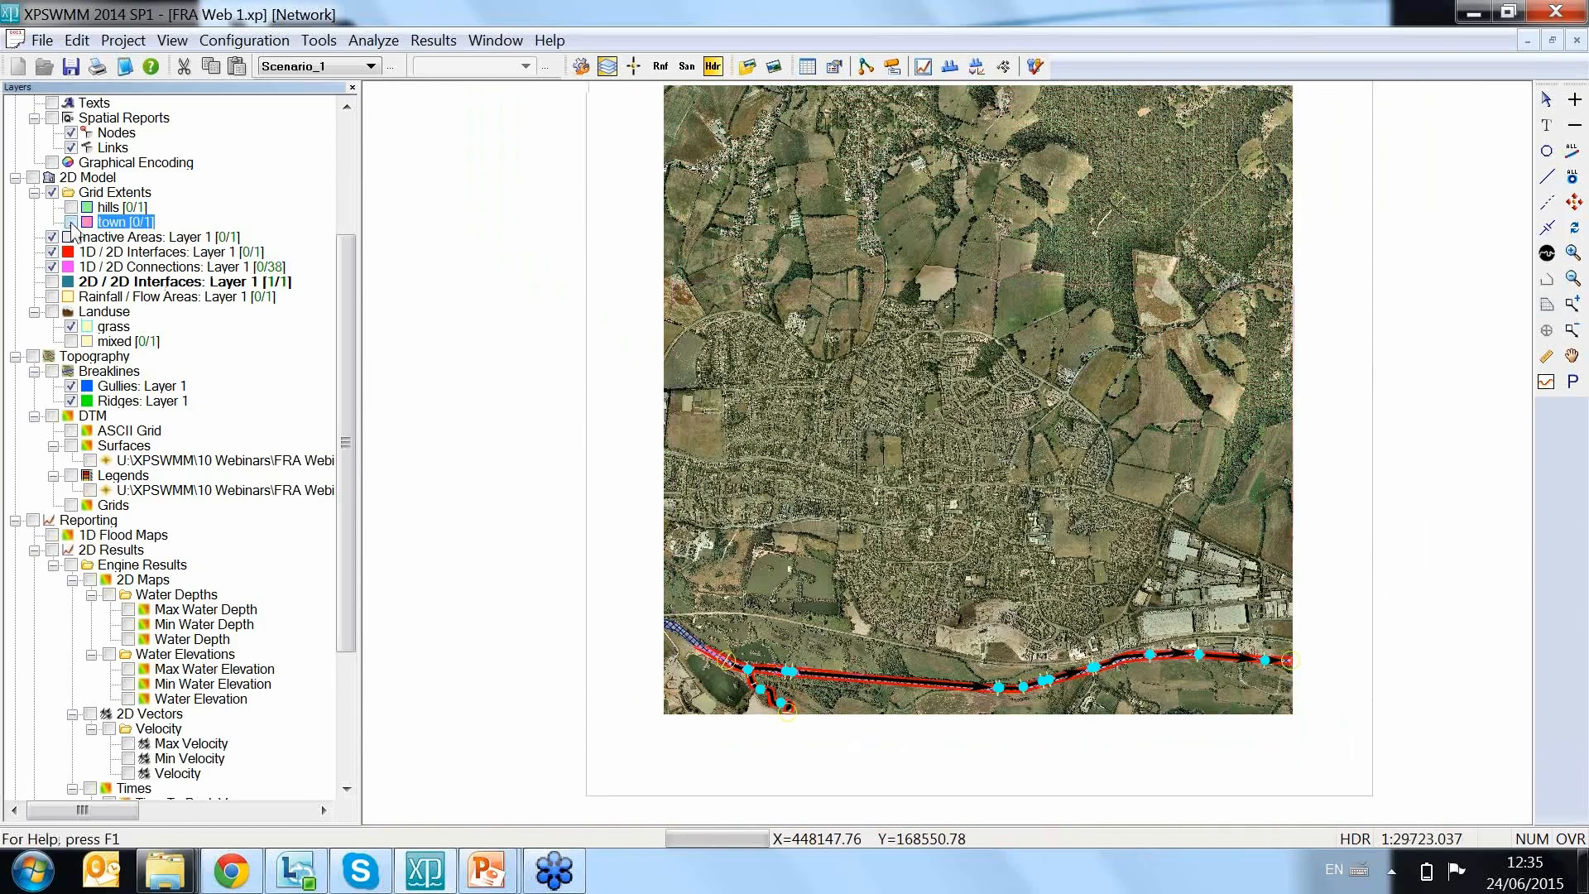
click(52, 297)
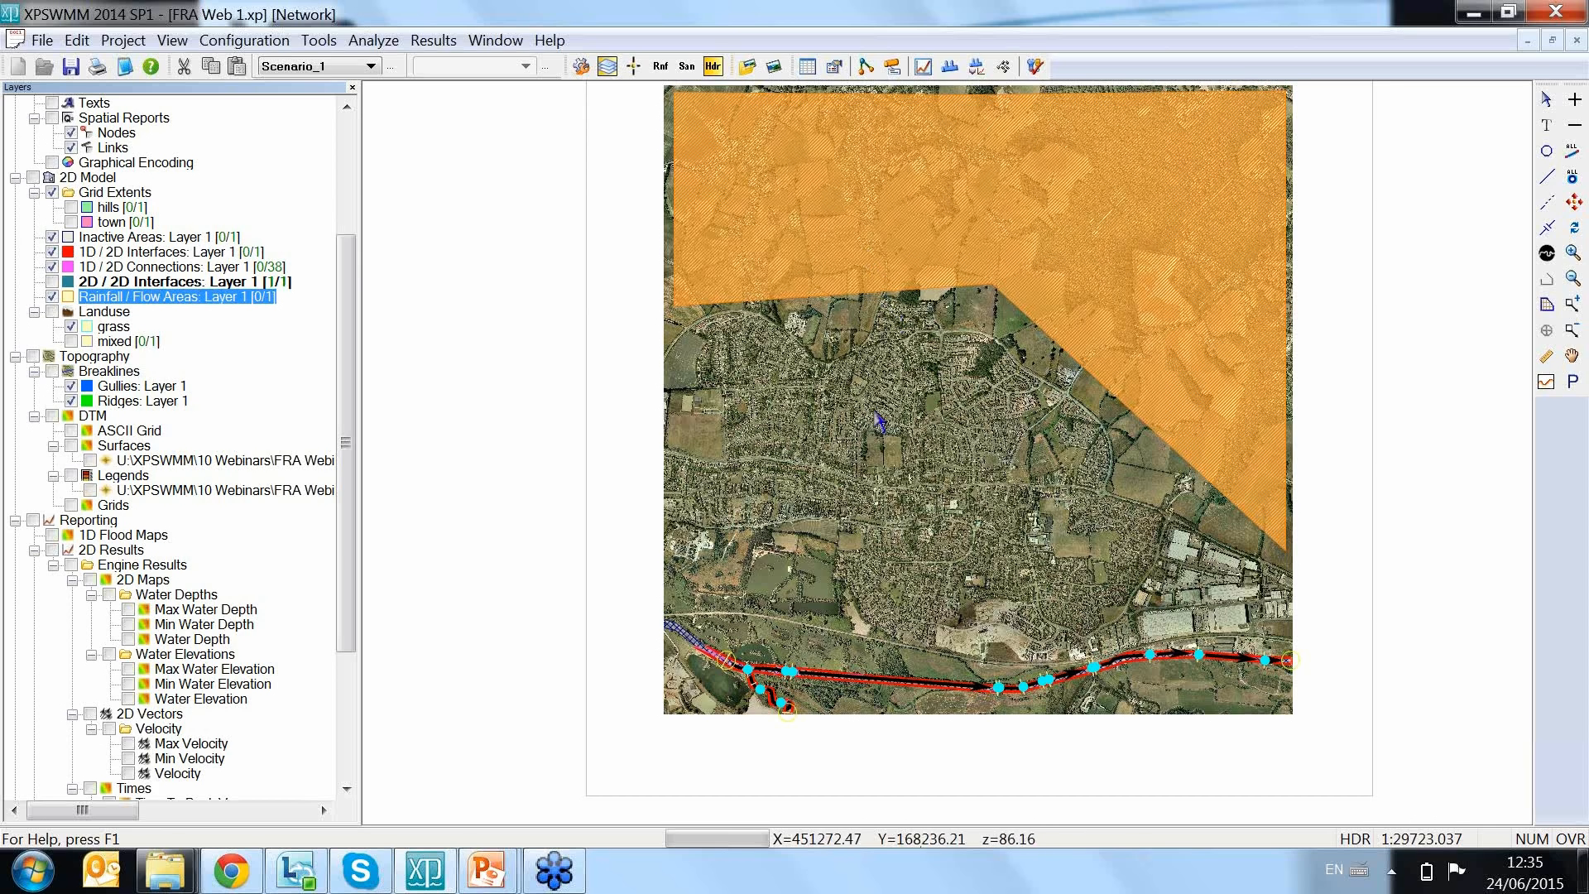
Step: Review the inflow and 2D linkage data of river node Node4 and close it without changes
drag(889, 576, 871, 512)
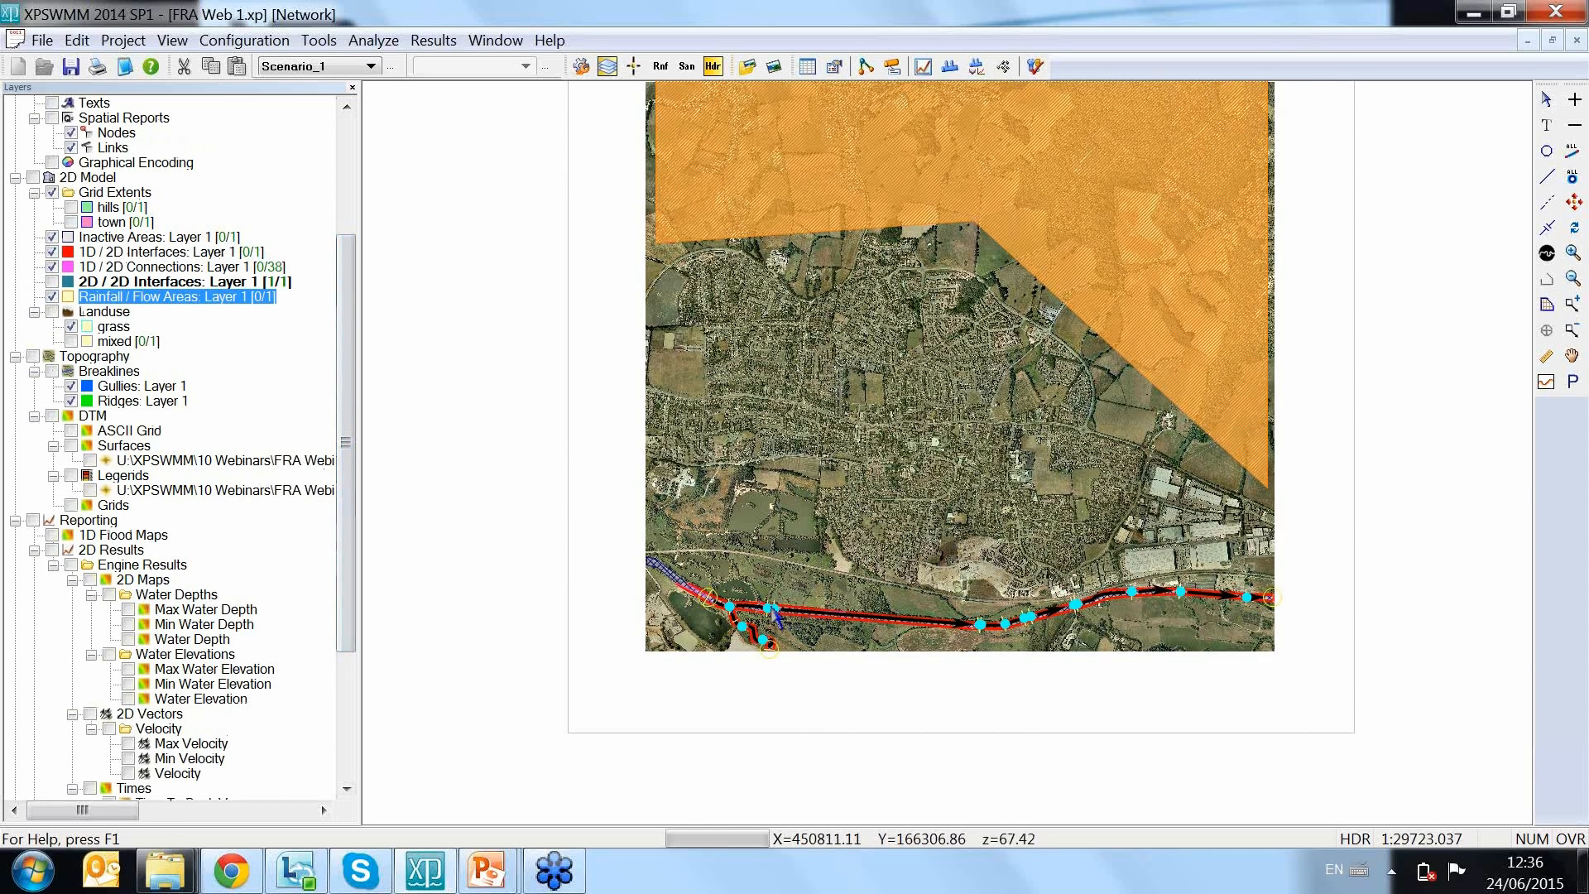
double_click(768, 610)
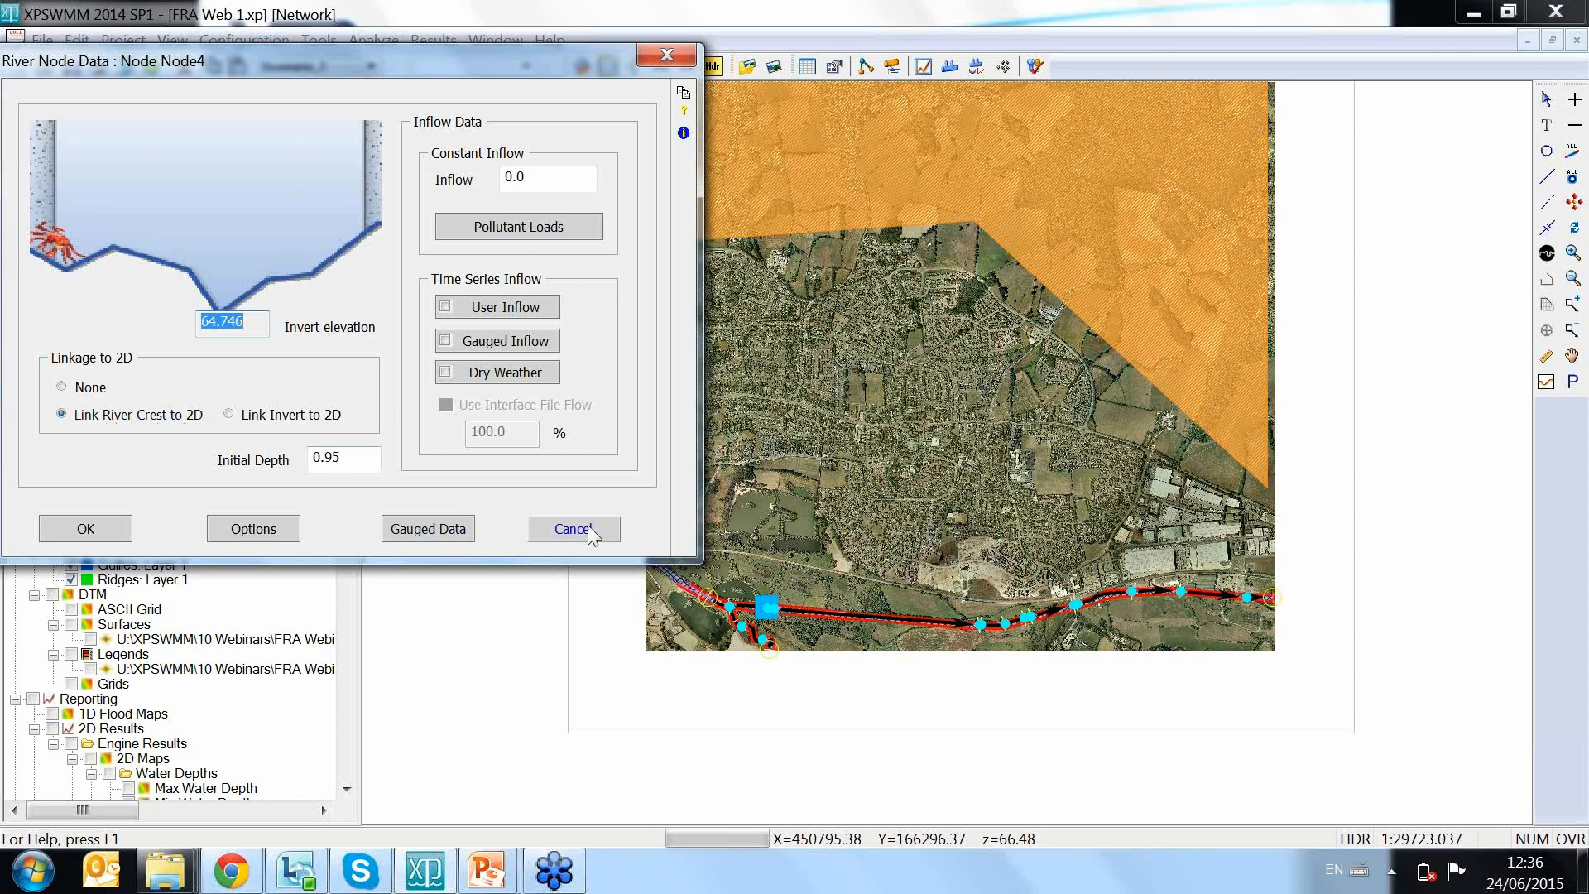
click(667, 55)
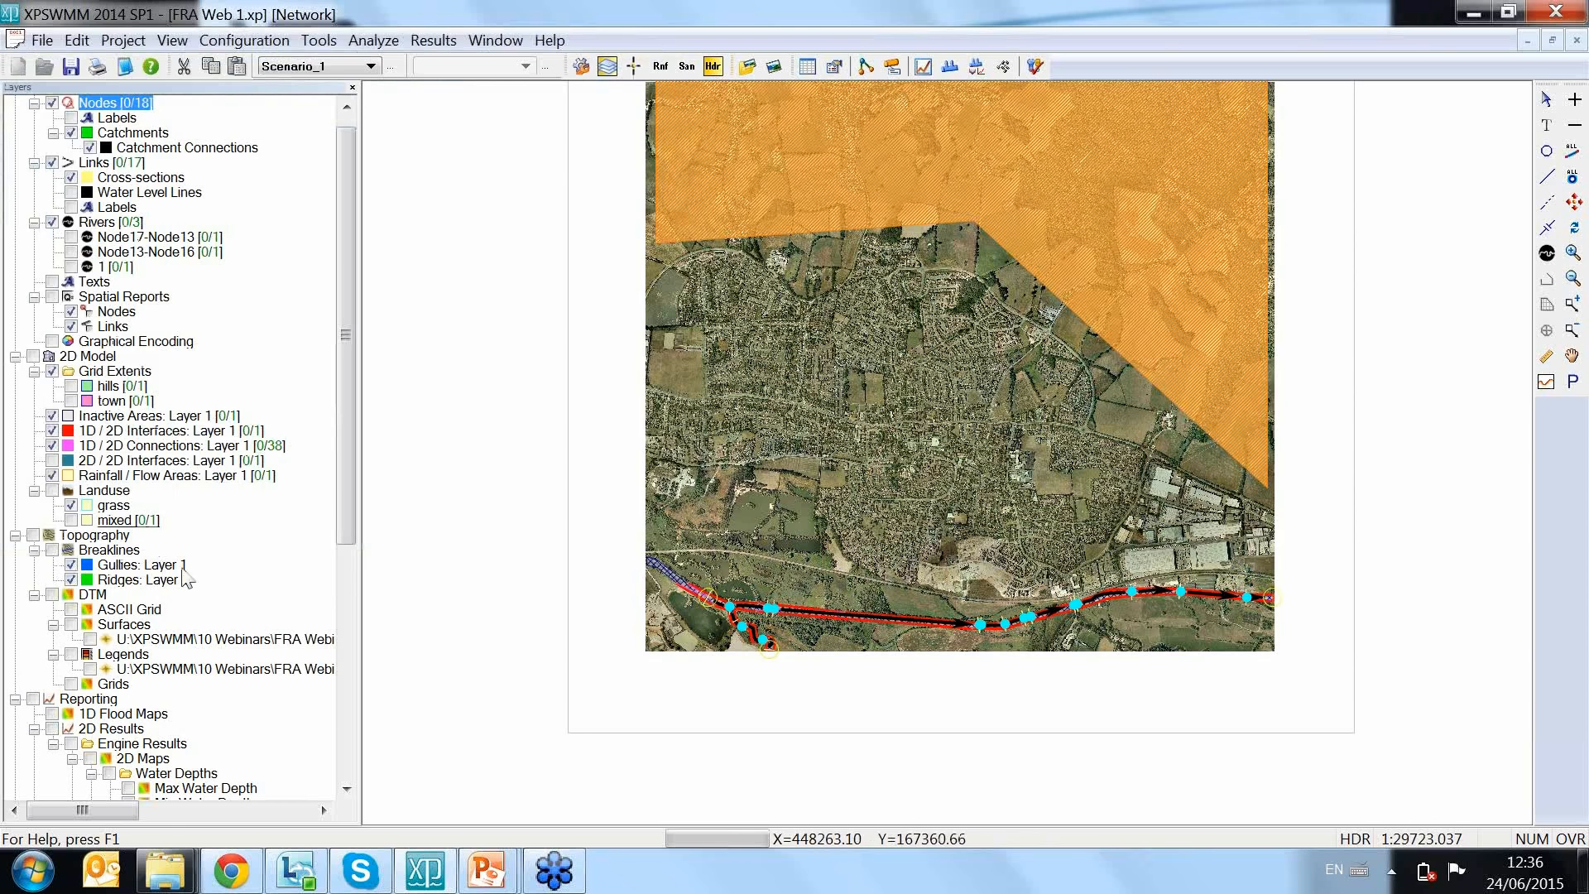
Step: Switch to the Base Scenario and display the time-varying Water Depth map with the rainfall areas hidden
scroll(336, 530, down, 4)
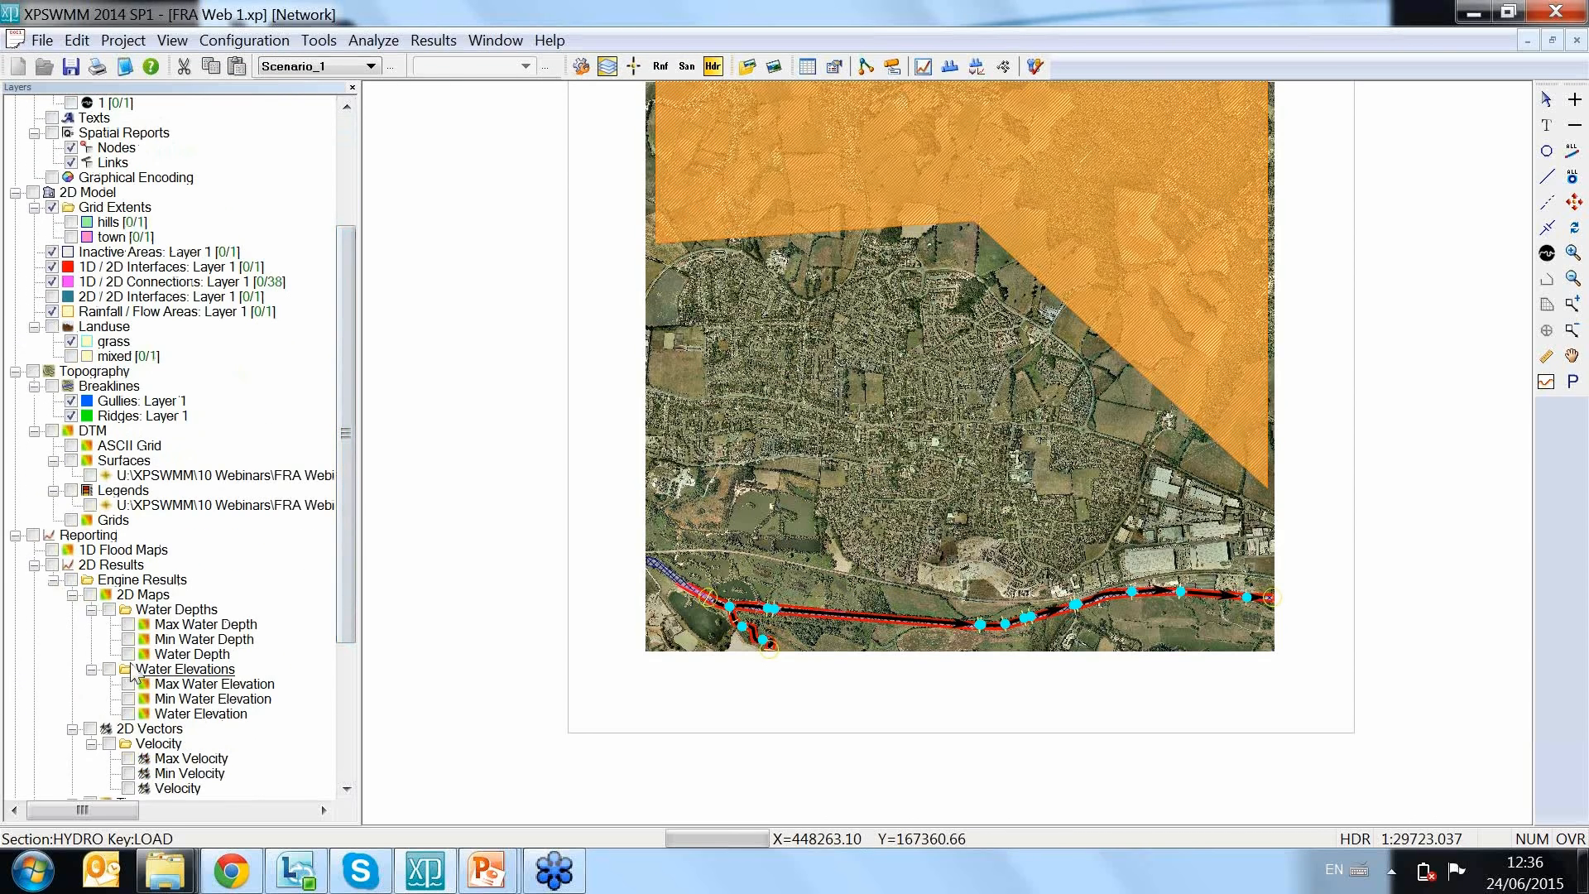
click(340, 66)
click(341, 85)
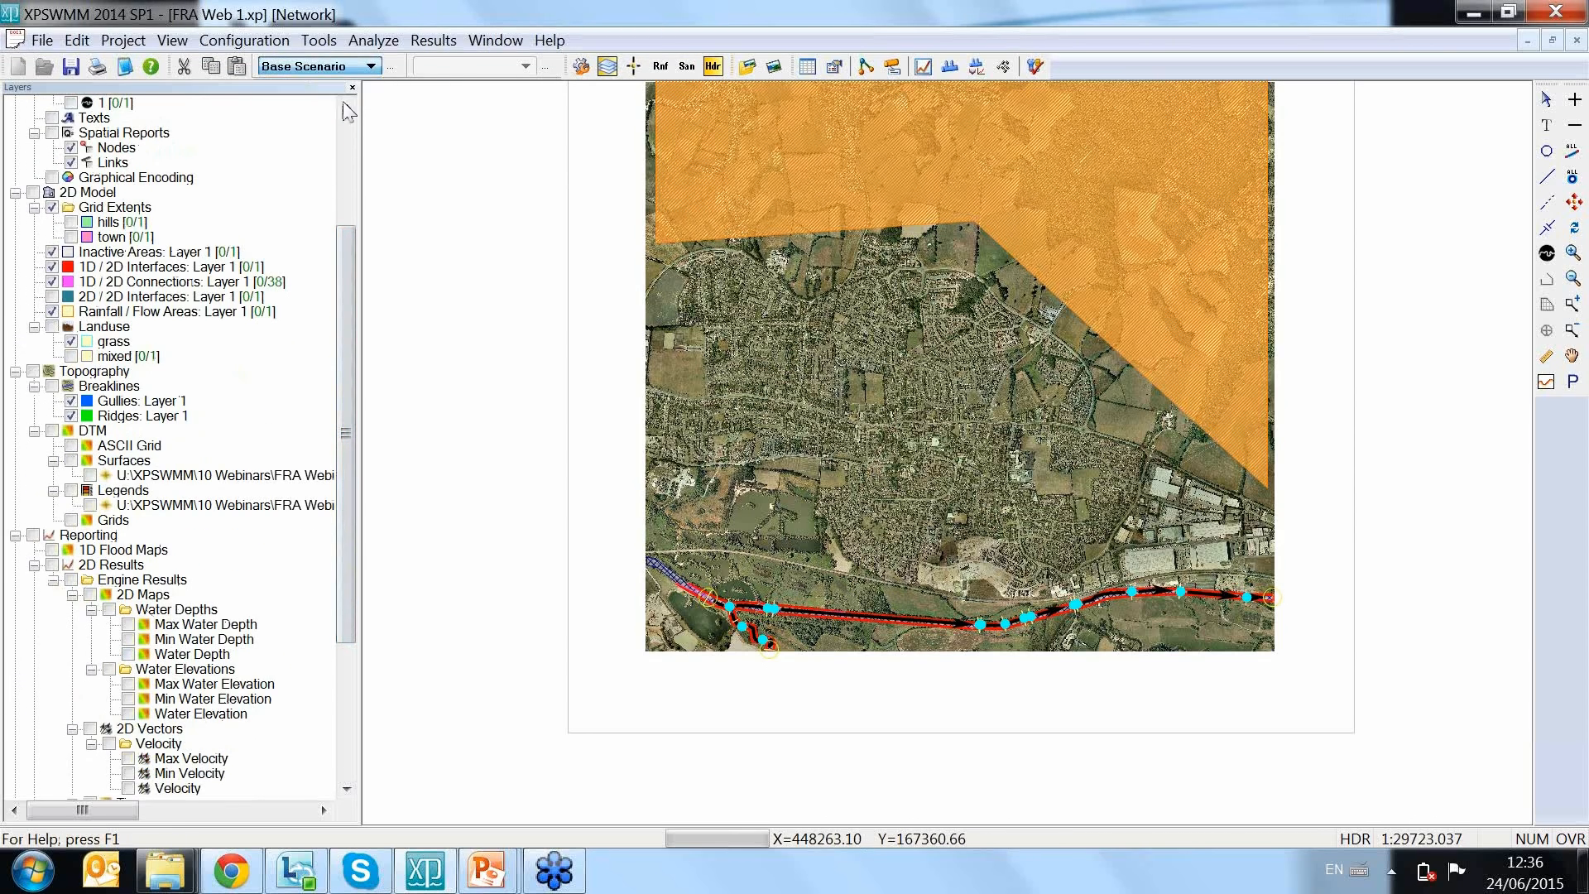
click(128, 654)
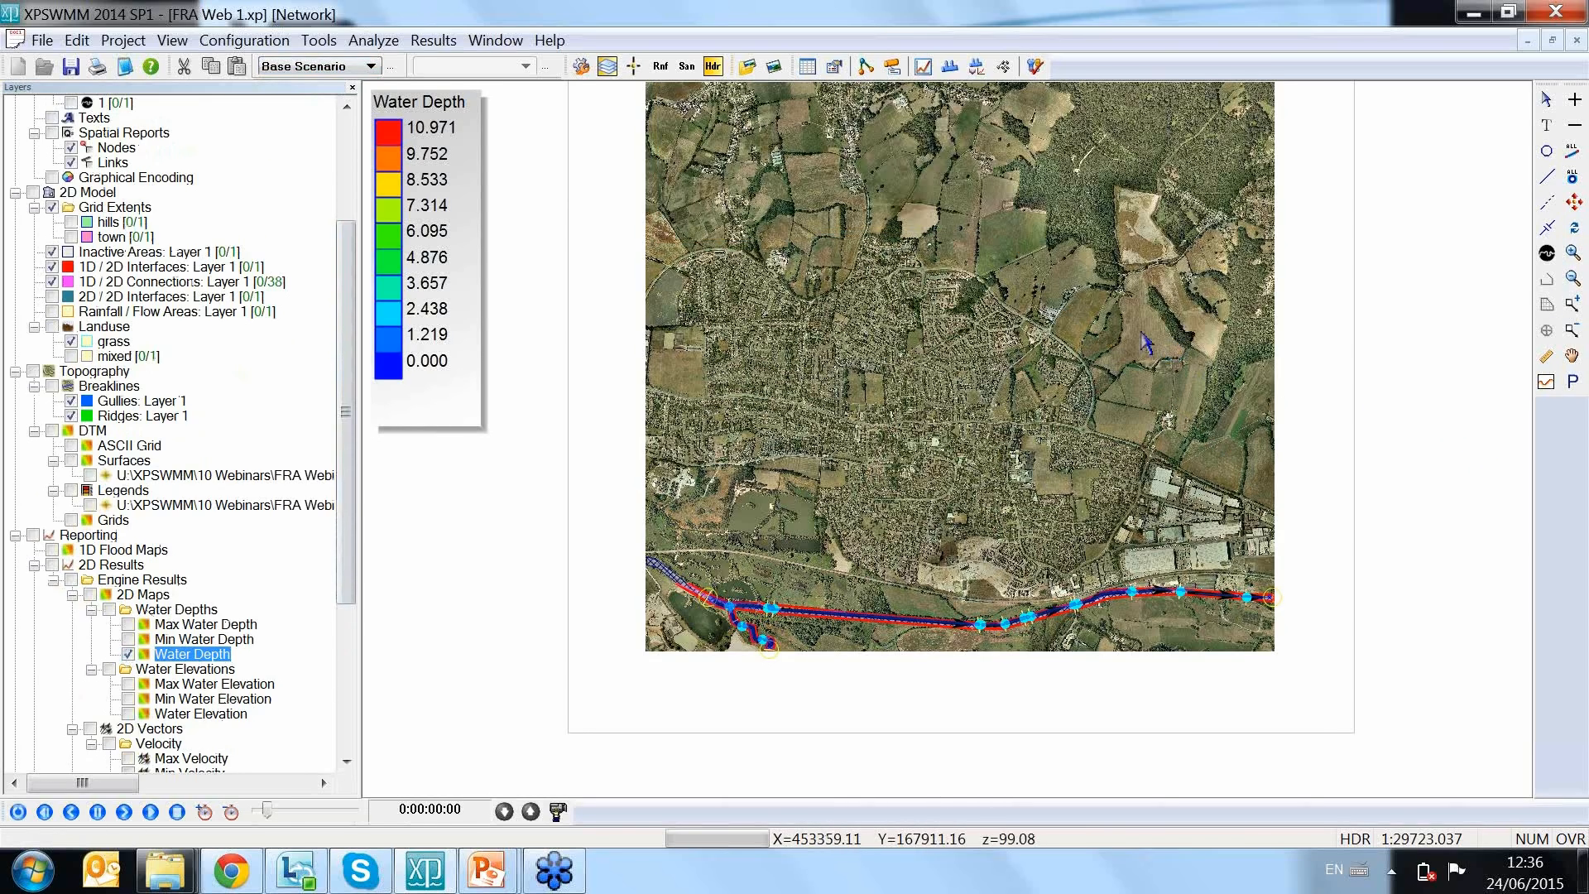
Step: Play the Water Depth animation from the start and pause it at 0:05:12:00
drag(1140, 337, 1117, 408)
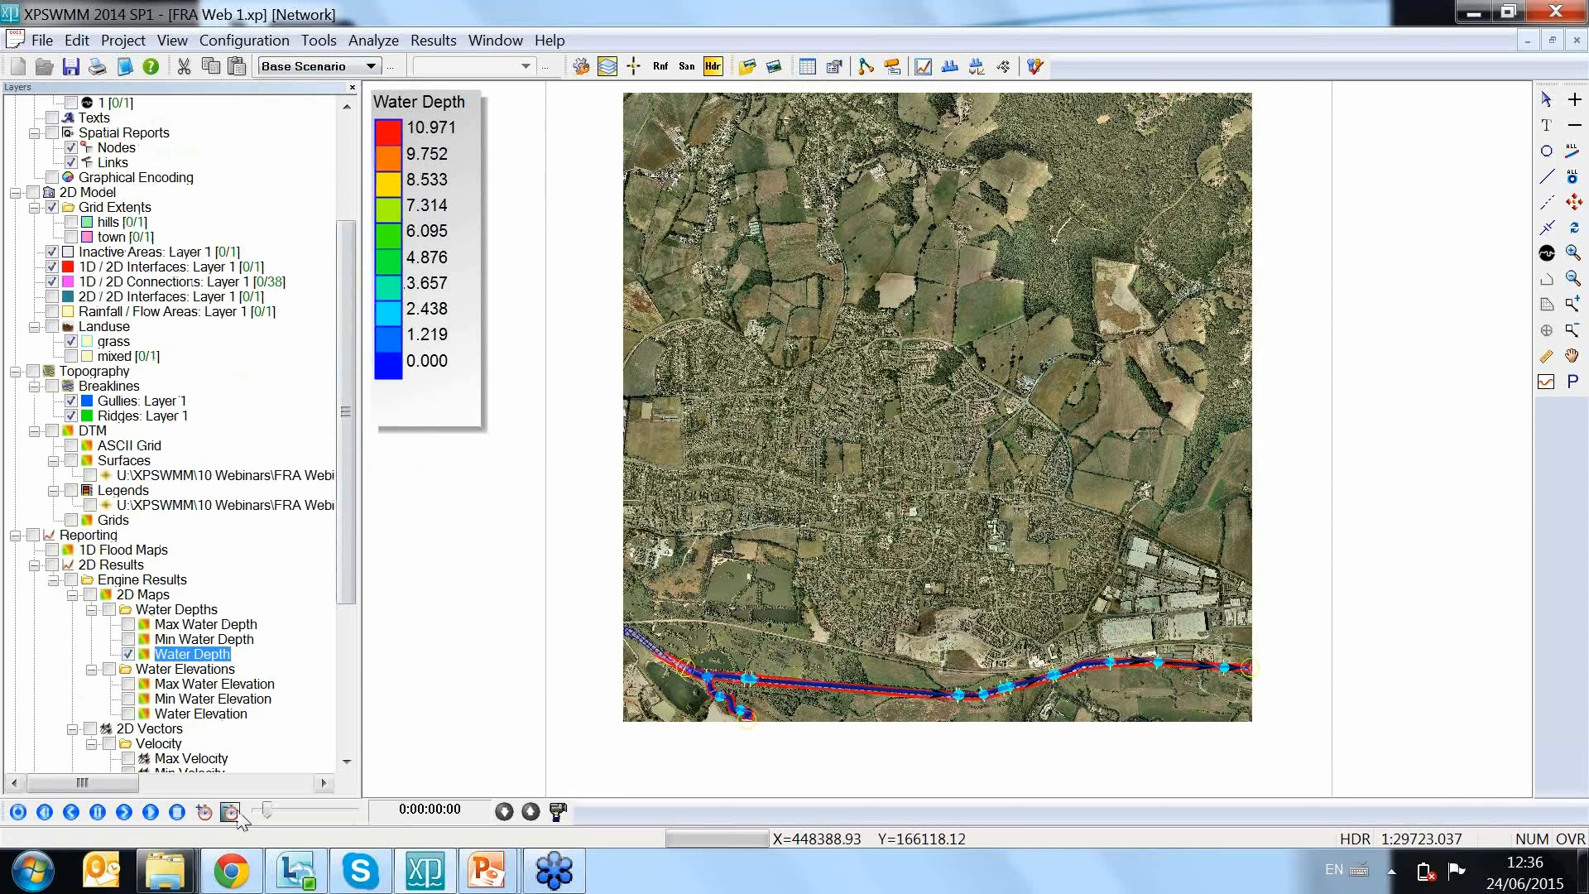
drag(265, 811, 247, 813)
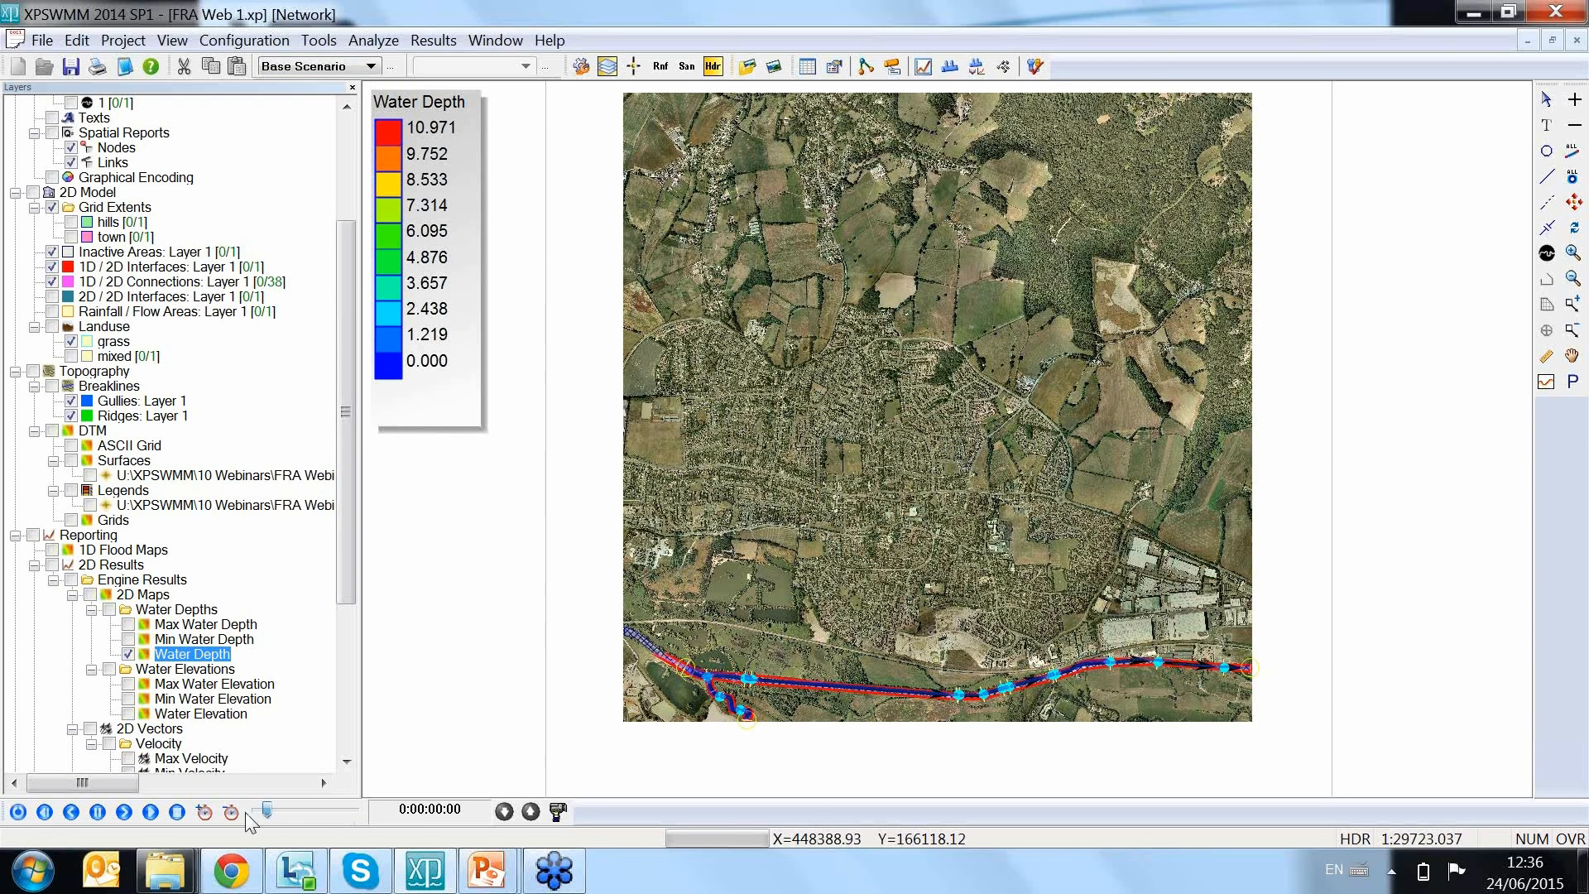
click(45, 814)
click(150, 814)
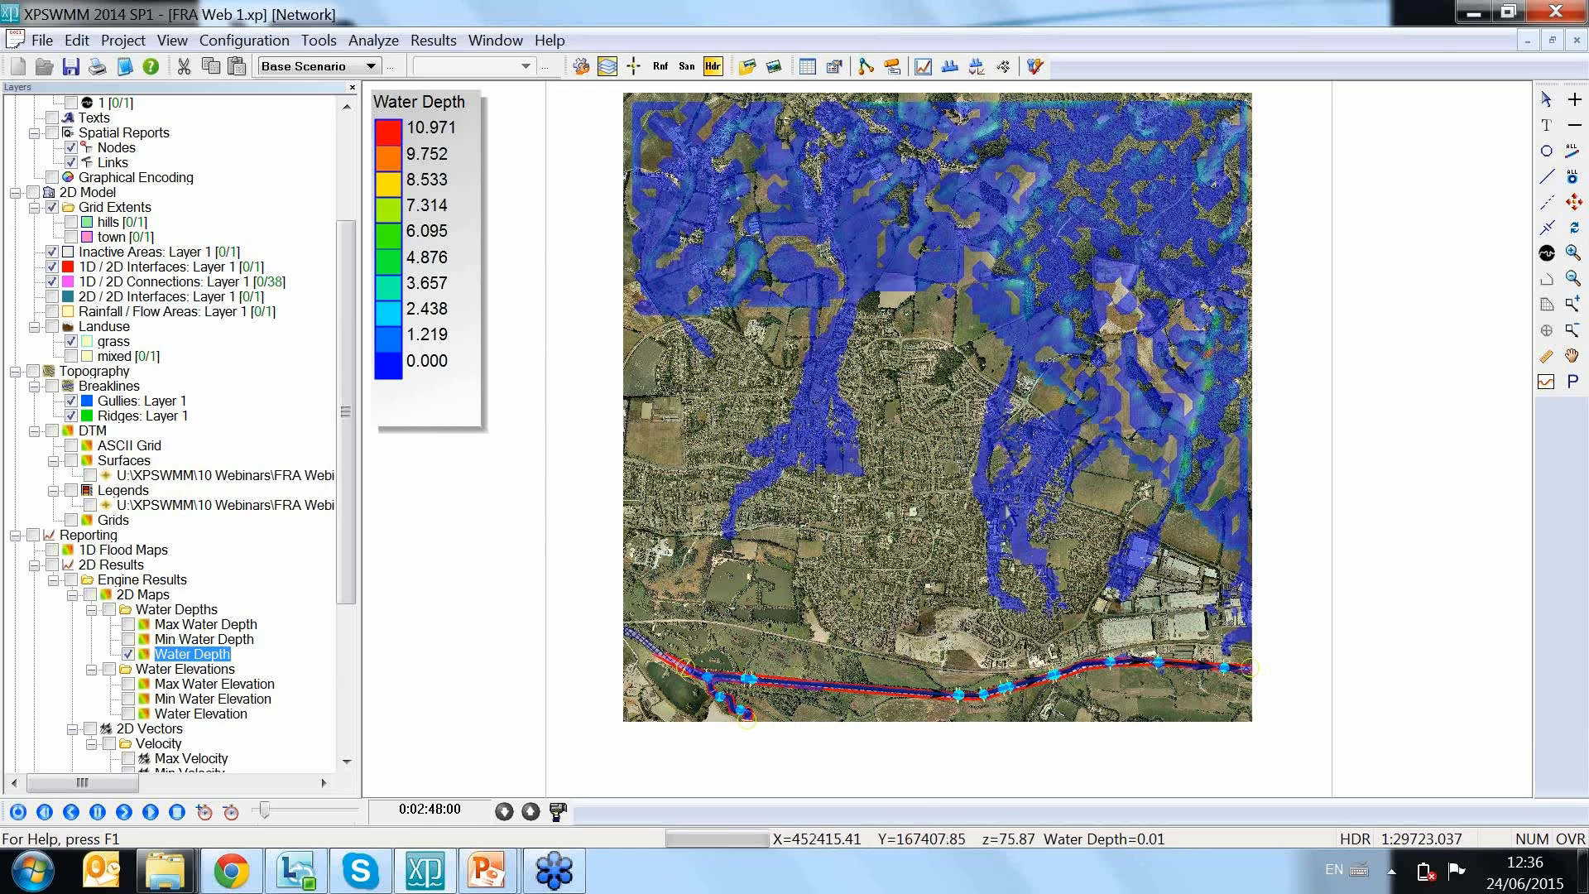
click(100, 811)
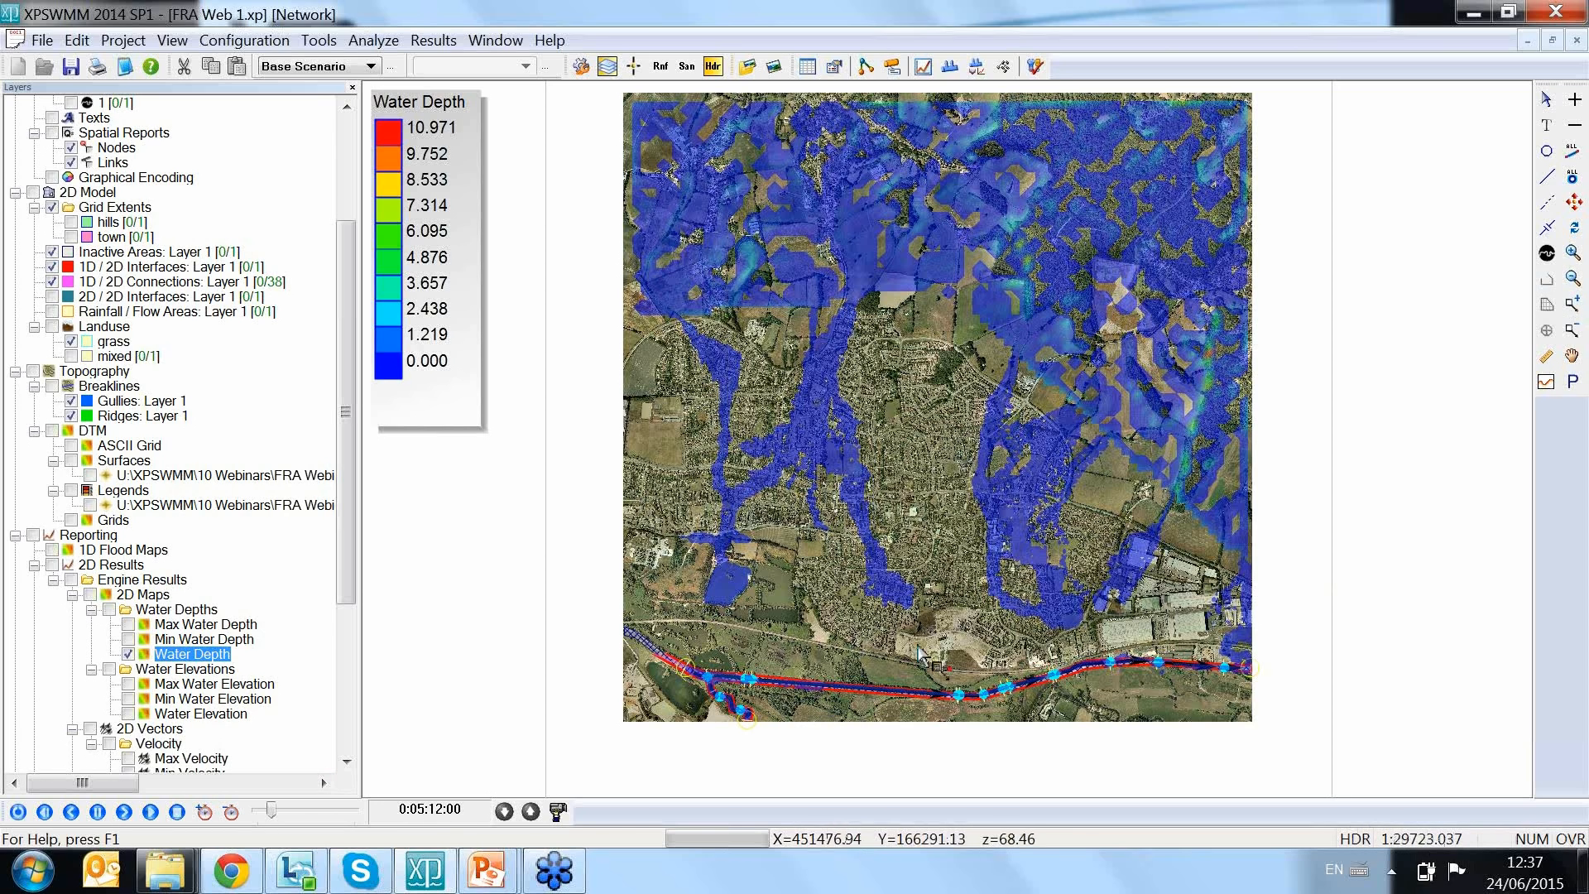
Step: Examine the water depths along the river banks at the paused time step, from the industrial area to the upstream reaches
drag(993, 620, 1222, 713)
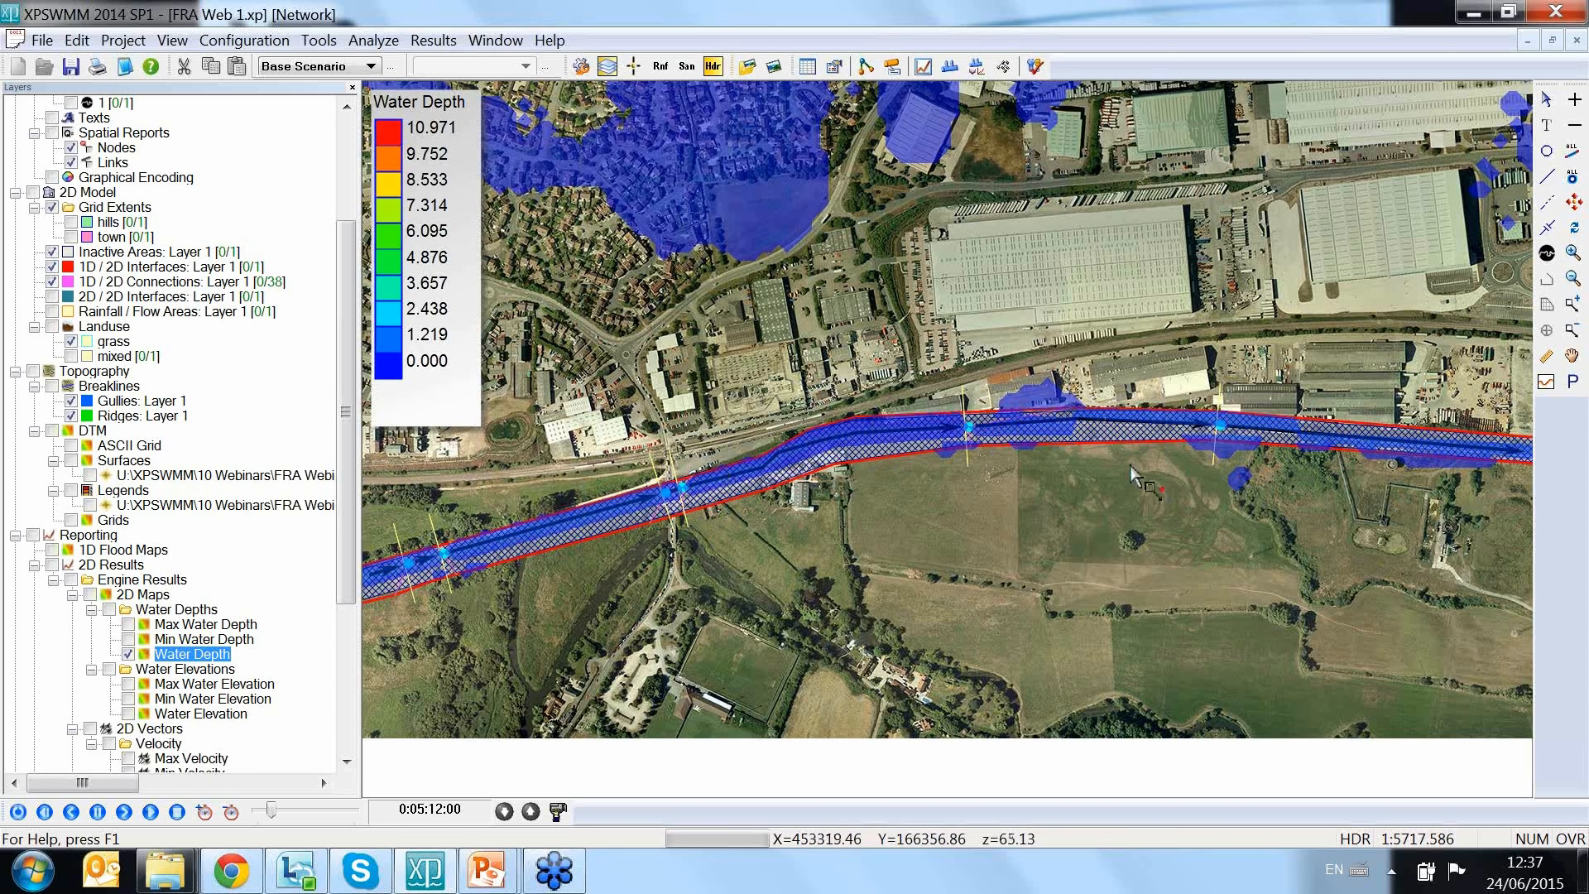
click(1572, 203)
drag(769, 677, 906, 732)
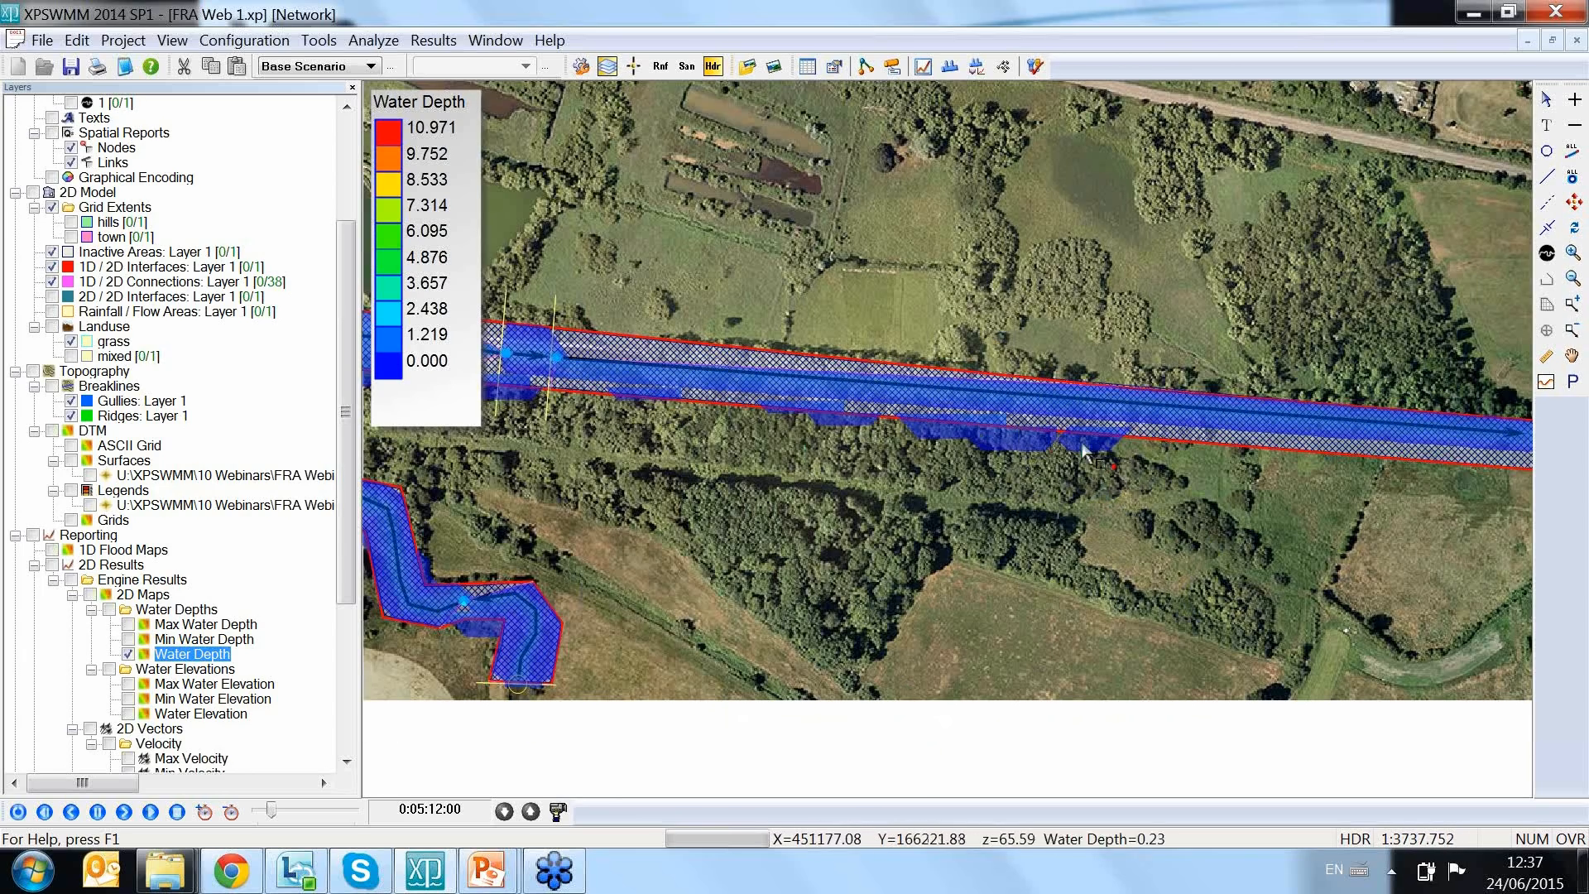
click(1572, 203)
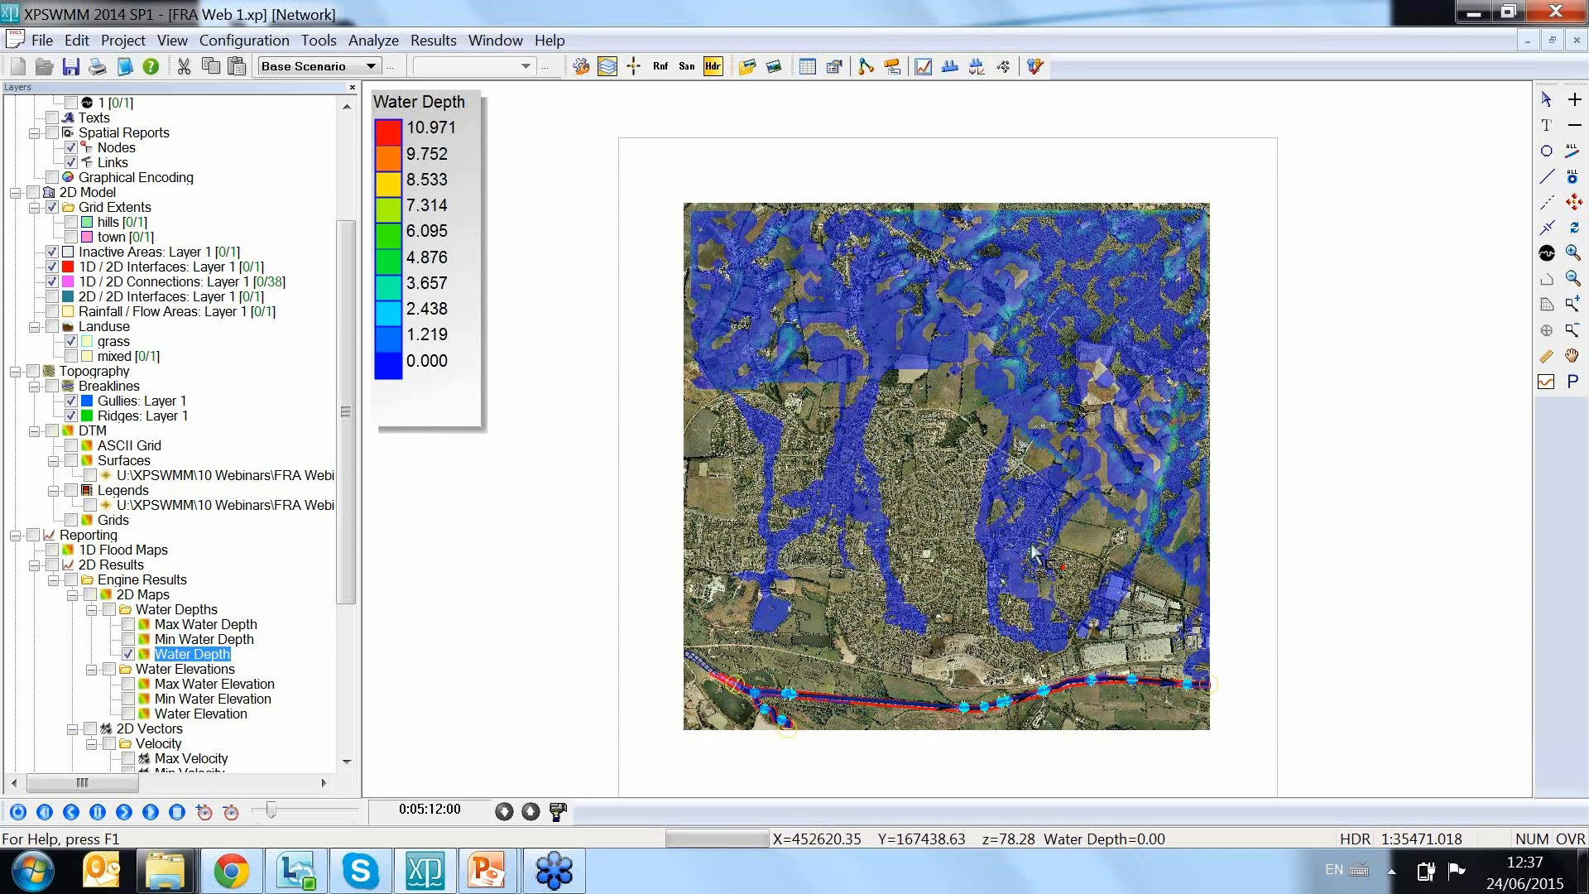
Step: Hide the Water Depth map and display the Max Water Depth map instead
right_click(210, 656)
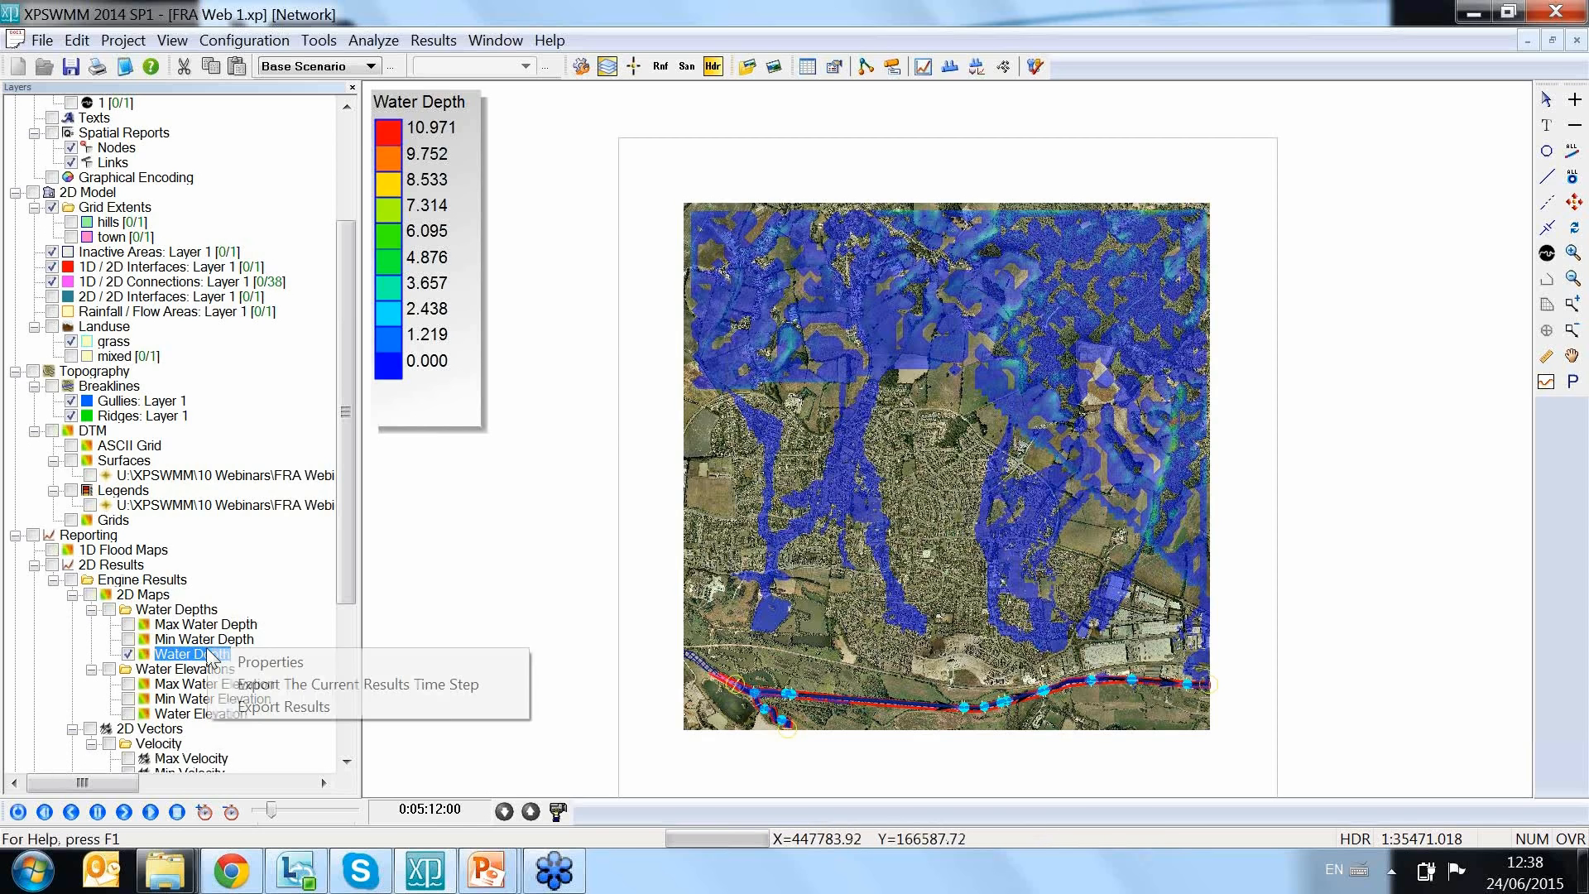
click(129, 655)
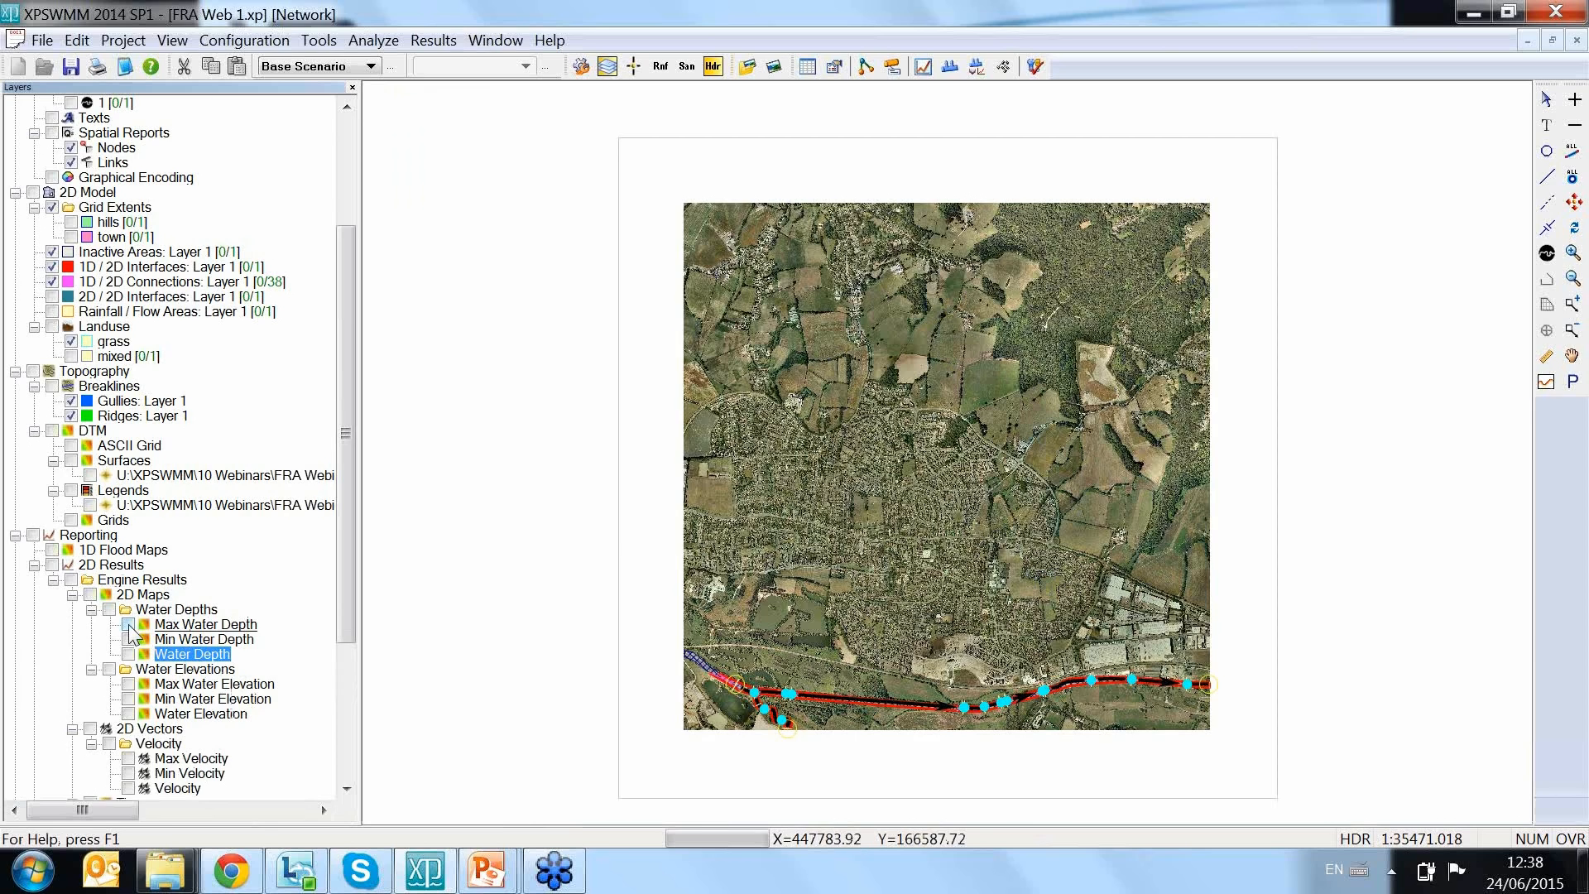
click(129, 625)
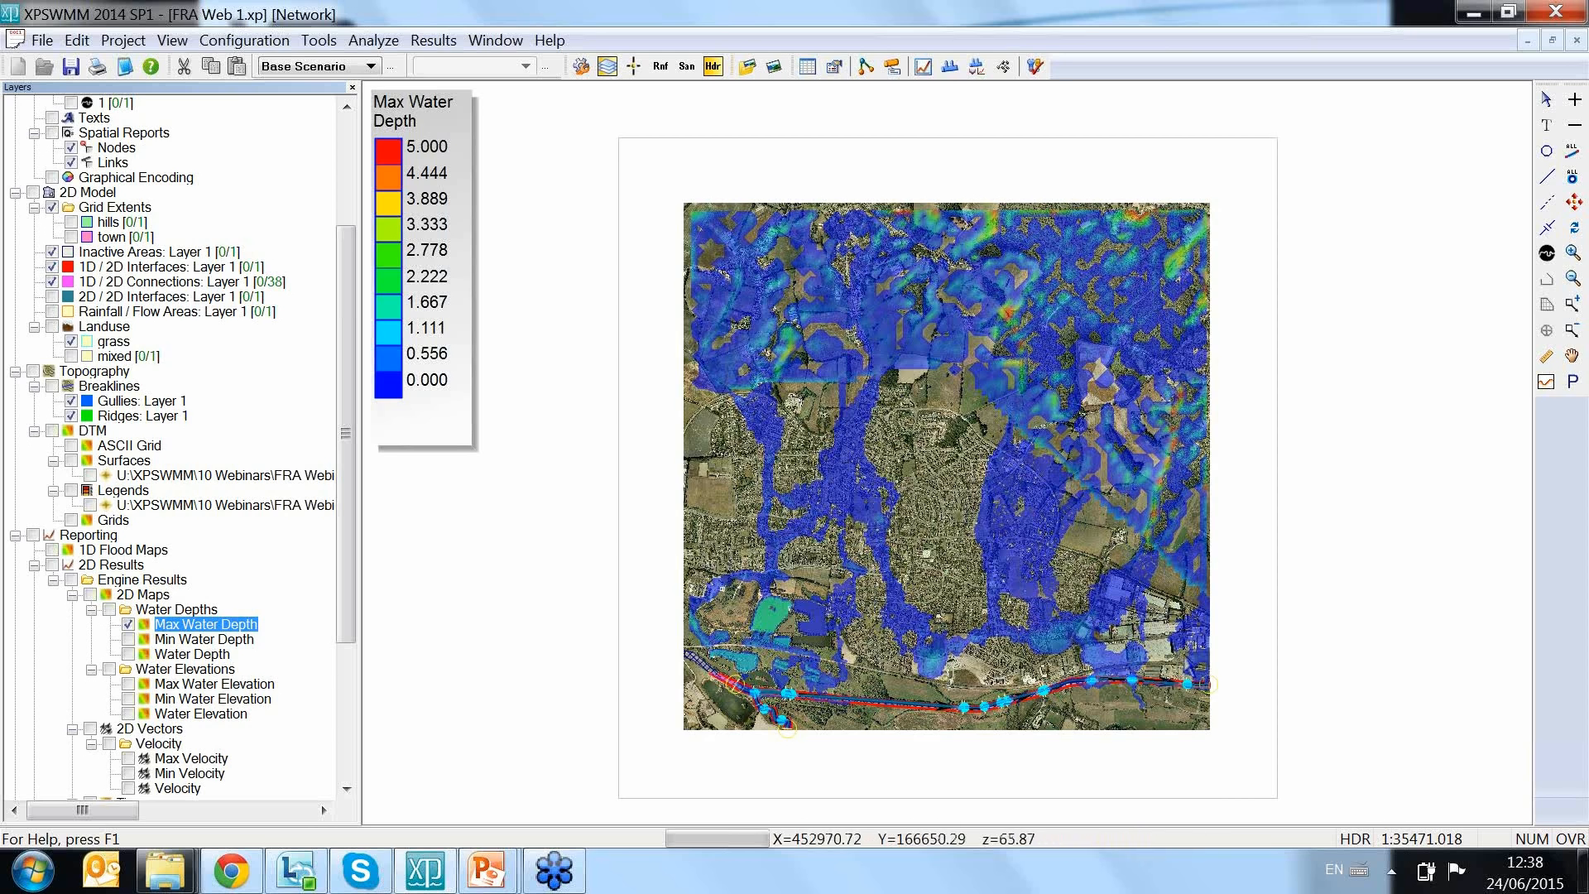
Step: Inspect the maximum water depths around the flooded housing and industrial buildings north of the river
click(1571, 302)
drag(990, 593, 1109, 677)
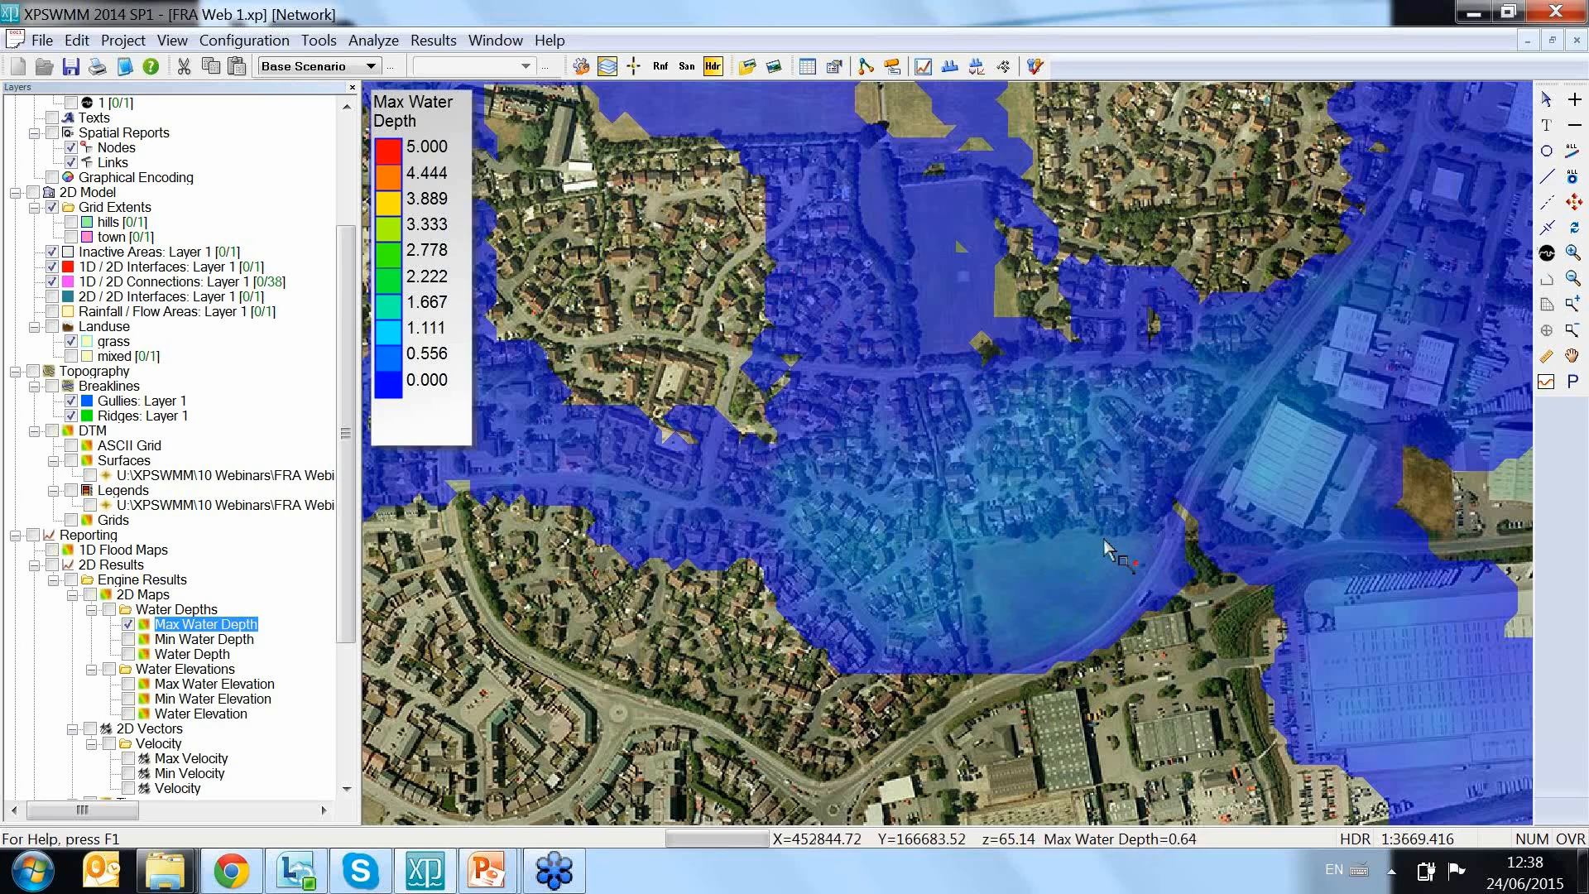
click(1542, 101)
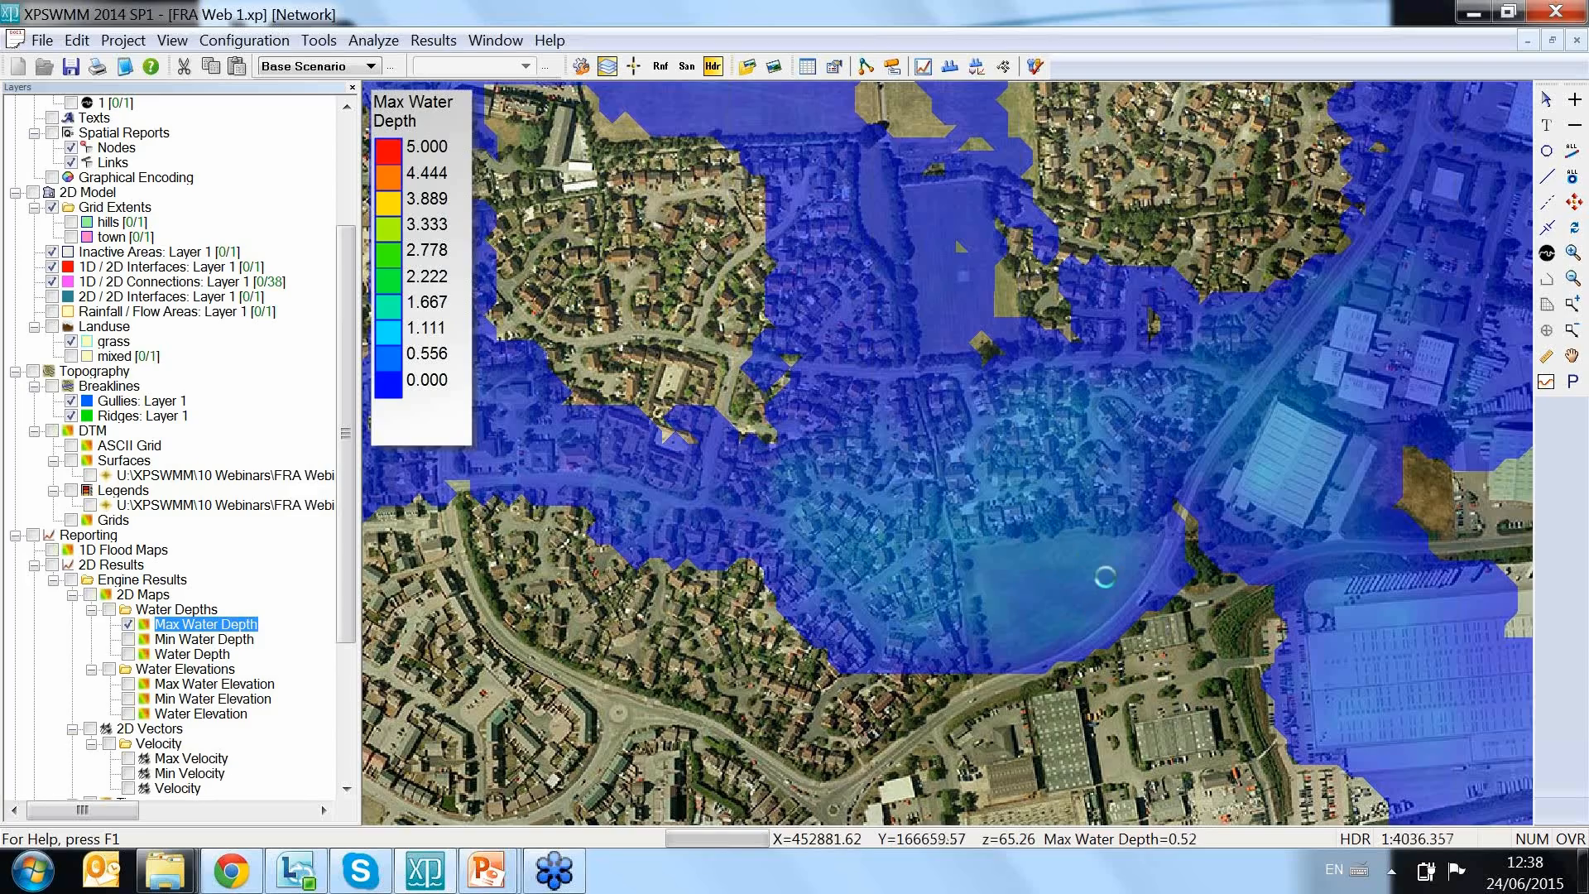
scroll(1100, 591, down, 3)
scroll(1104, 577, down, 1)
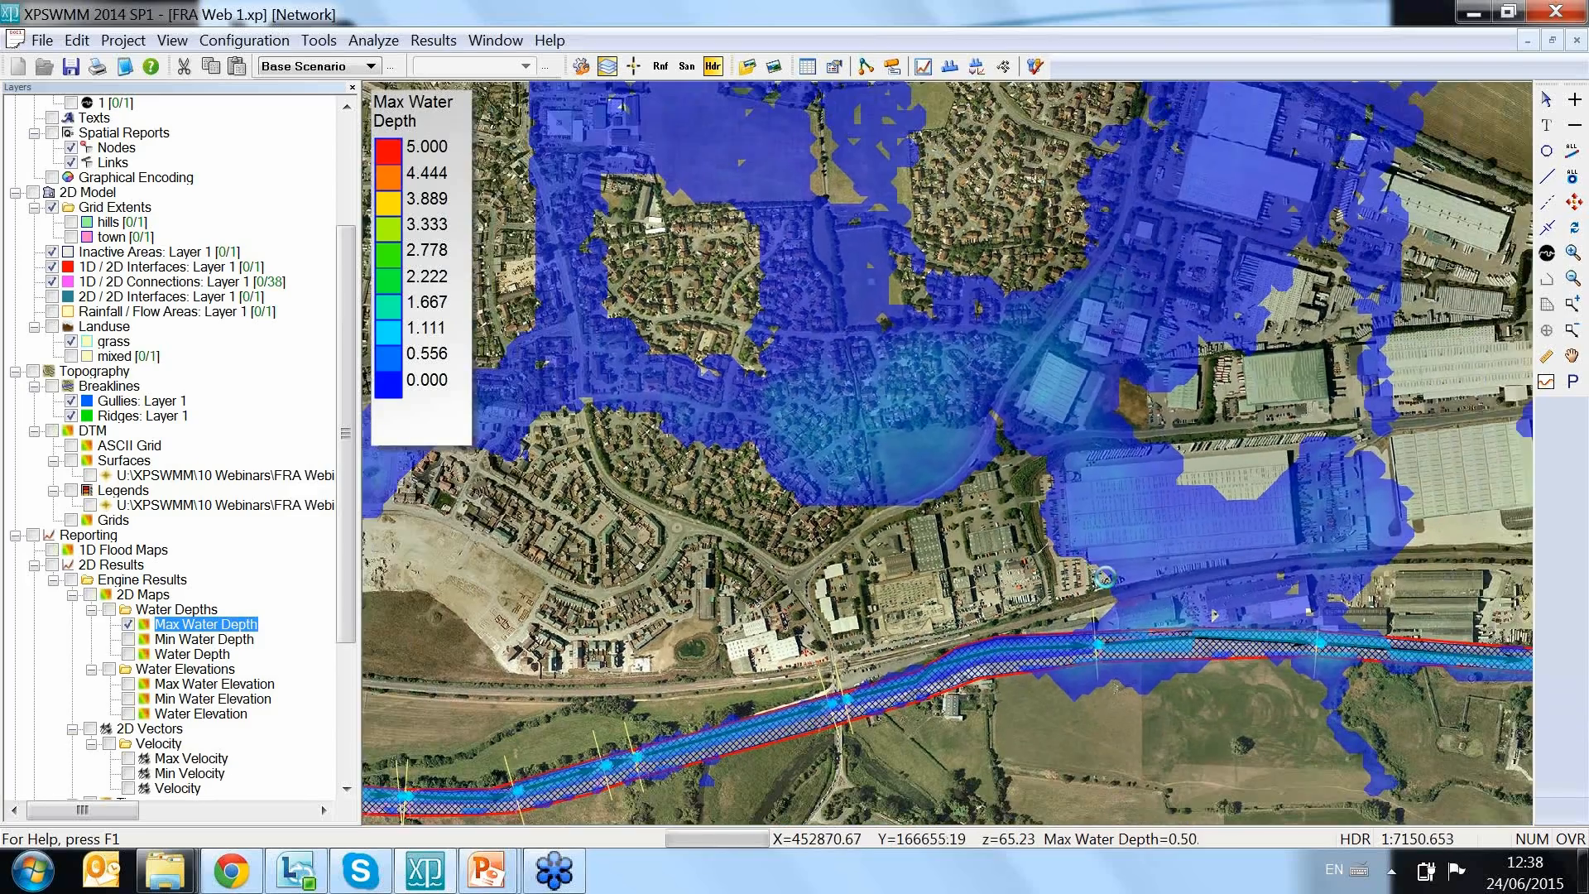
scroll(930, 461, down, 1)
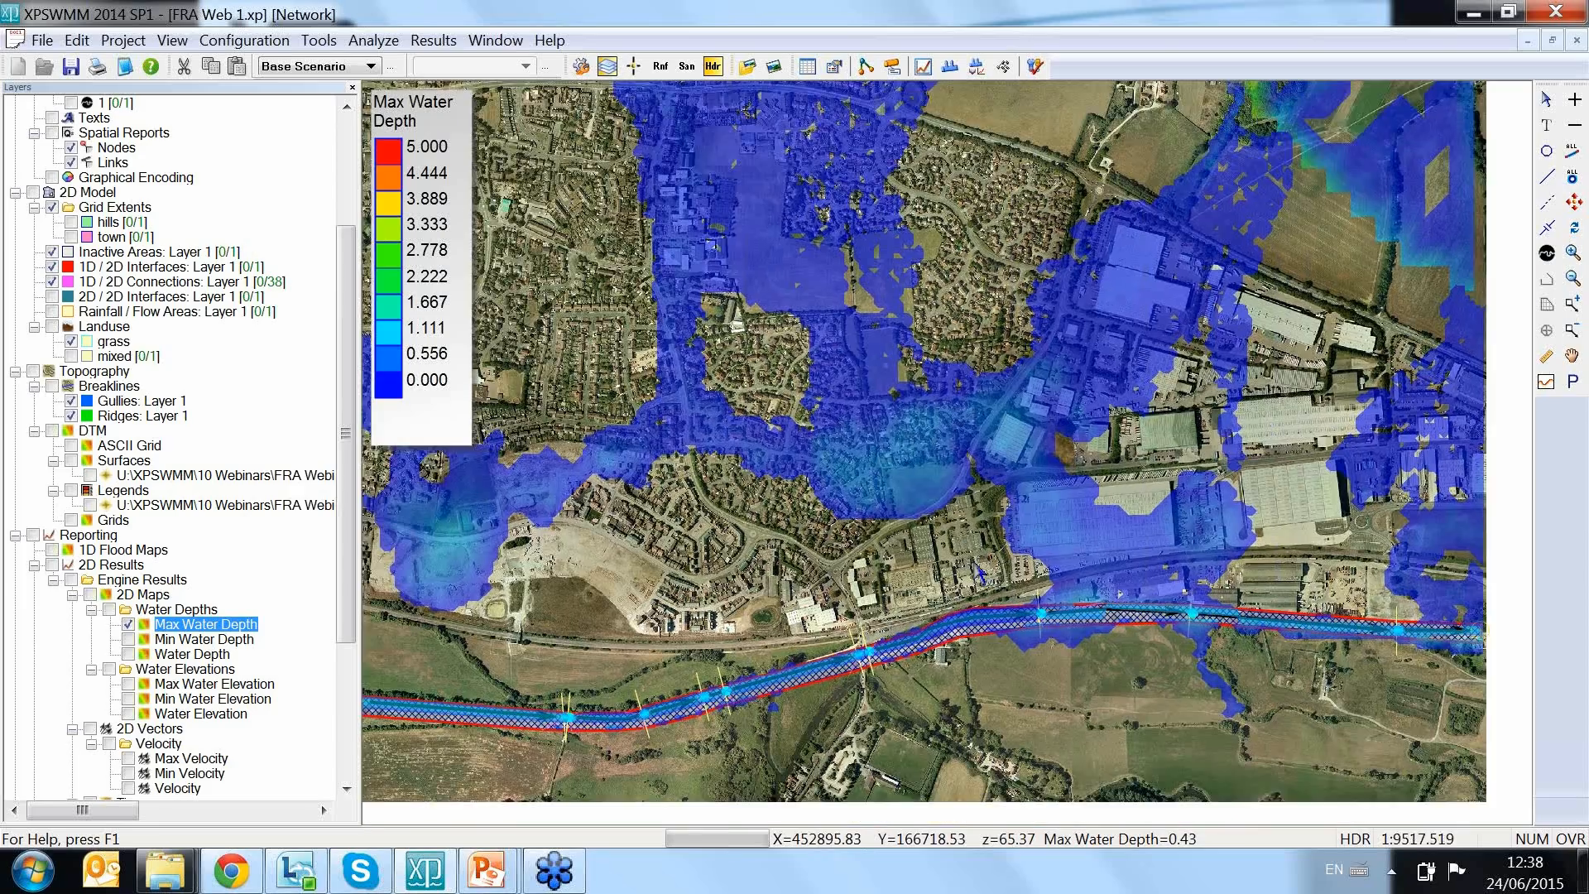
scroll(947, 485, down, 1)
drag(920, 452, 945, 548)
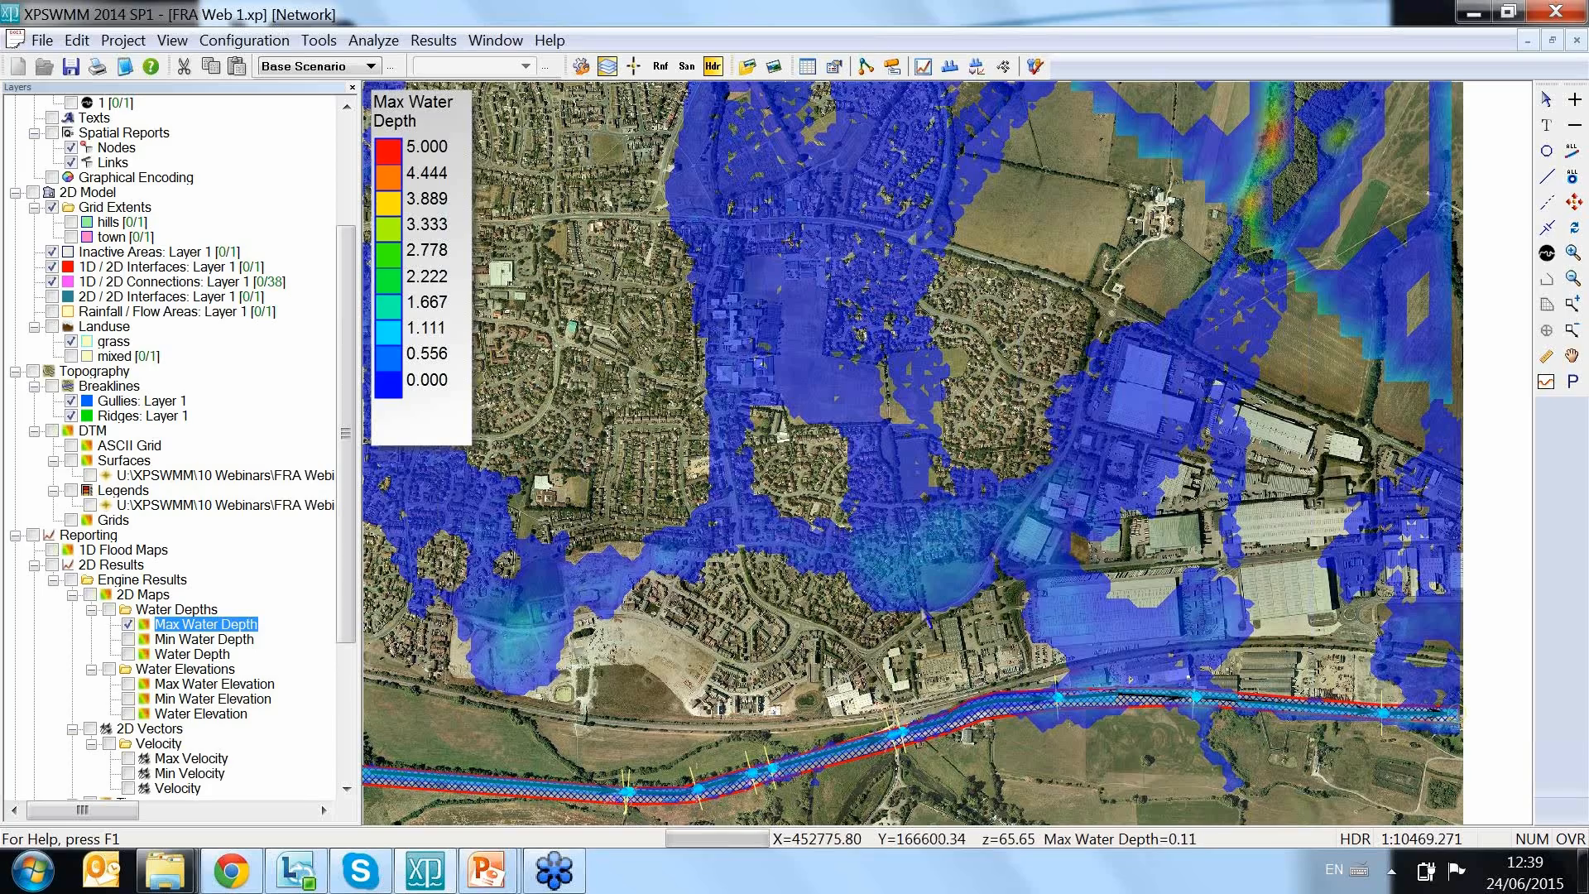
scroll(930, 566, down, 1)
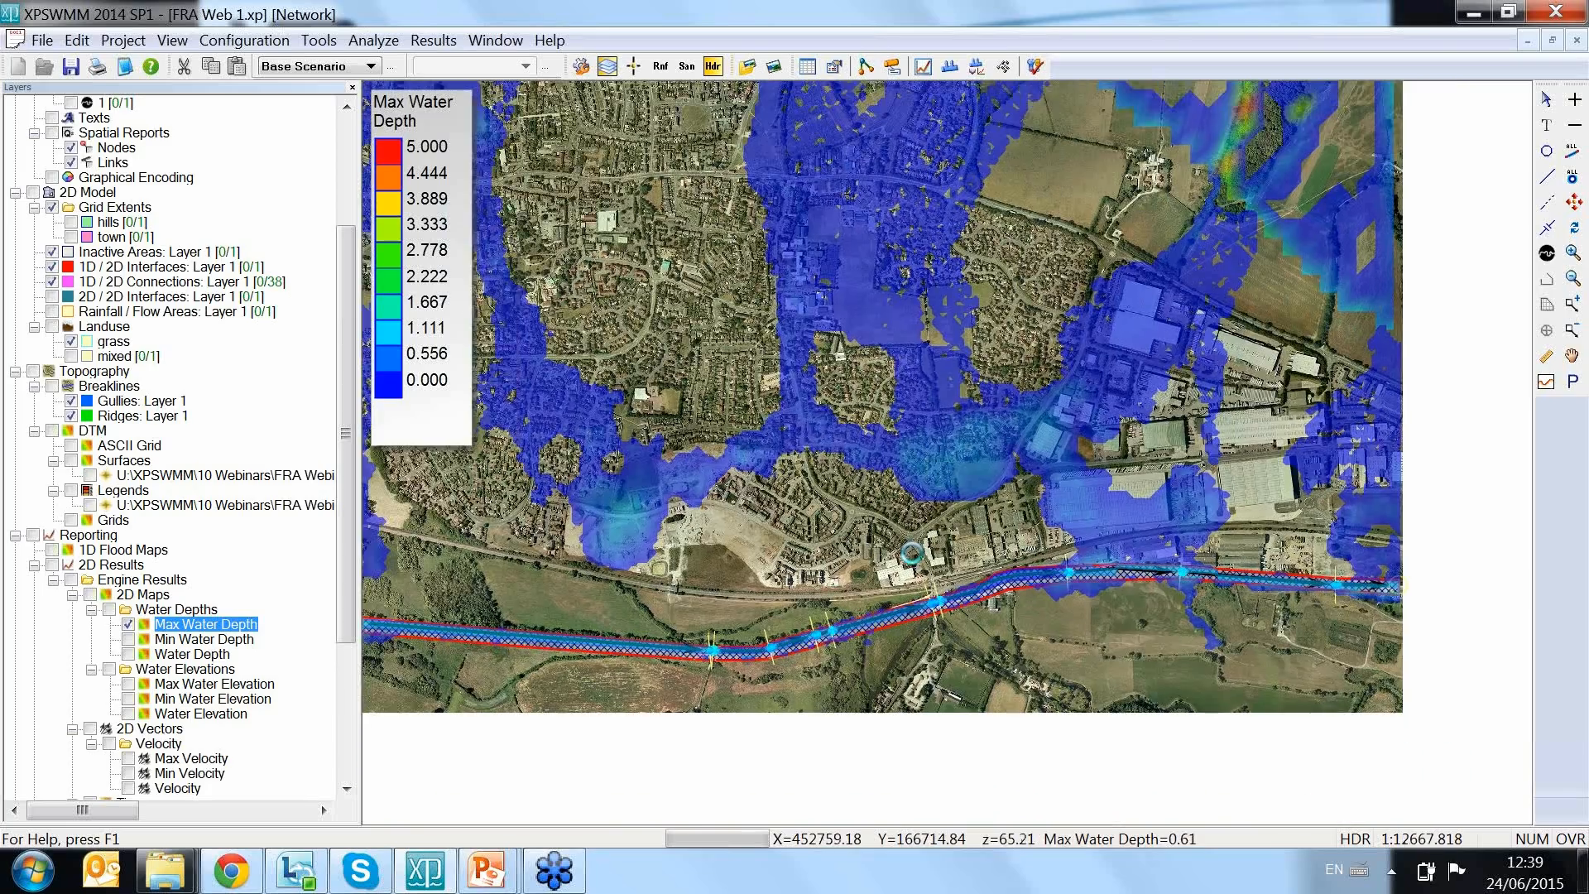
Step: Switch the Max Water Depth map from the Base Scenario to Scenario_1 for the river reach beside the industrial area
scroll(935, 447, down, 2)
drag(817, 251, 920, 519)
scroll(881, 376, down, 1)
scroll(882, 376, down, 2)
scroll(922, 457, down, 2)
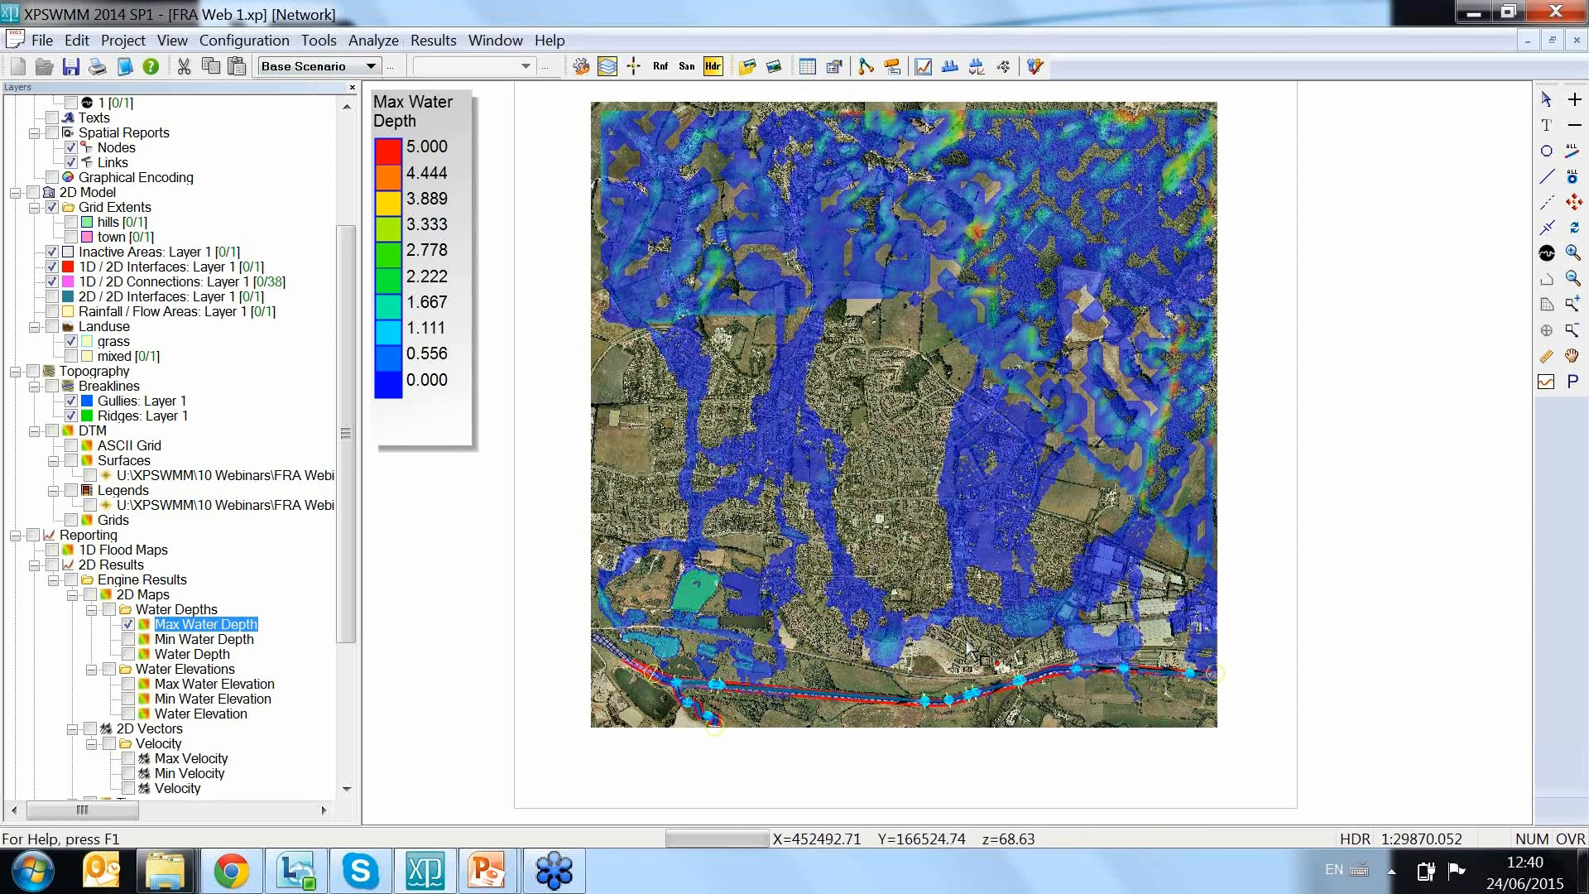
drag(941, 625, 1163, 764)
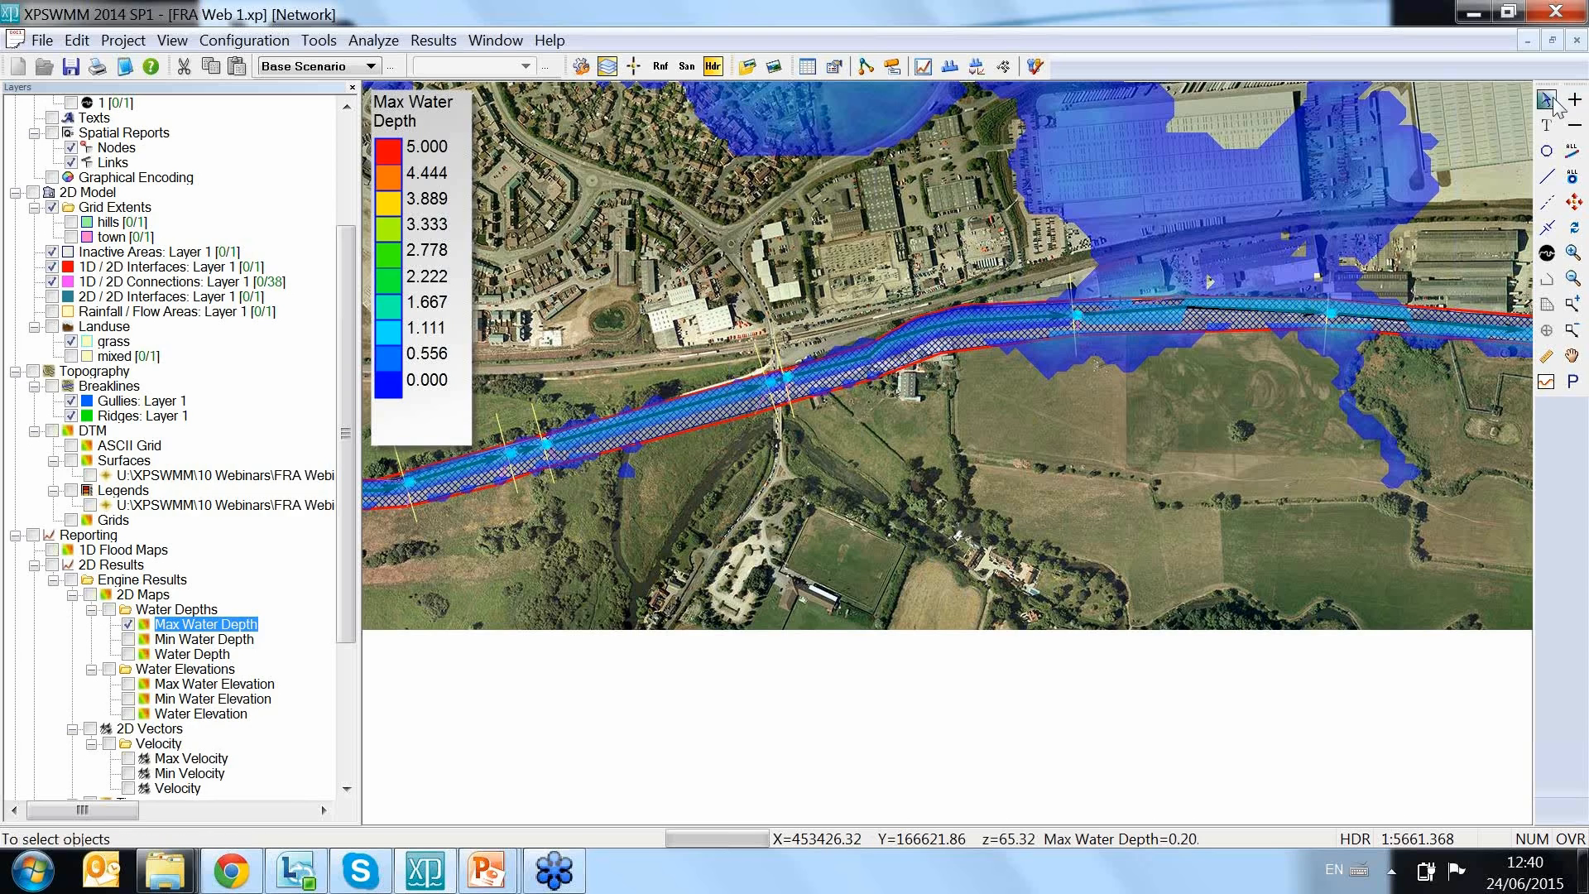
click(348, 66)
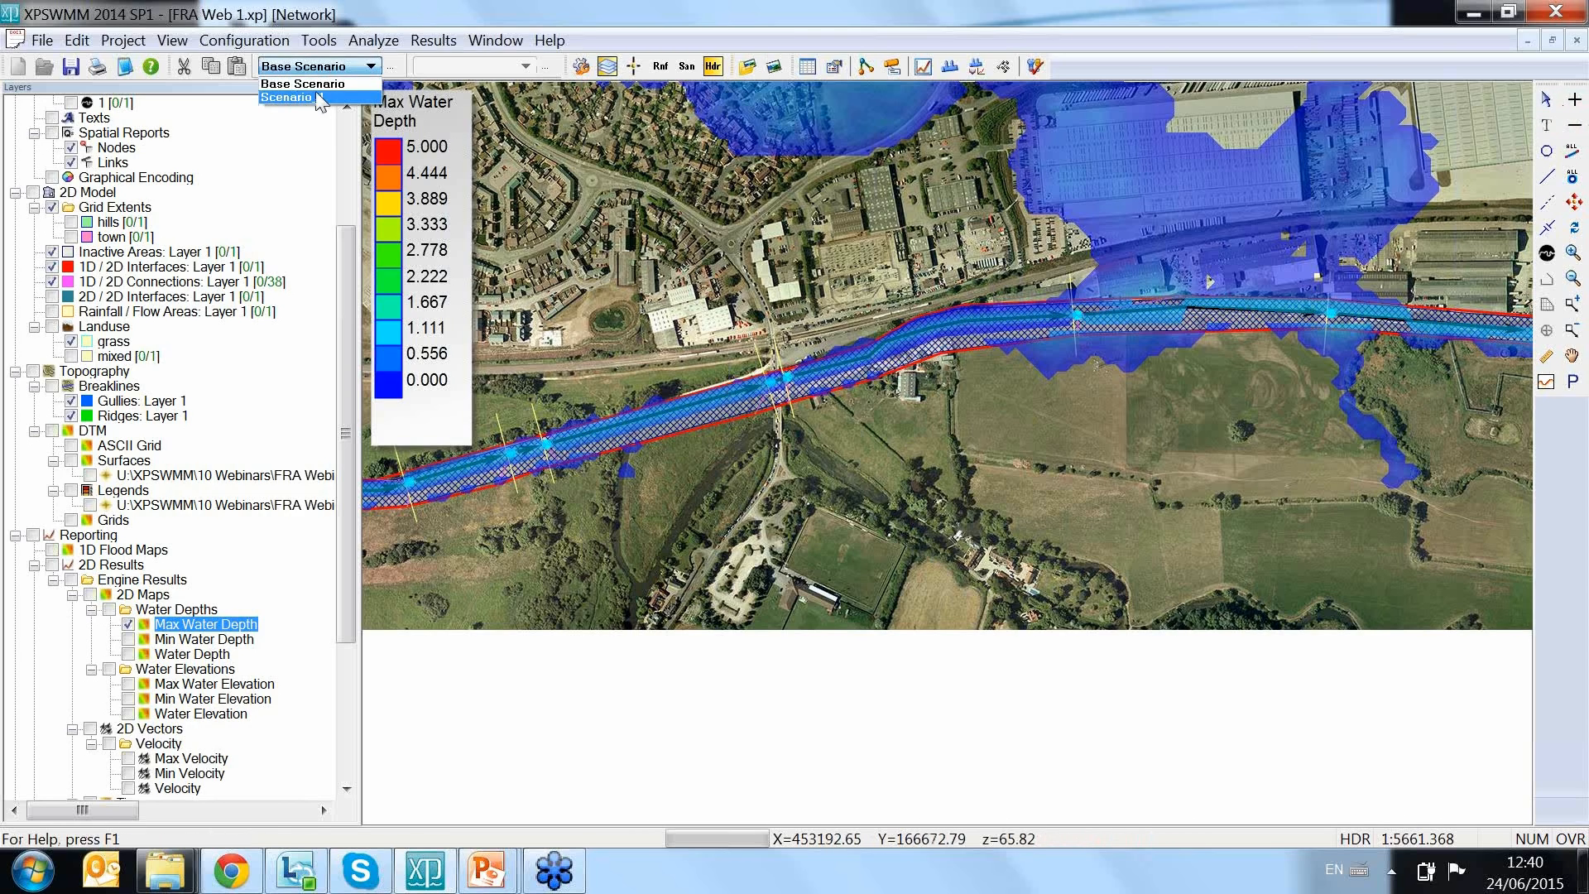
click(313, 97)
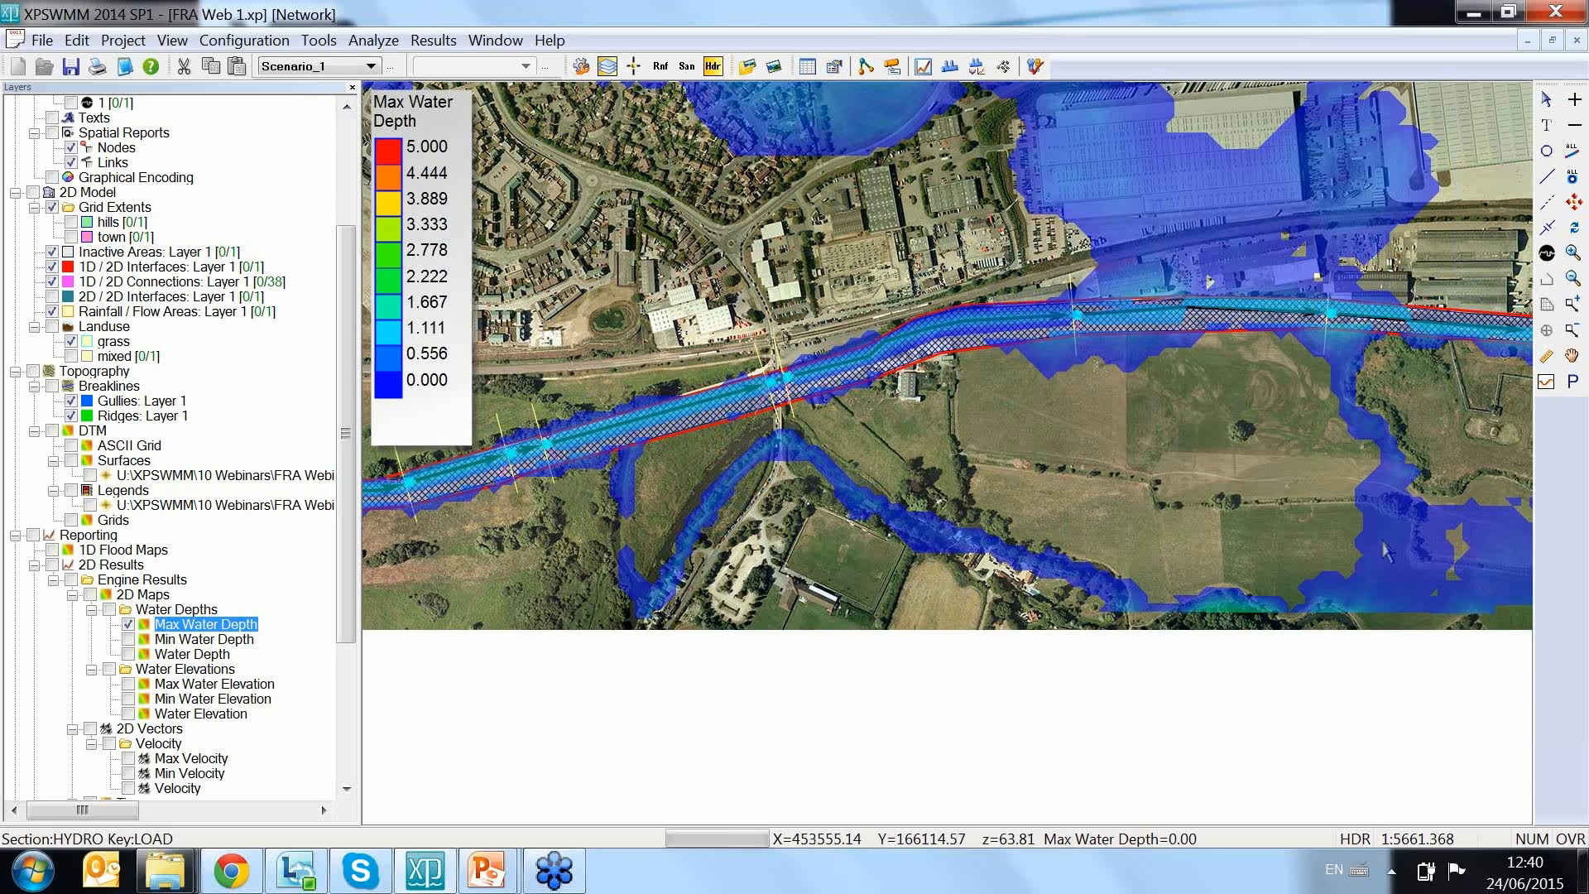
Step: Compare maximum water depths south of the river by showing the Base Scenario again and returning to Scenario_1
click(321, 68)
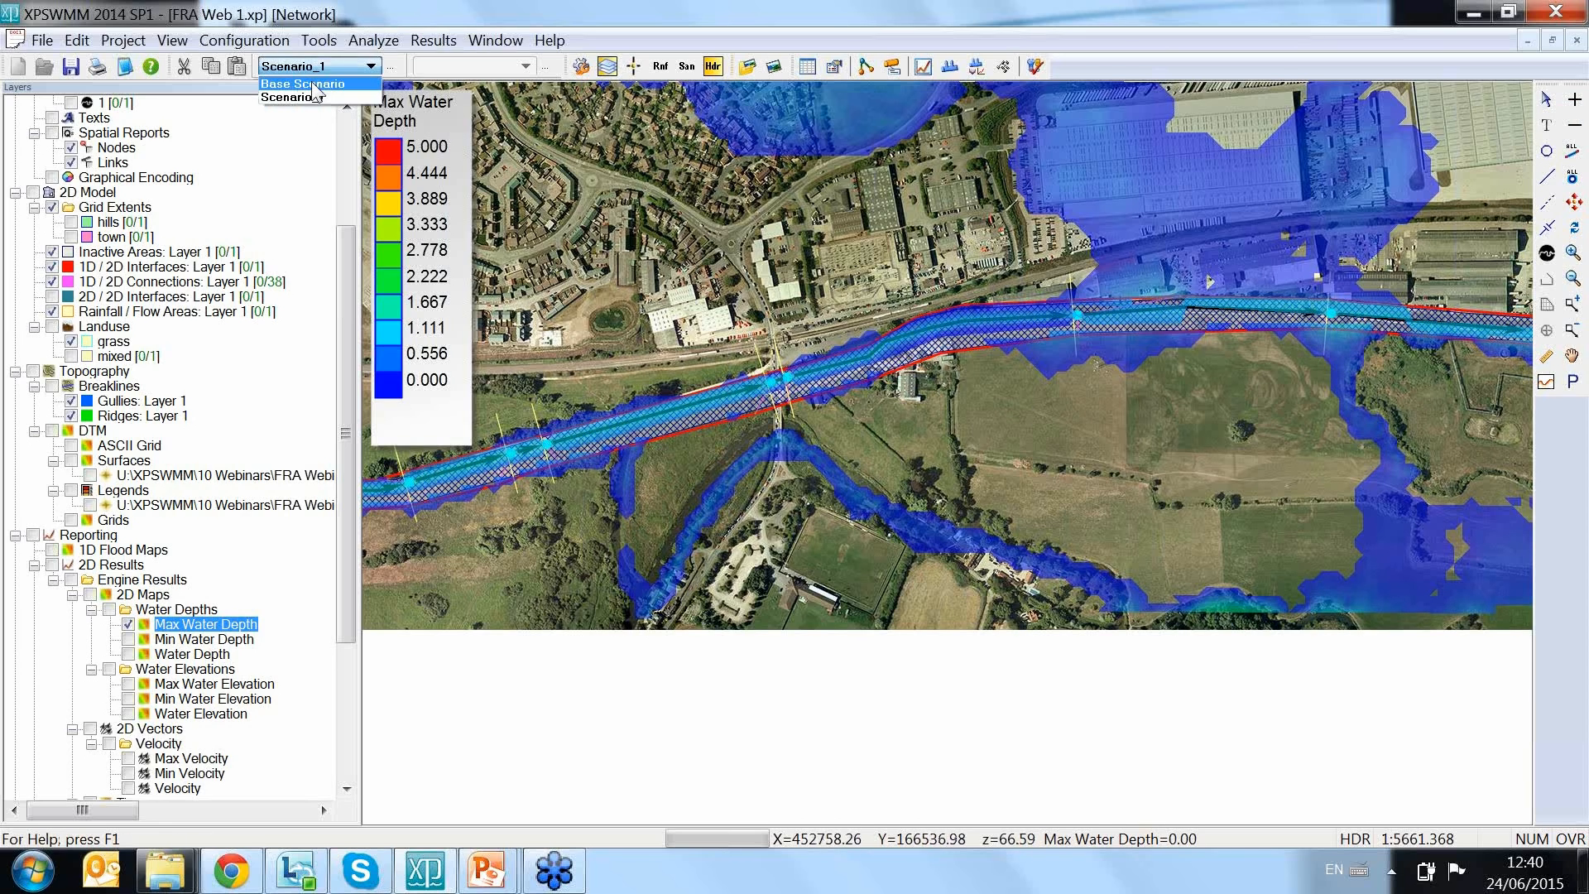
click(313, 84)
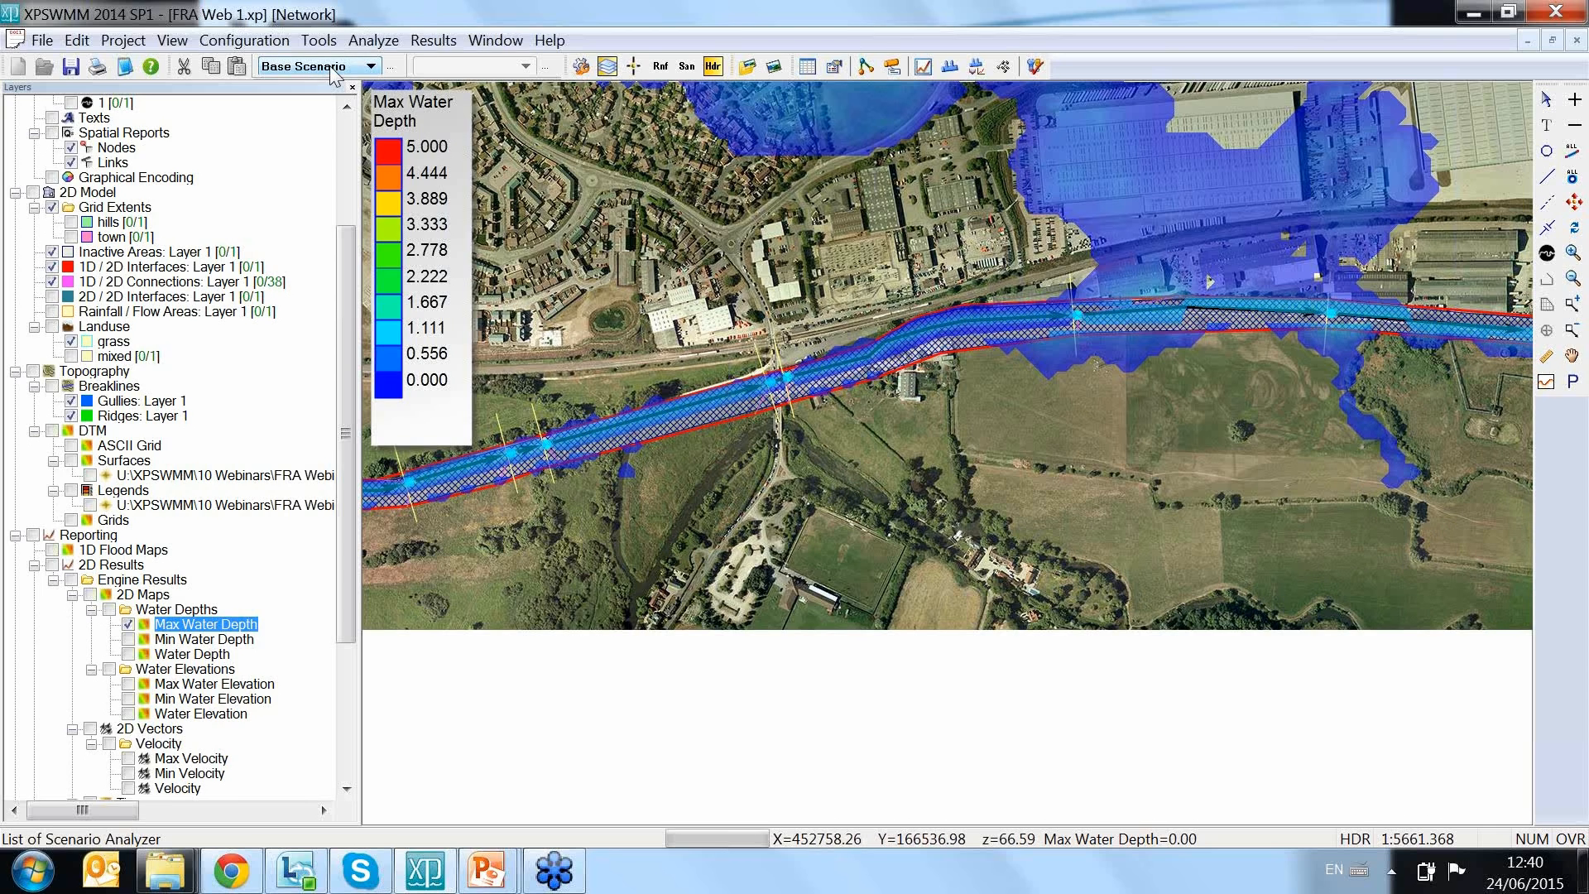
click(333, 70)
click(311, 106)
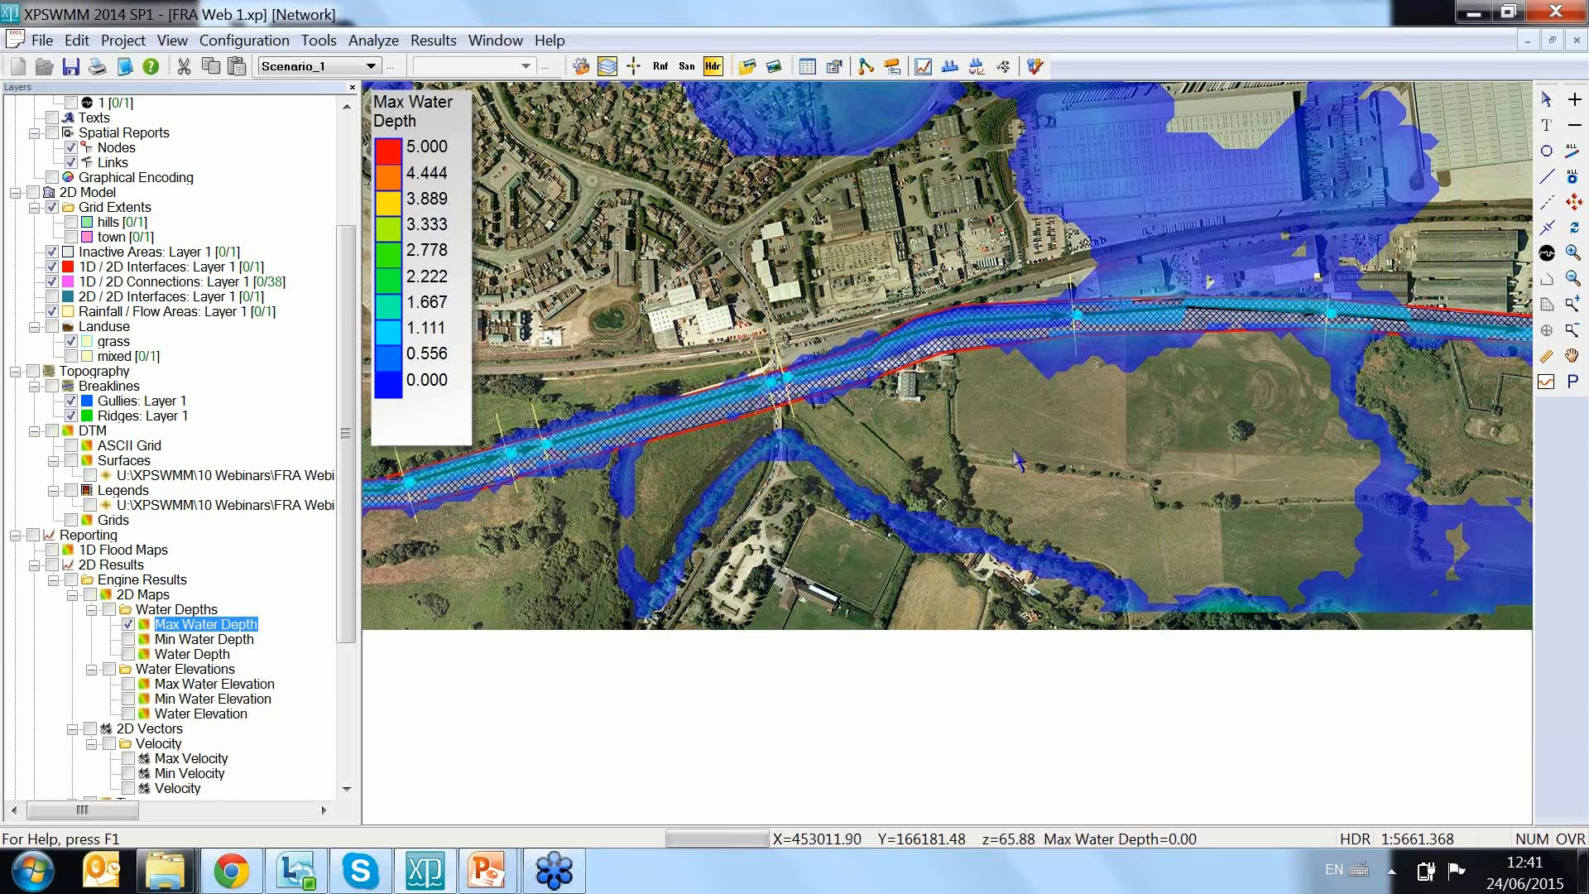
Step: Hide the Rainfall / Flow Areas layer that covers the northeastern hills in Scenario_1
scroll(947, 455, down, 1)
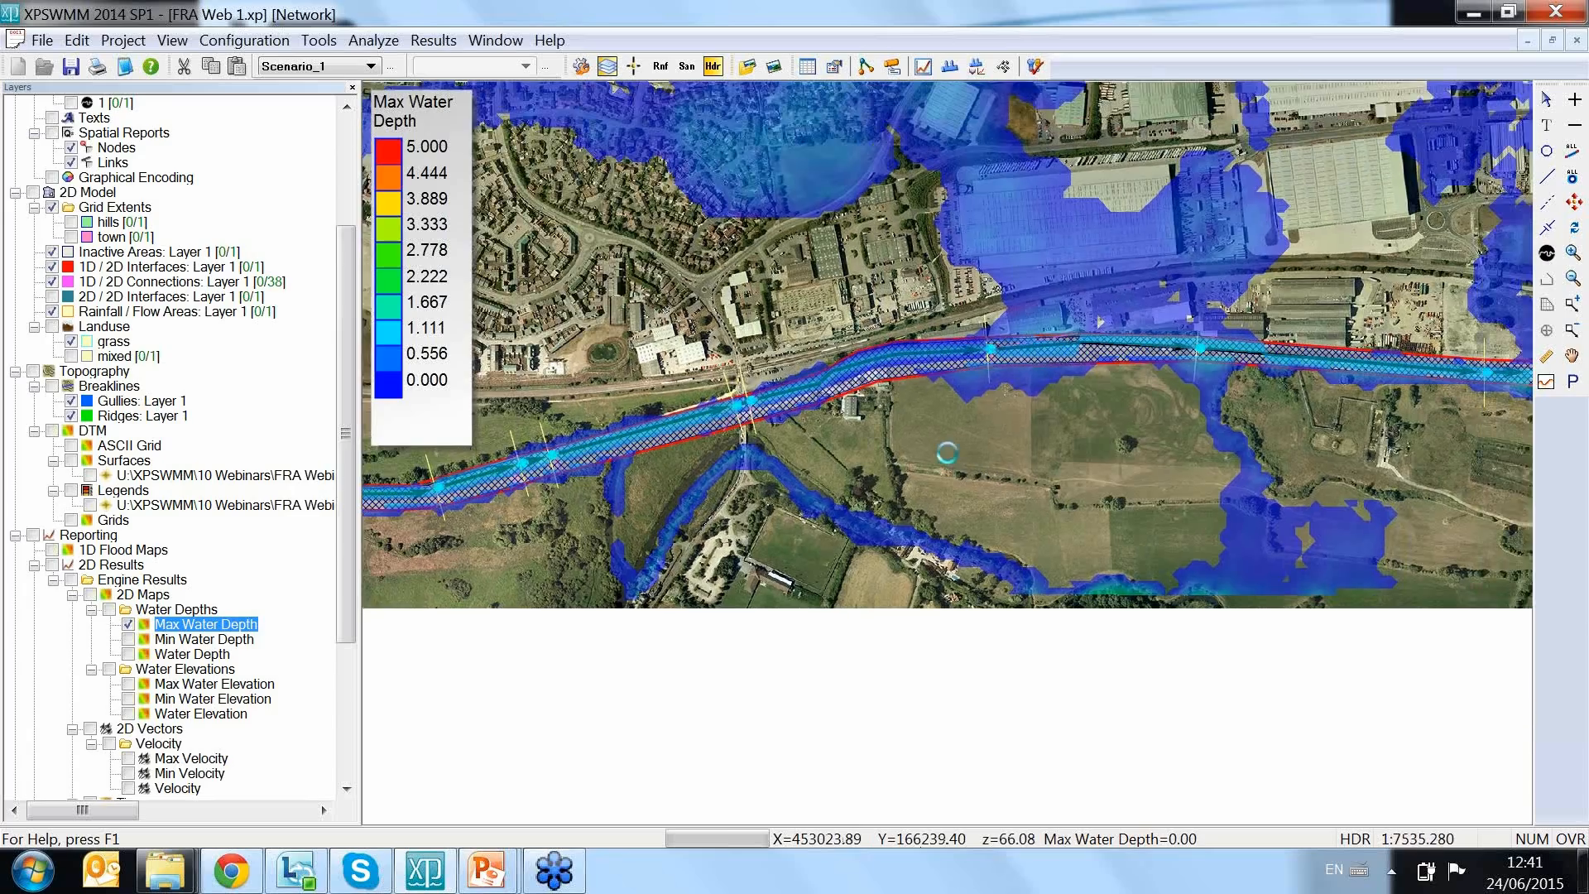
scroll(948, 453, down, 2)
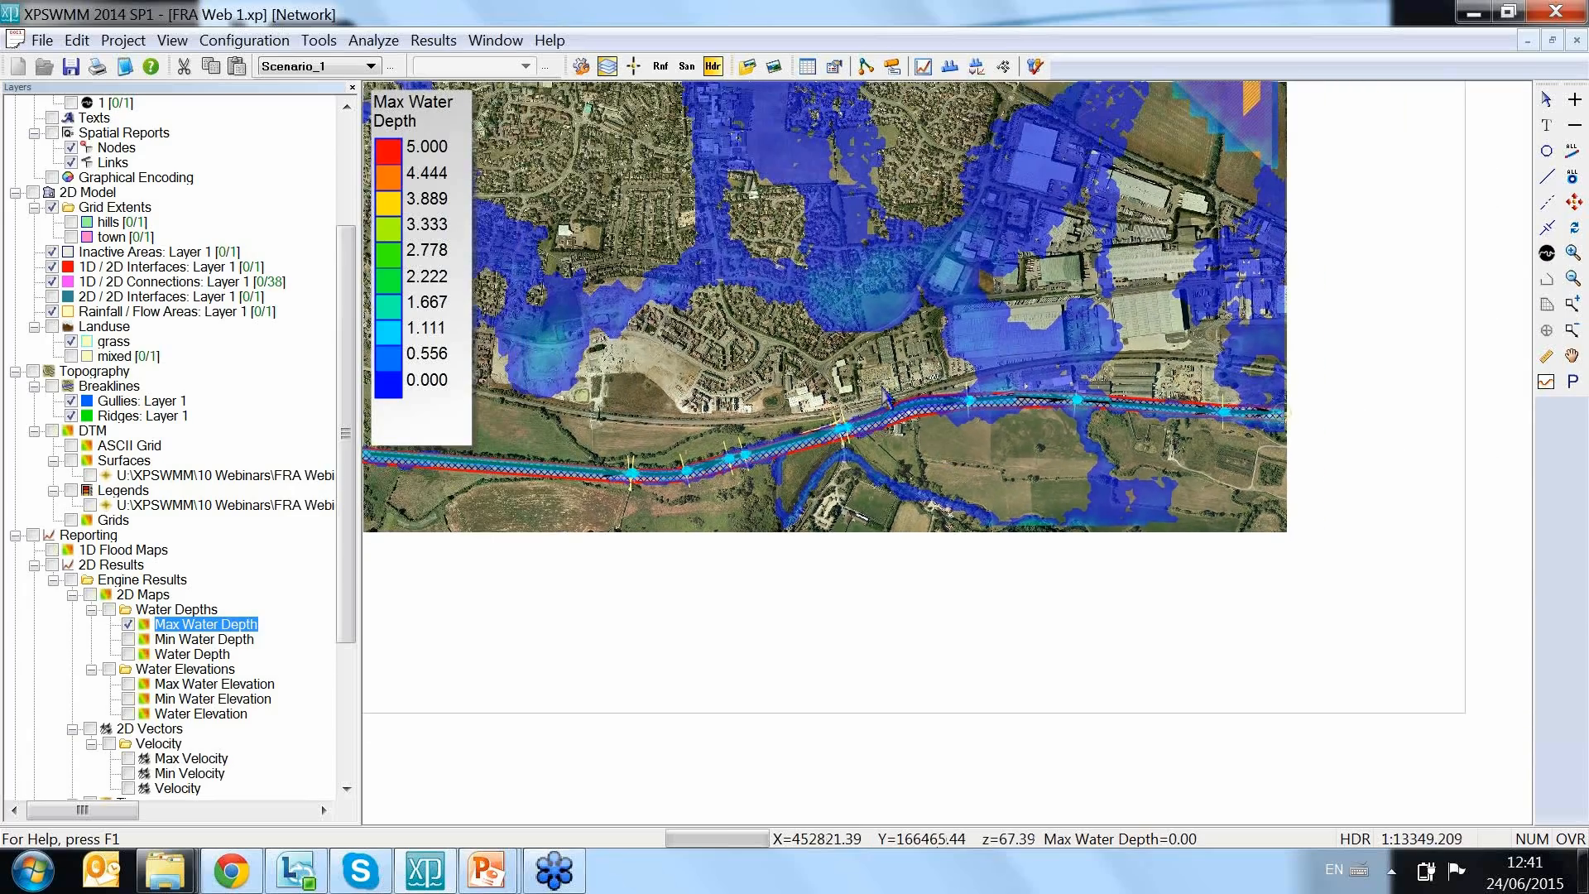
drag(887, 395, 985, 506)
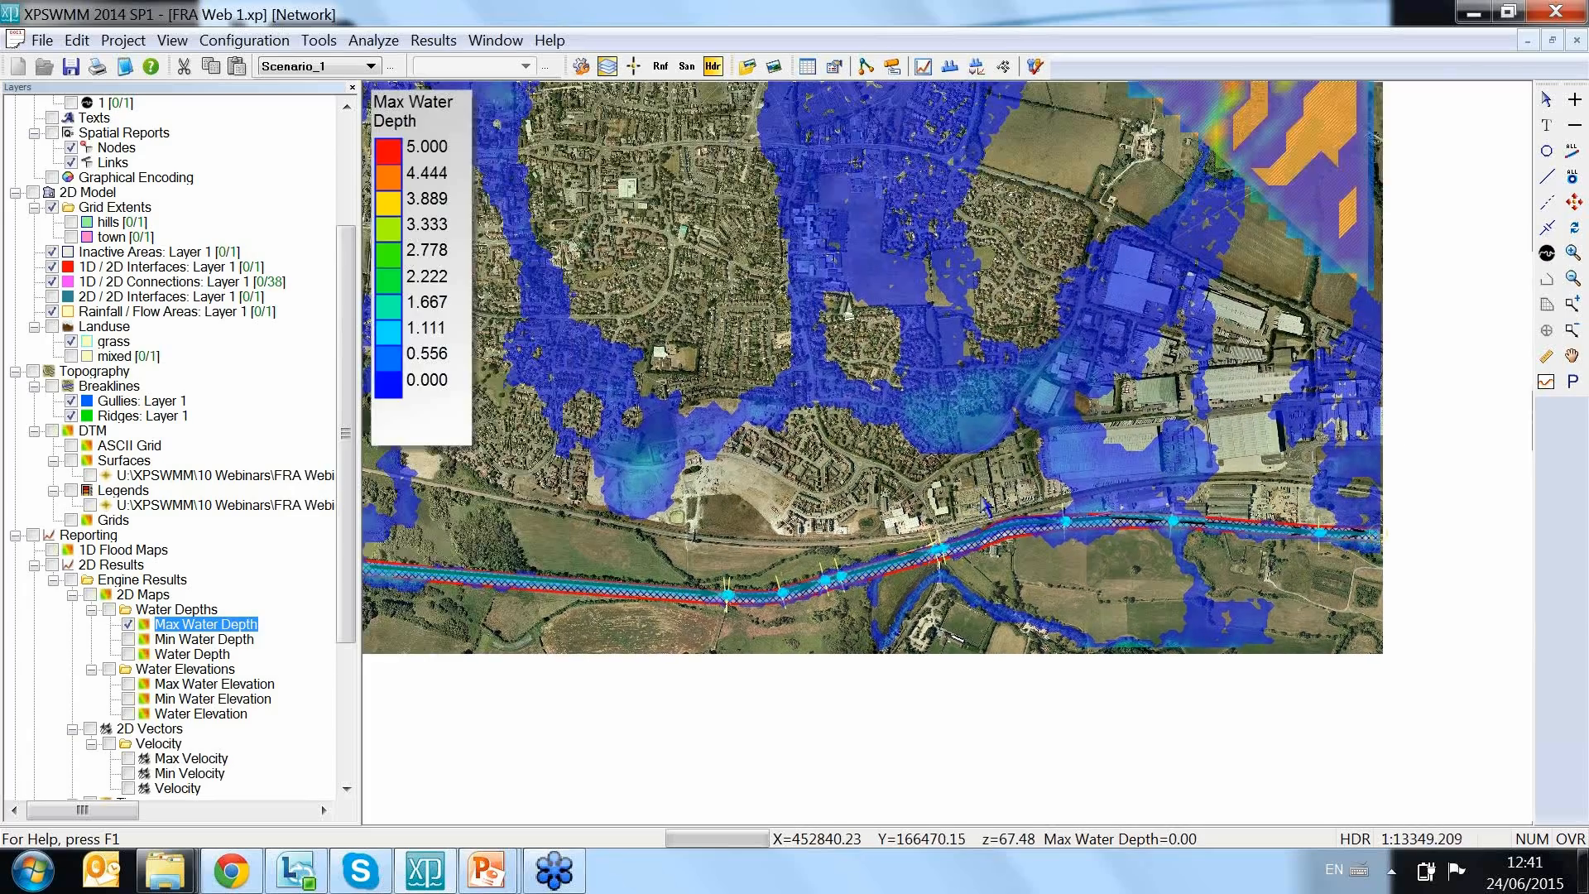
scroll(985, 507, down, 1)
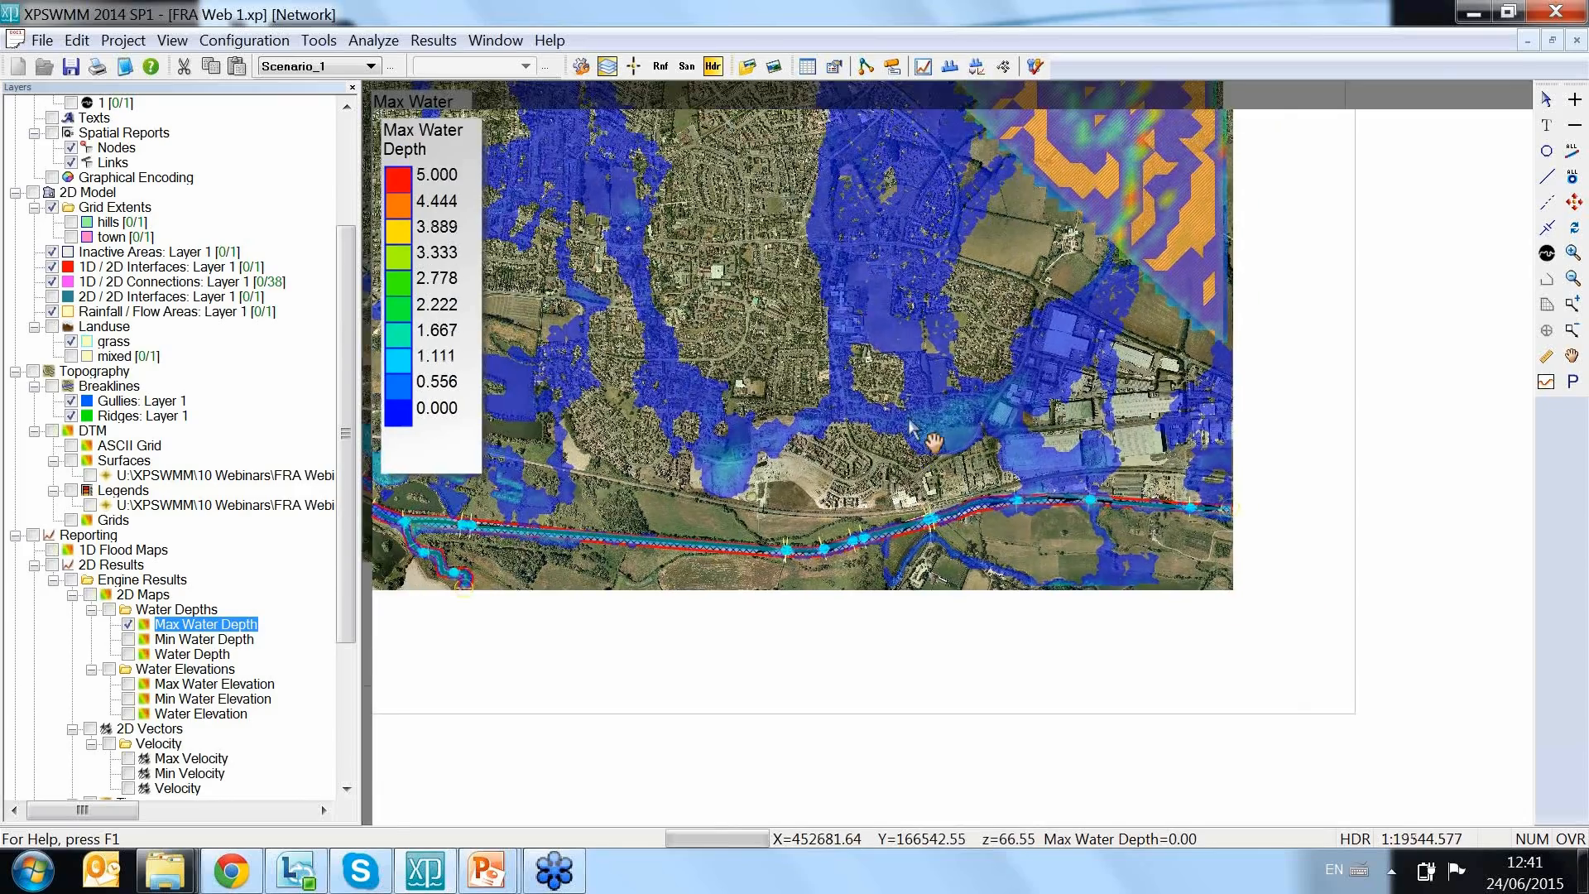
drag(934, 443, 958, 508)
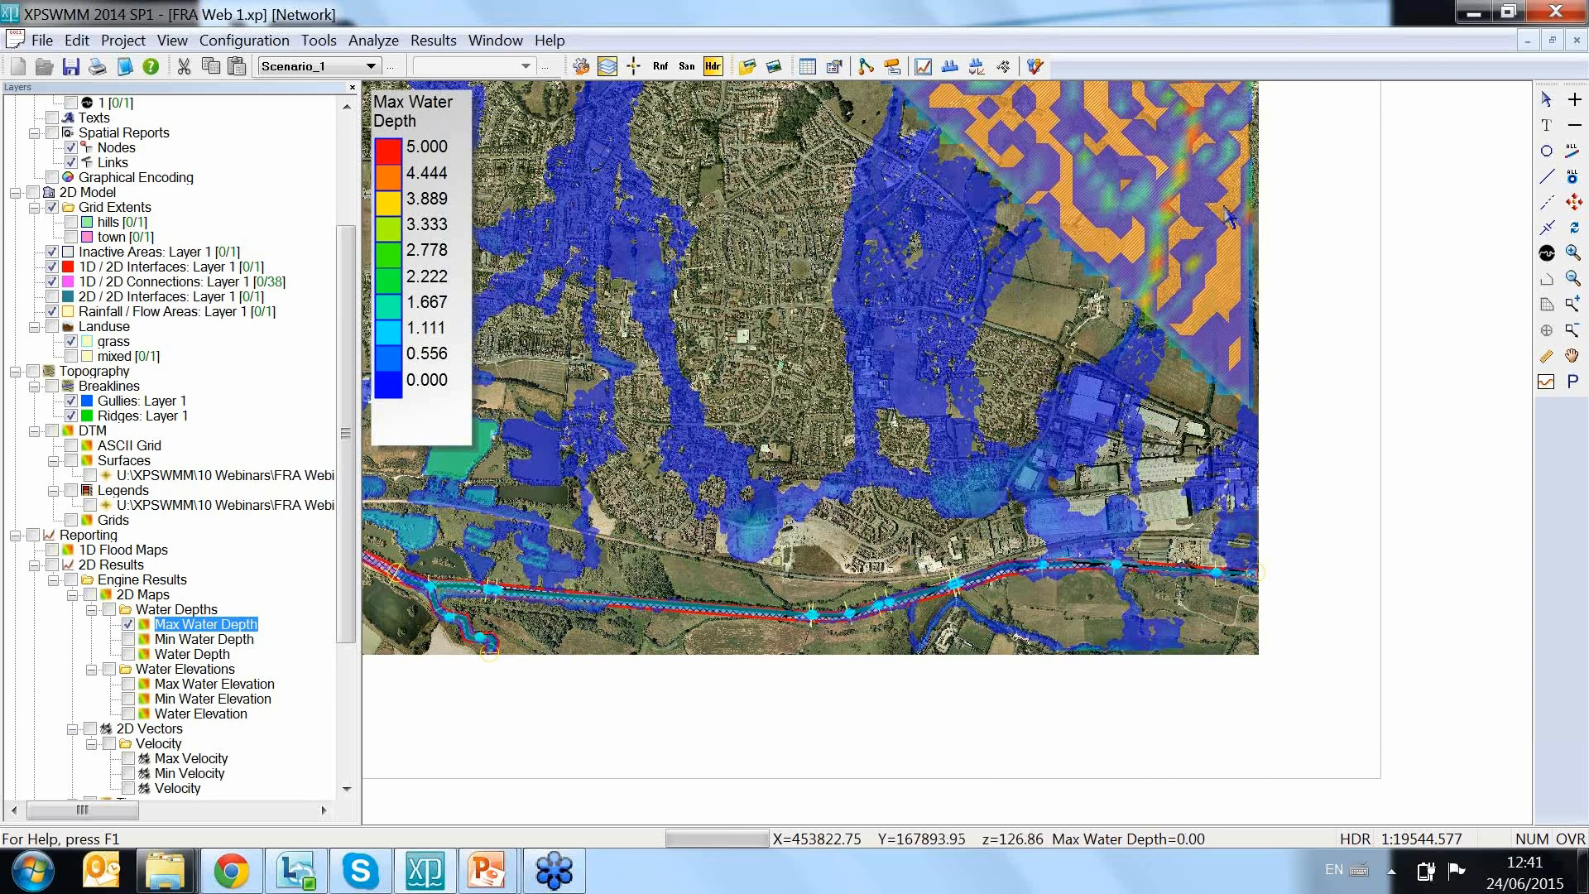
click(52, 311)
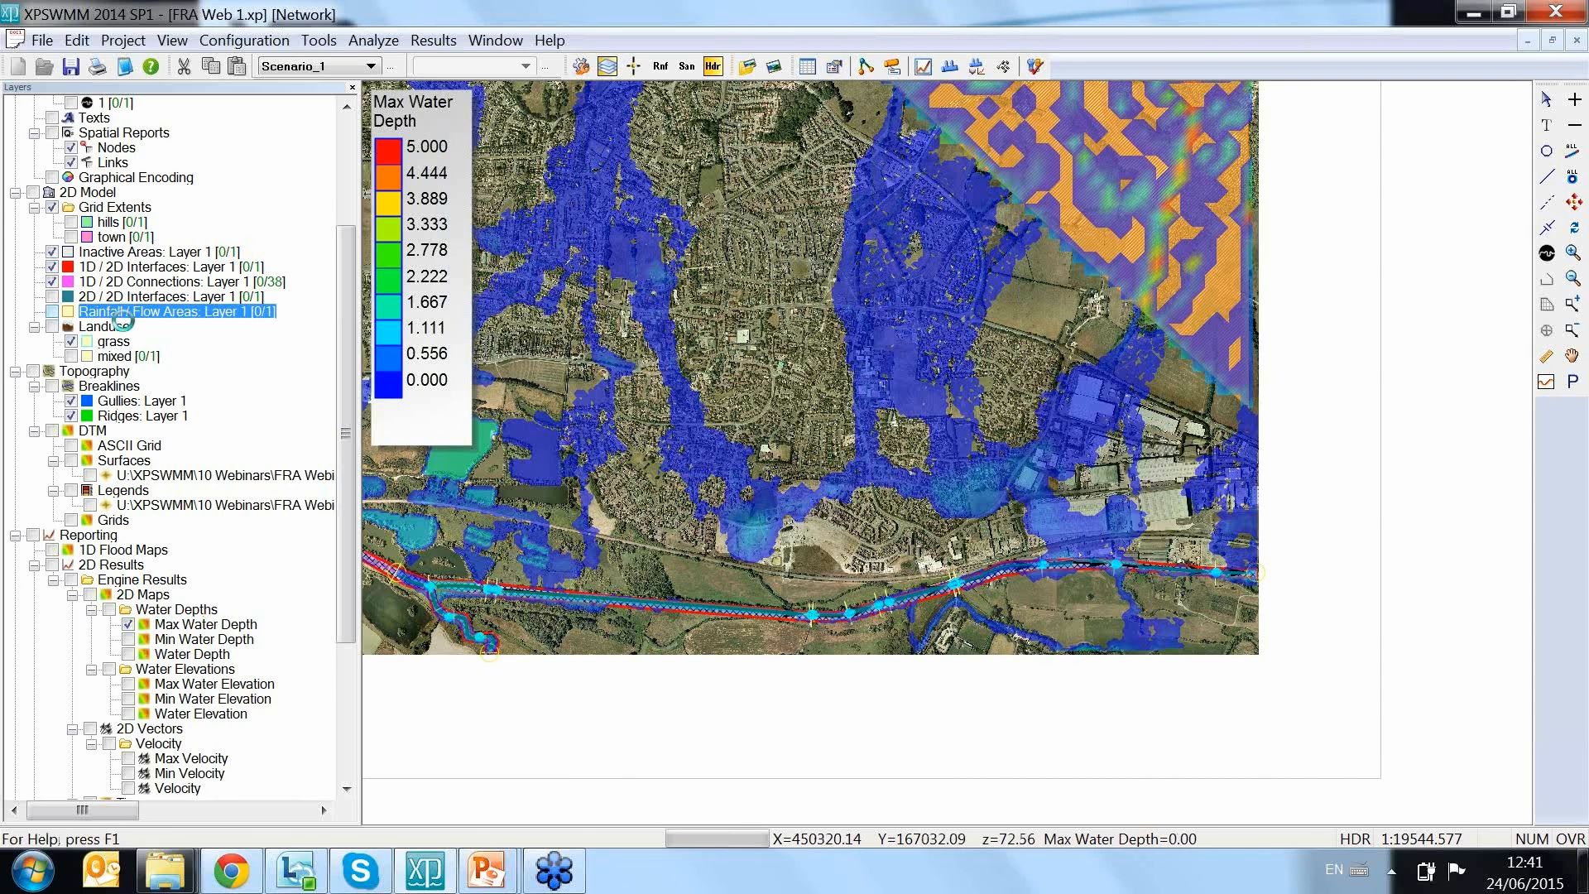
Step: Inspect Scenario_1's maximum water depths across the whole model and around the flooded area just north of the railway
click(1575, 204)
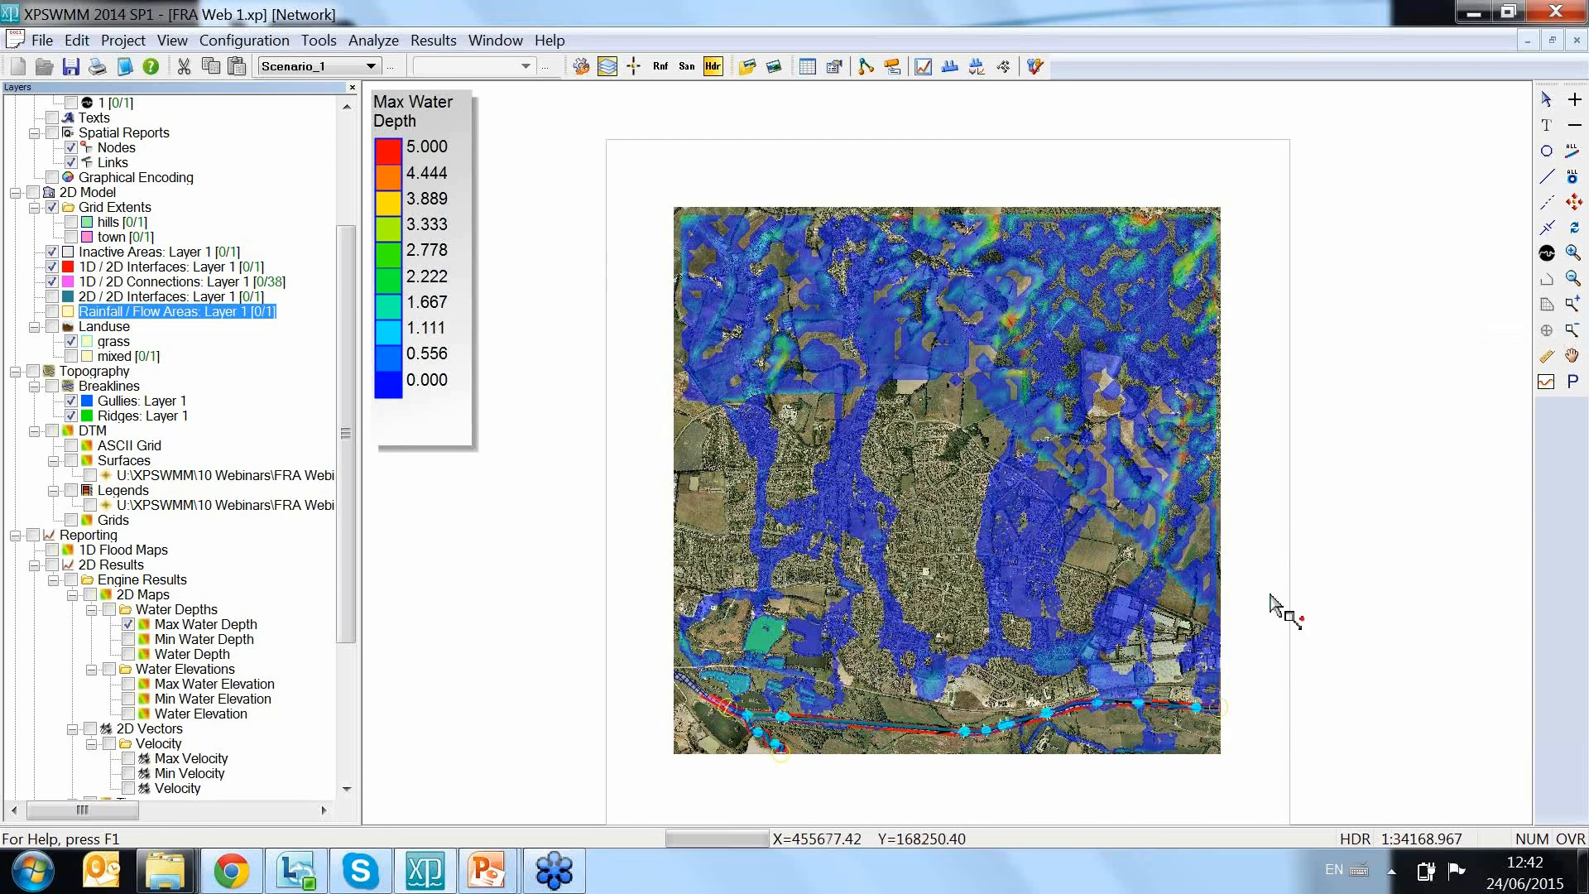
drag(868, 628, 1008, 748)
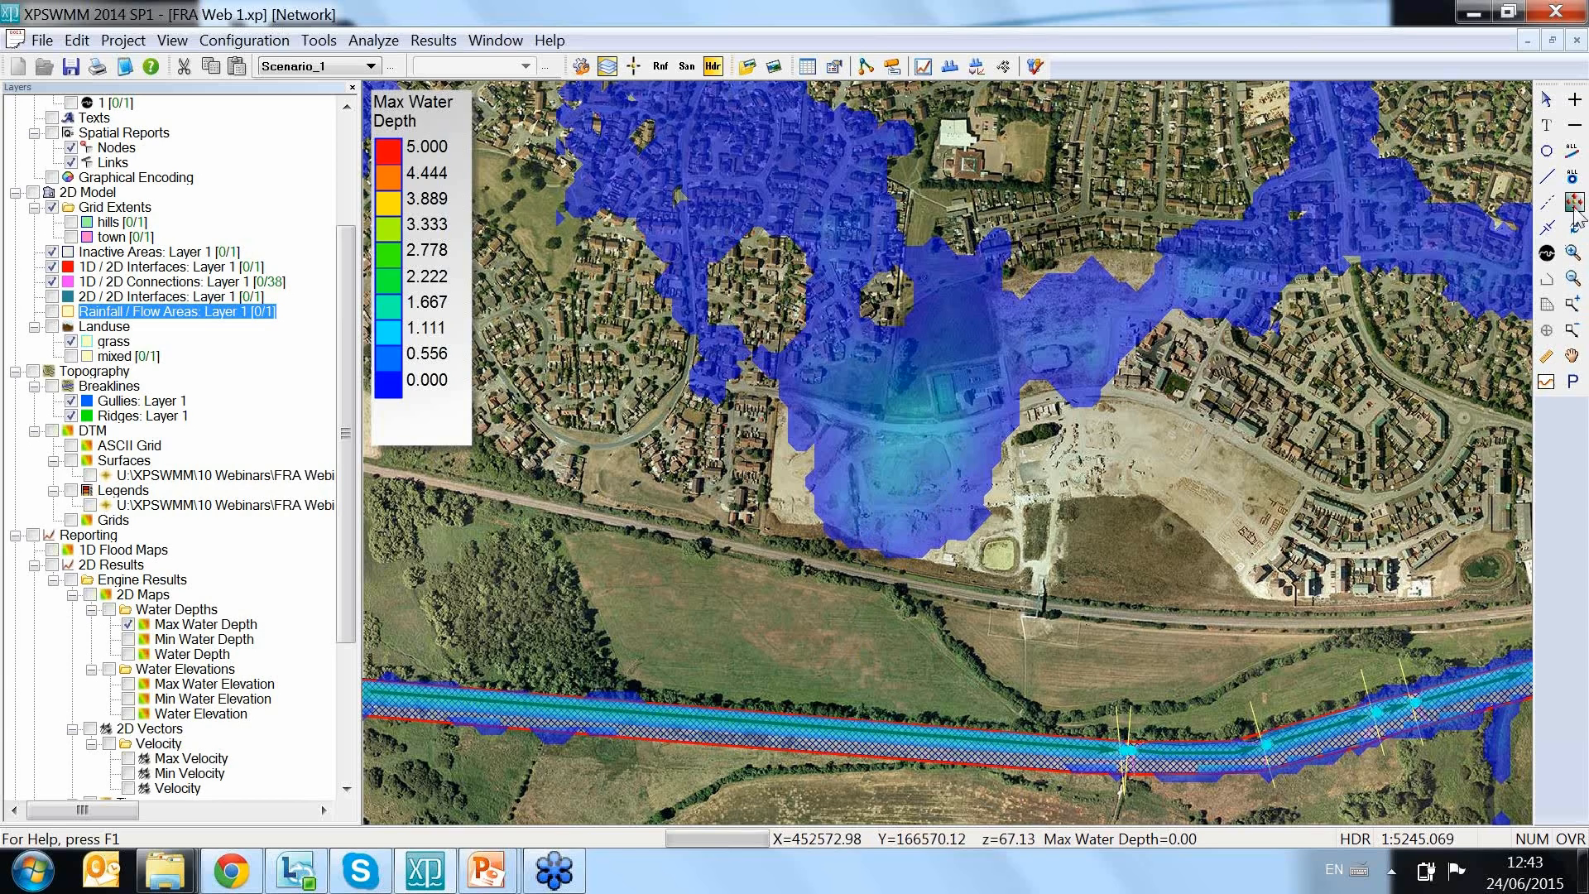
click(1572, 303)
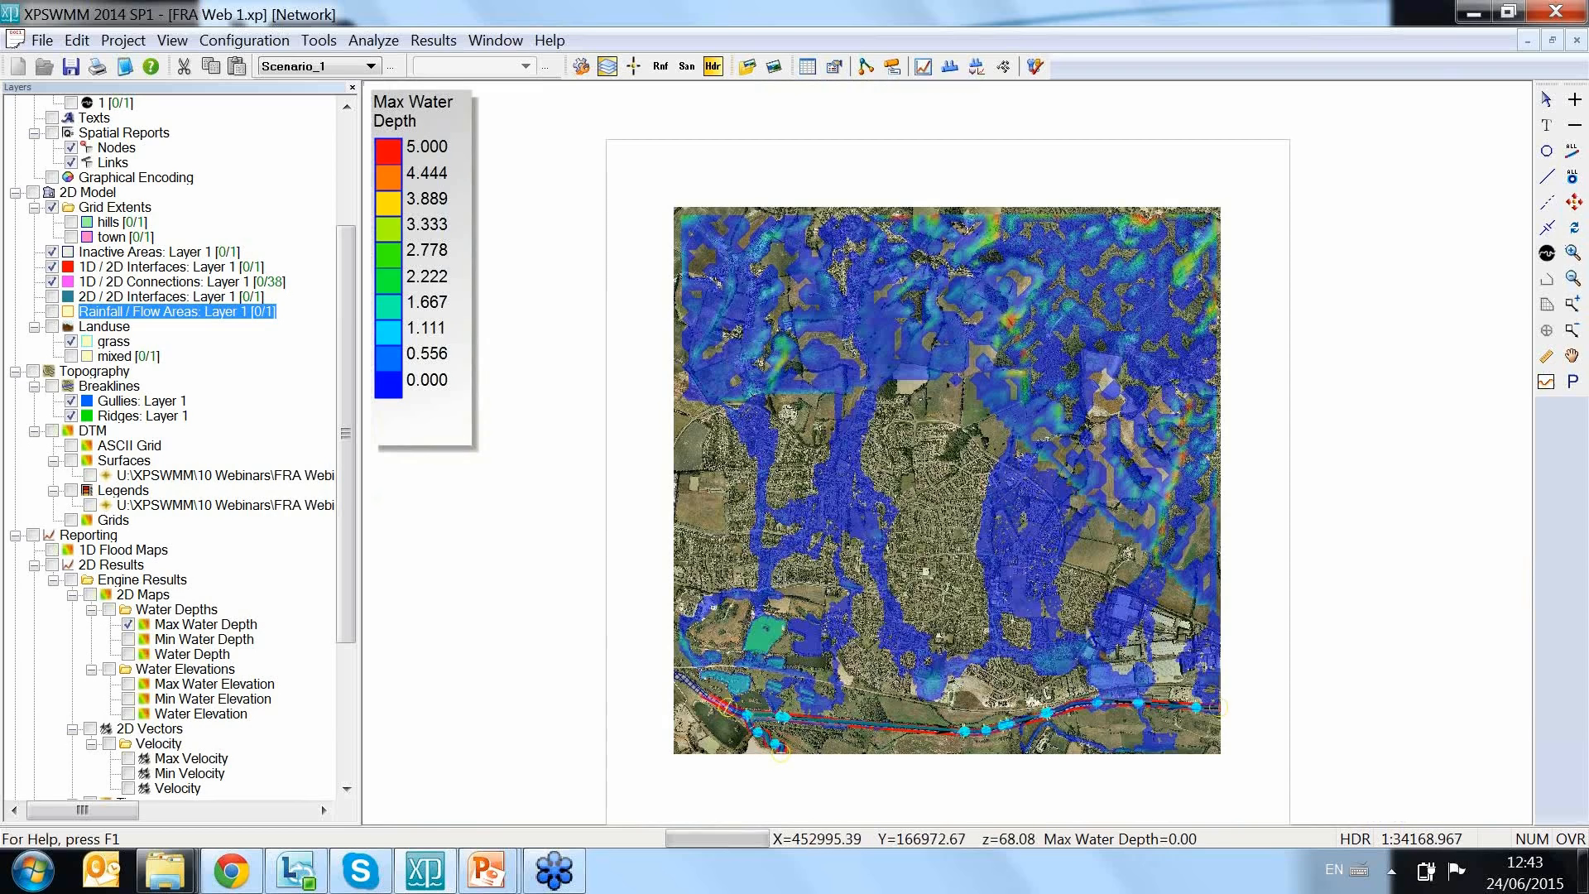
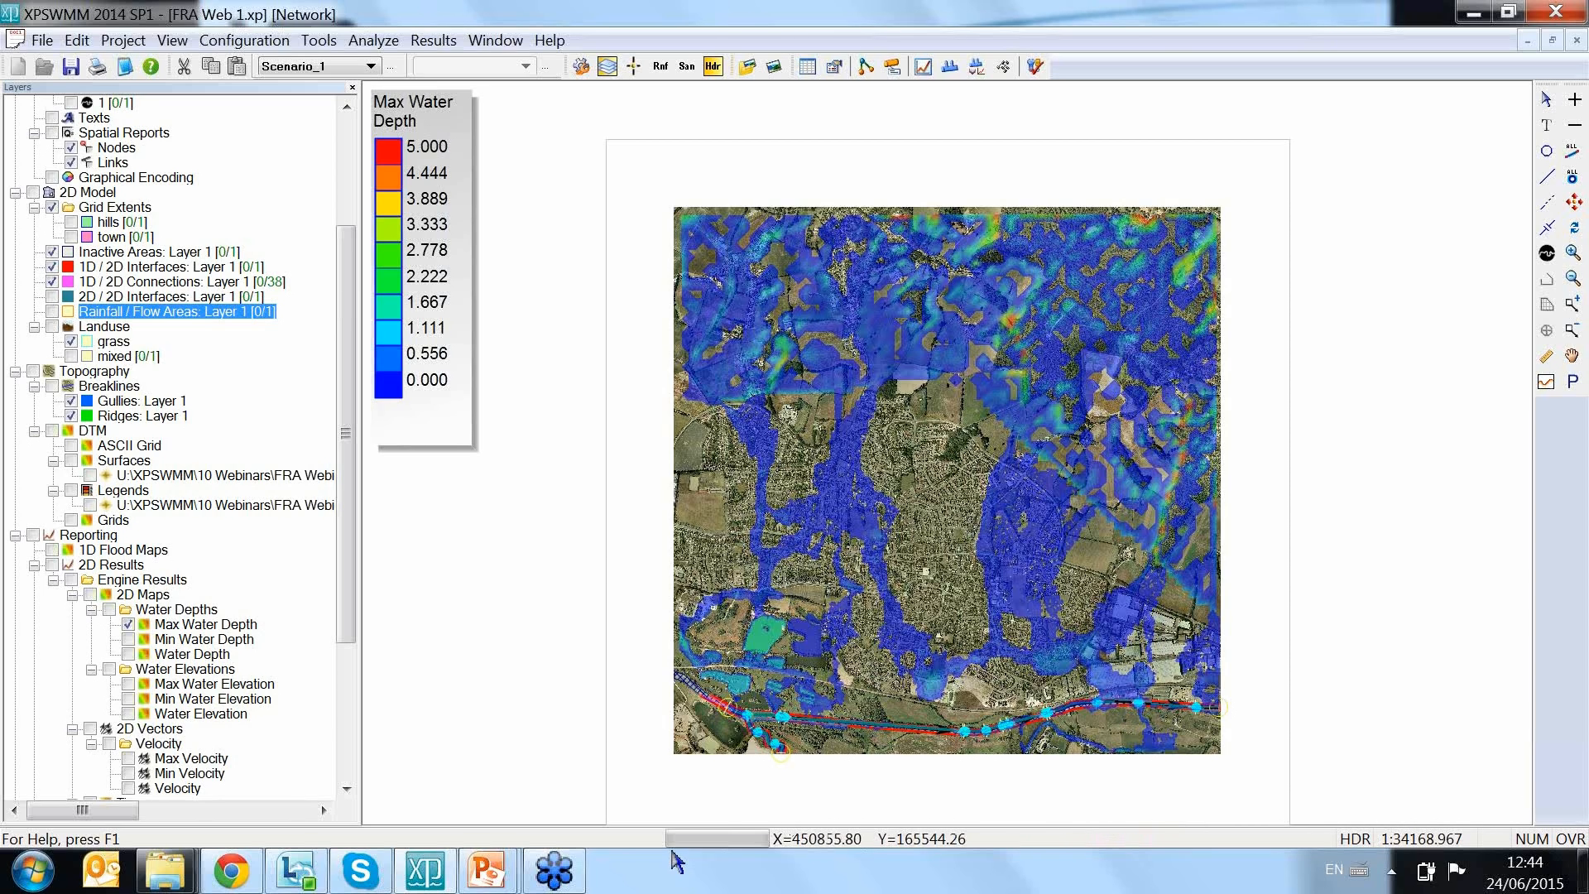
Step: Switch to the running PowerPoint slide show at the Live demonstration slide
mouse_move(491, 869)
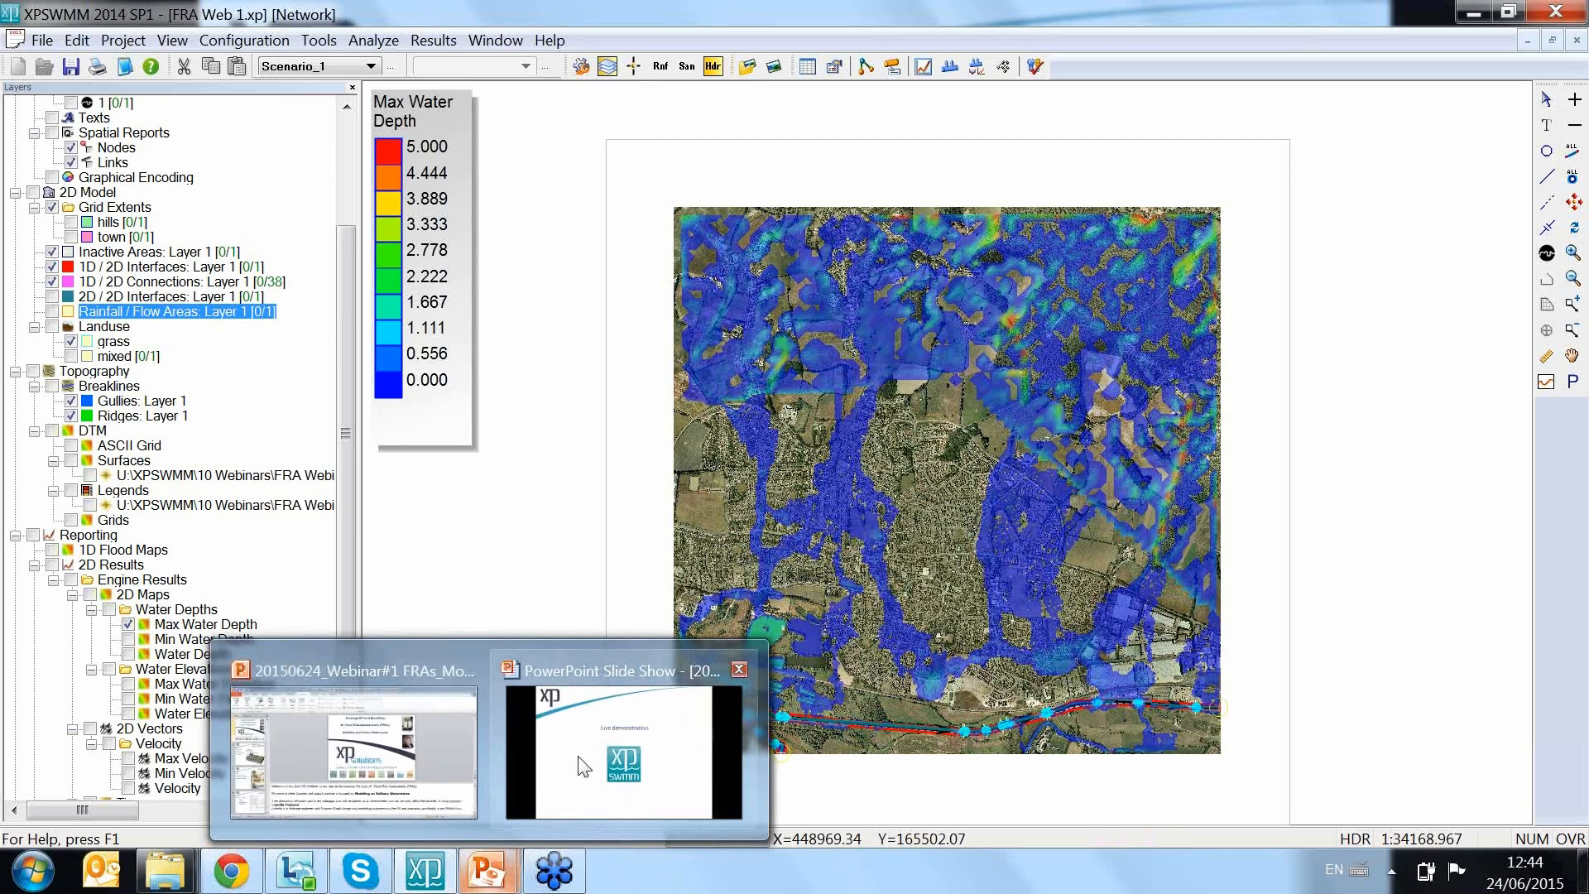
click(629, 719)
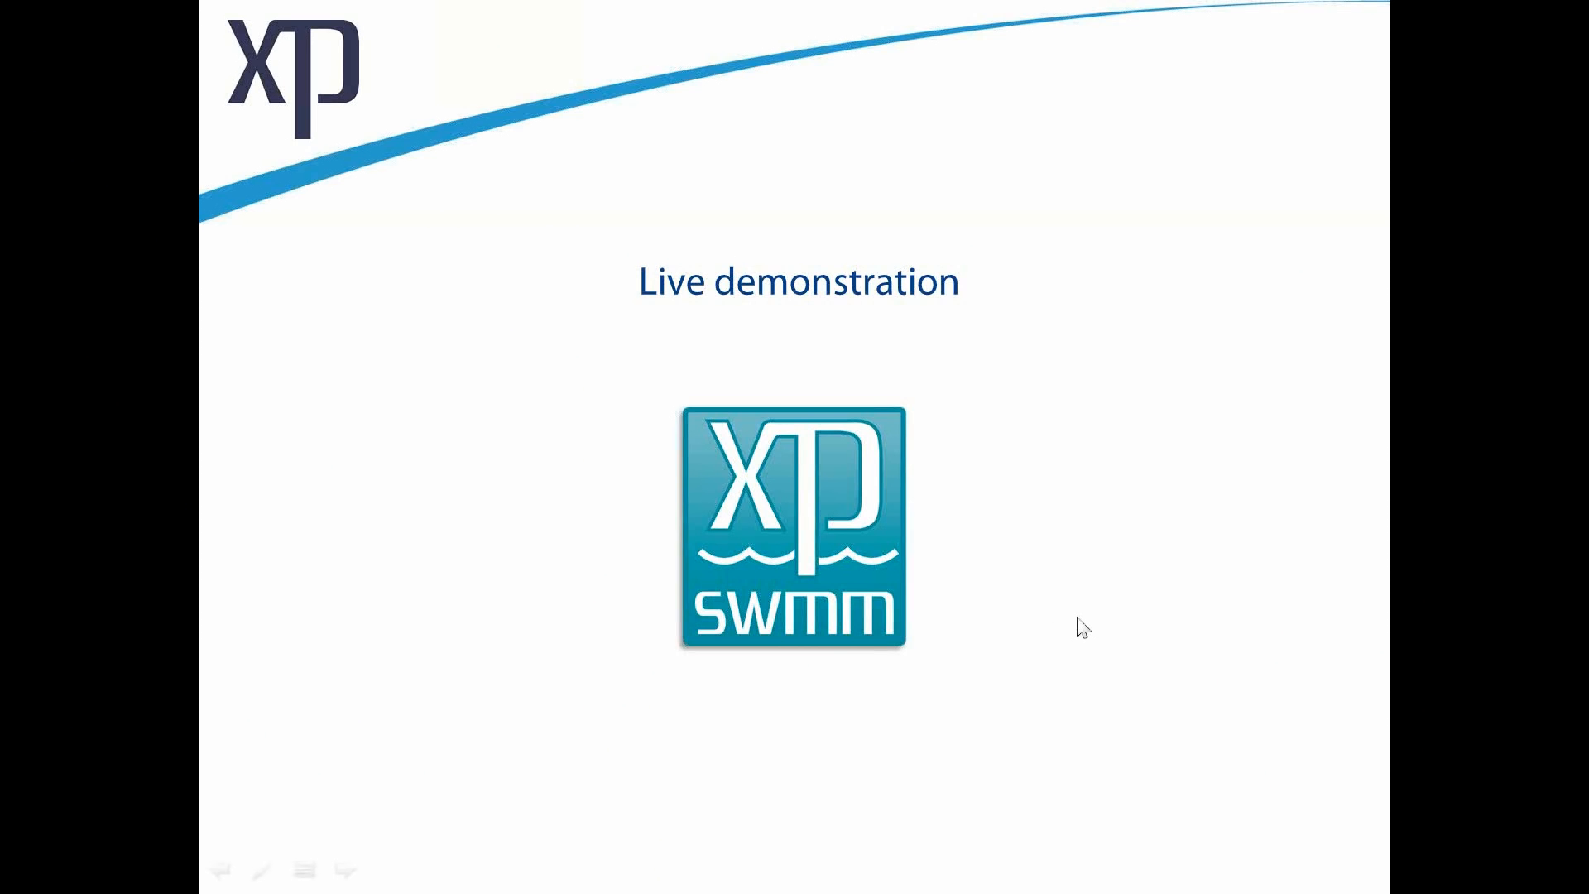